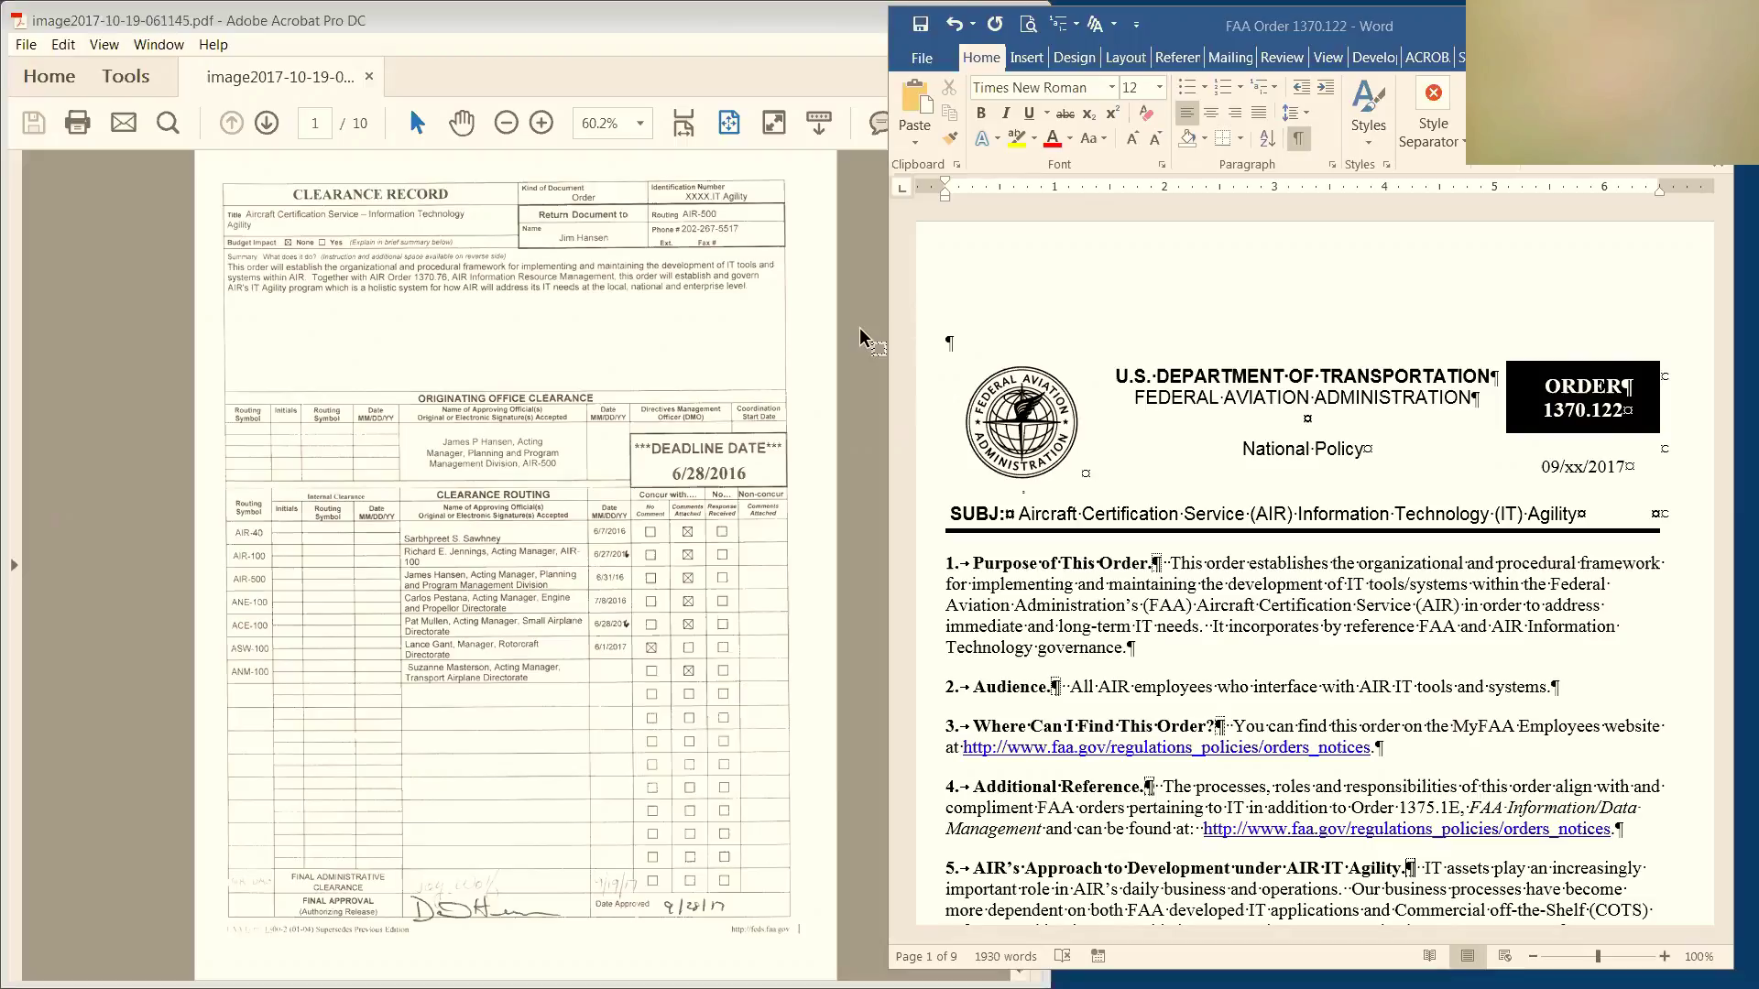
# Review the signed PDF from the clearance record to the signature page and compare its order pages with the Word draft
pyautogui.click(321, 18)
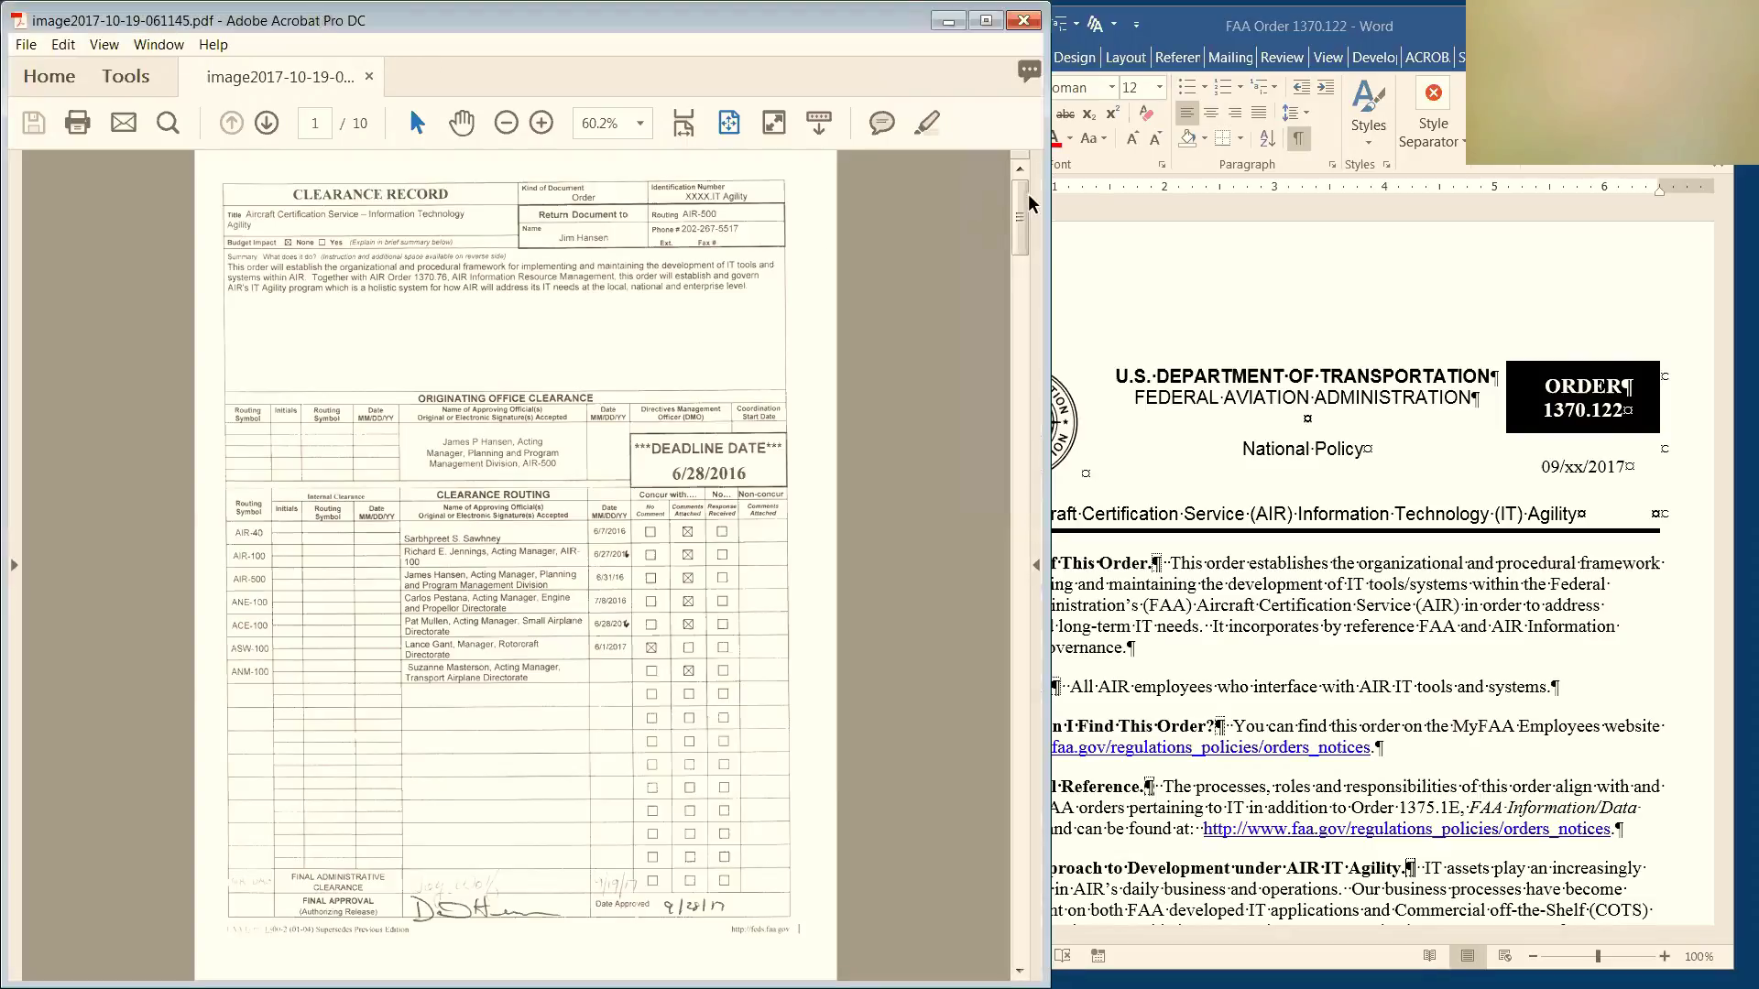
pyautogui.moveTo(1027, 209); pyautogui.dragTo(1027, 562)
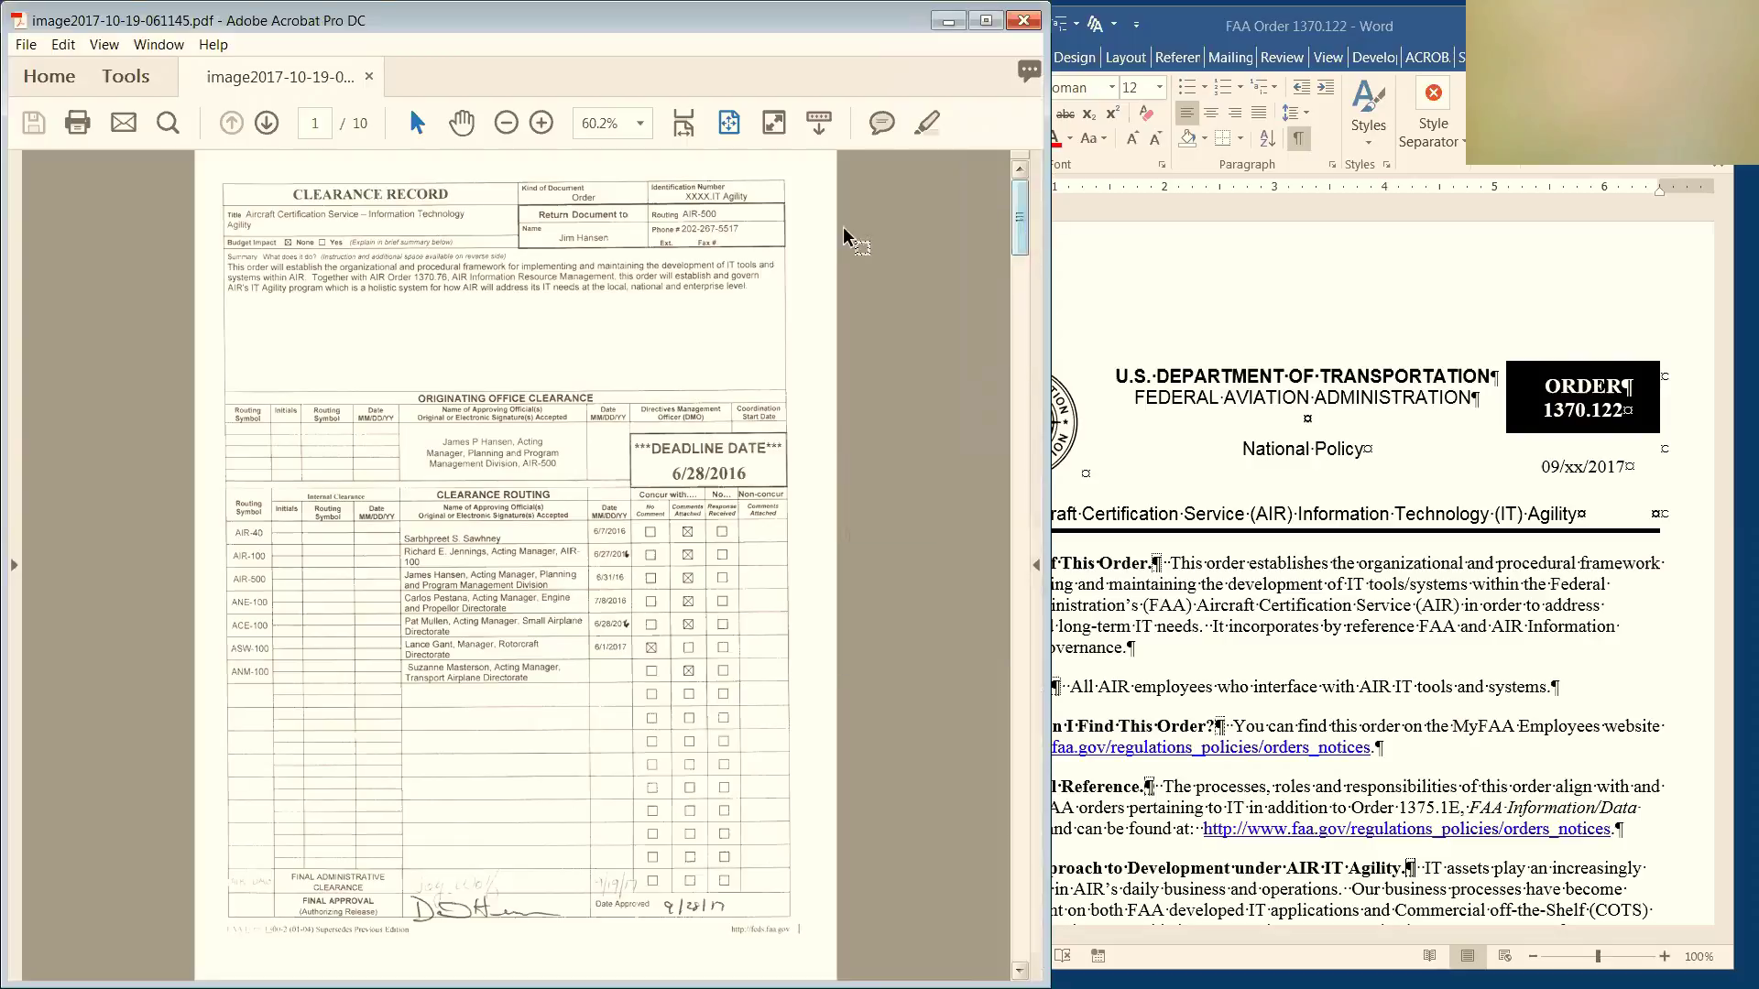
pyautogui.press('End')
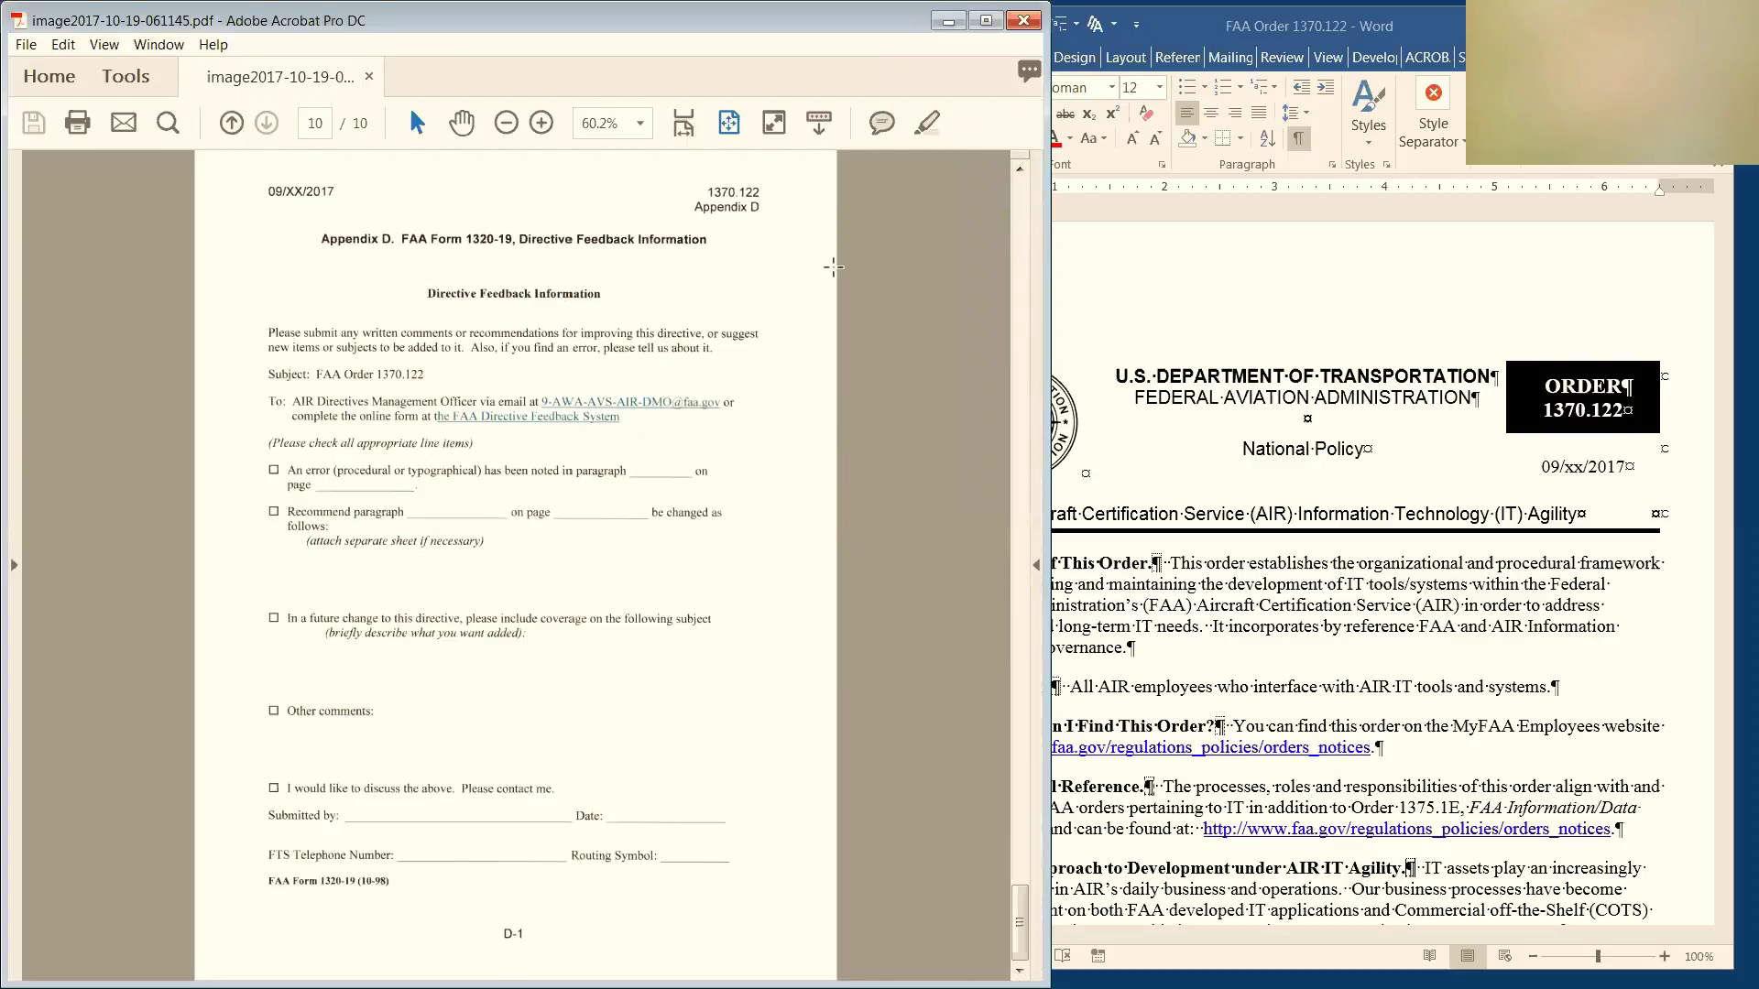
pyautogui.hotkey('alt', 'Left')
pyautogui.hotkey('alt', 'Left')
pyautogui.hotkey('alt', 'Right')
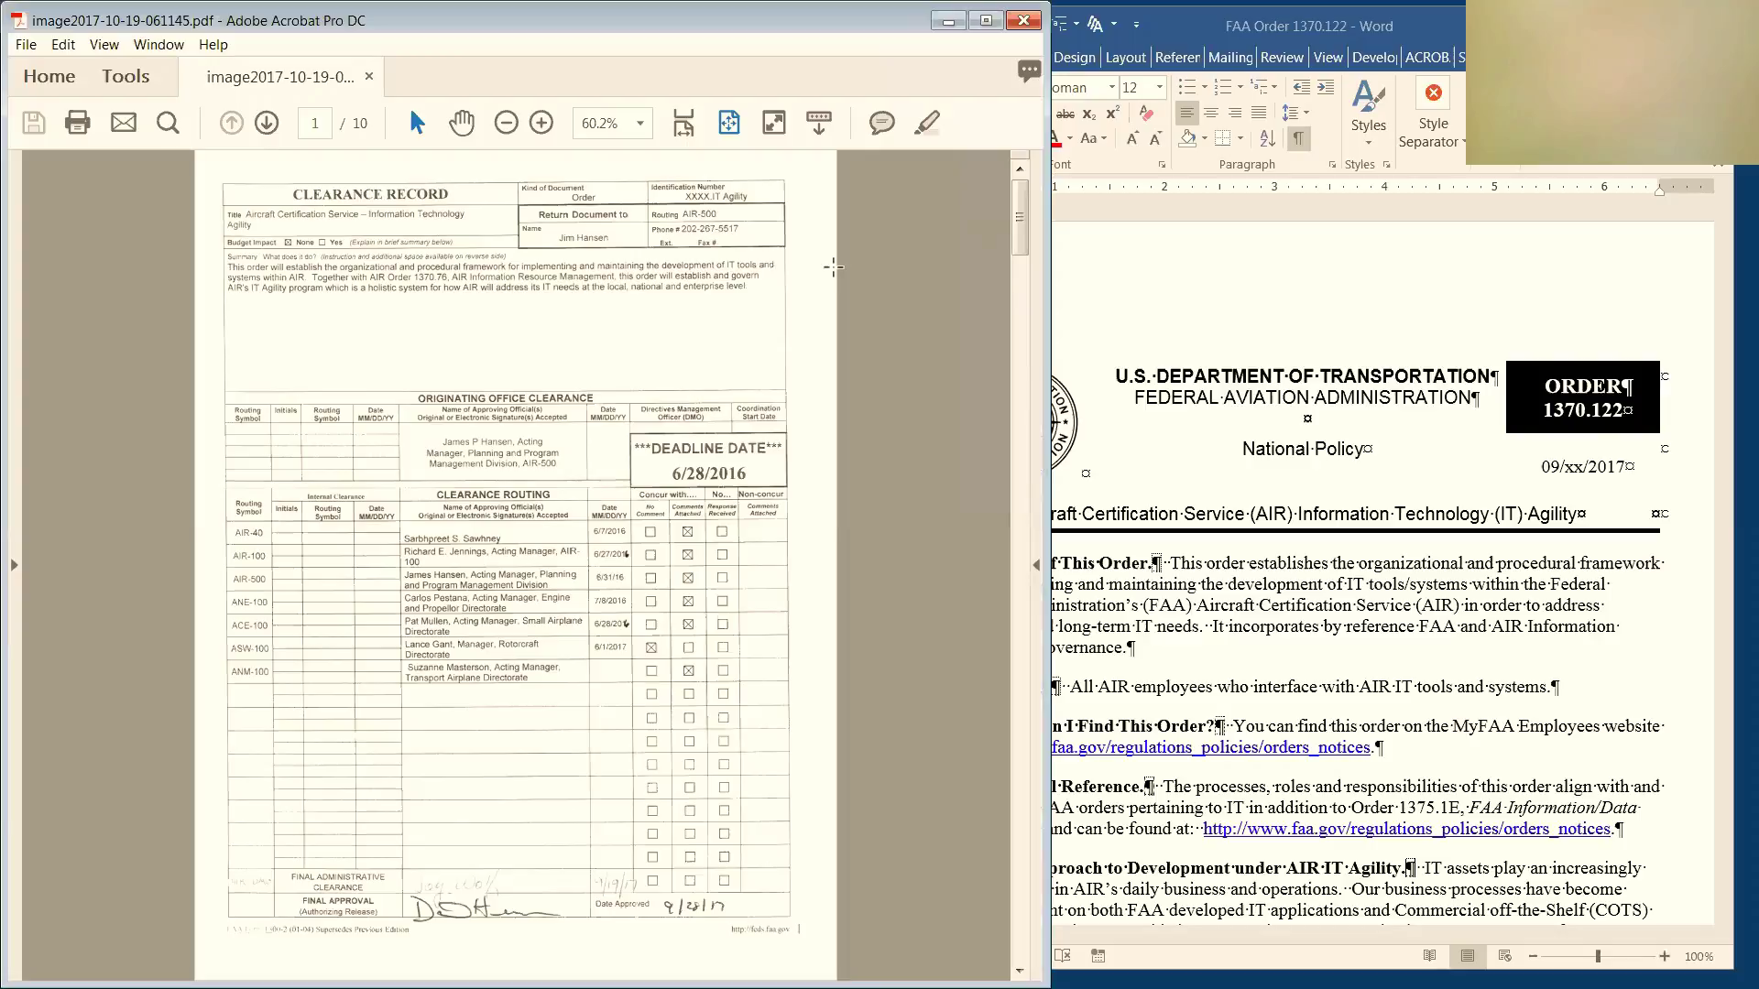
pyautogui.press('Left')
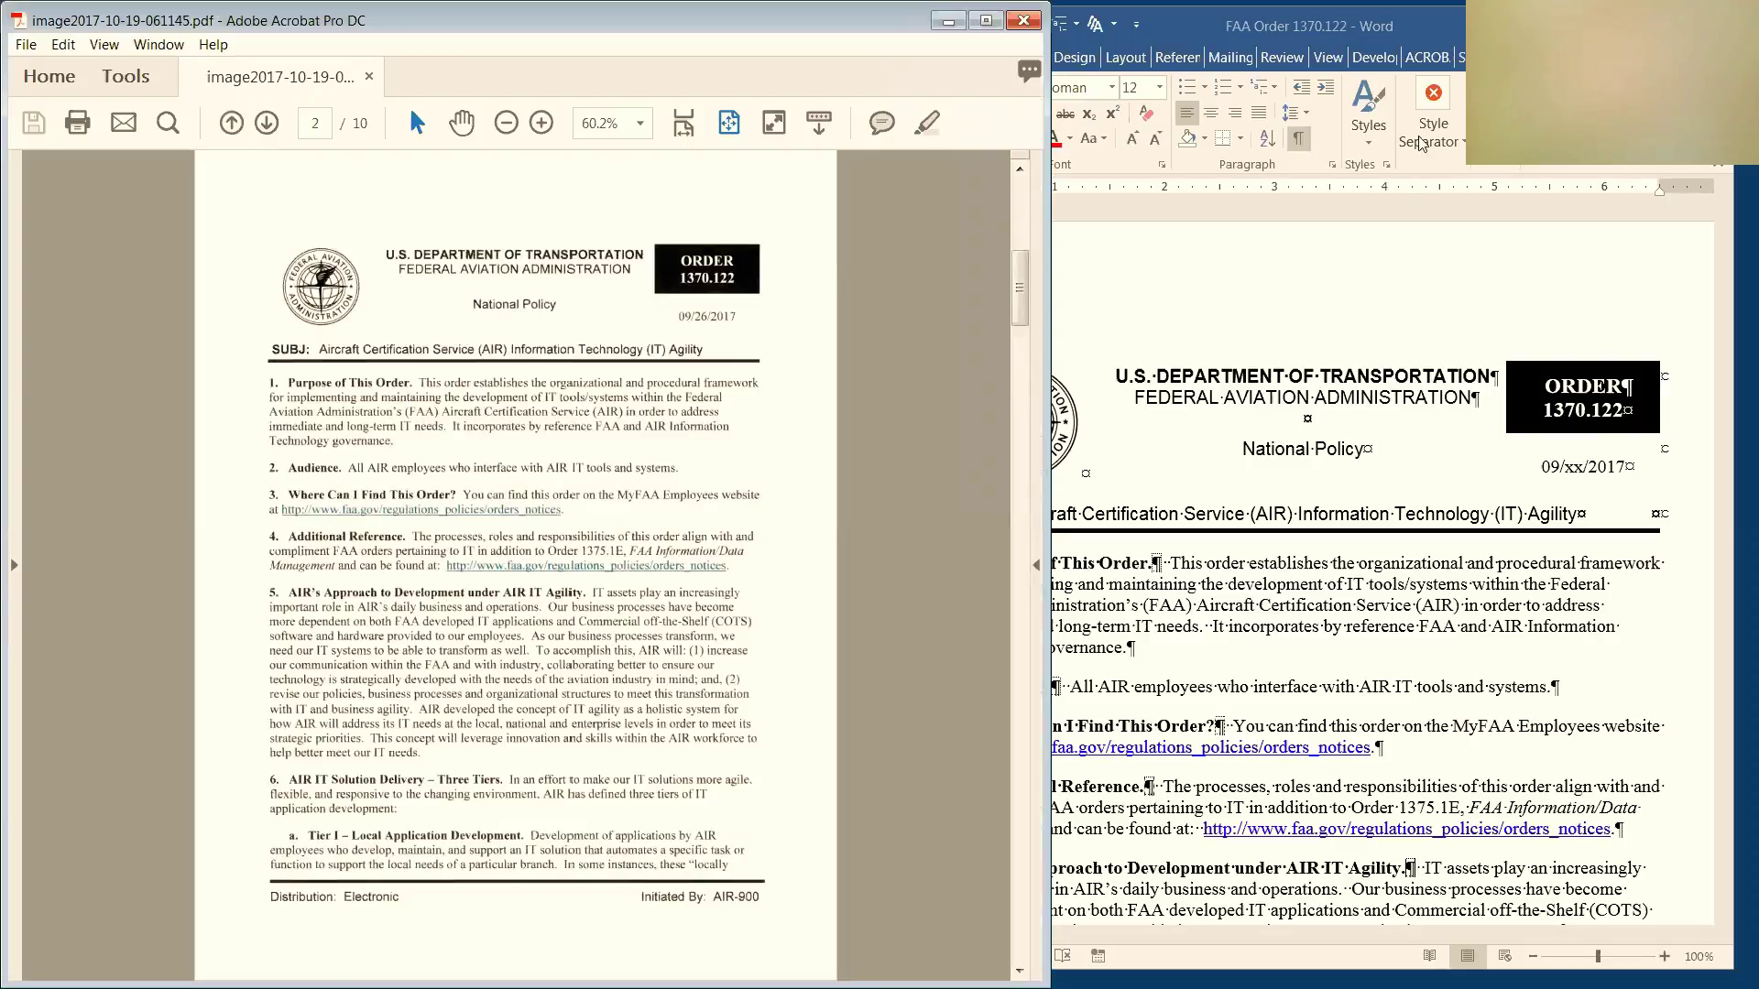
pyautogui.click(1400, 218)
pyautogui.scroll(-1, 1490, 274)
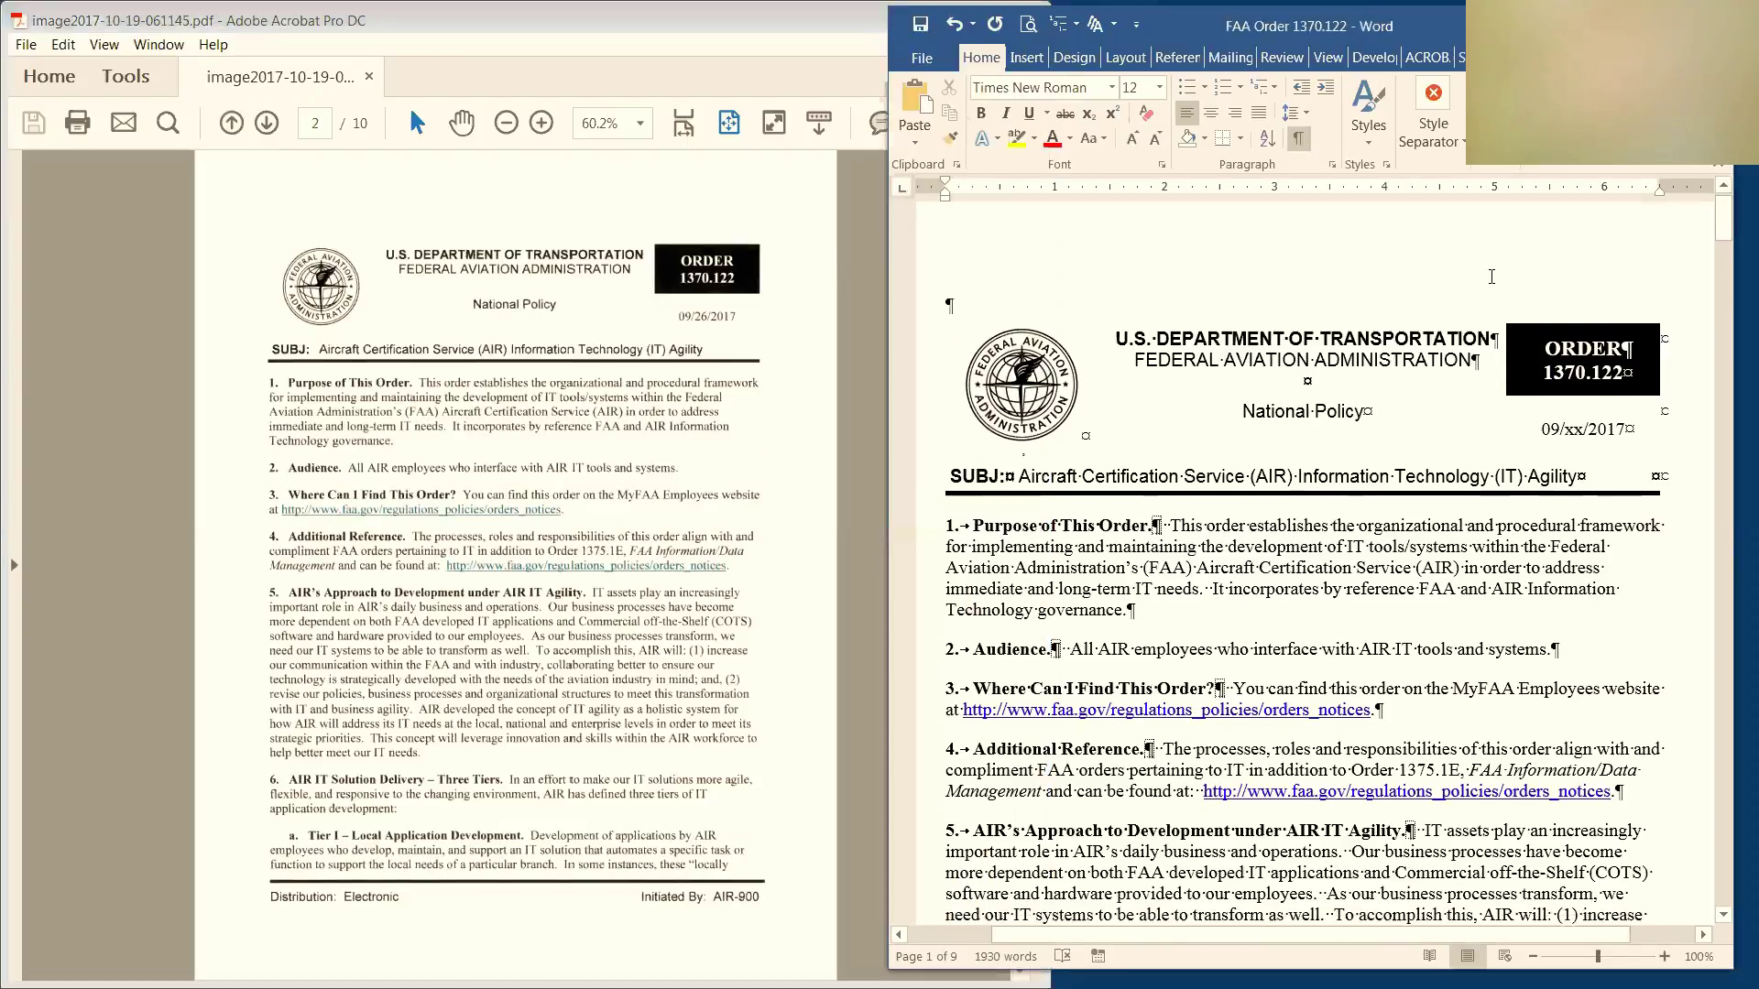
pyautogui.scroll(1, 1574, 467)
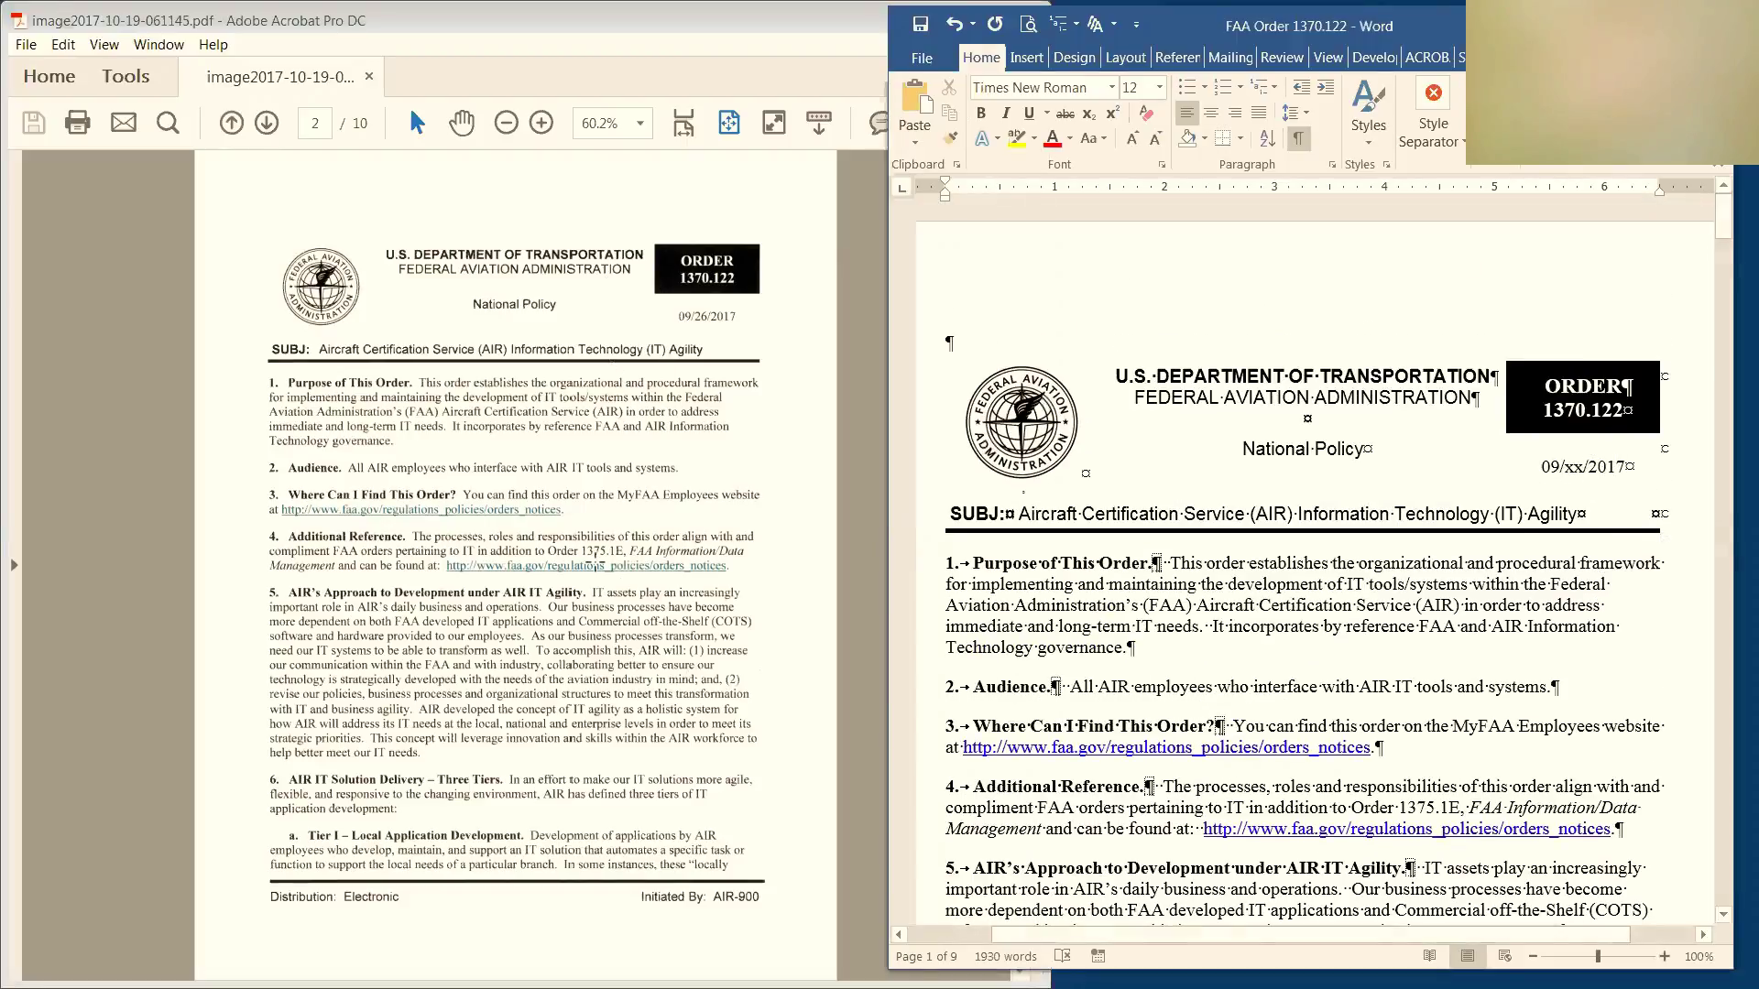
pyautogui.click(595, 552)
pyautogui.scroll(-10, 596, 559)
pyautogui.scroll(3, 596, 561)
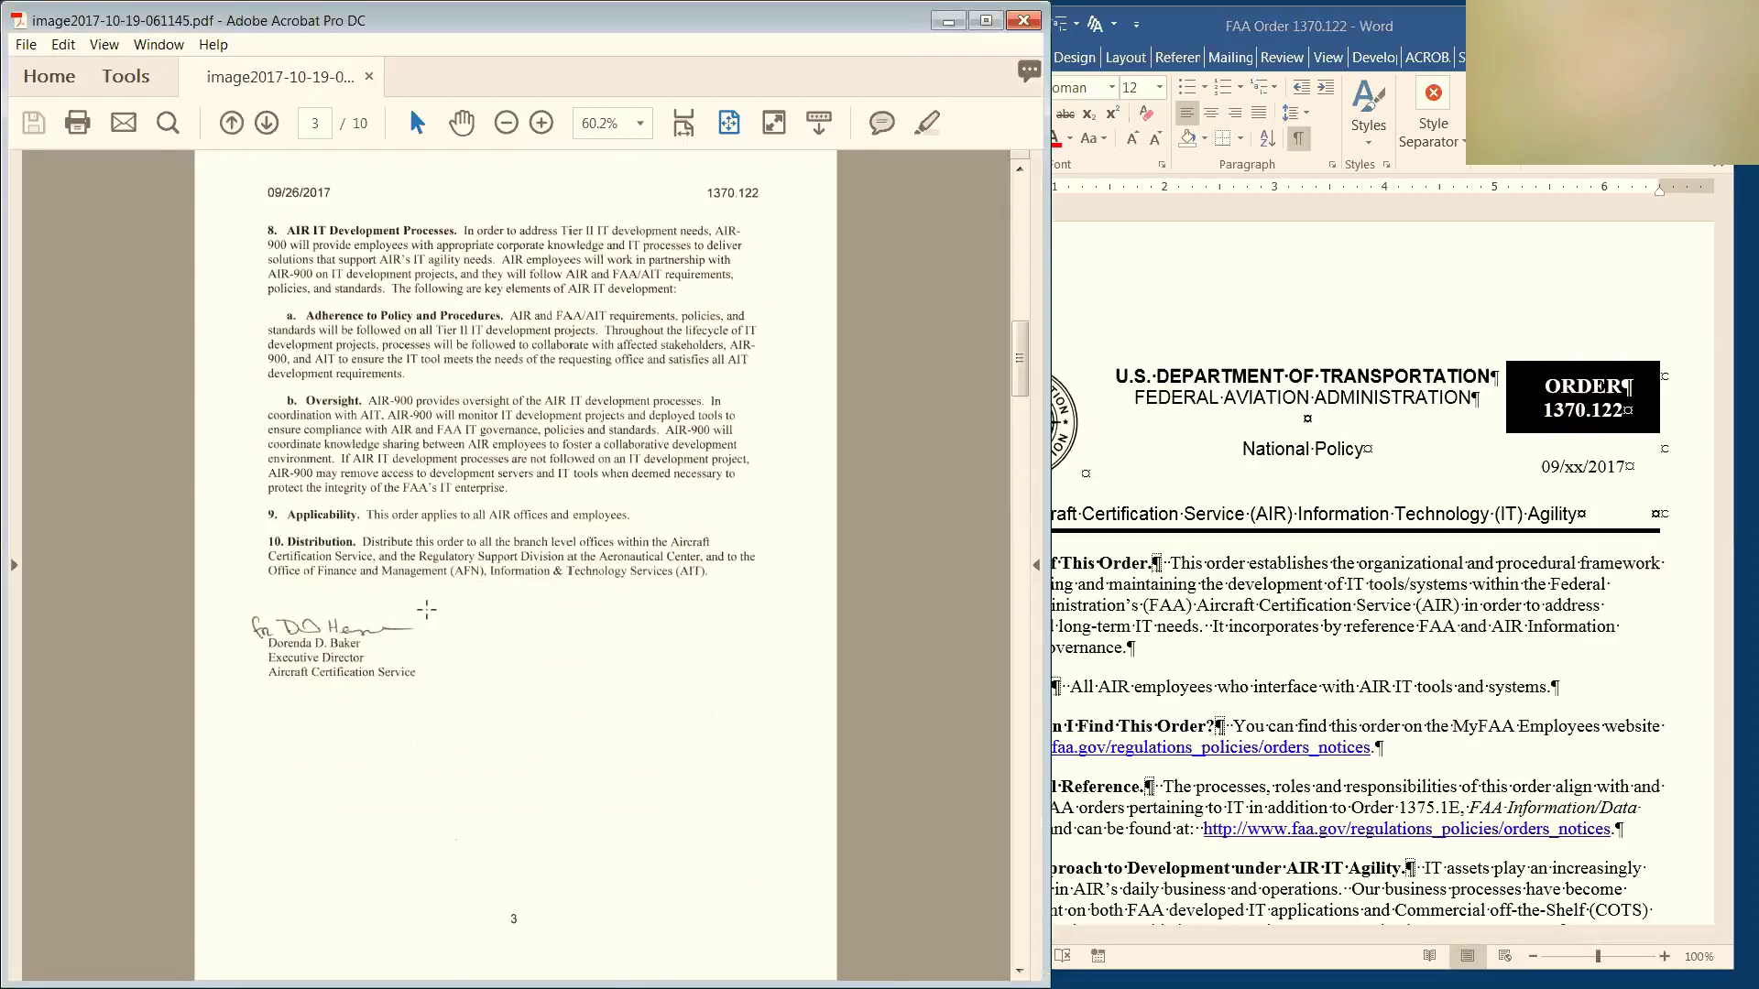
# In the Word draft, replace the xx in the title block date so it reads 09/26/2017
pyautogui.click(1414, 259)
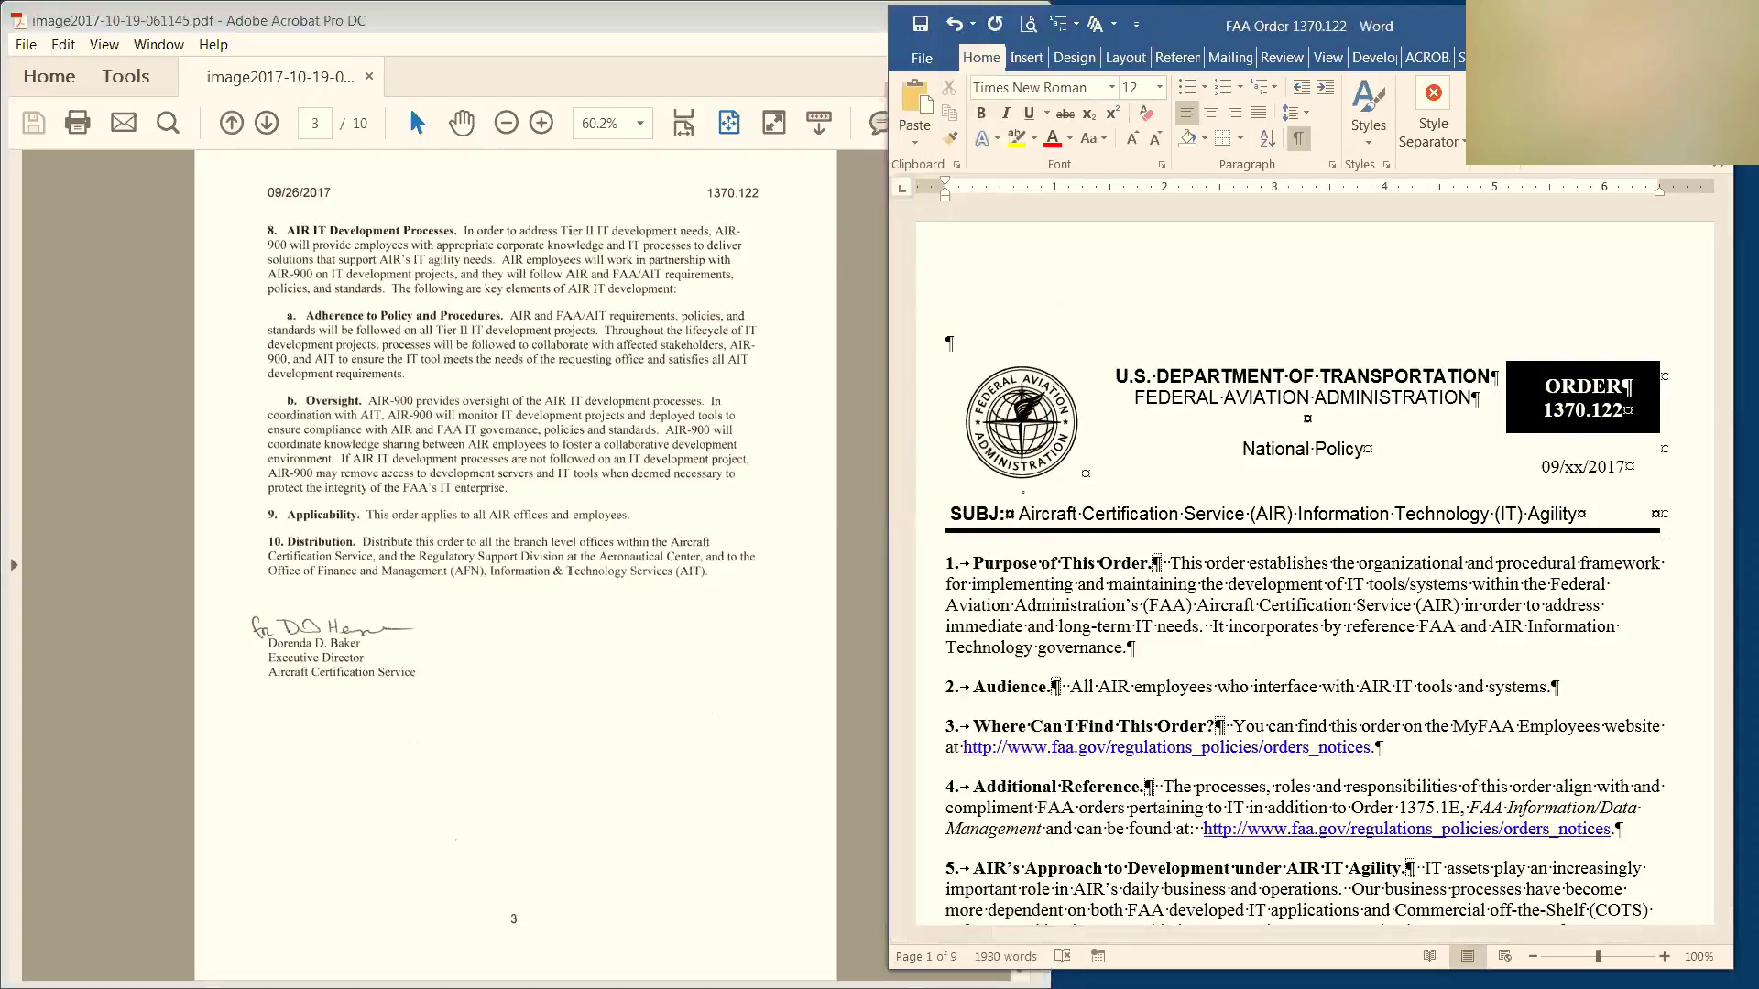
pyautogui.moveTo(1585, 467); pyautogui.dragTo(1573, 469)
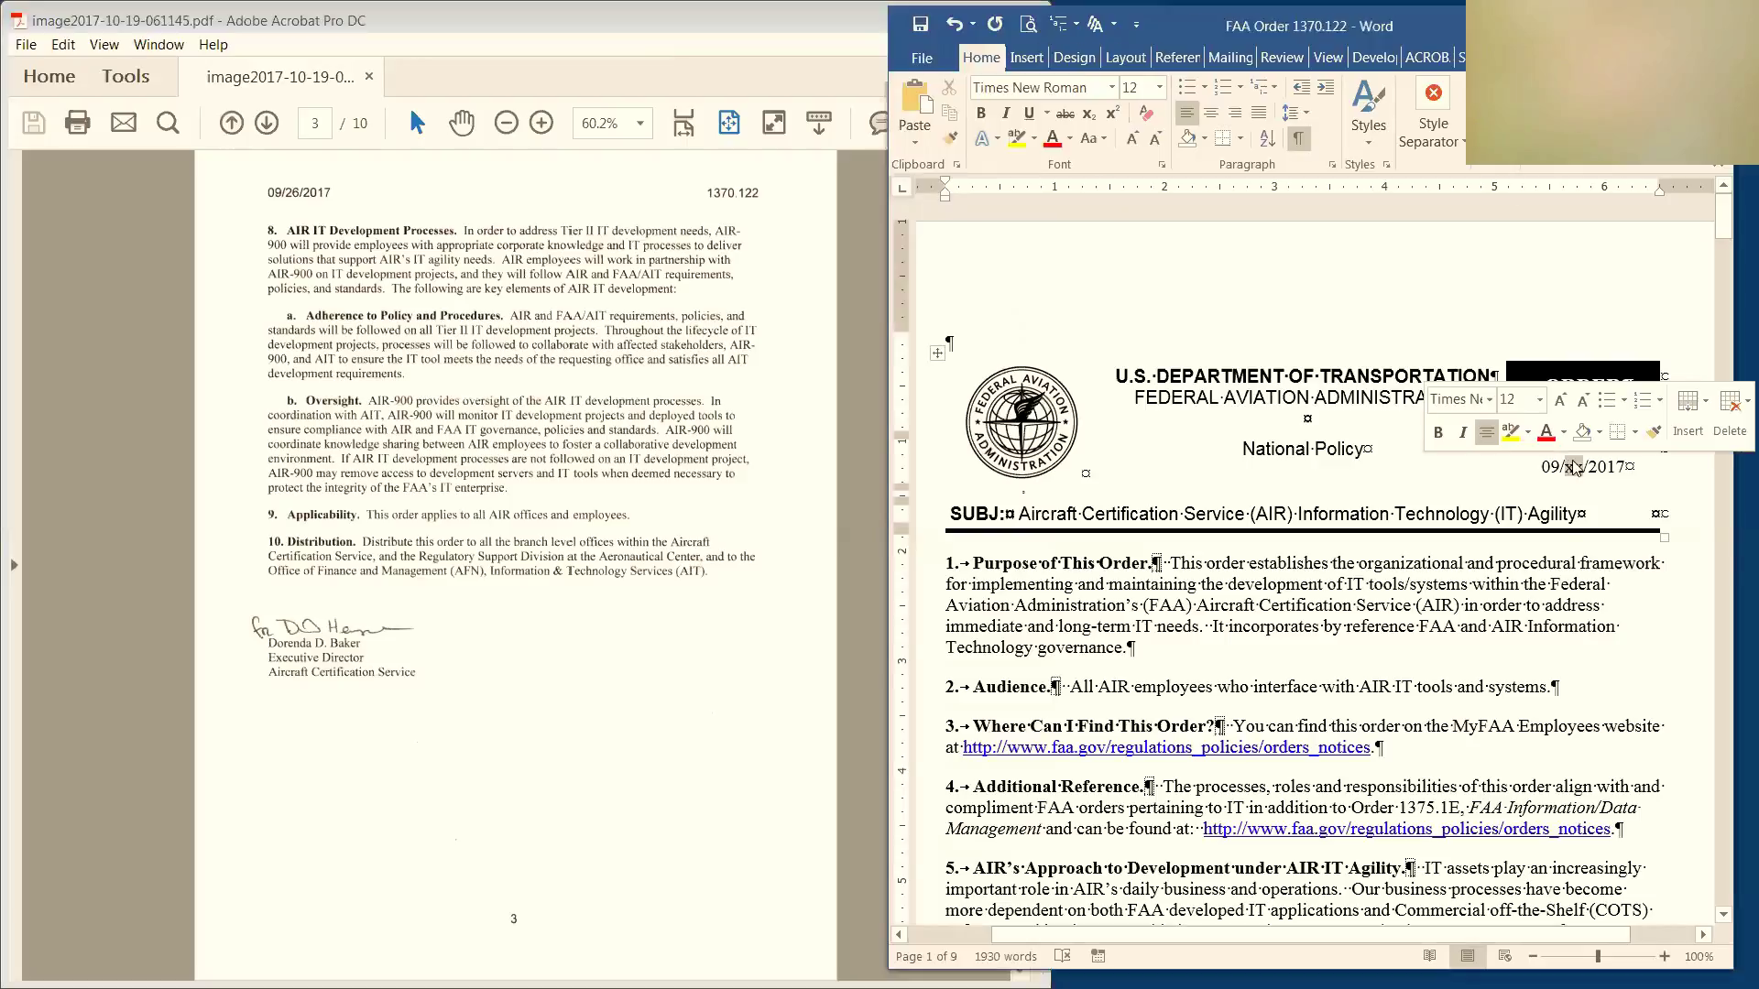
pyautogui.write('26')
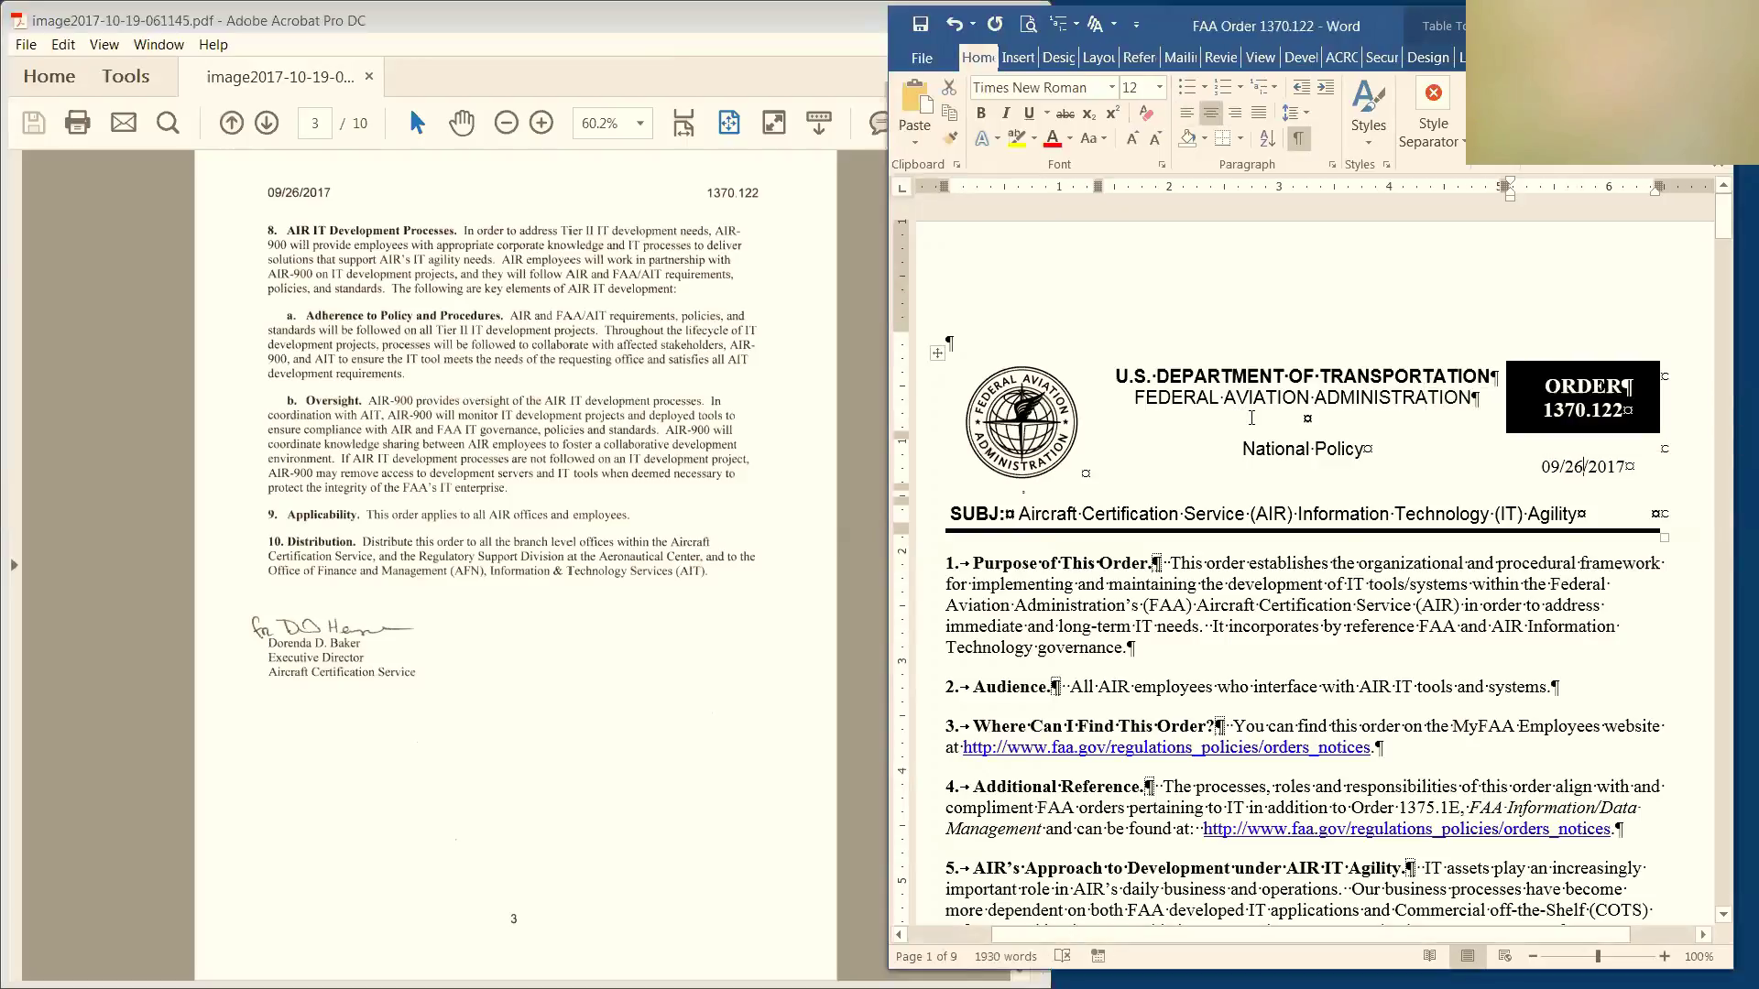
# Open the page 2 header for editing and set its date to 09/26/2017
pyautogui.scroll(-10, 1258, 429)
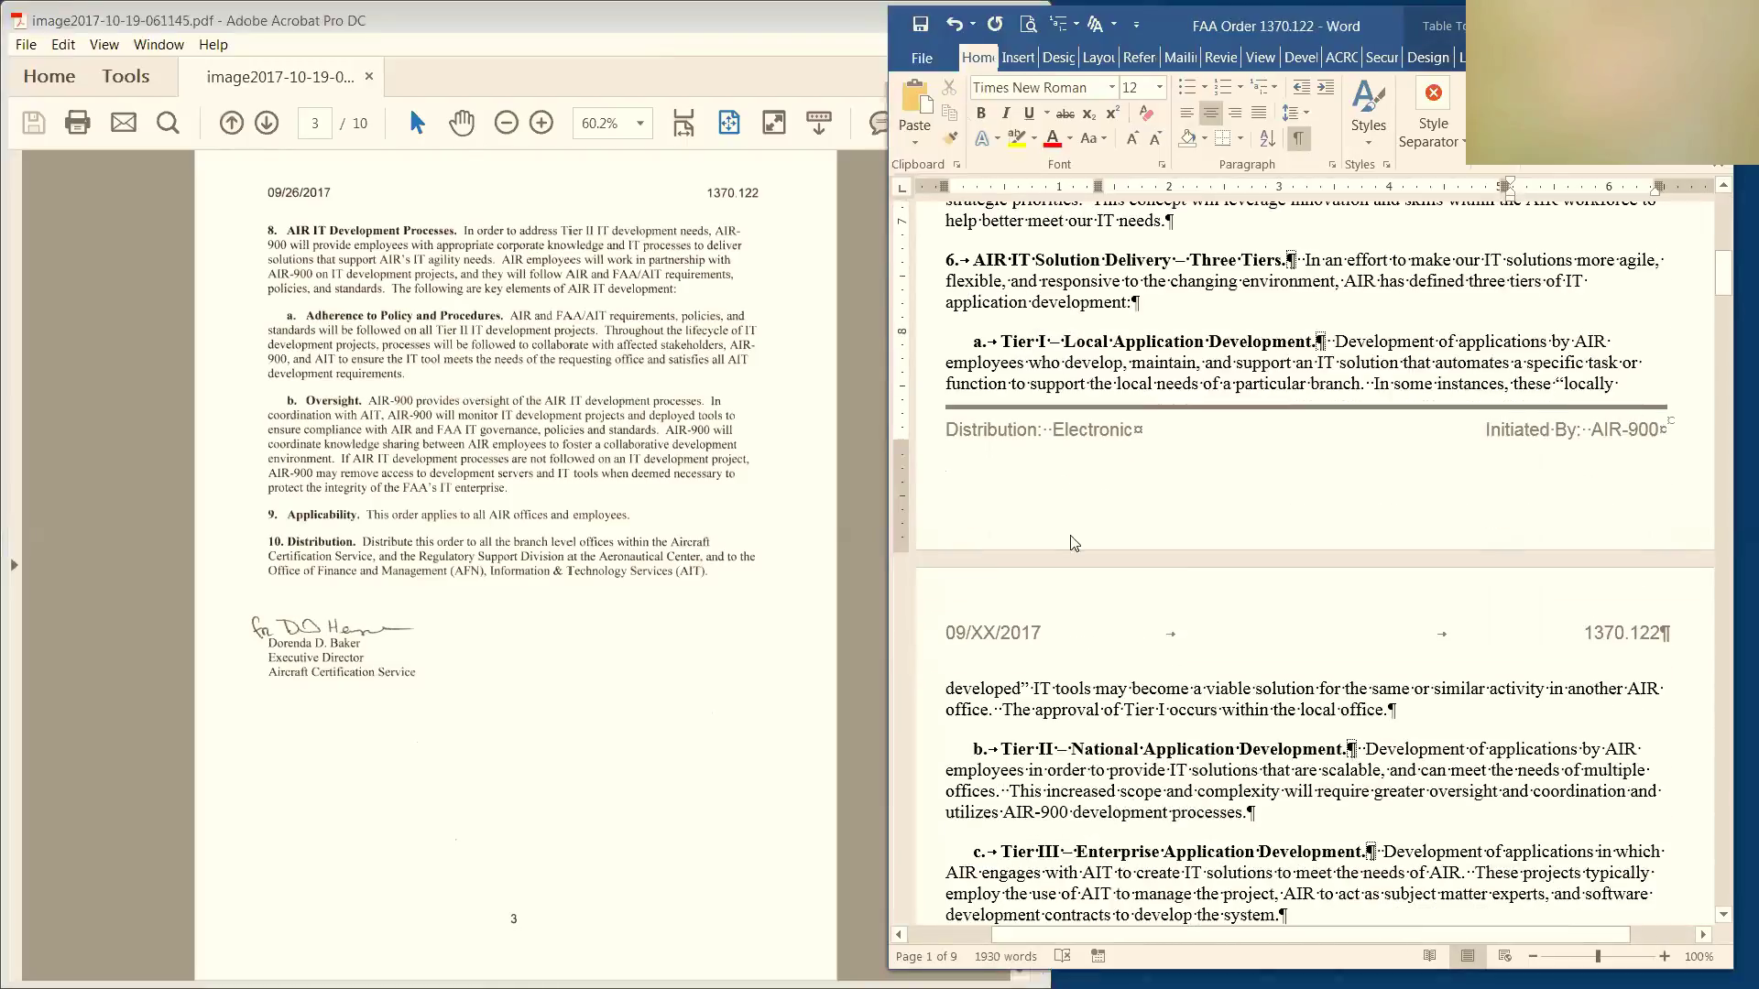
pyautogui.doubleClick(992, 636)
pyautogui.moveTo(996, 634); pyautogui.dragTo(974, 634)
pyautogui.write('26')
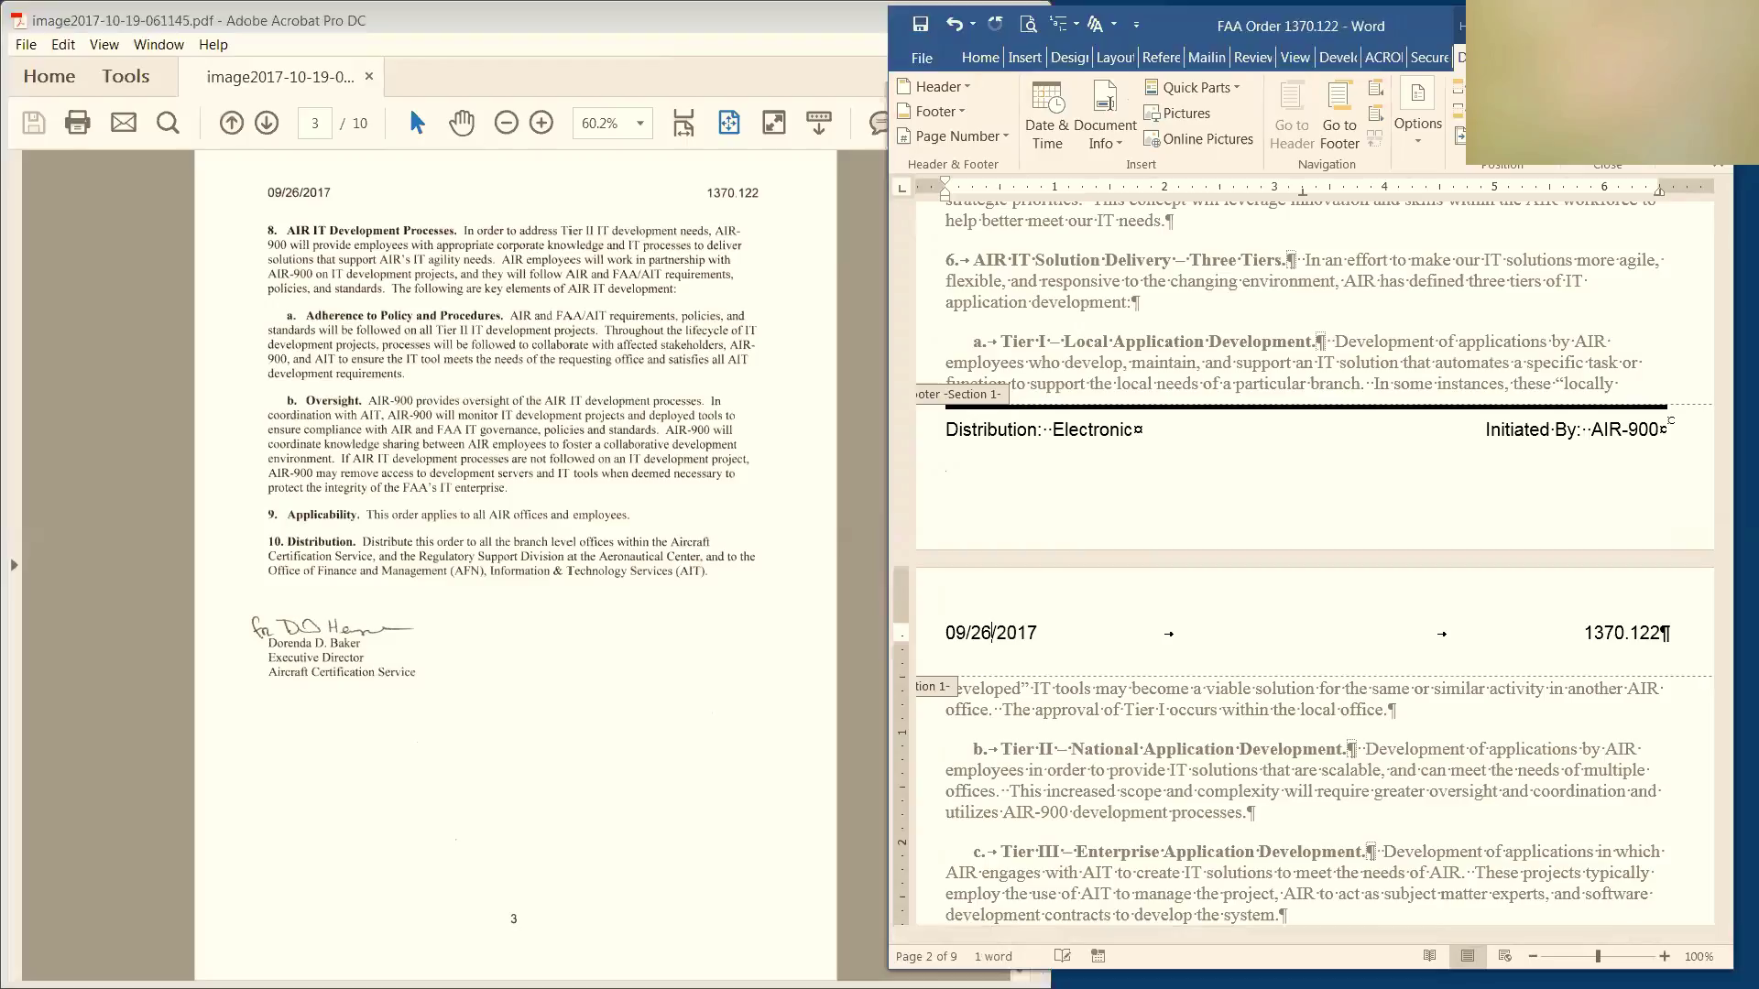
# Set the date in the Appendix A header to 09/26/2017
pyautogui.scroll(-20, 981, 632)
pyautogui.scroll(-20, 980, 629)
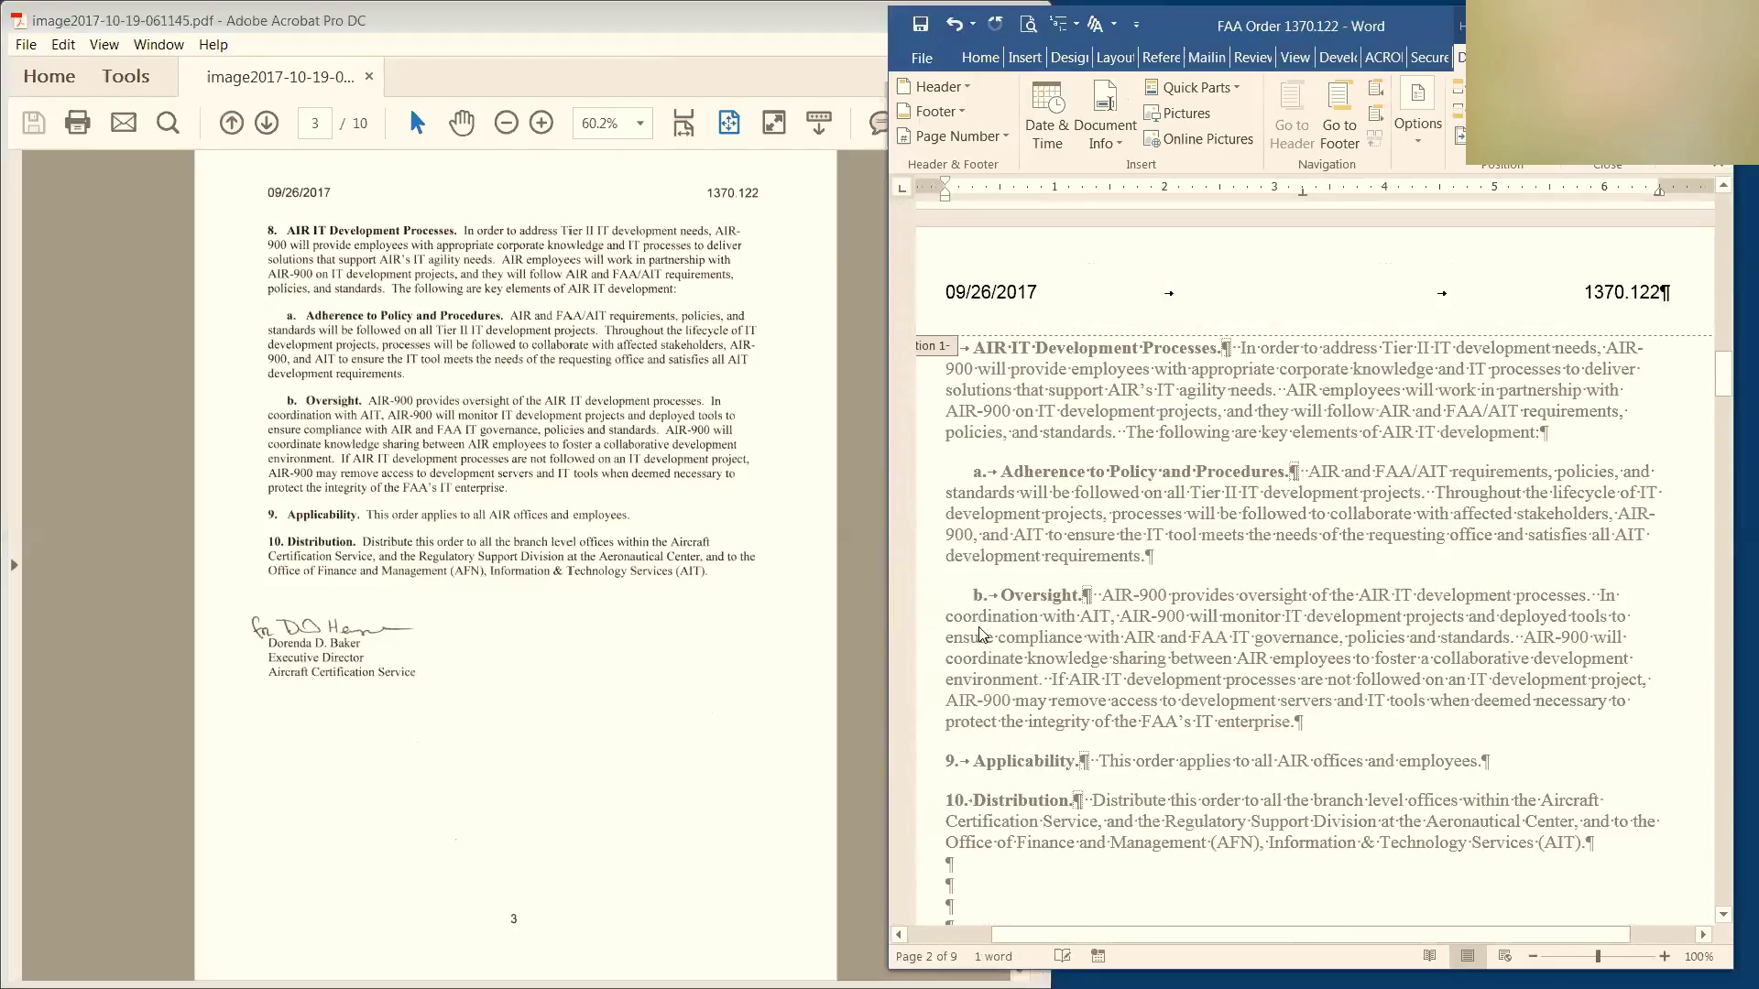
pyautogui.scroll(-4, 981, 633)
pyautogui.scroll(7, 999, 458)
pyautogui.moveTo(997, 388); pyautogui.dragTo(973, 390)
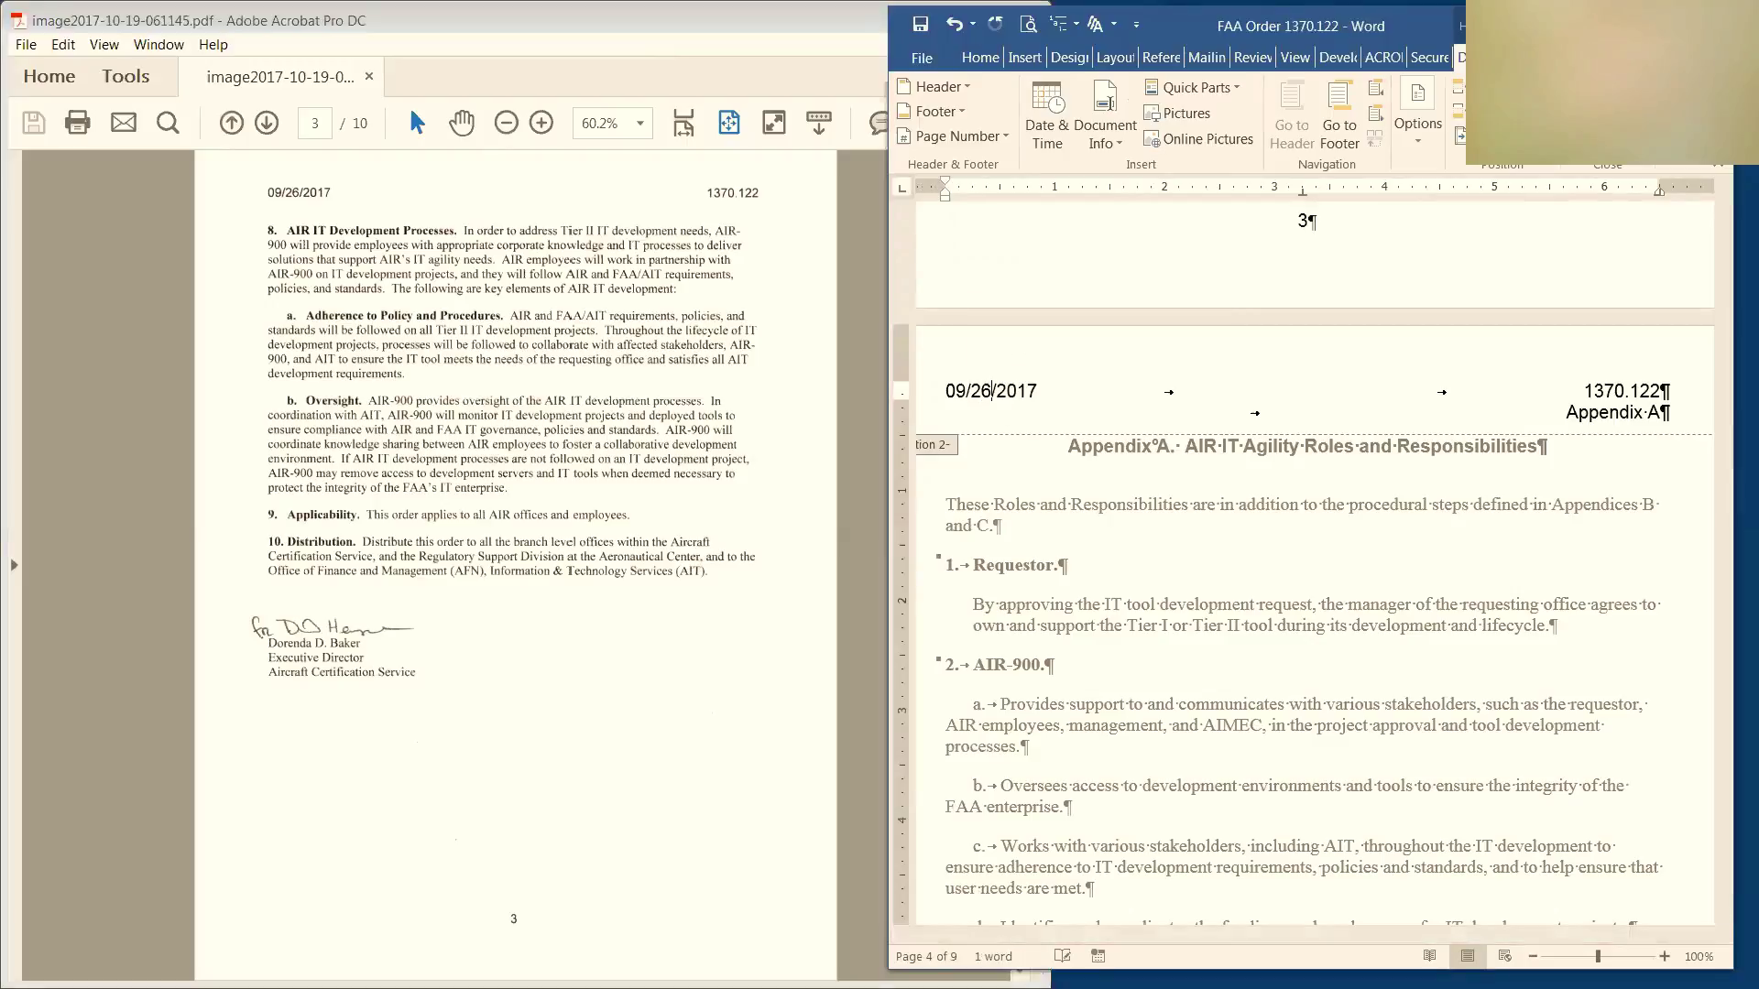
# Set the date in the Appendix B header to 09/26/2017
pyautogui.scroll(-15, 978, 392)
pyautogui.scroll(-1, 978, 392)
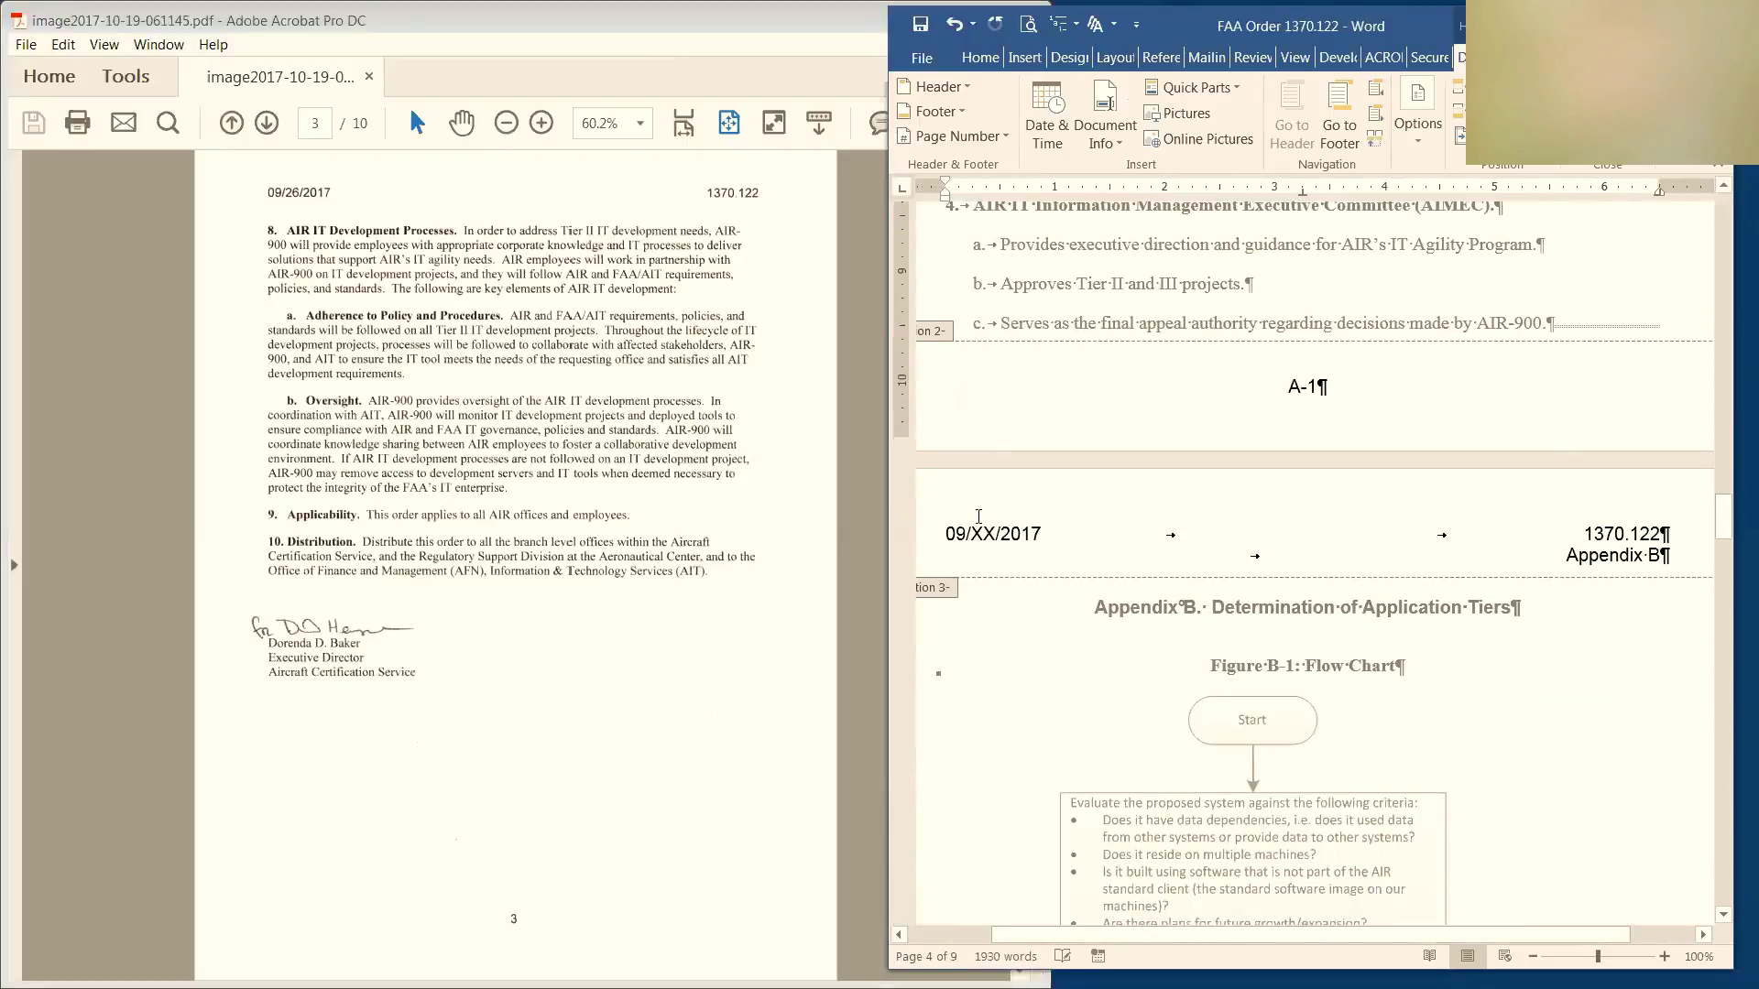
pyautogui.moveTo(997, 517); pyautogui.dragTo(972, 518)
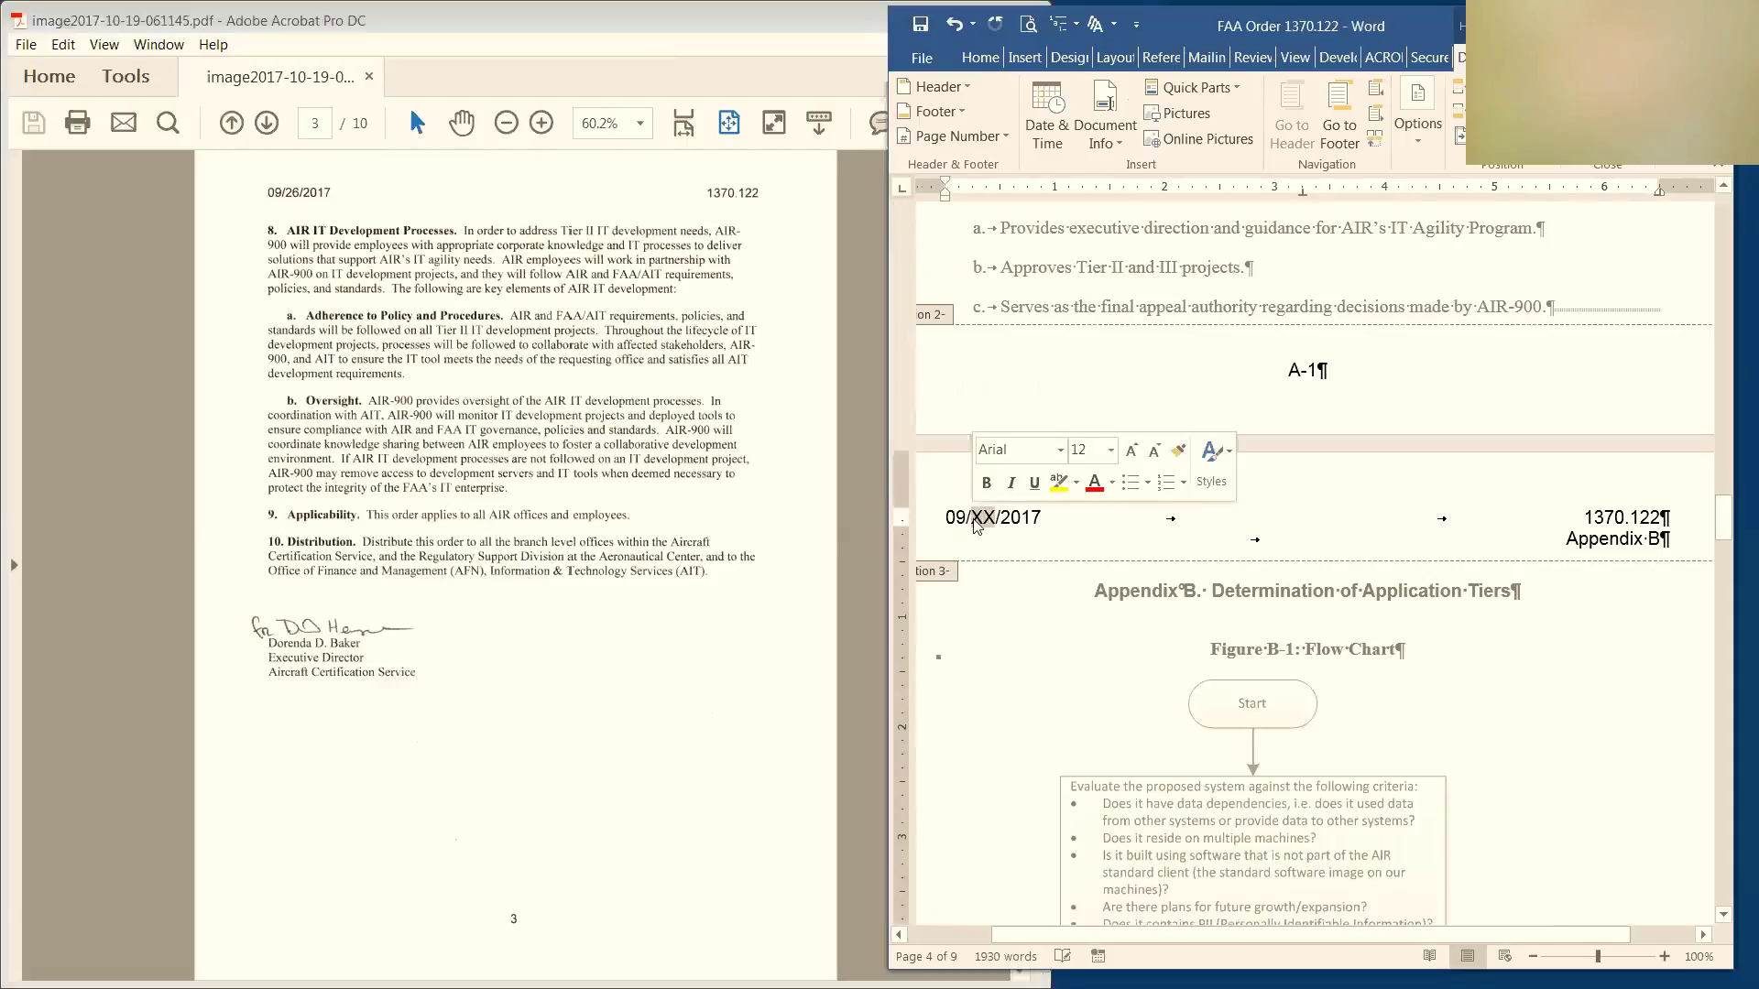
pyautogui.write('26')
# Set the date in the Appendix C header to 09/26/2017
pyautogui.scroll(-15, 980, 483)
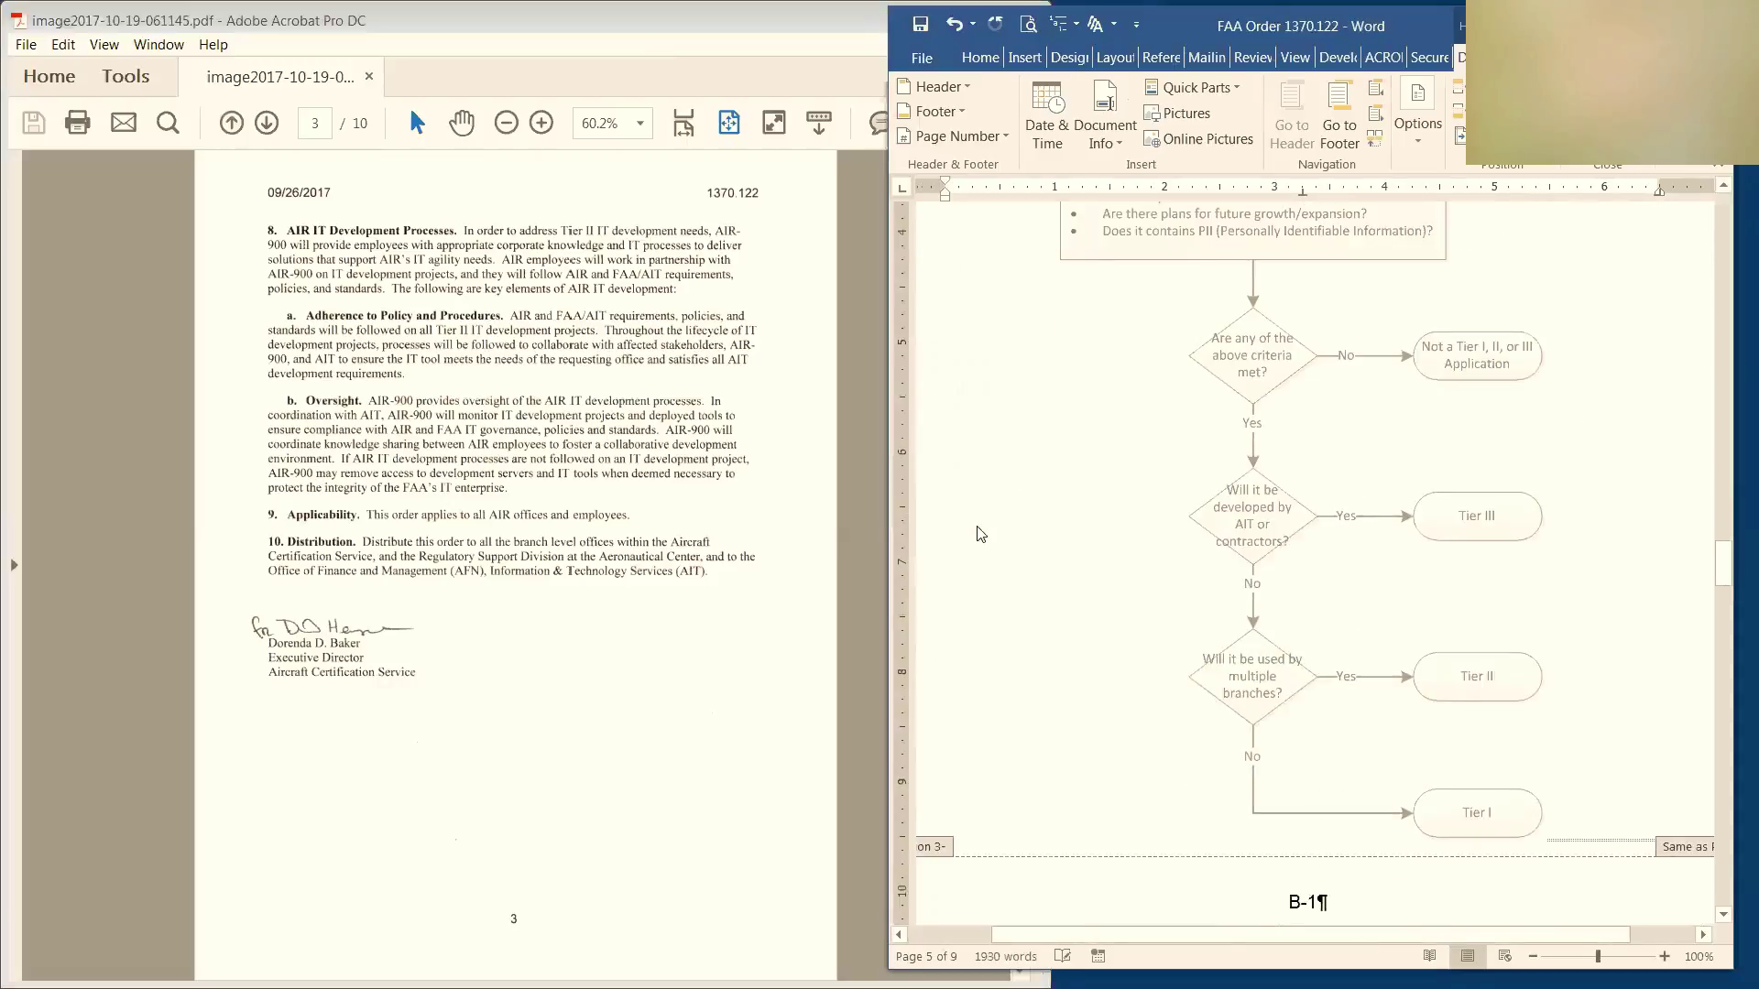
pyautogui.scroll(-5, 978, 478)
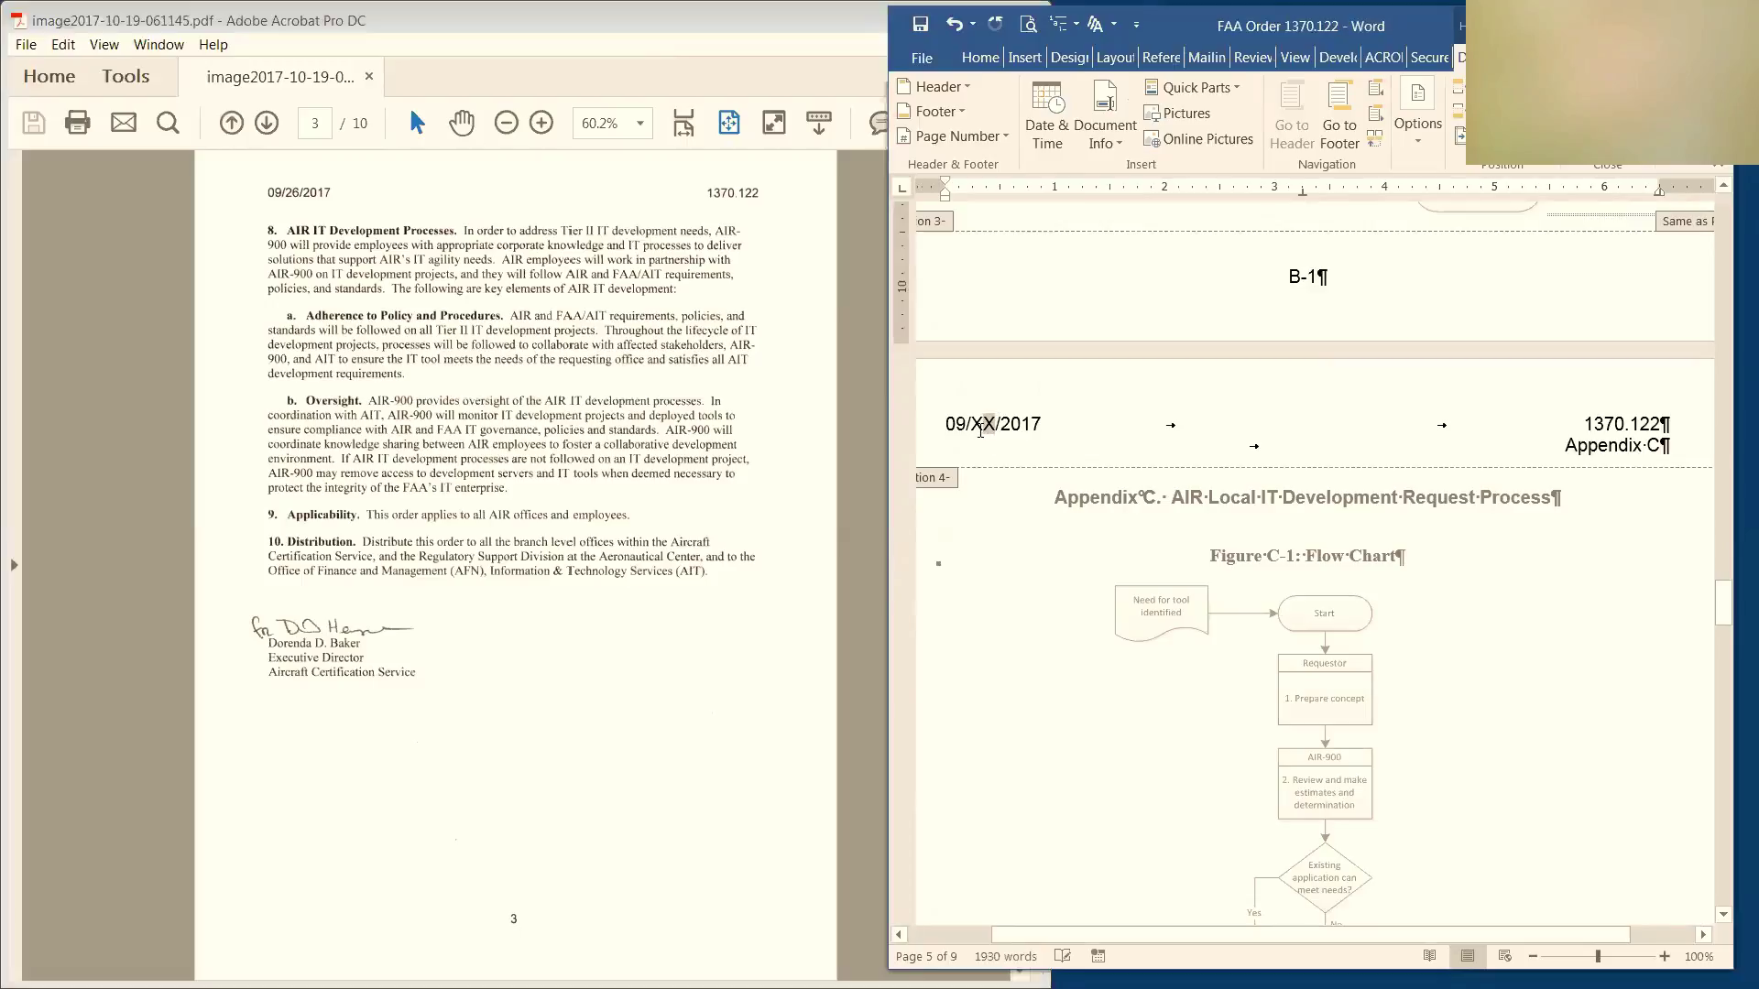
pyautogui.write('26')
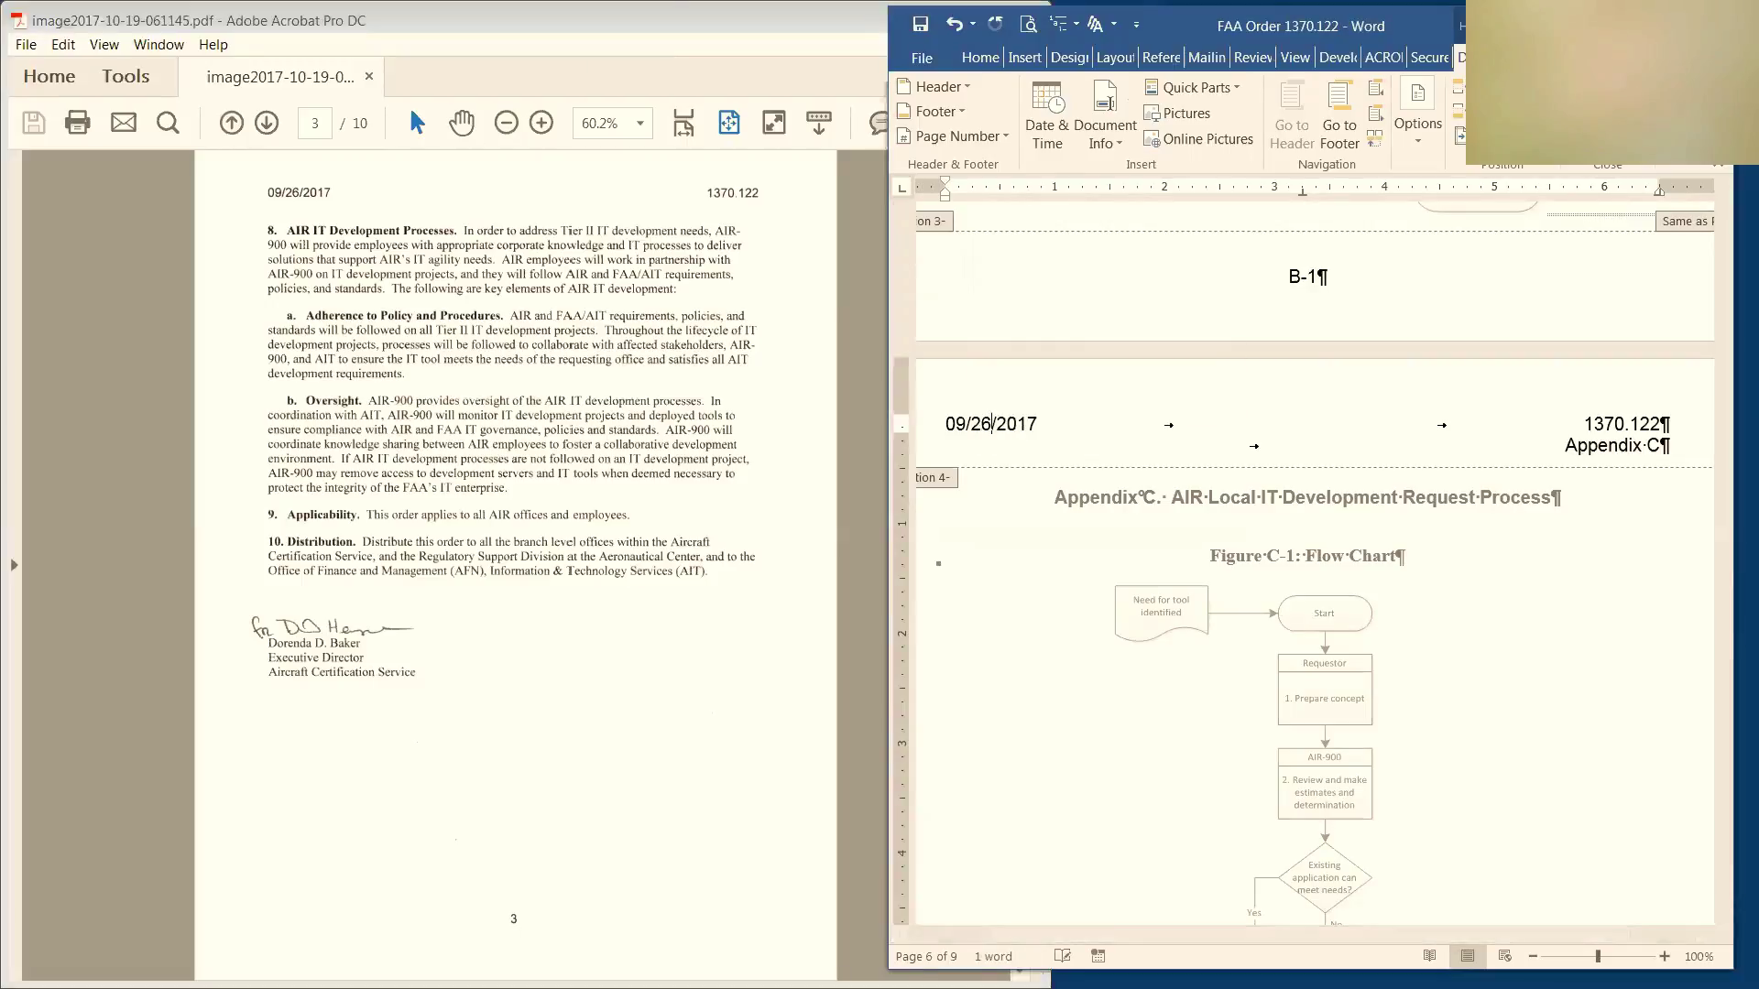
# Set the date in the Appendix D header to 09/26/2017
pyautogui.scroll(-20, 990, 418)
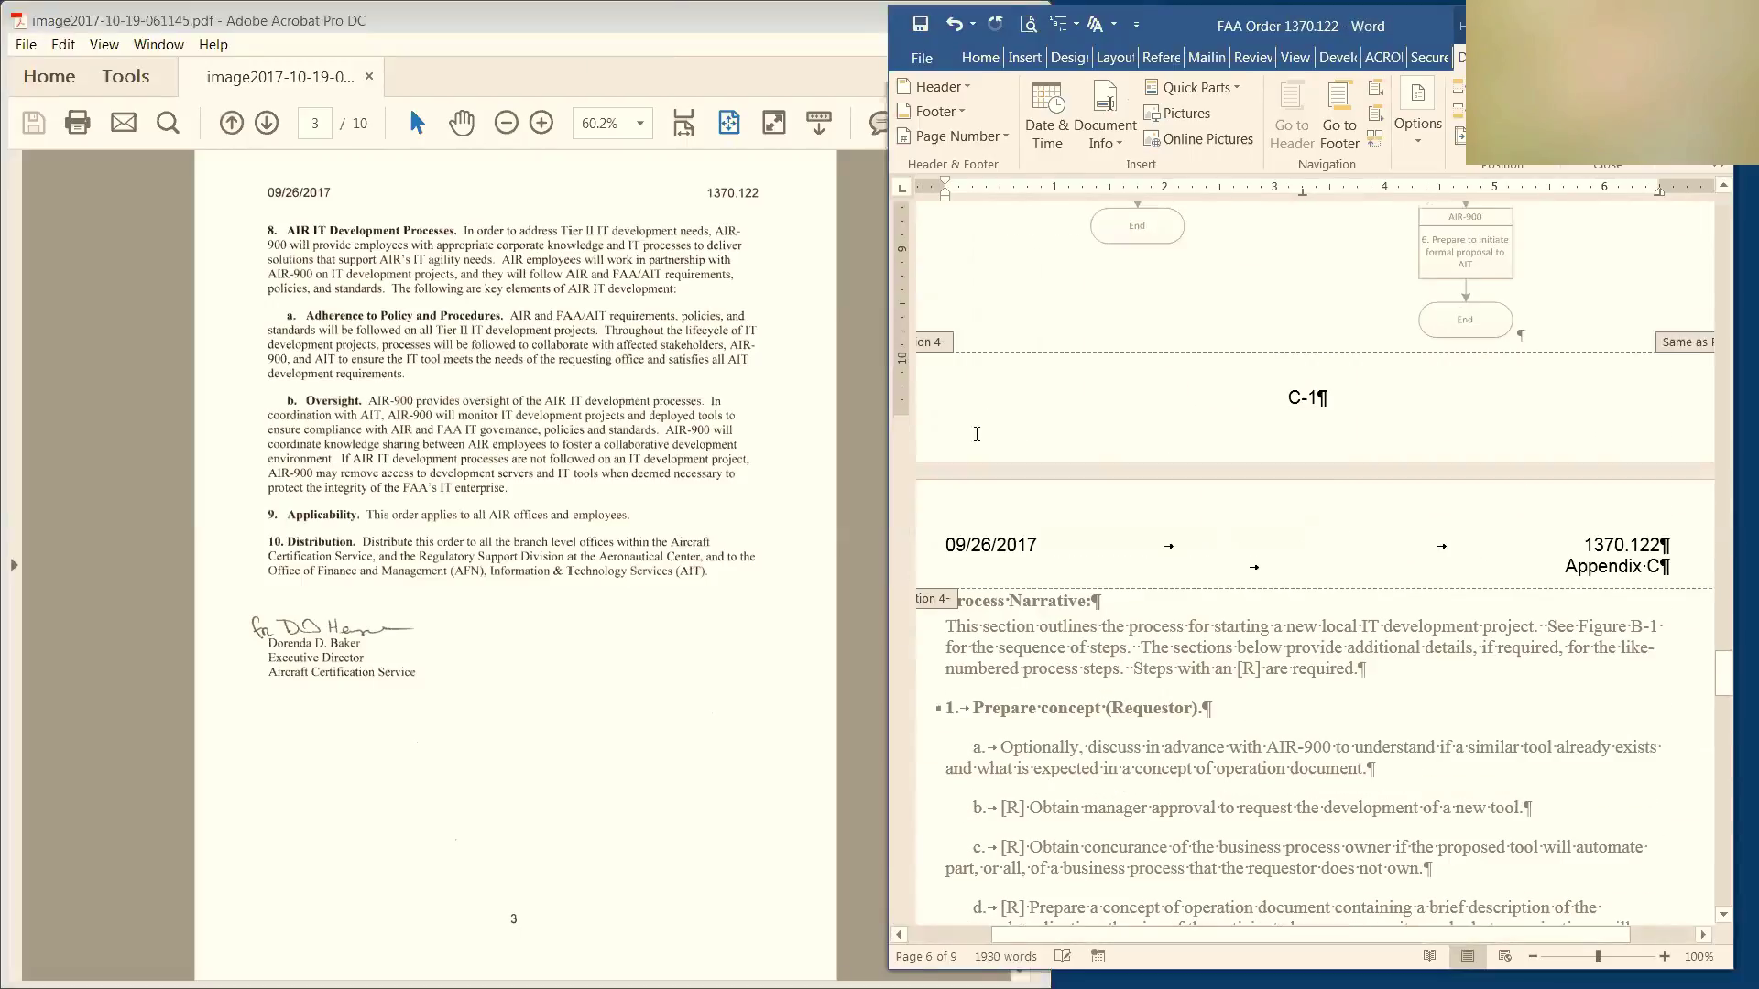
pyautogui.scroll(-15, 978, 443)
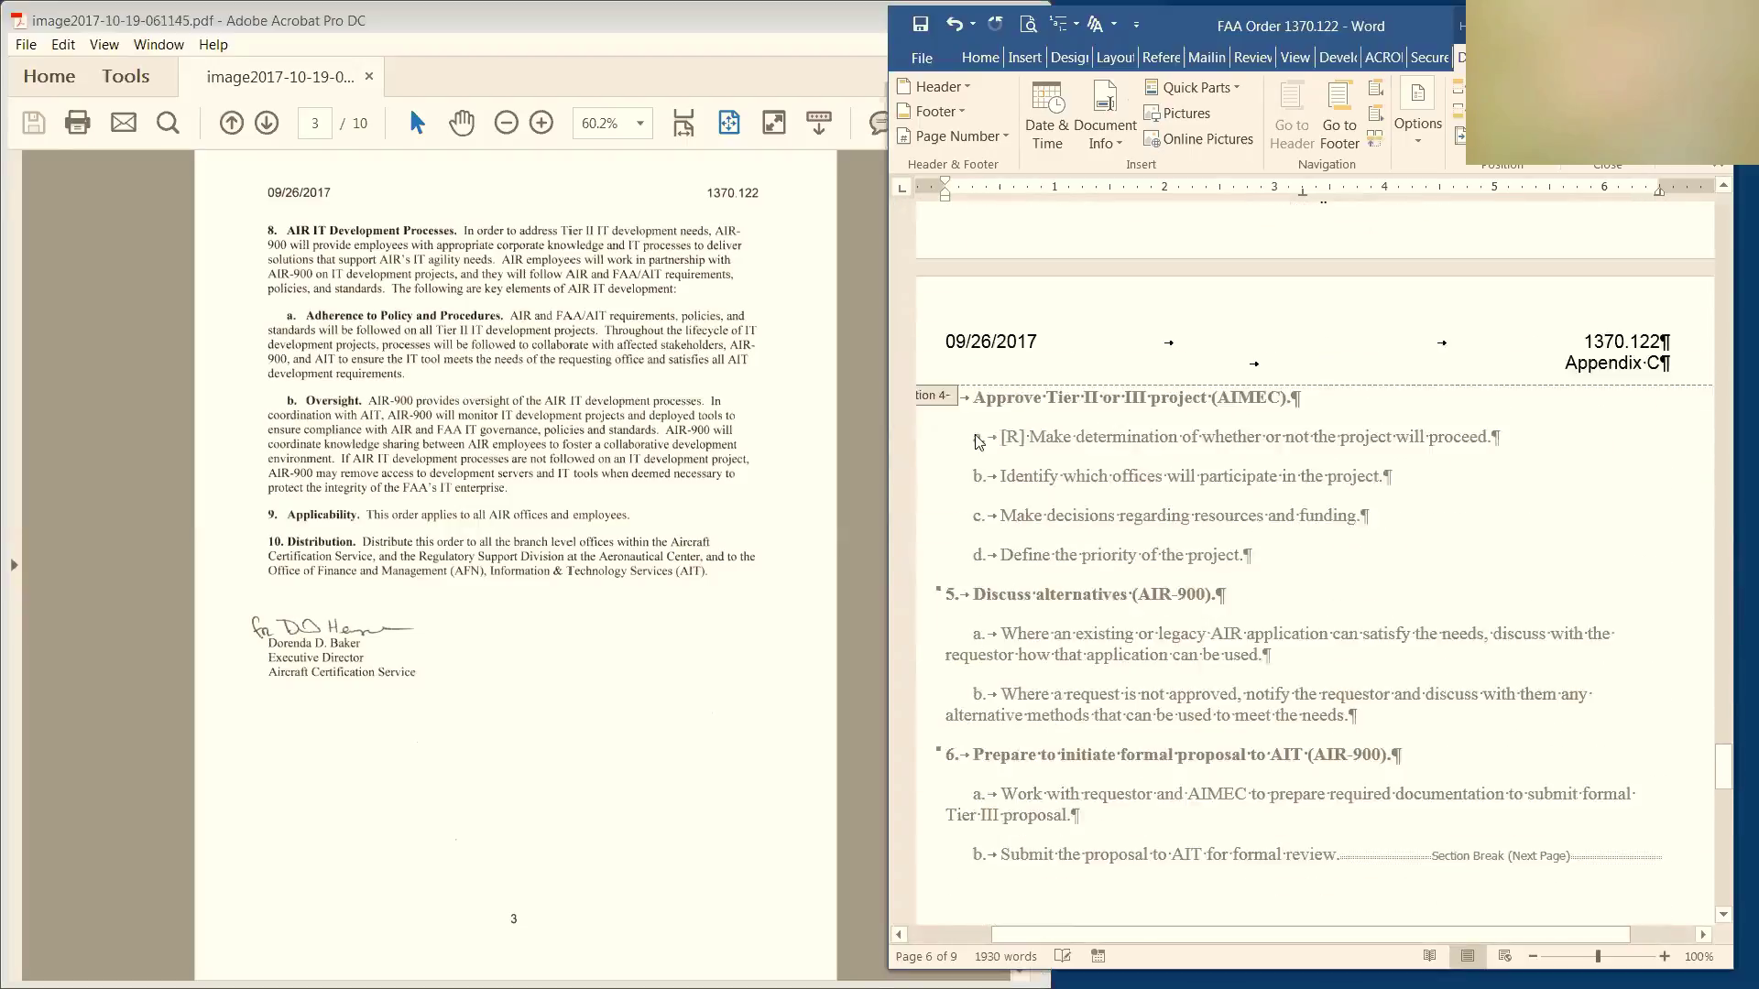
pyautogui.scroll(-8, 979, 442)
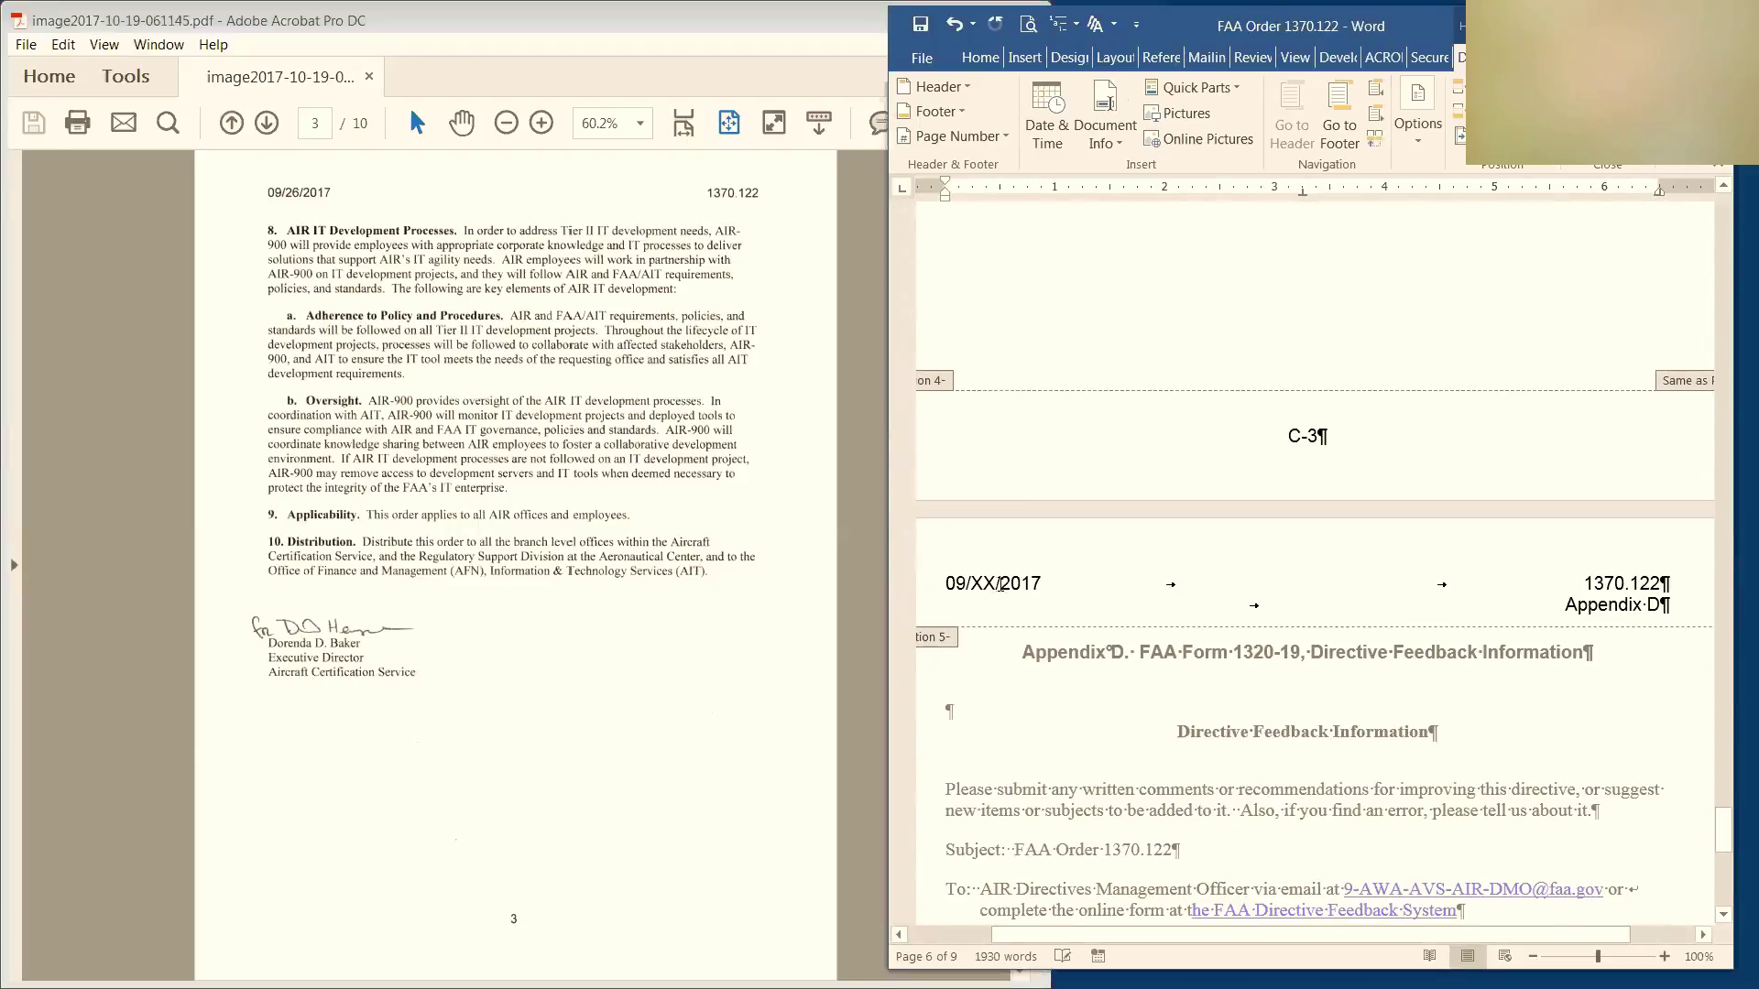
pyautogui.moveTo(996, 583); pyautogui.dragTo(973, 583)
pyautogui.write('26')
# Exit header editing and go to the blank lines above the signature block, below paragraph 10, Distribution
pyautogui.scroll(-10, 1207, 709)
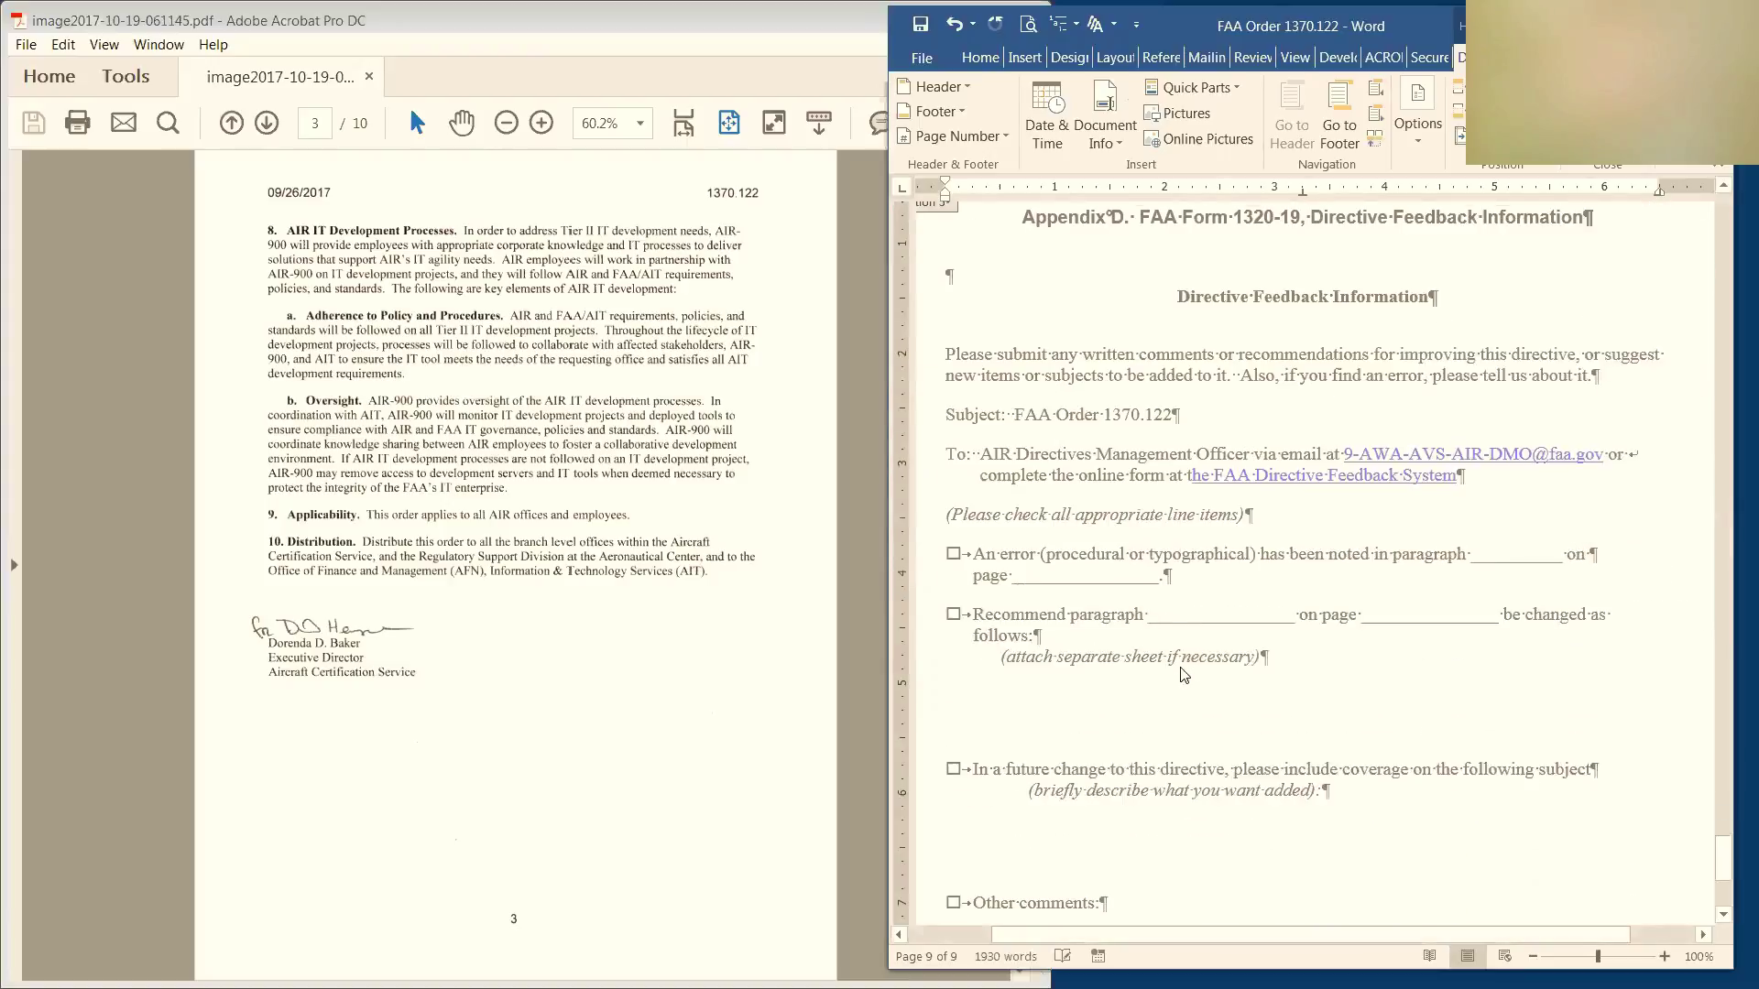
pyautogui.scroll(-1, 1207, 708)
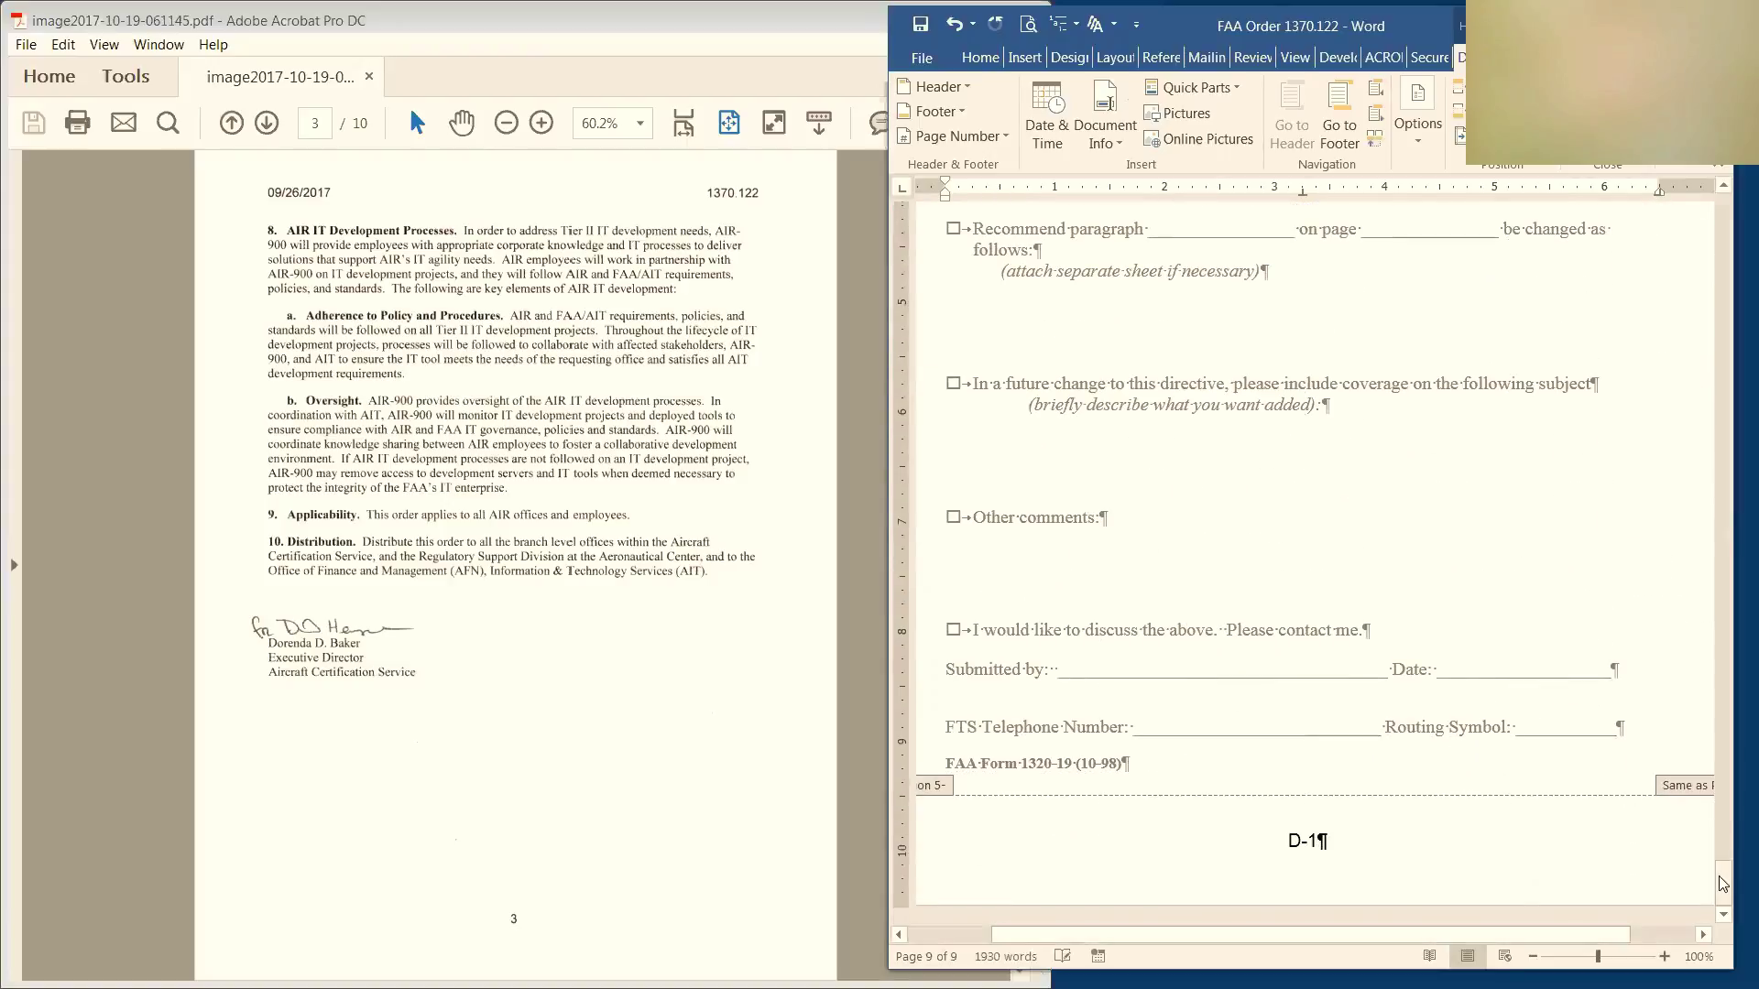
pyautogui.moveTo(1724, 644); pyautogui.dragTo(1719, 246)
pyautogui.scroll(-10, 1226, 686)
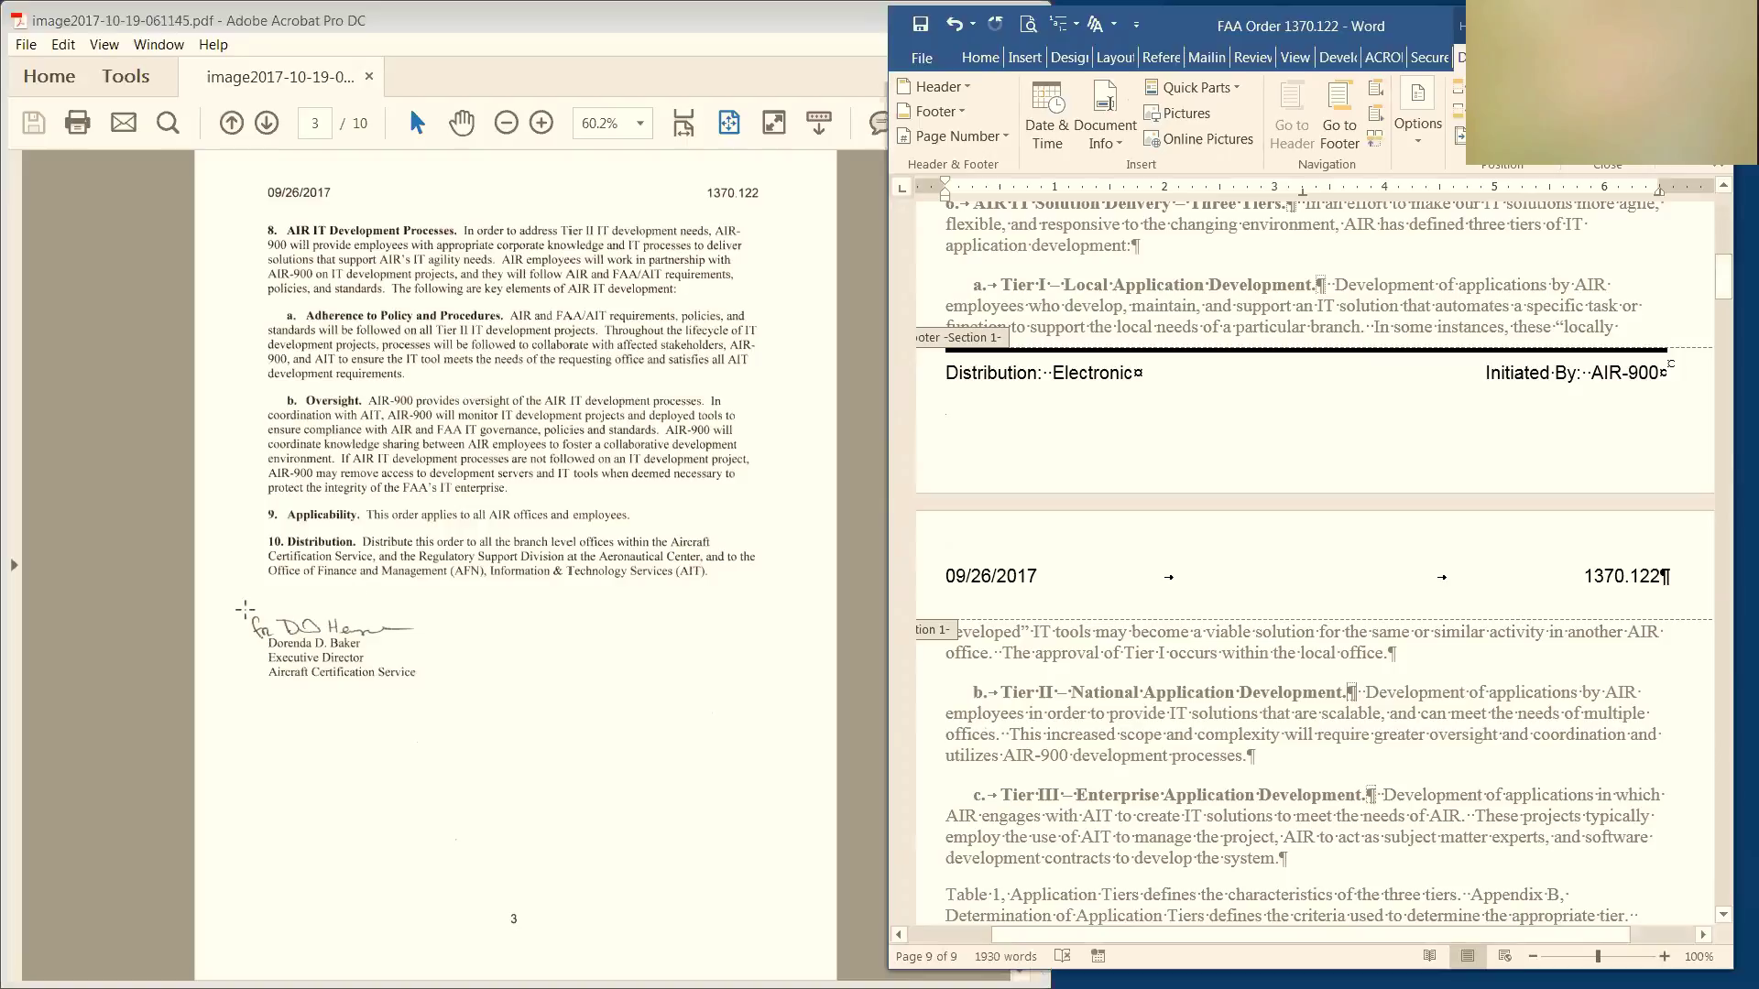
pyautogui.hotkey('ctrl', 'End')
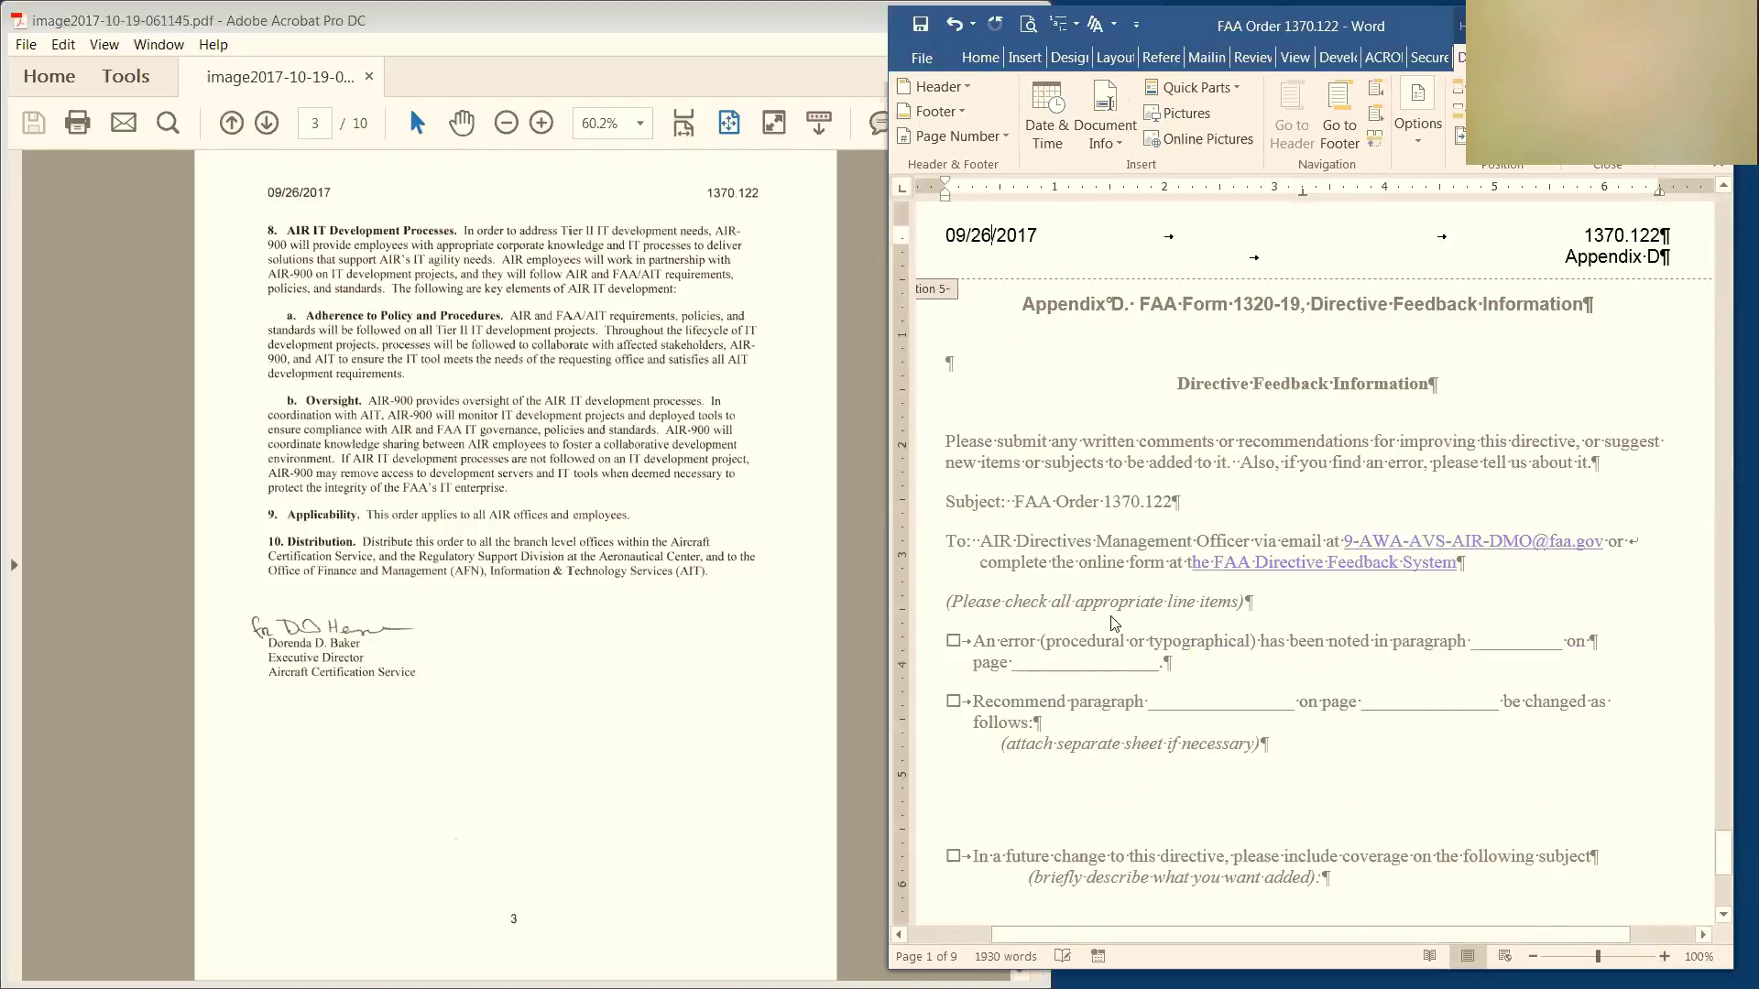
pyautogui.doubleClick(1157, 623)
pyautogui.moveTo(1722, 847); pyautogui.dragTo(1687, 372)
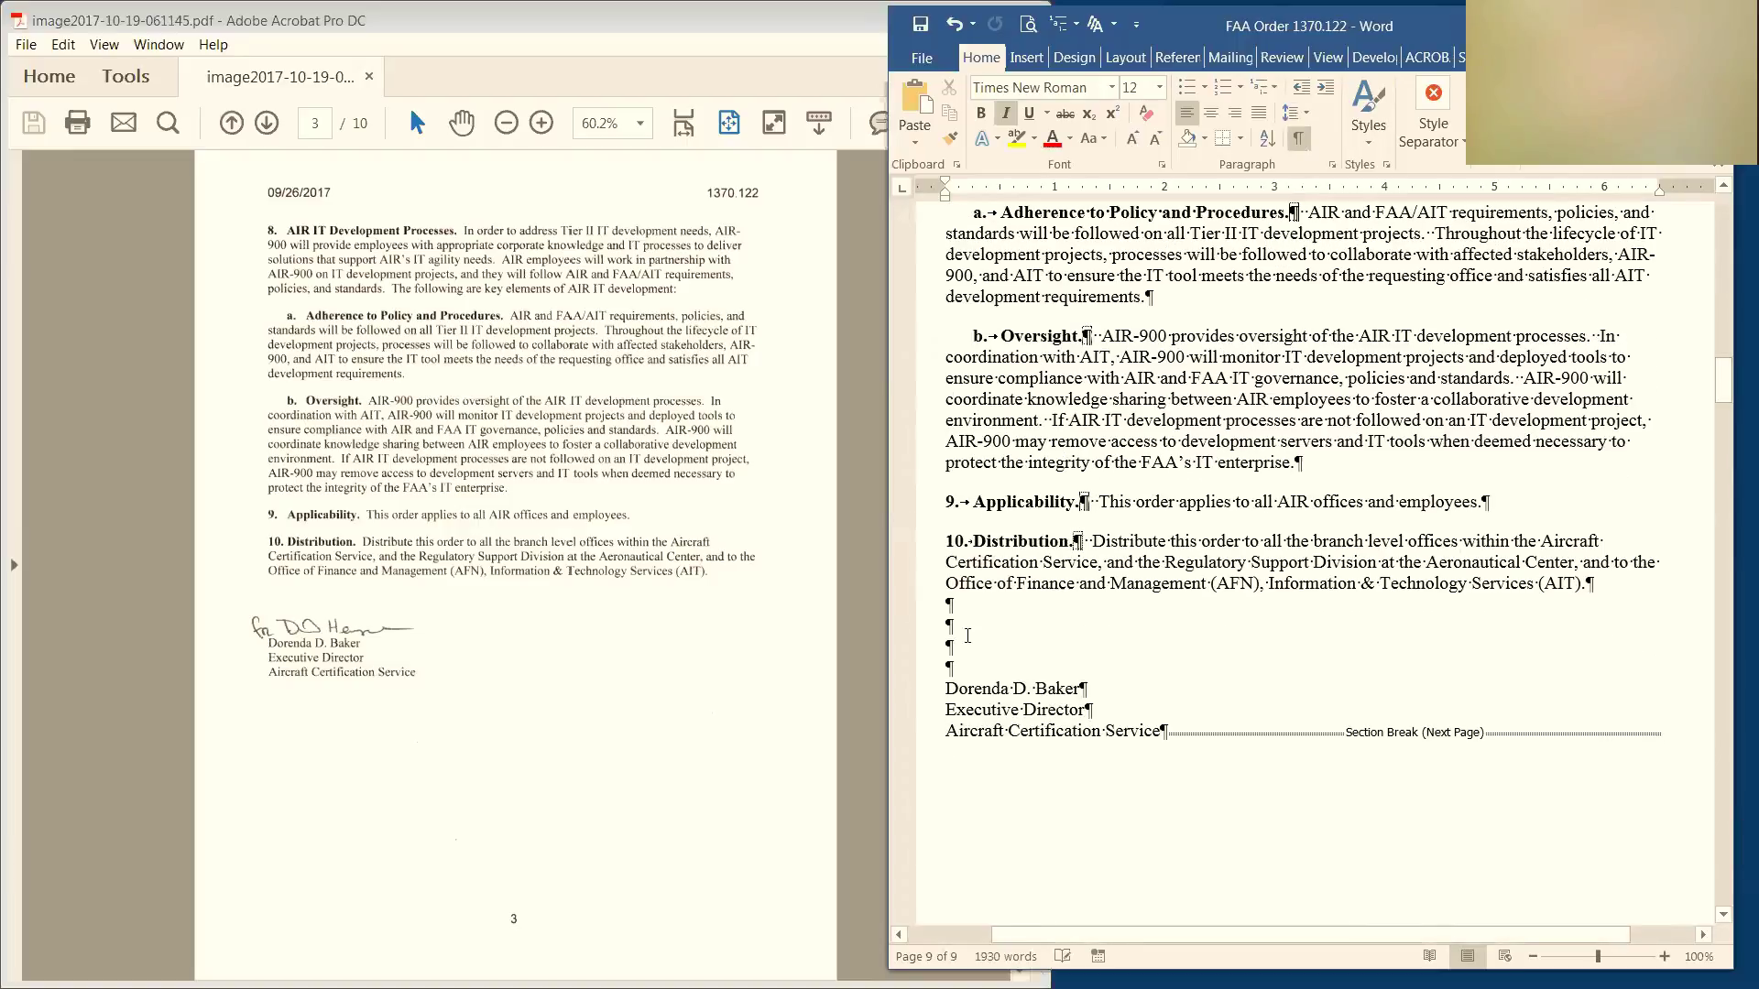
# Switch to the signed PDF, show the page 3 signature at 100% zoom, and open Snipping Tool beside it
pyautogui.click(349, 657)
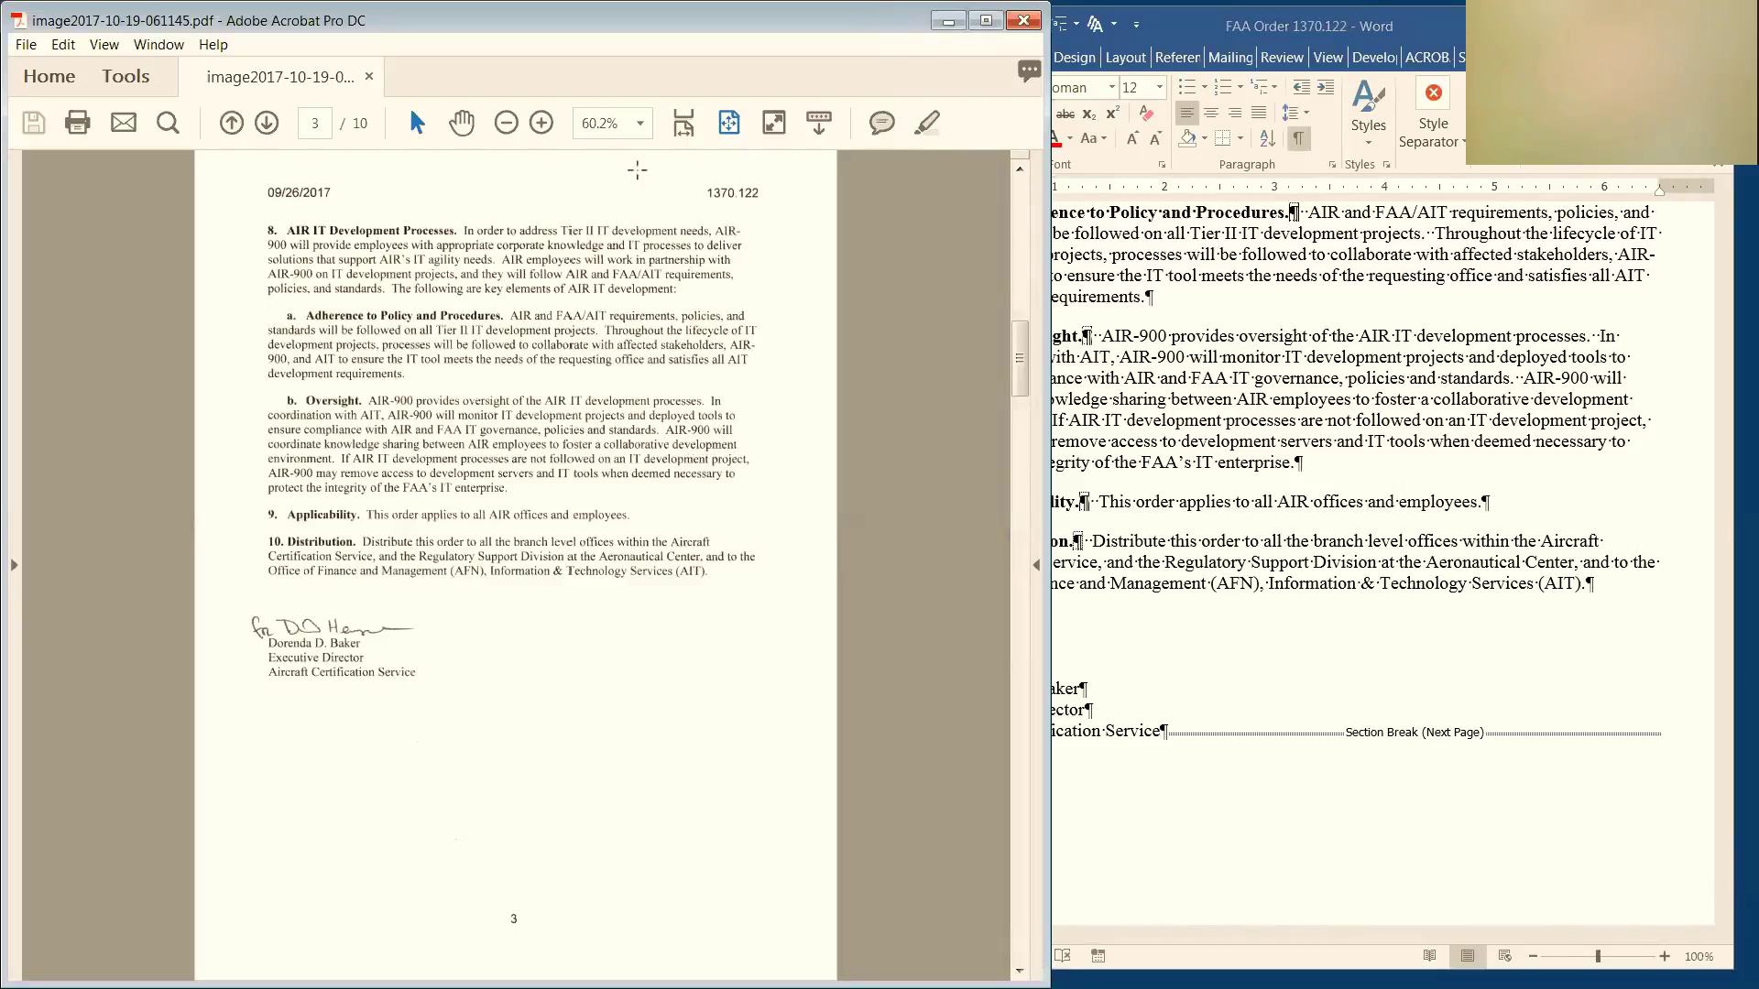
pyautogui.click(641, 123)
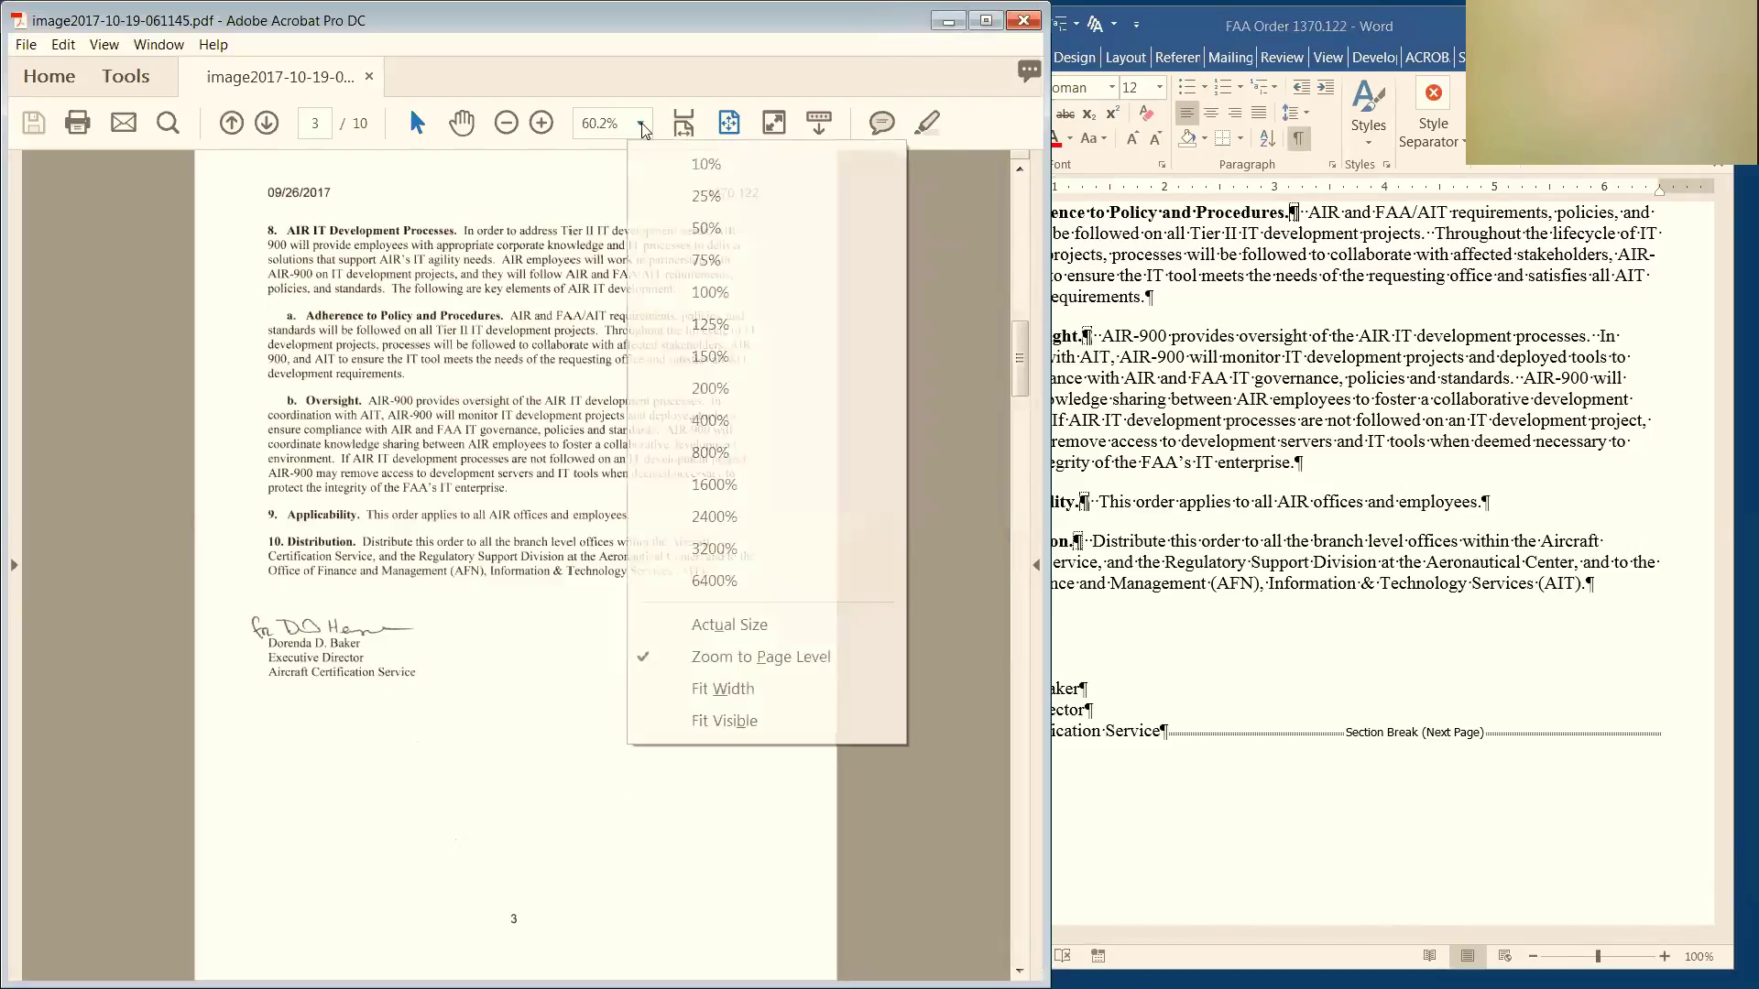
pyautogui.click(708, 292)
pyautogui.scroll(-2, 590, 538)
pyautogui.scroll(-3, 590, 537)
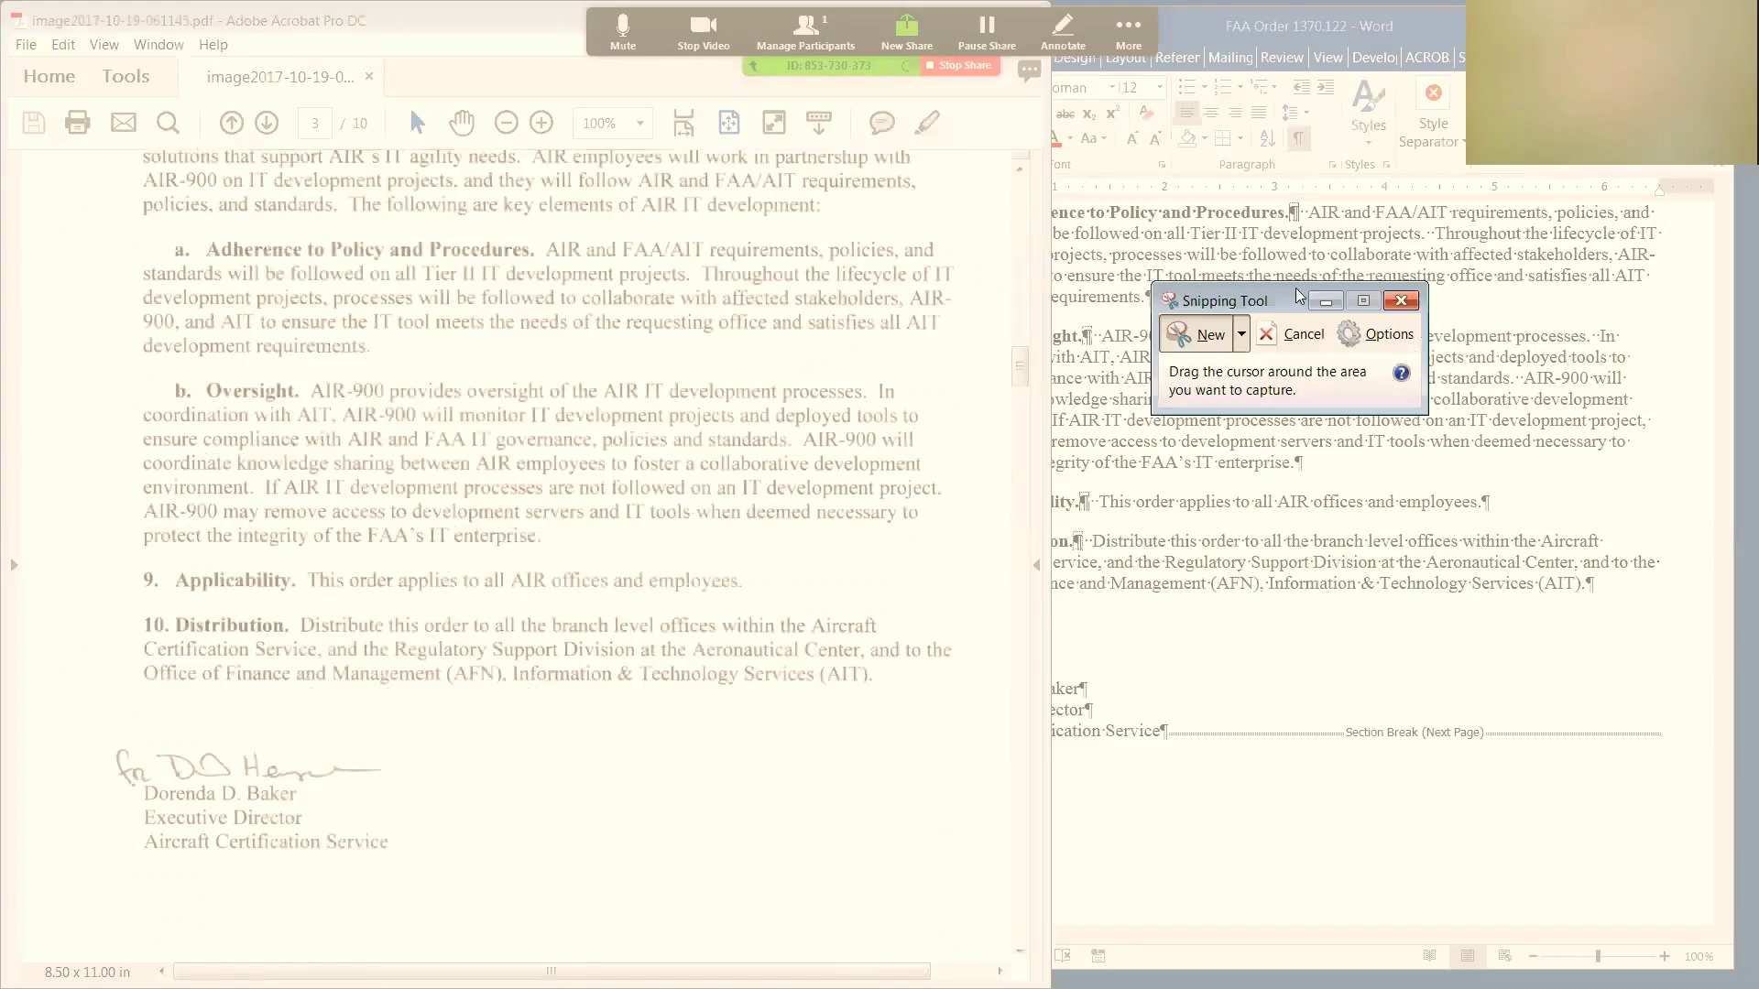
pyautogui.moveTo(1269, 296); pyautogui.dragTo(1161, 247)
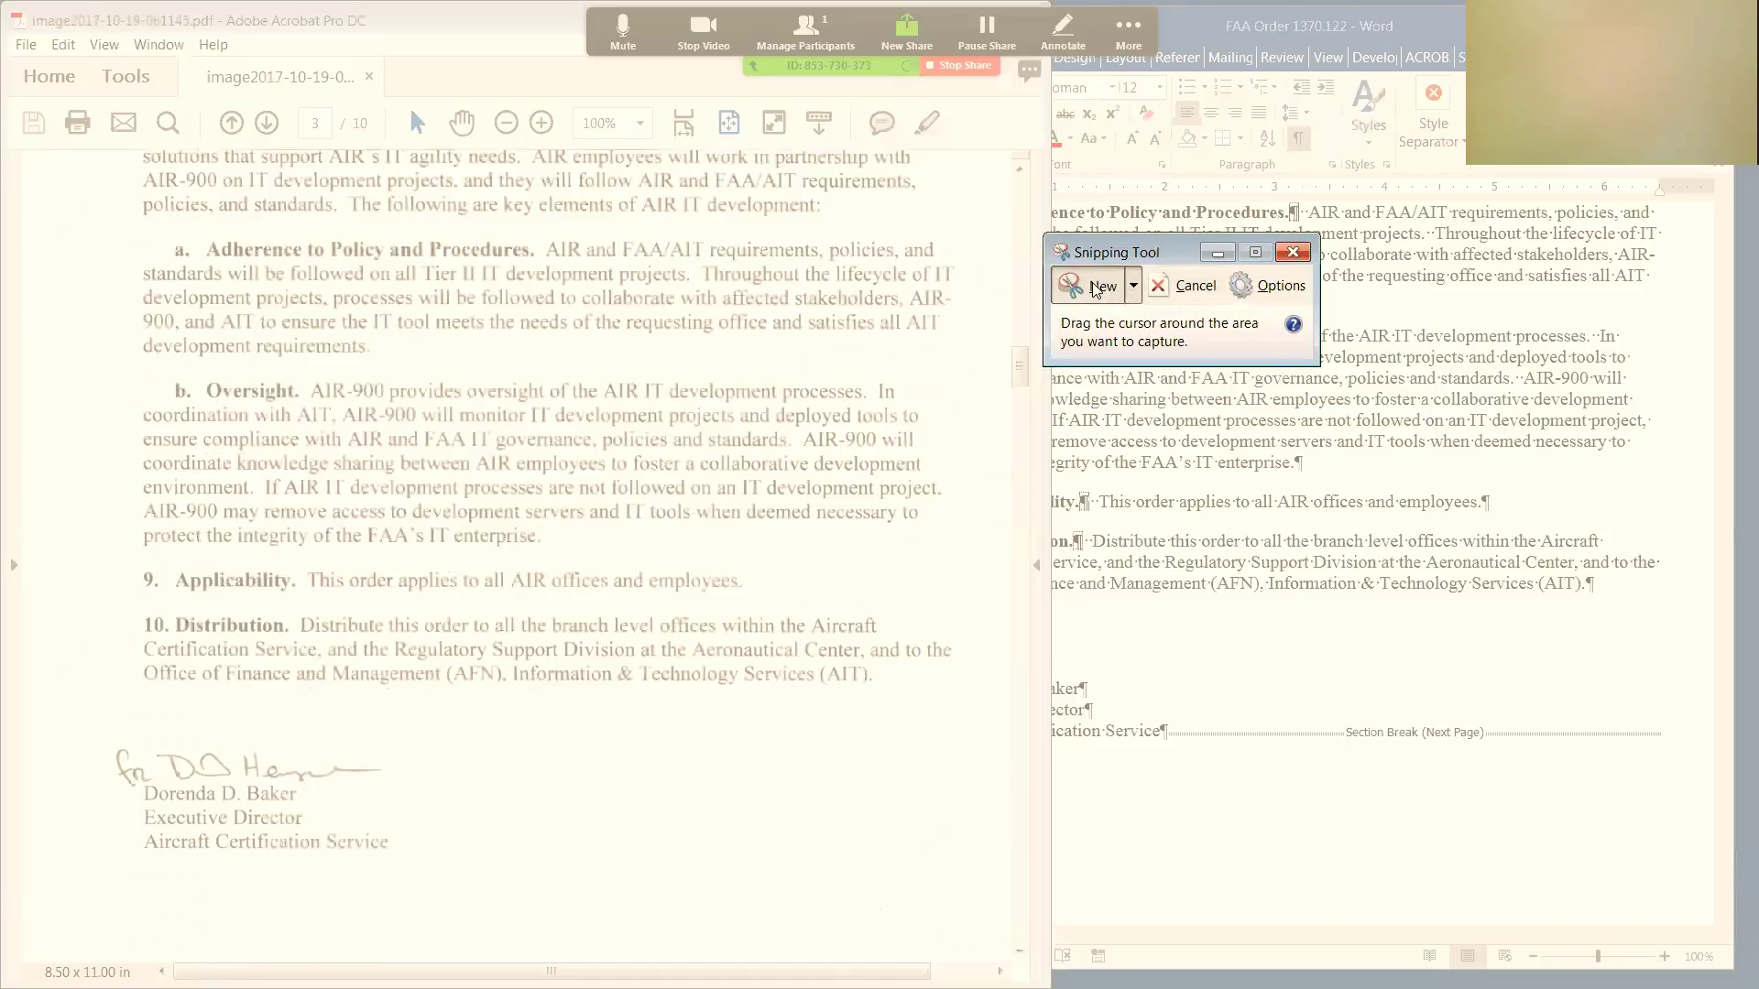
pyautogui.press('Escape')
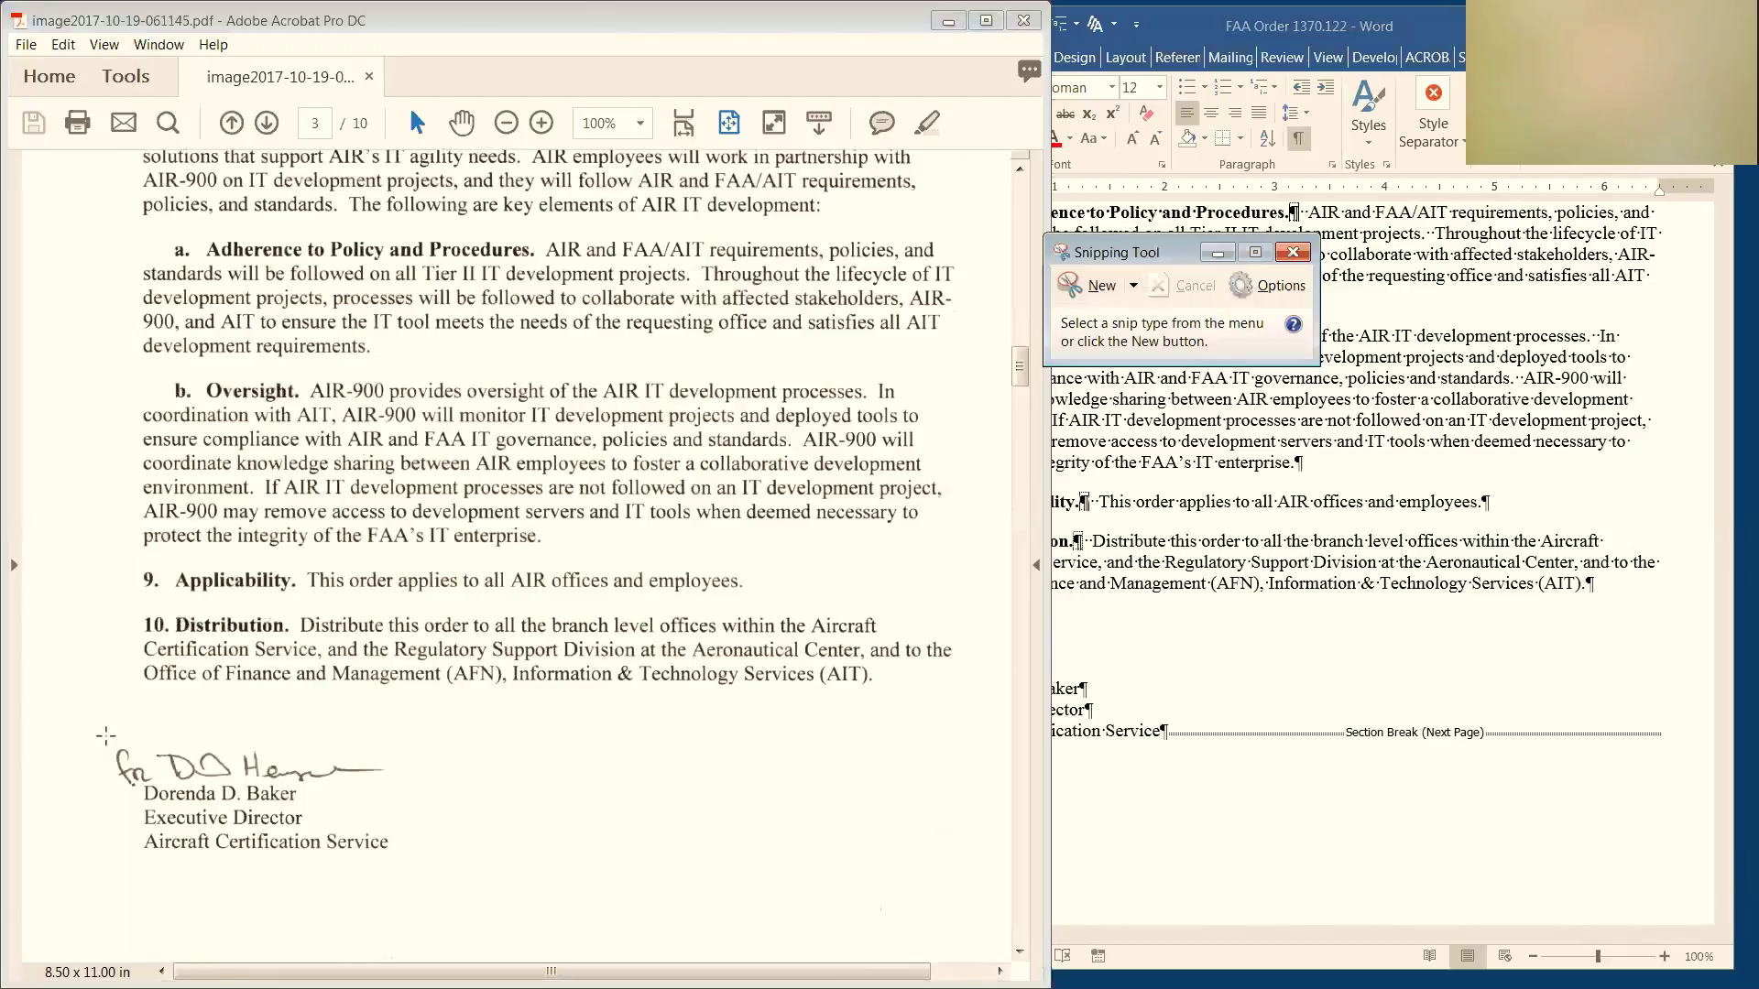
pyautogui.moveTo(108, 742)
pyautogui.mouseDown()
pyautogui.moveTo(311, 728)
pyautogui.moveTo(388, 786)
pyautogui.mouseUp()
pyautogui.click(499, 804)
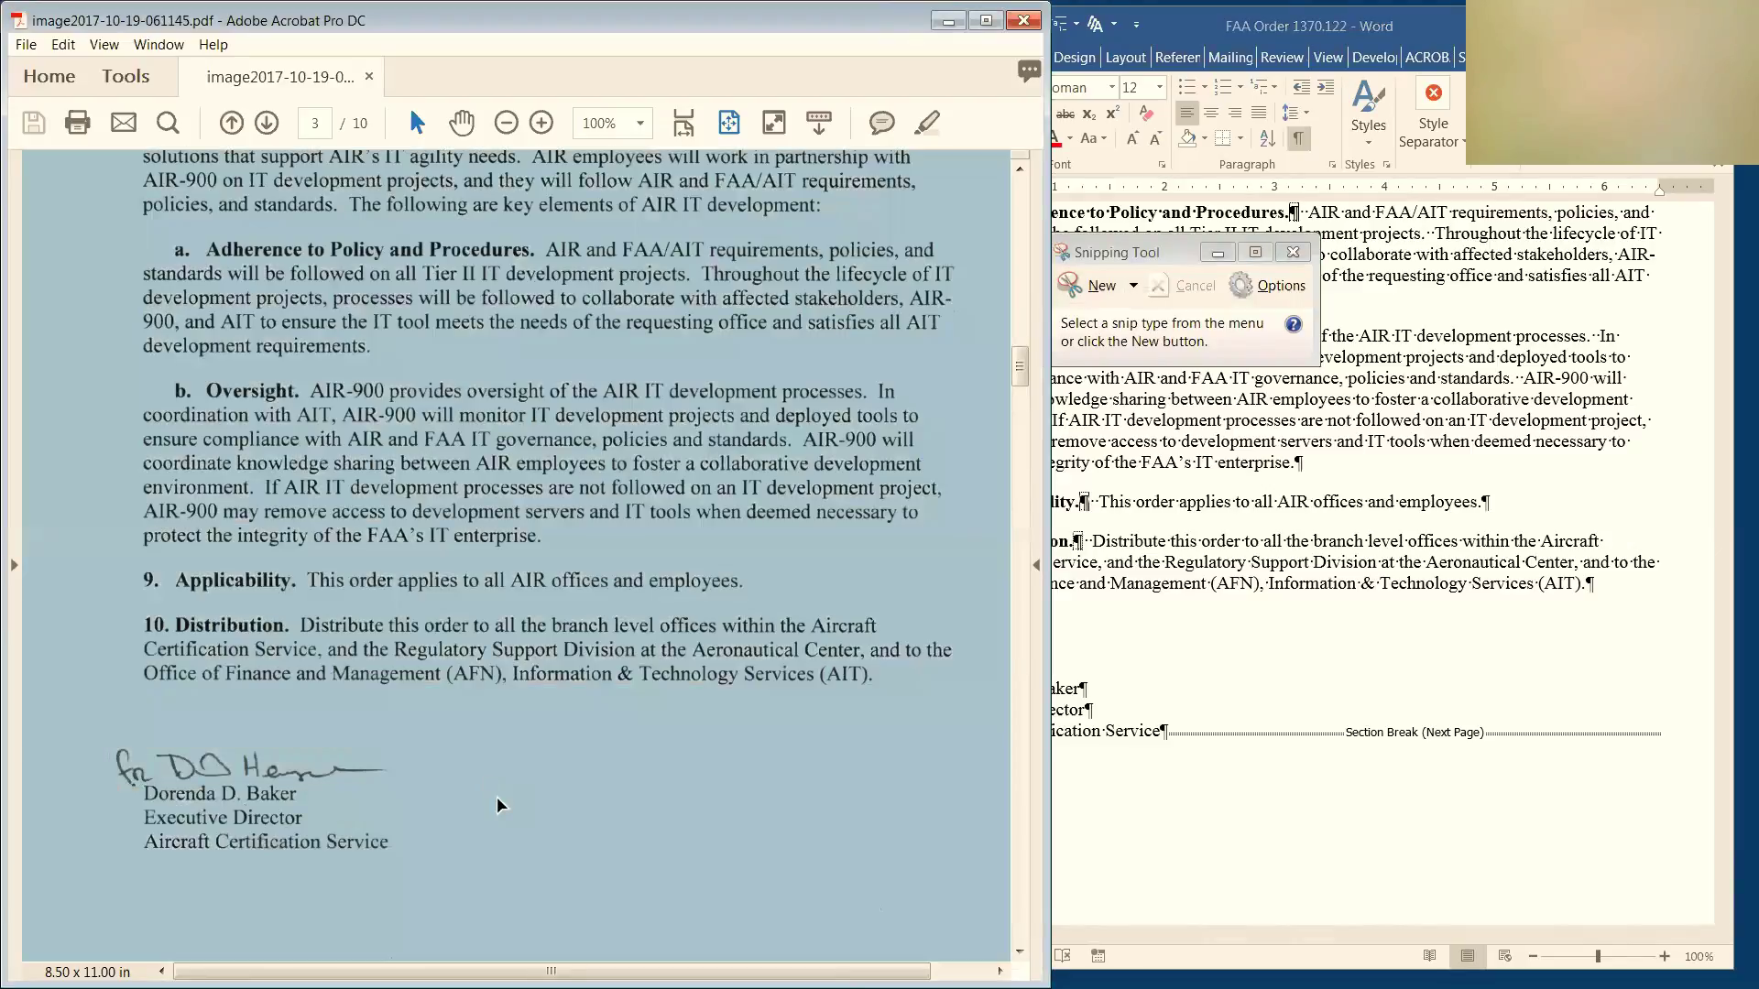
pyautogui.click(511, 801)
pyautogui.click(1106, 282)
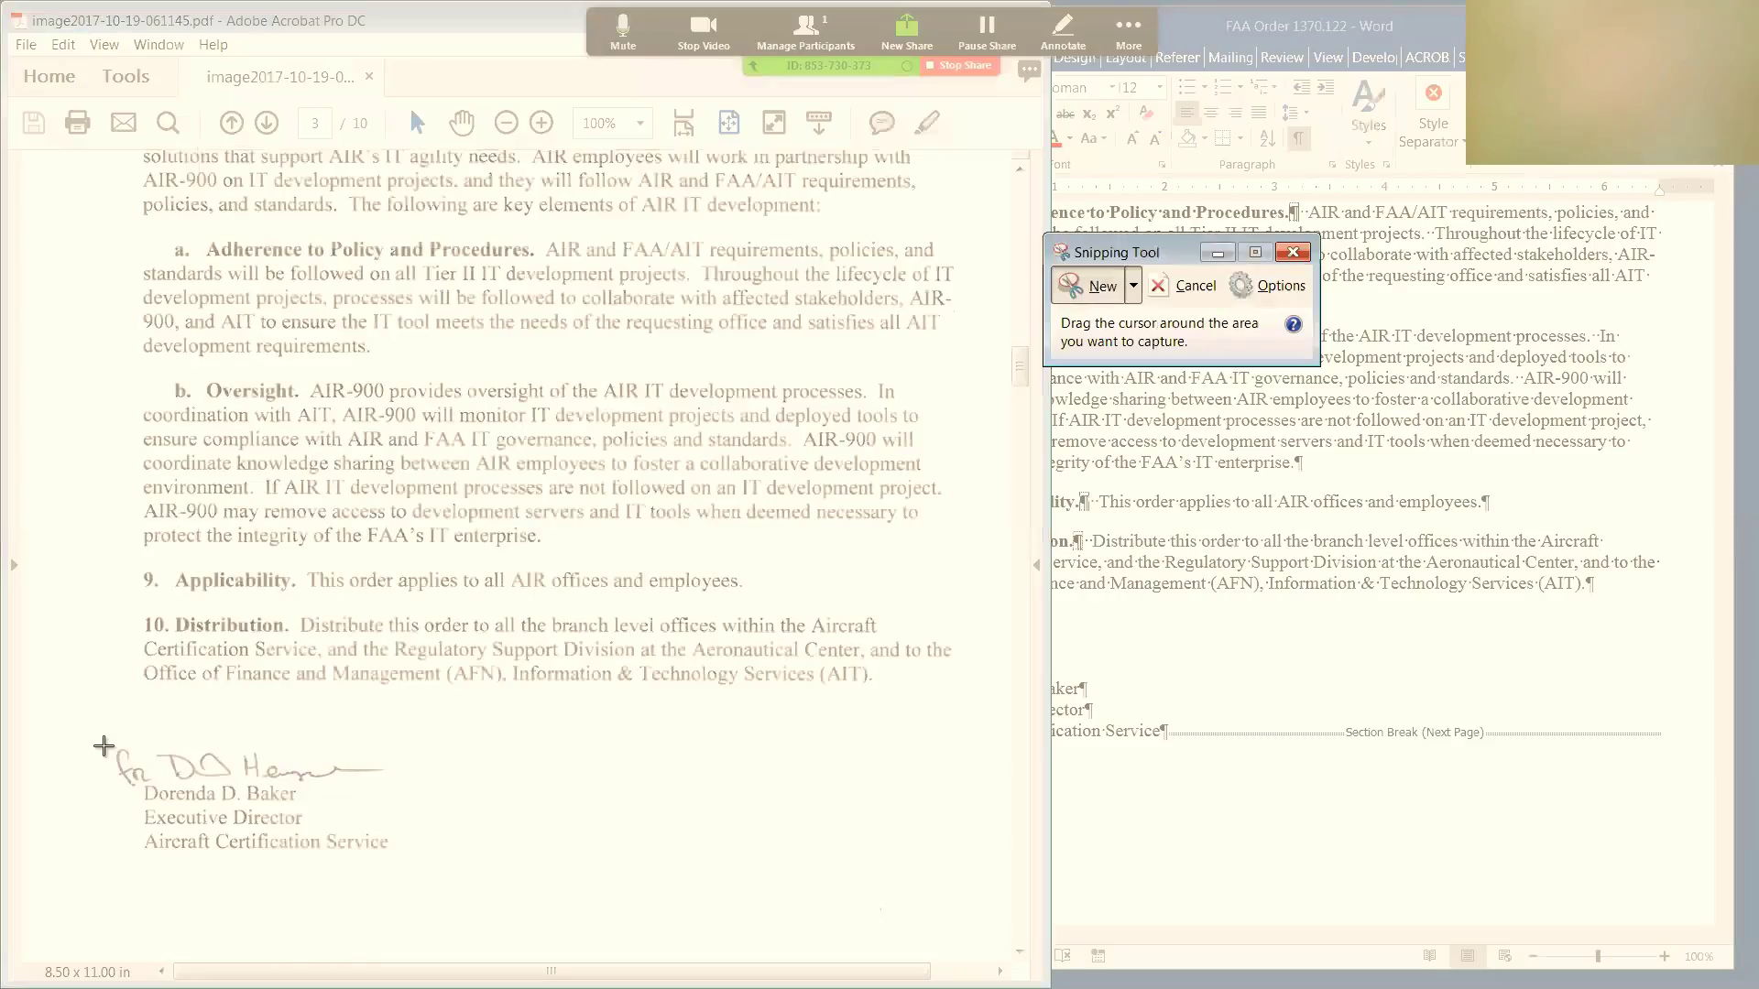
pyautogui.moveTo(104, 744)
pyautogui.mouseDown()
pyautogui.moveTo(311, 744)
pyautogui.moveTo(399, 772)
pyautogui.moveTo(387, 786)
pyautogui.mouseUp()
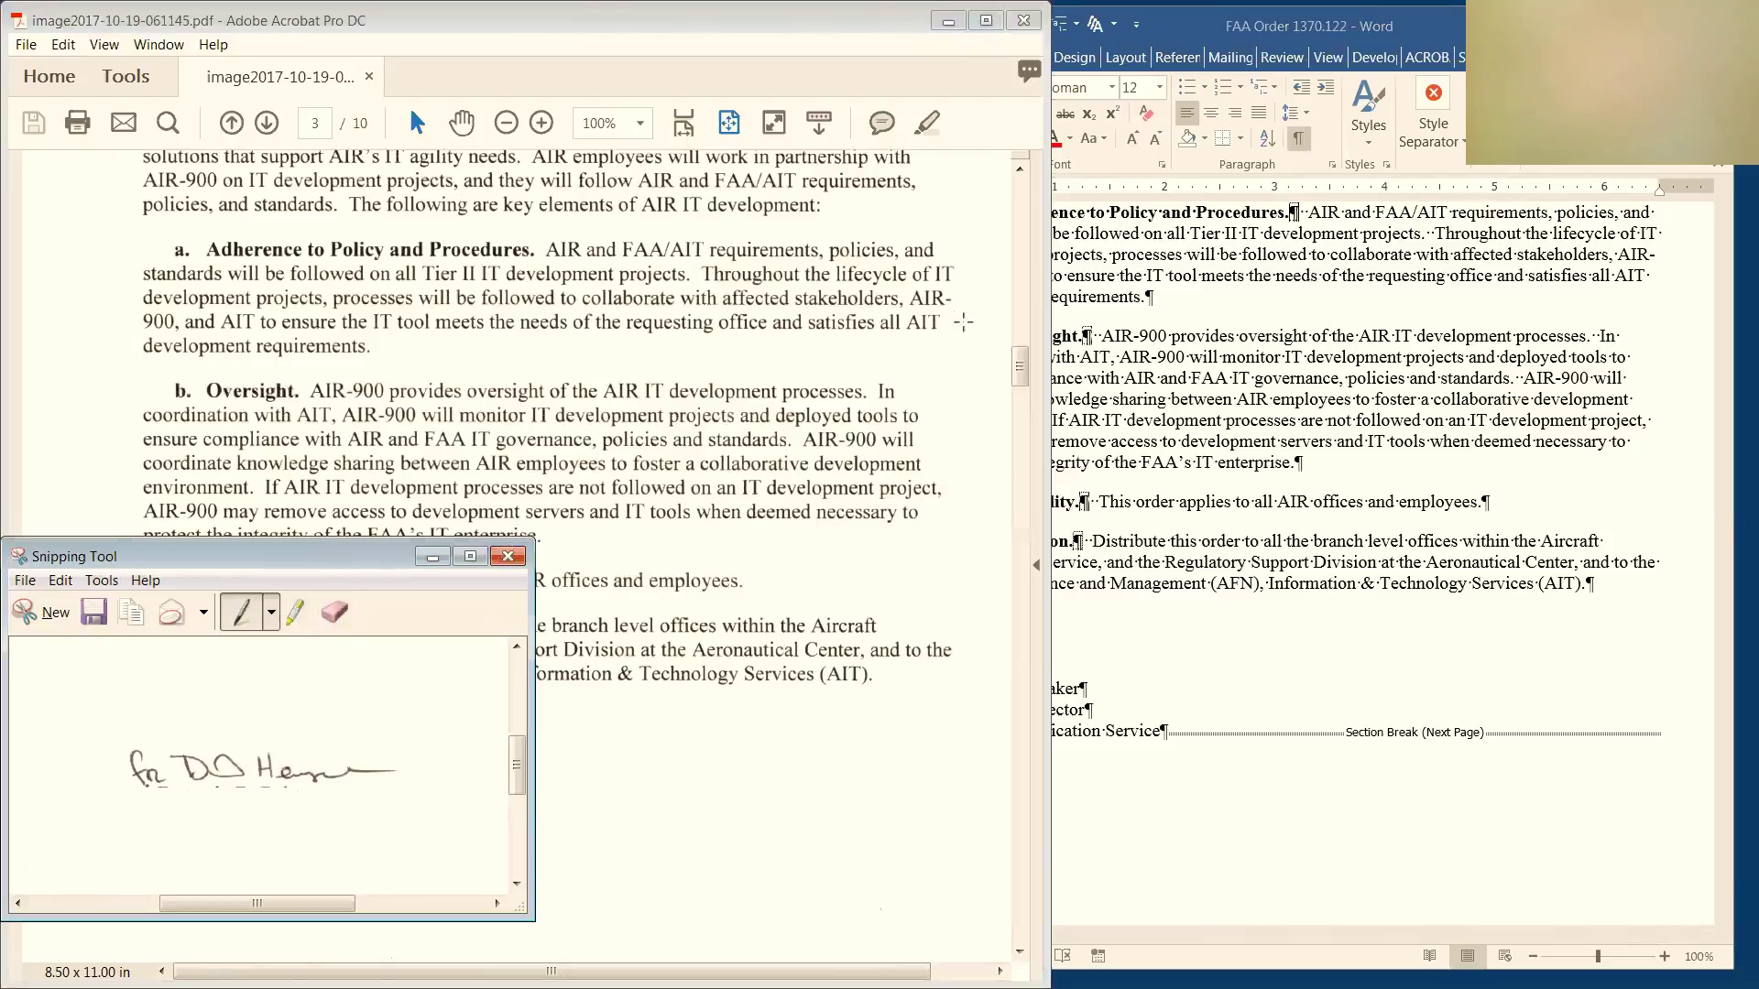
pyautogui.click(507, 557)
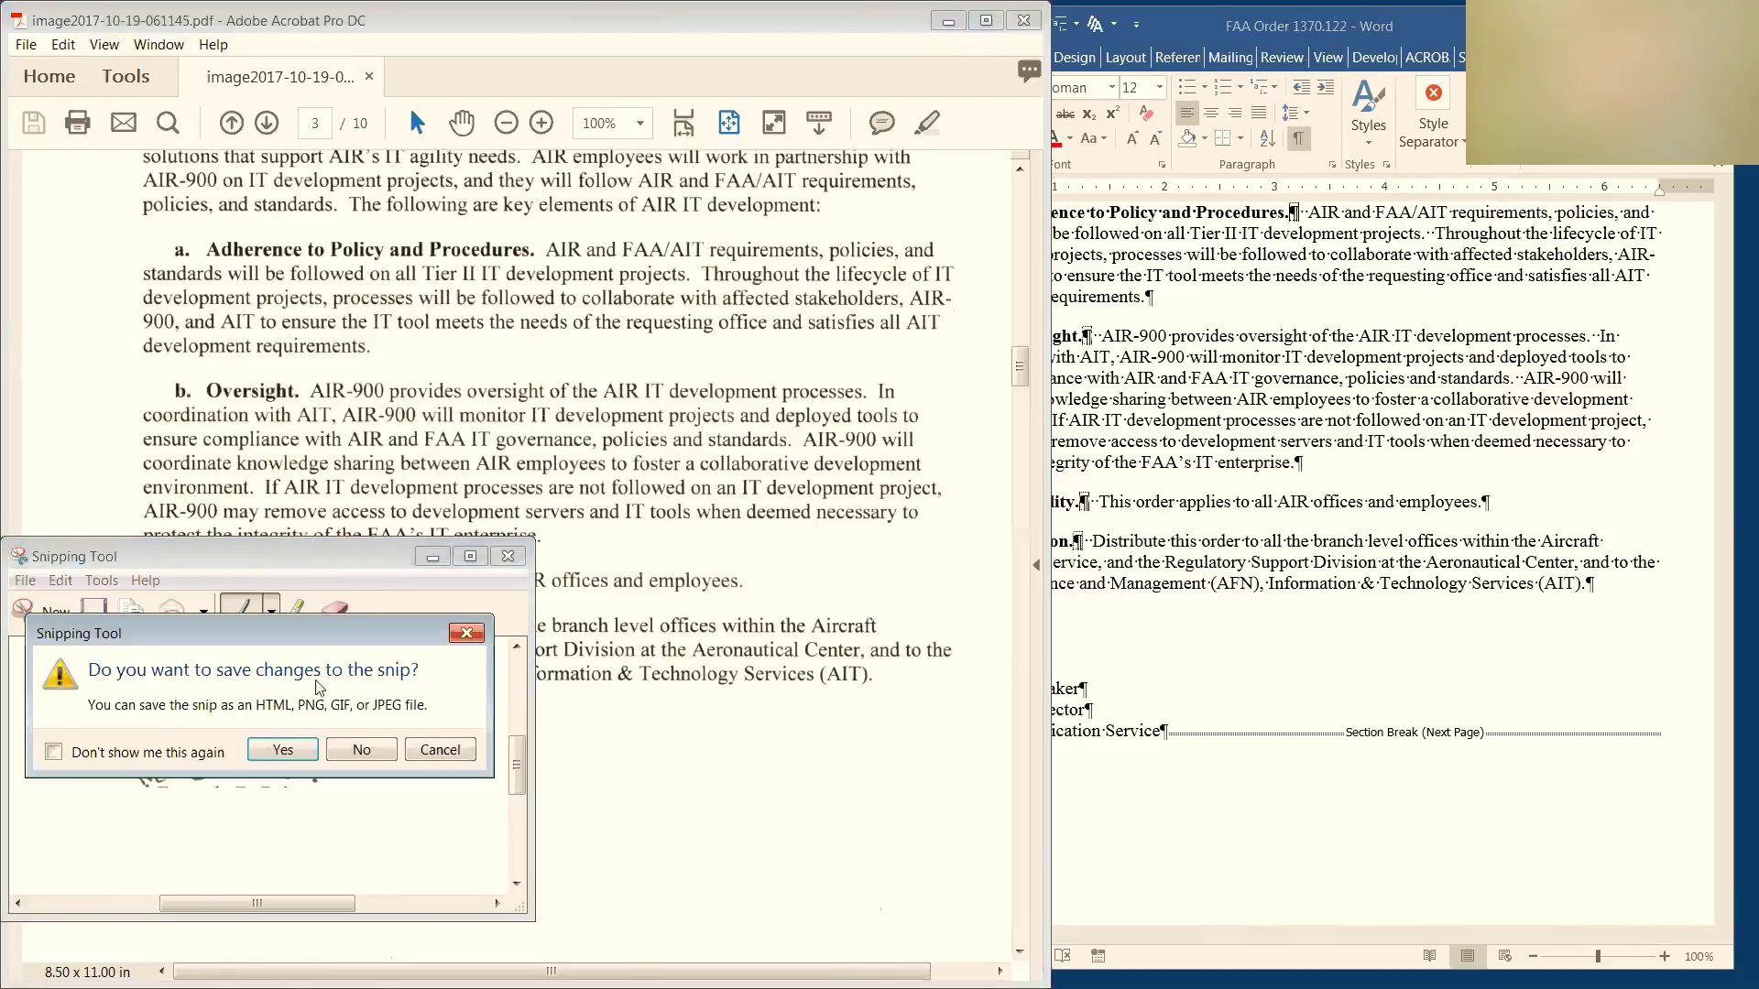
pyautogui.click(361, 749)
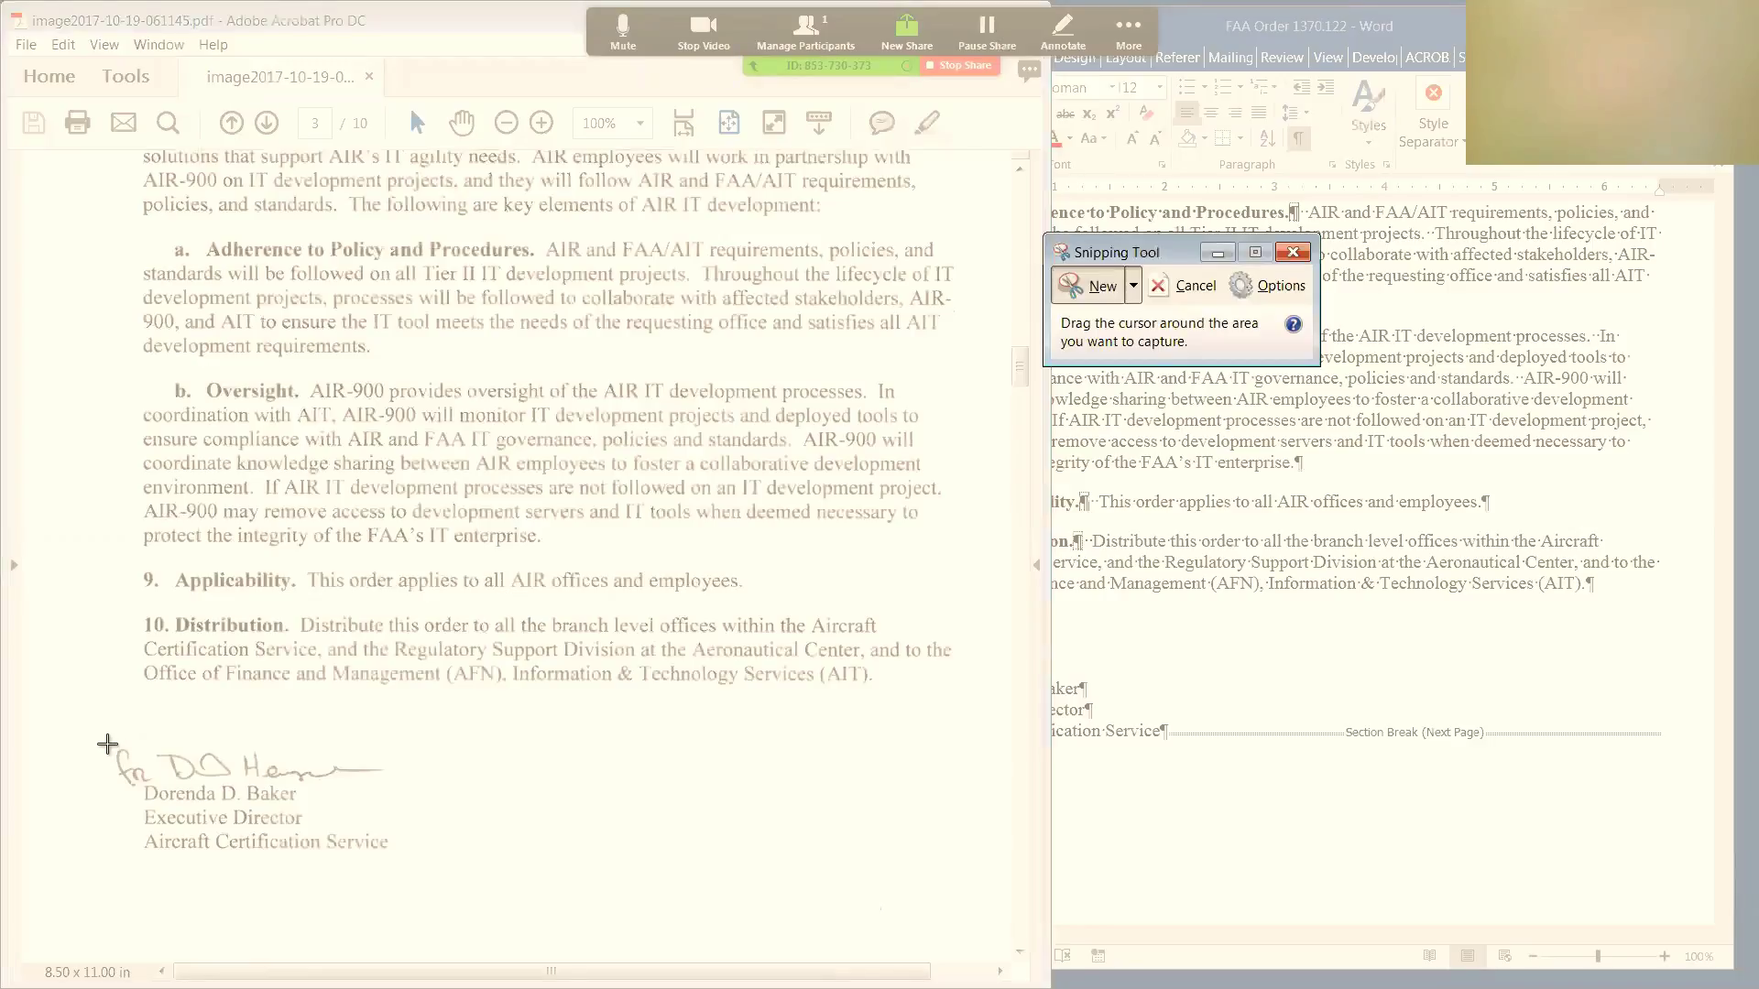
# Snip the handwritten signature above the signature block and save it as a PNG in the Order 1370.122 folder, named as the signer's signature
pyautogui.moveTo(107, 744)
pyautogui.mouseDown()
pyautogui.moveTo(129, 768)
pyautogui.moveTo(383, 769)
pyautogui.moveTo(388, 785)
pyautogui.mouseUp()
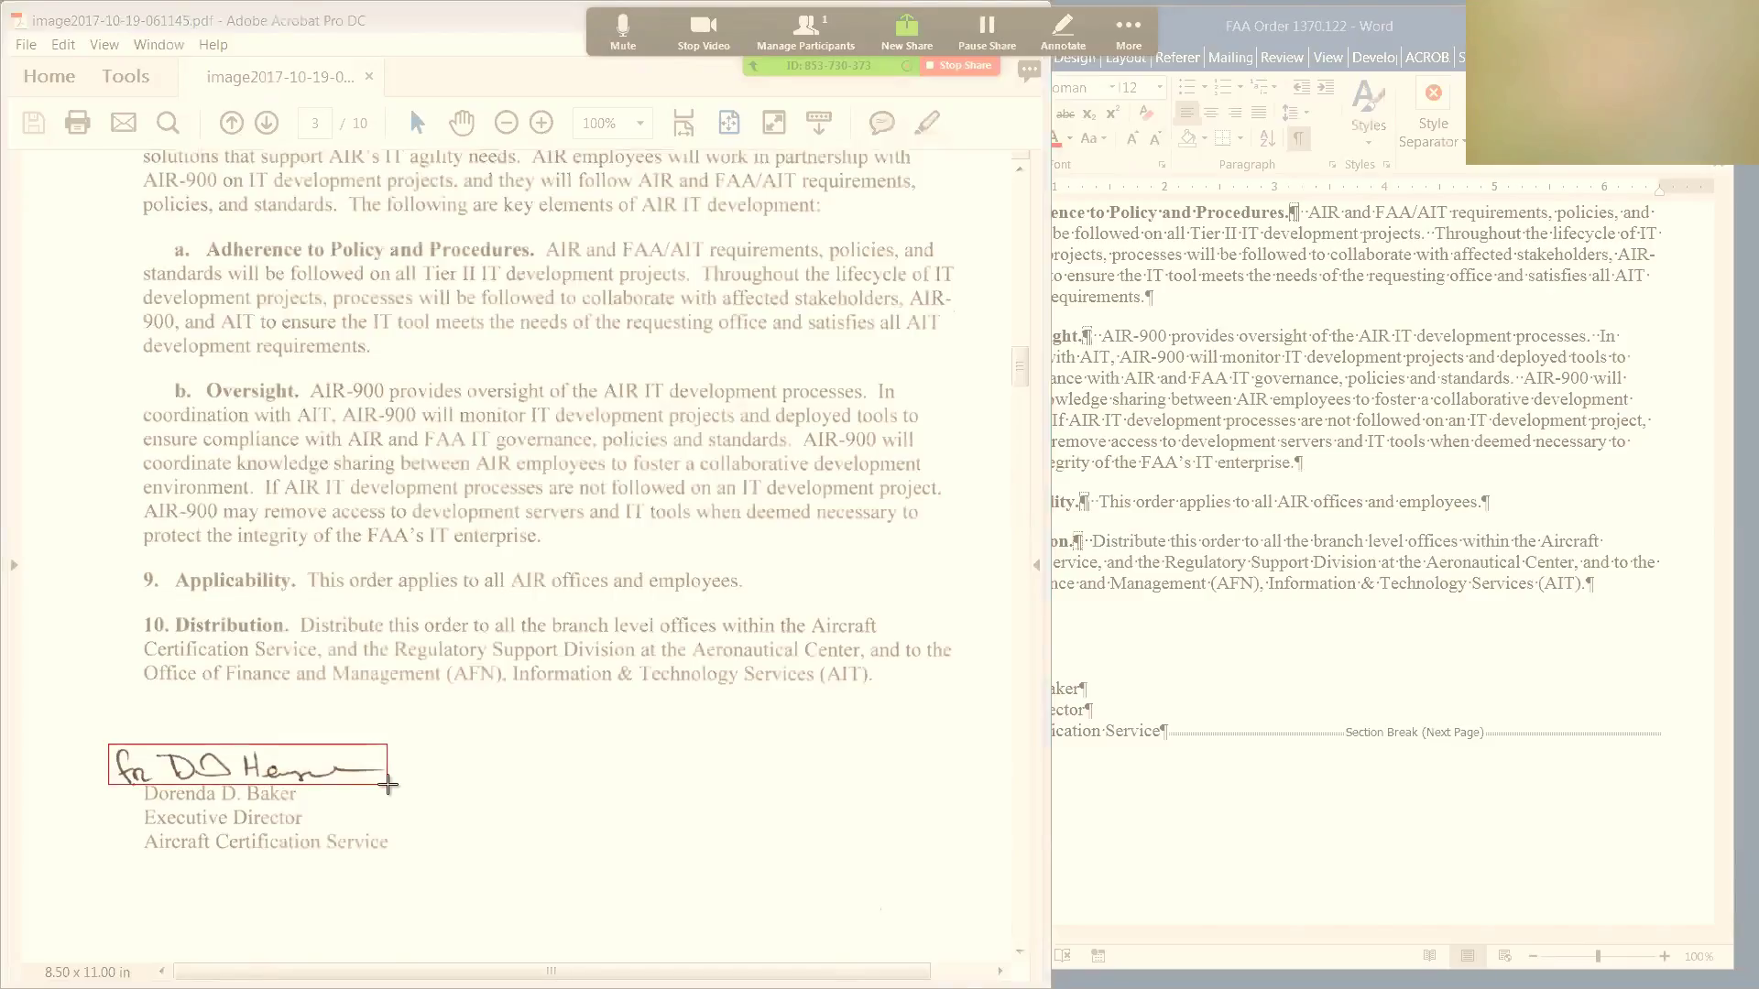
pyautogui.moveTo(387, 784); pyautogui.dragTo(388, 784)
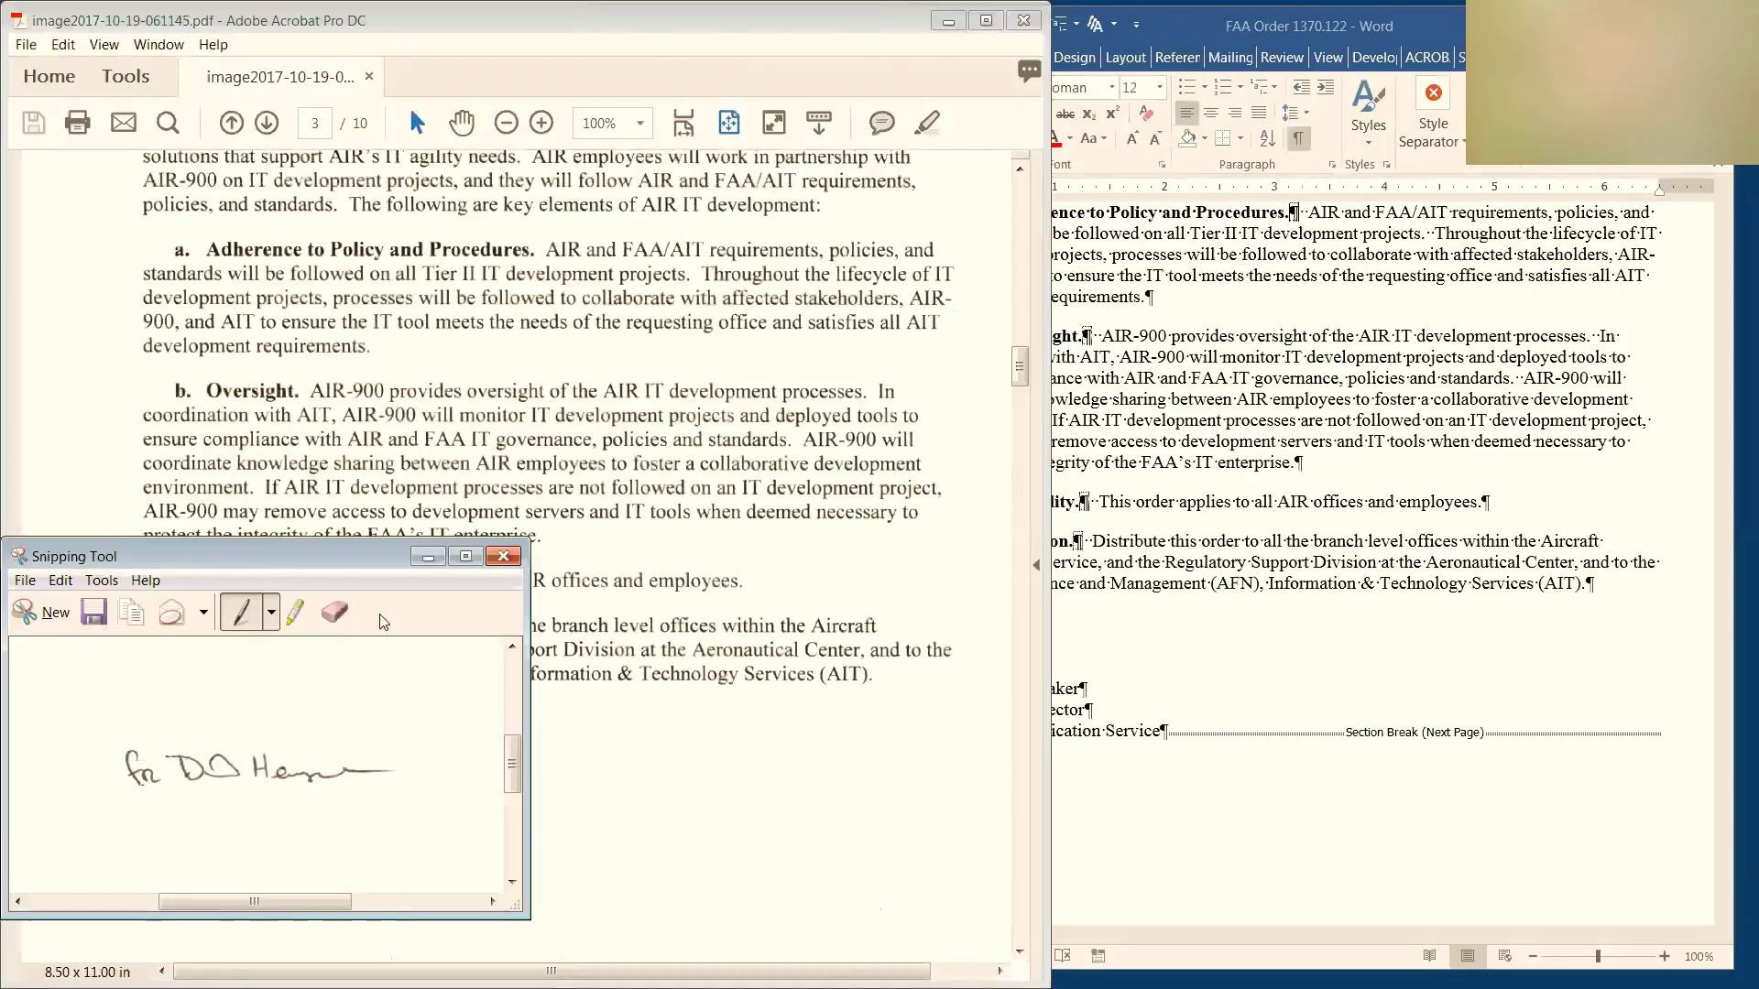
pyautogui.click(25, 582)
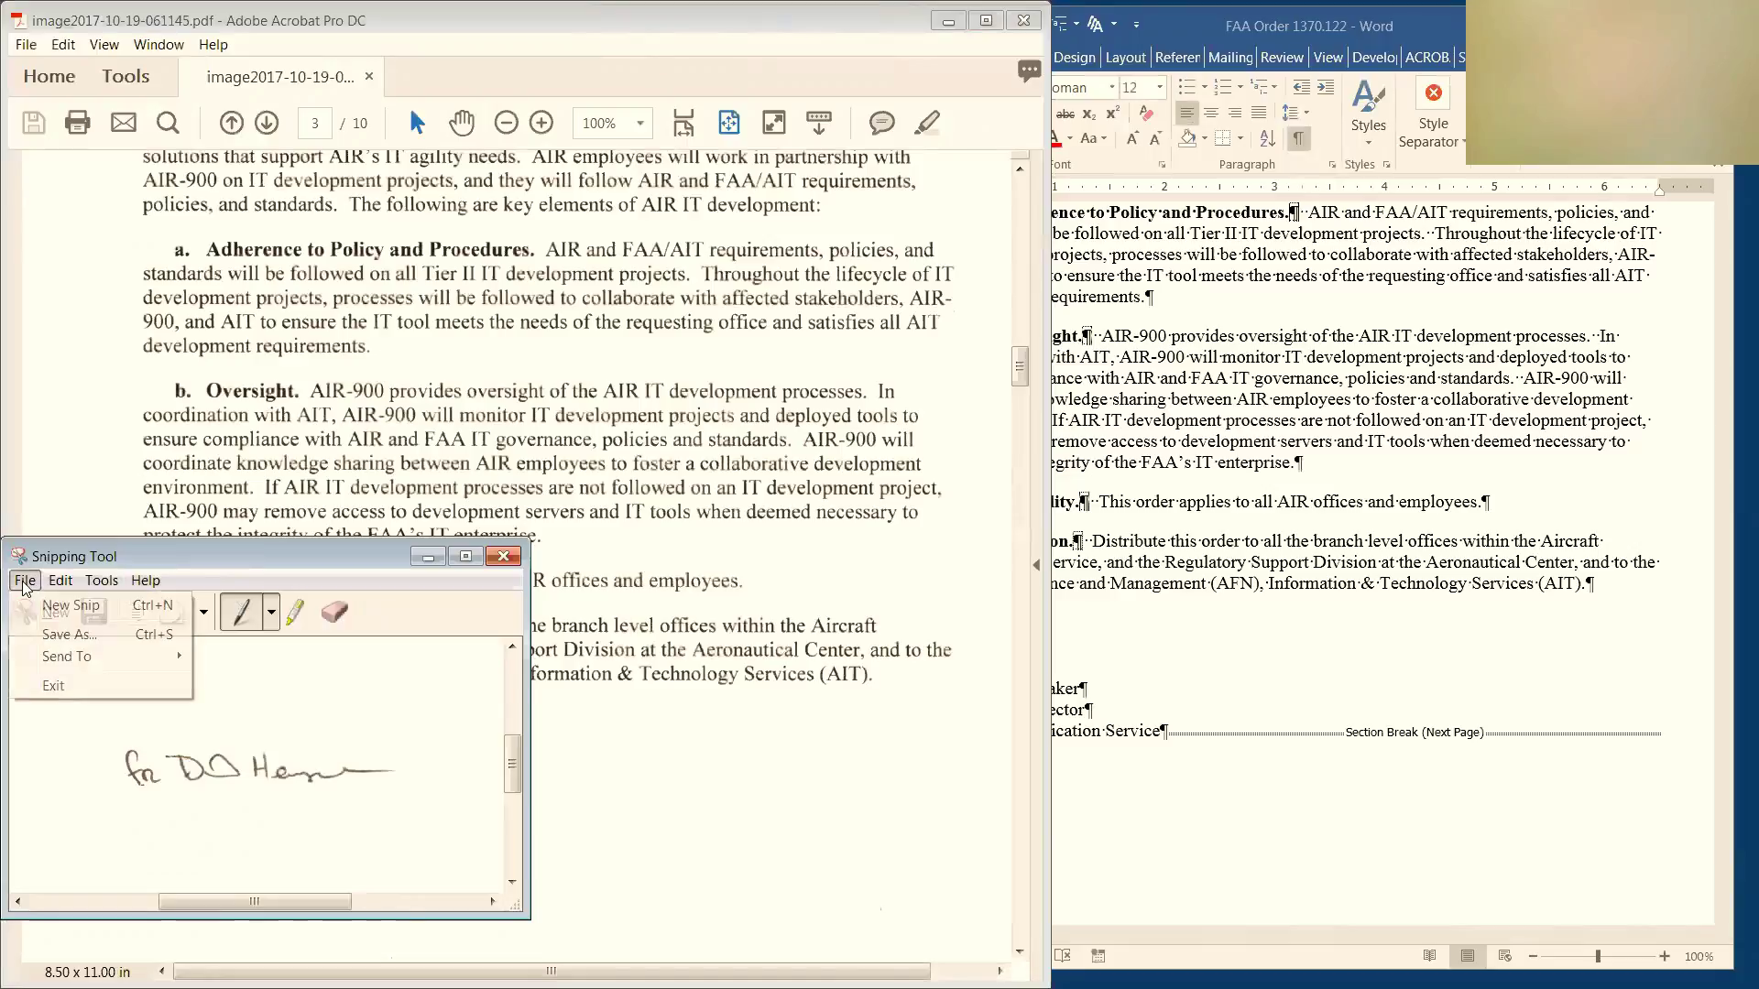
pyautogui.click(78, 640)
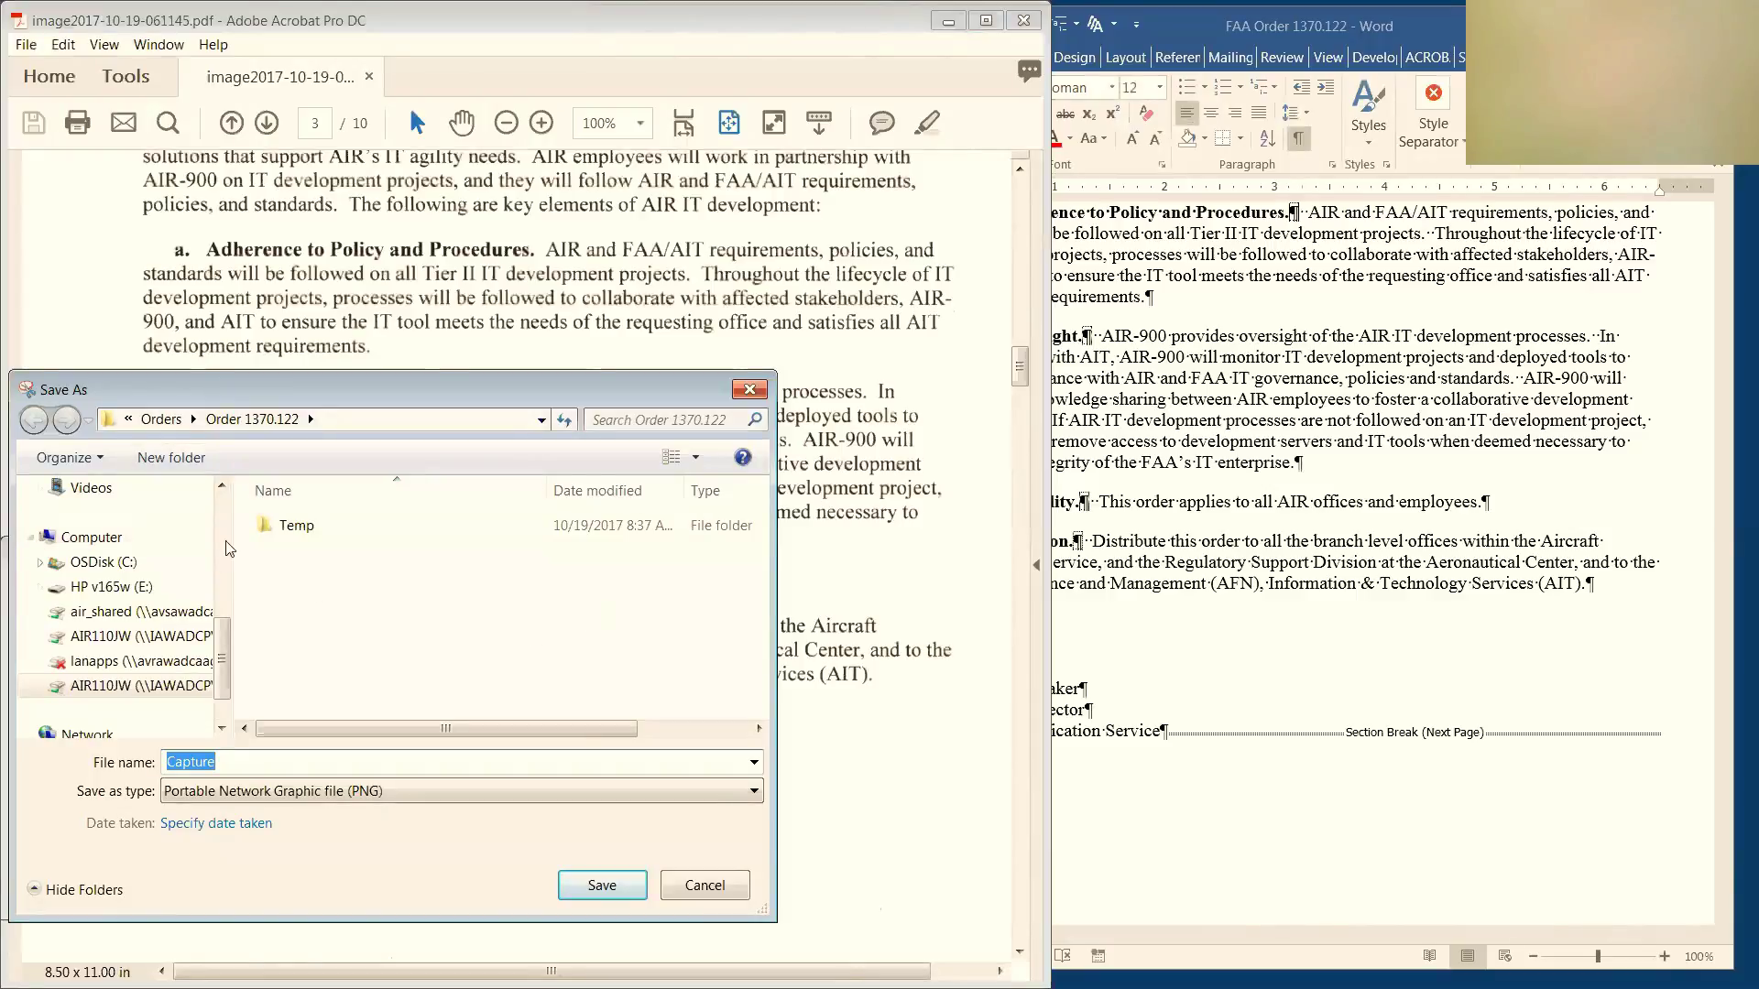
pyautogui.scroll(3, 229, 532)
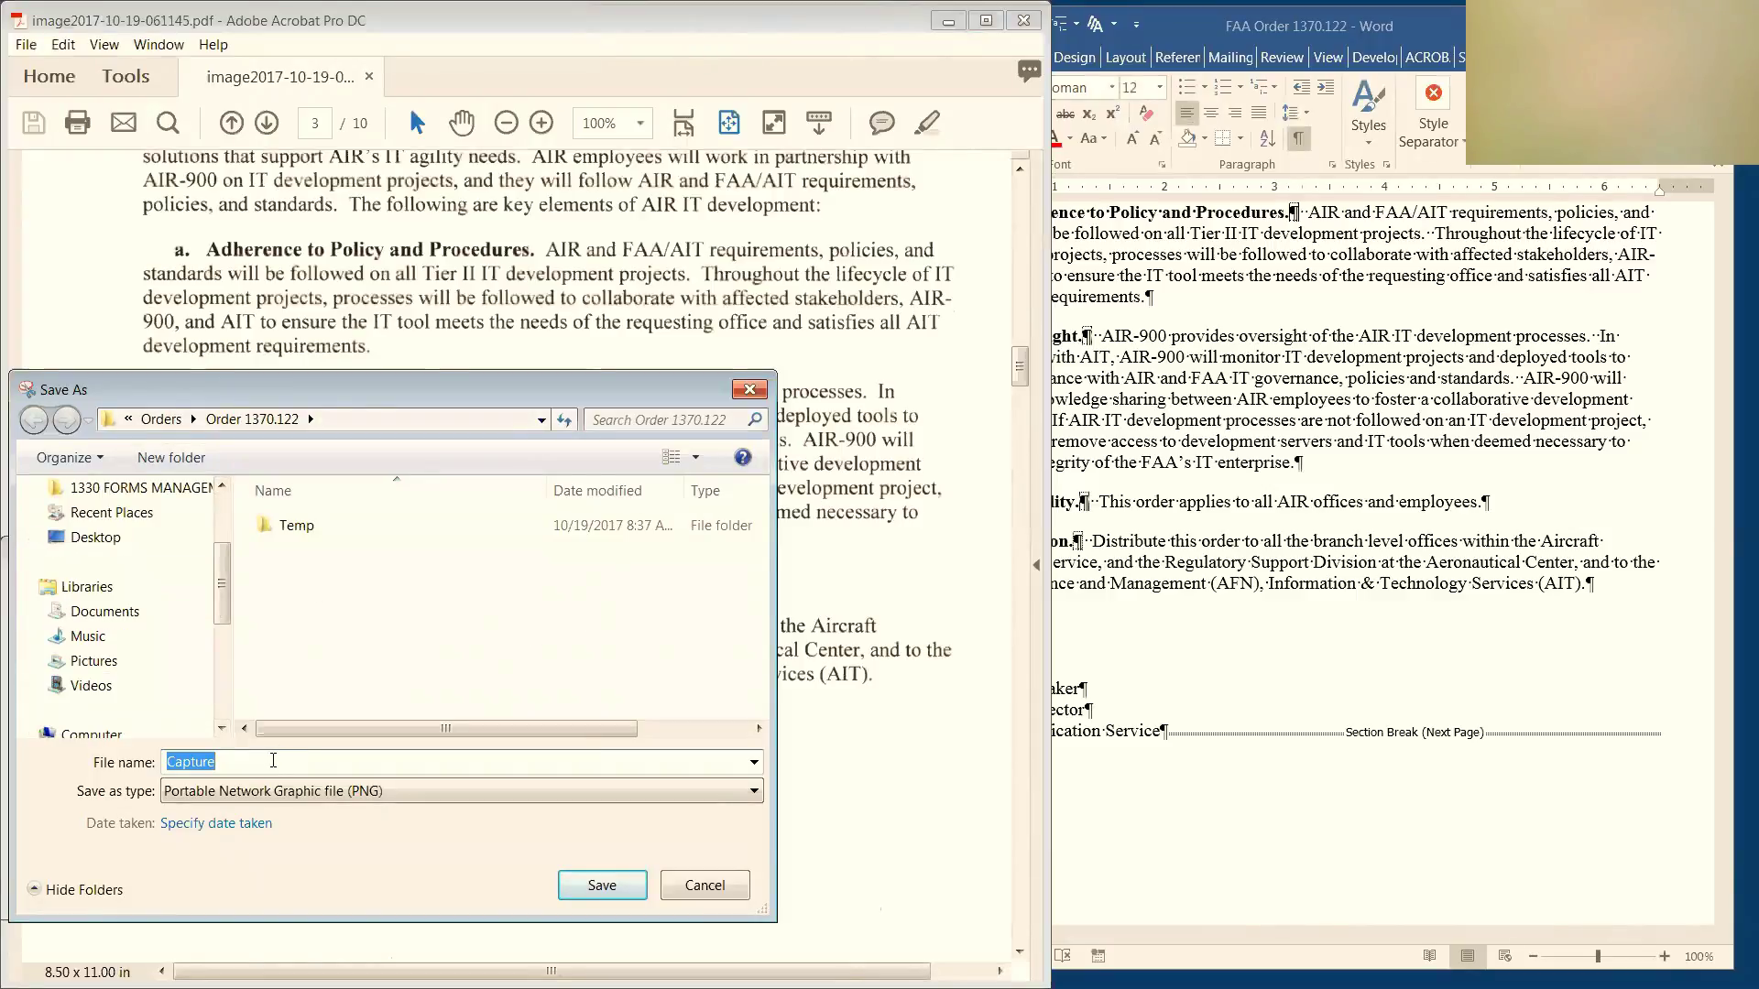
pyautogui.write("Dave's signature")
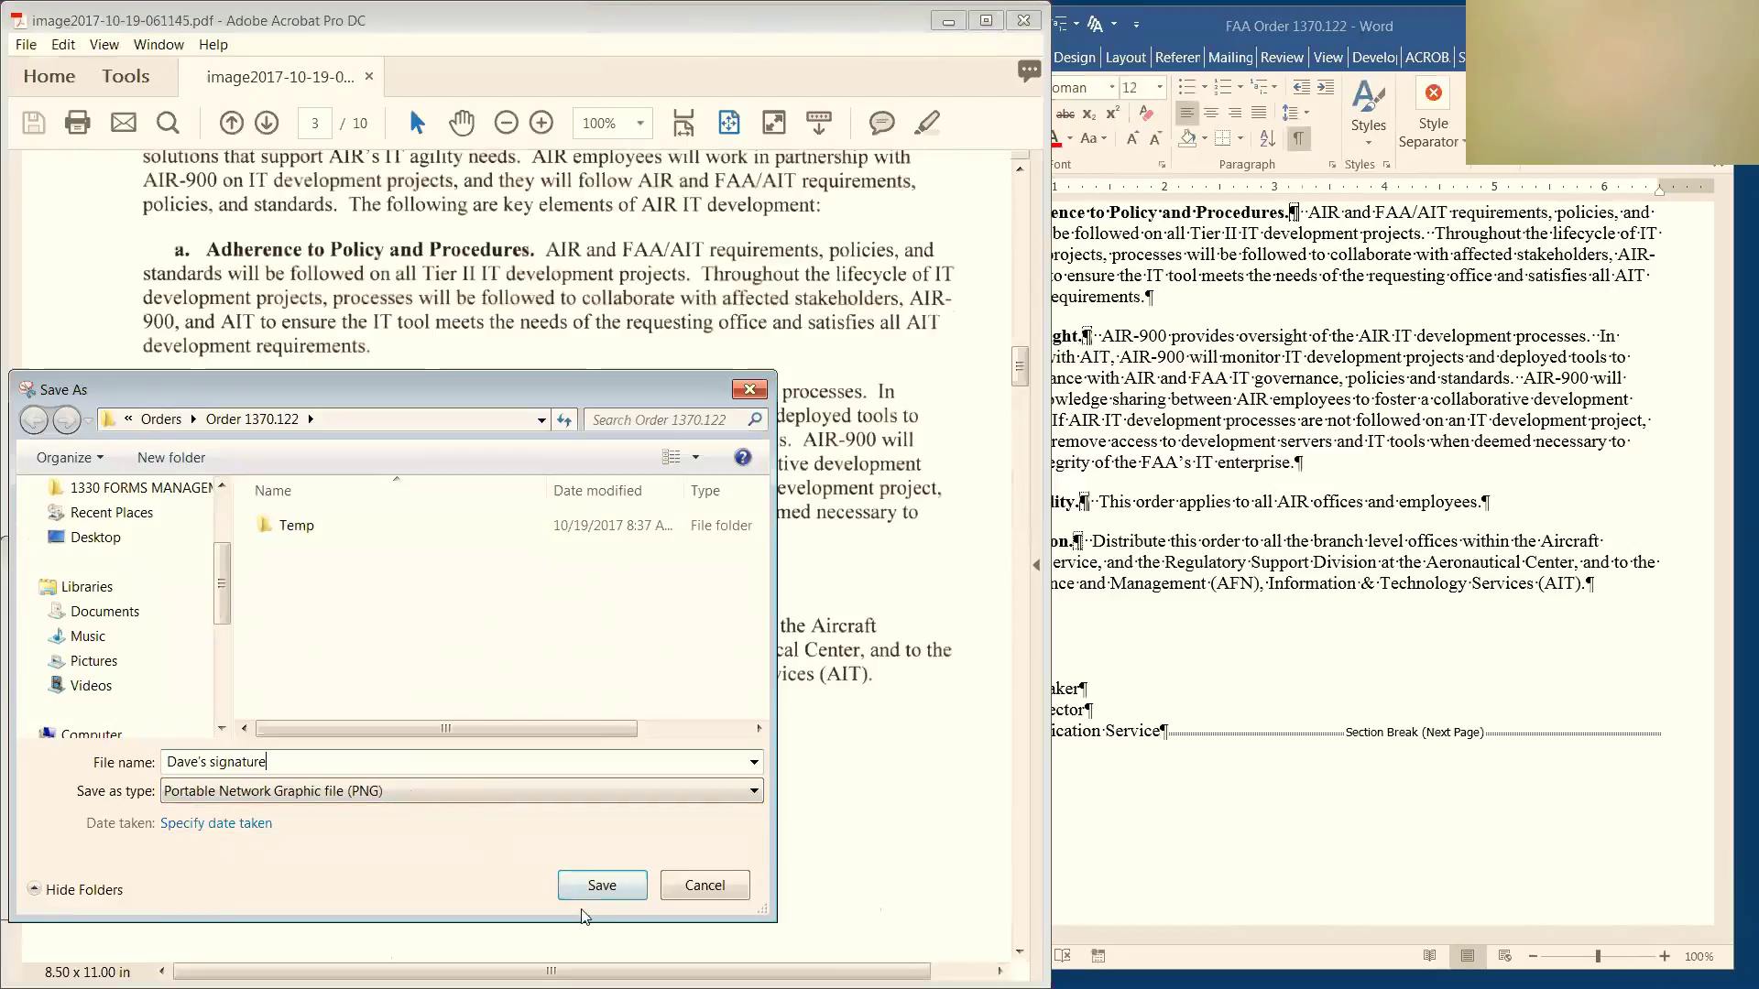
pyautogui.click(638, 889)
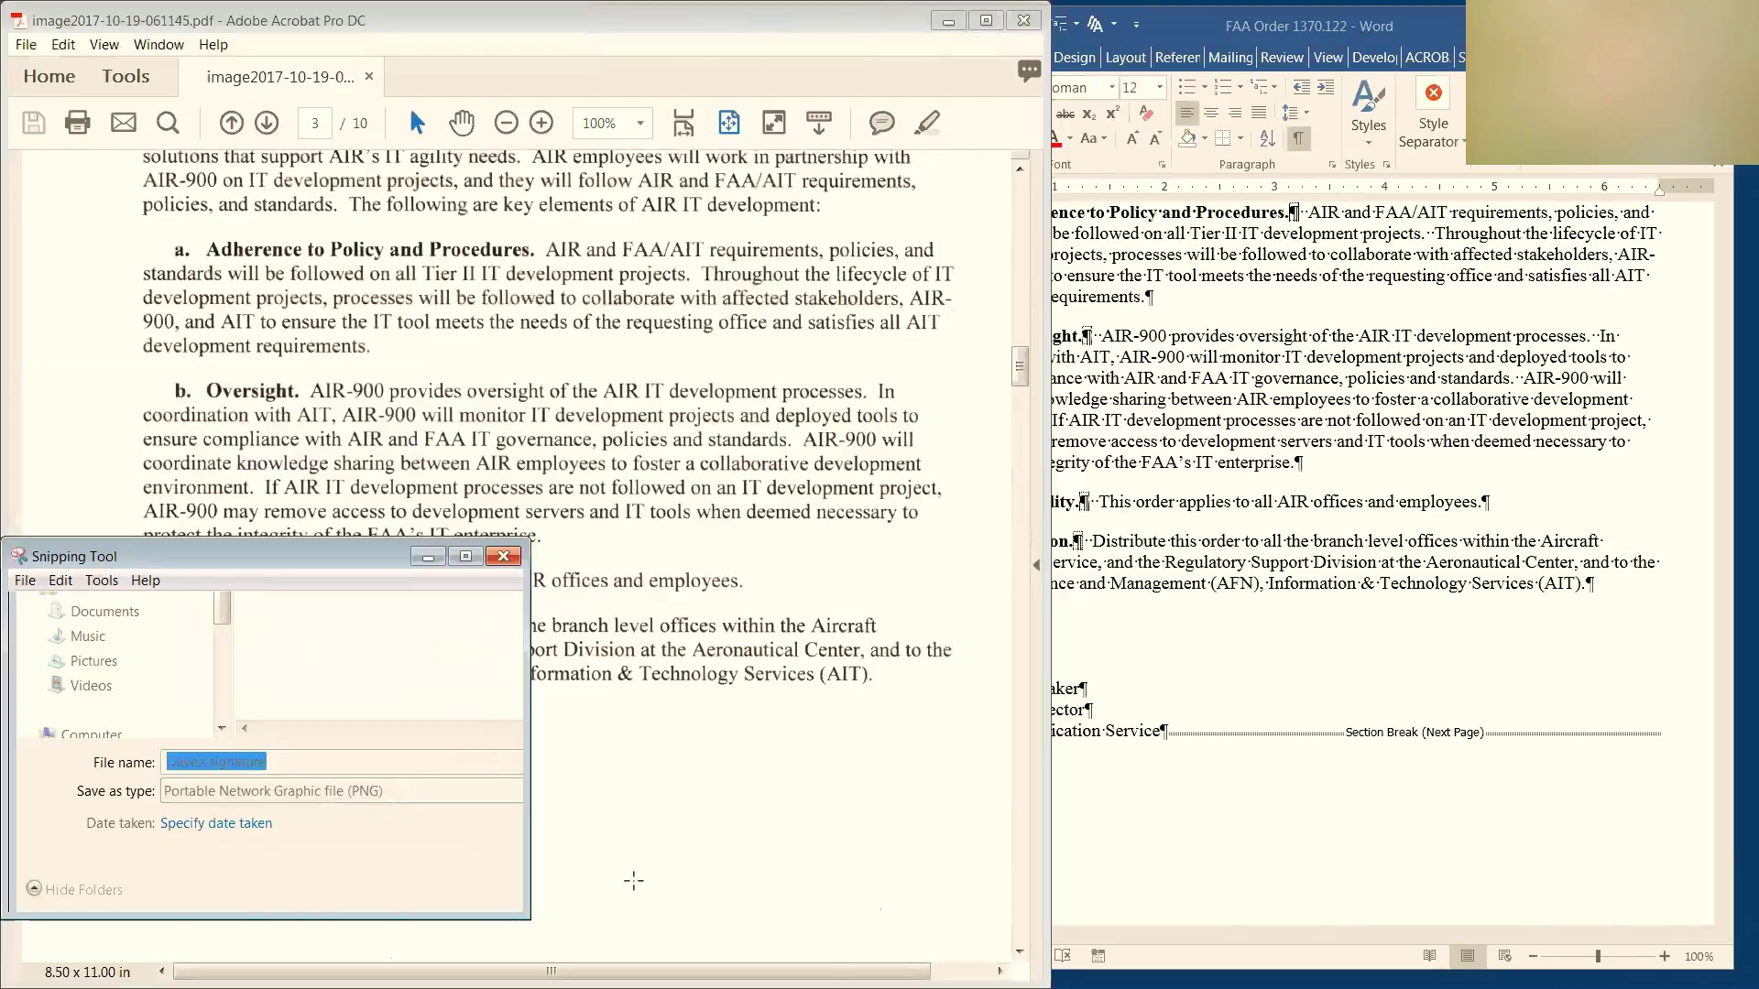
pyautogui.click(510, 556)
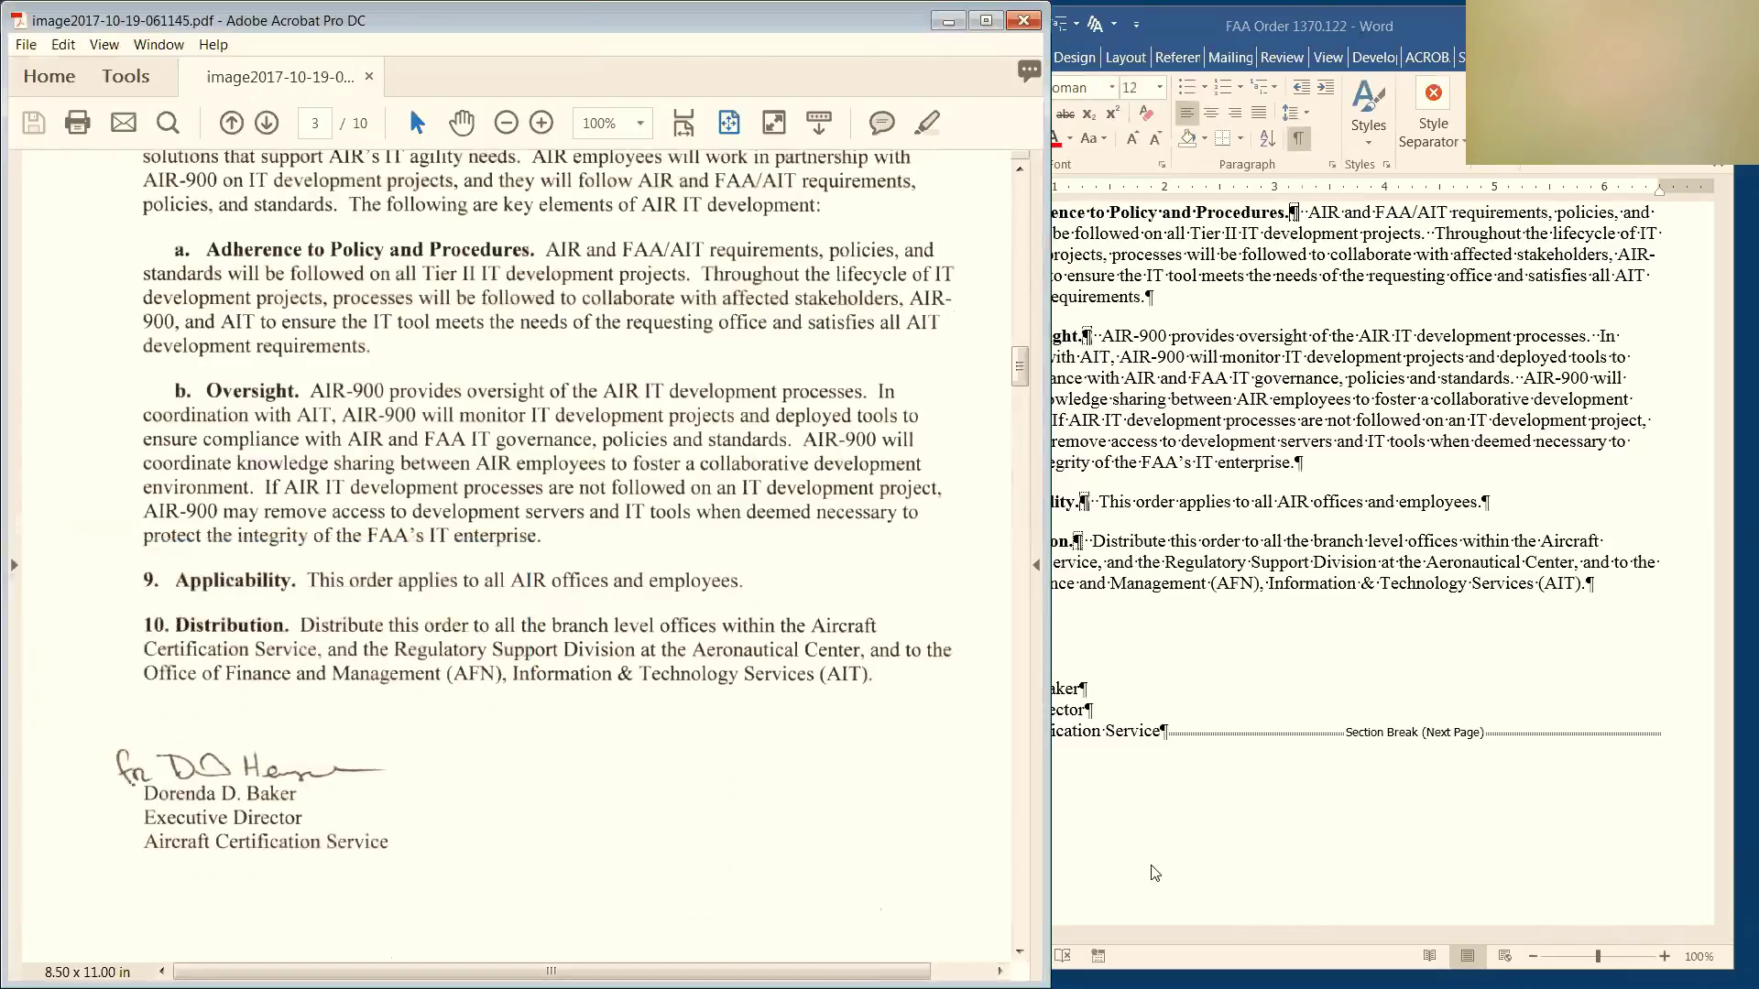
# Switch to the FAA Order 1370.122 Word document, maximize its window and view the page 3 signature block at 100% zoom
pyautogui.click(1238, 9)
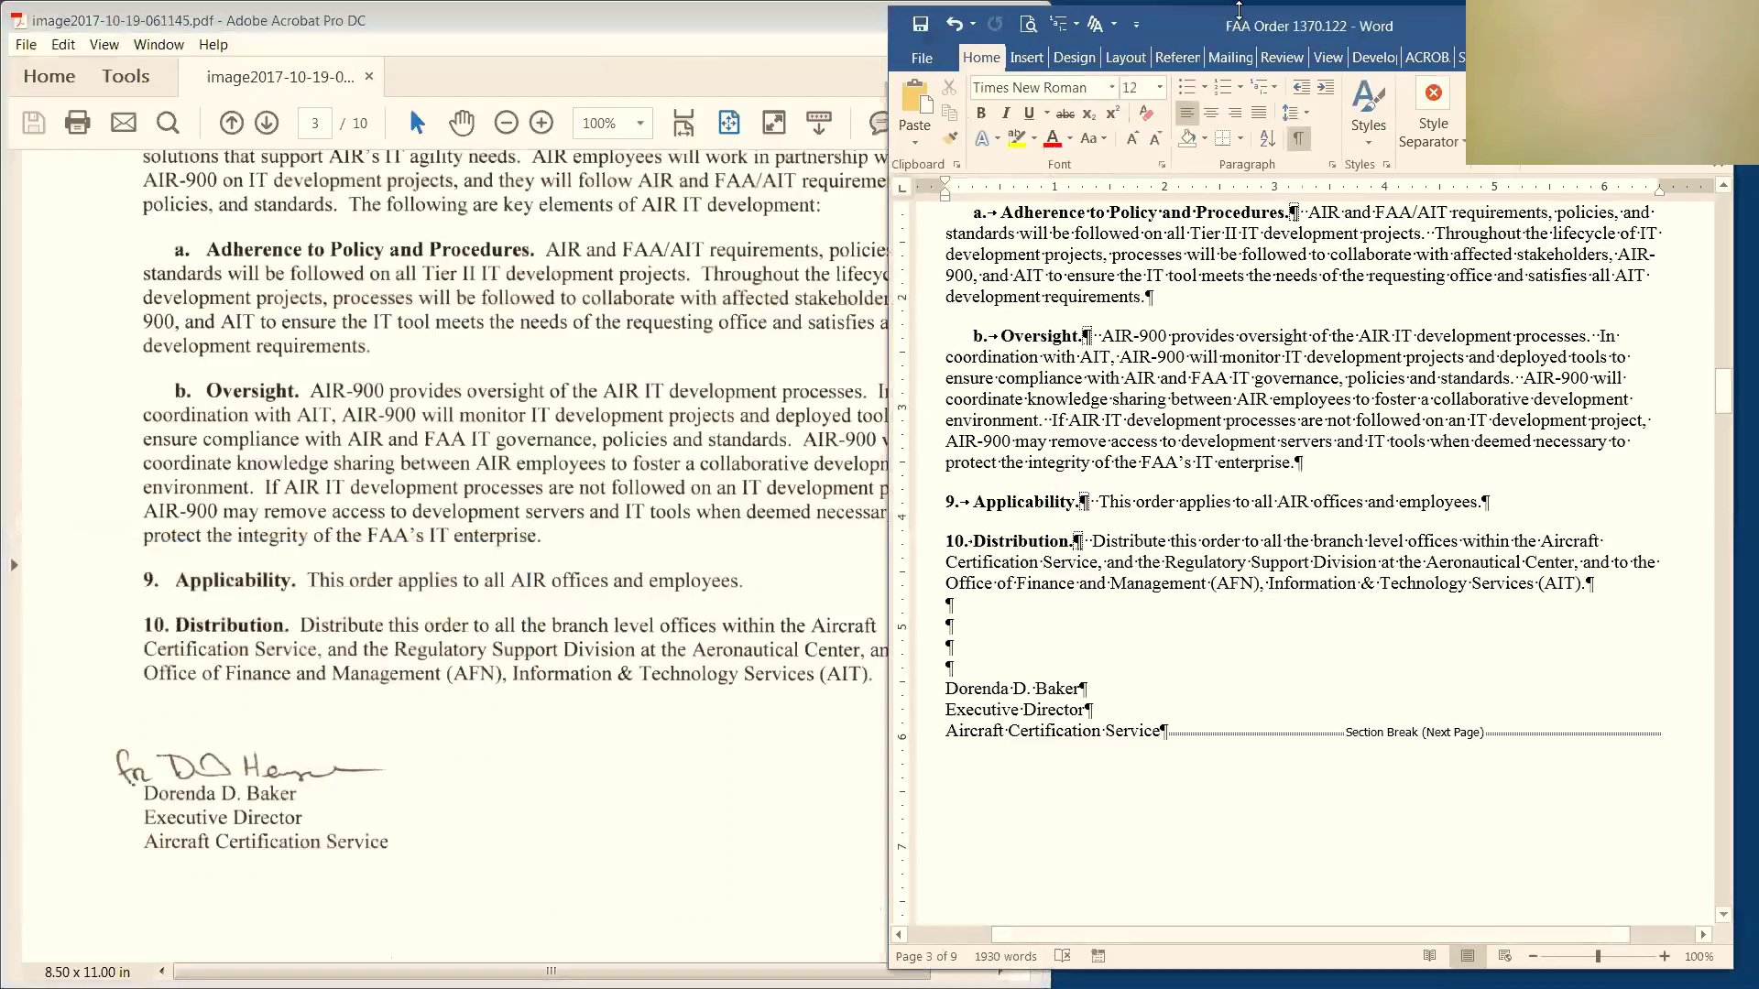
pyautogui.doubleClick(1336, 29)
pyautogui.scroll(3, 916, 211)
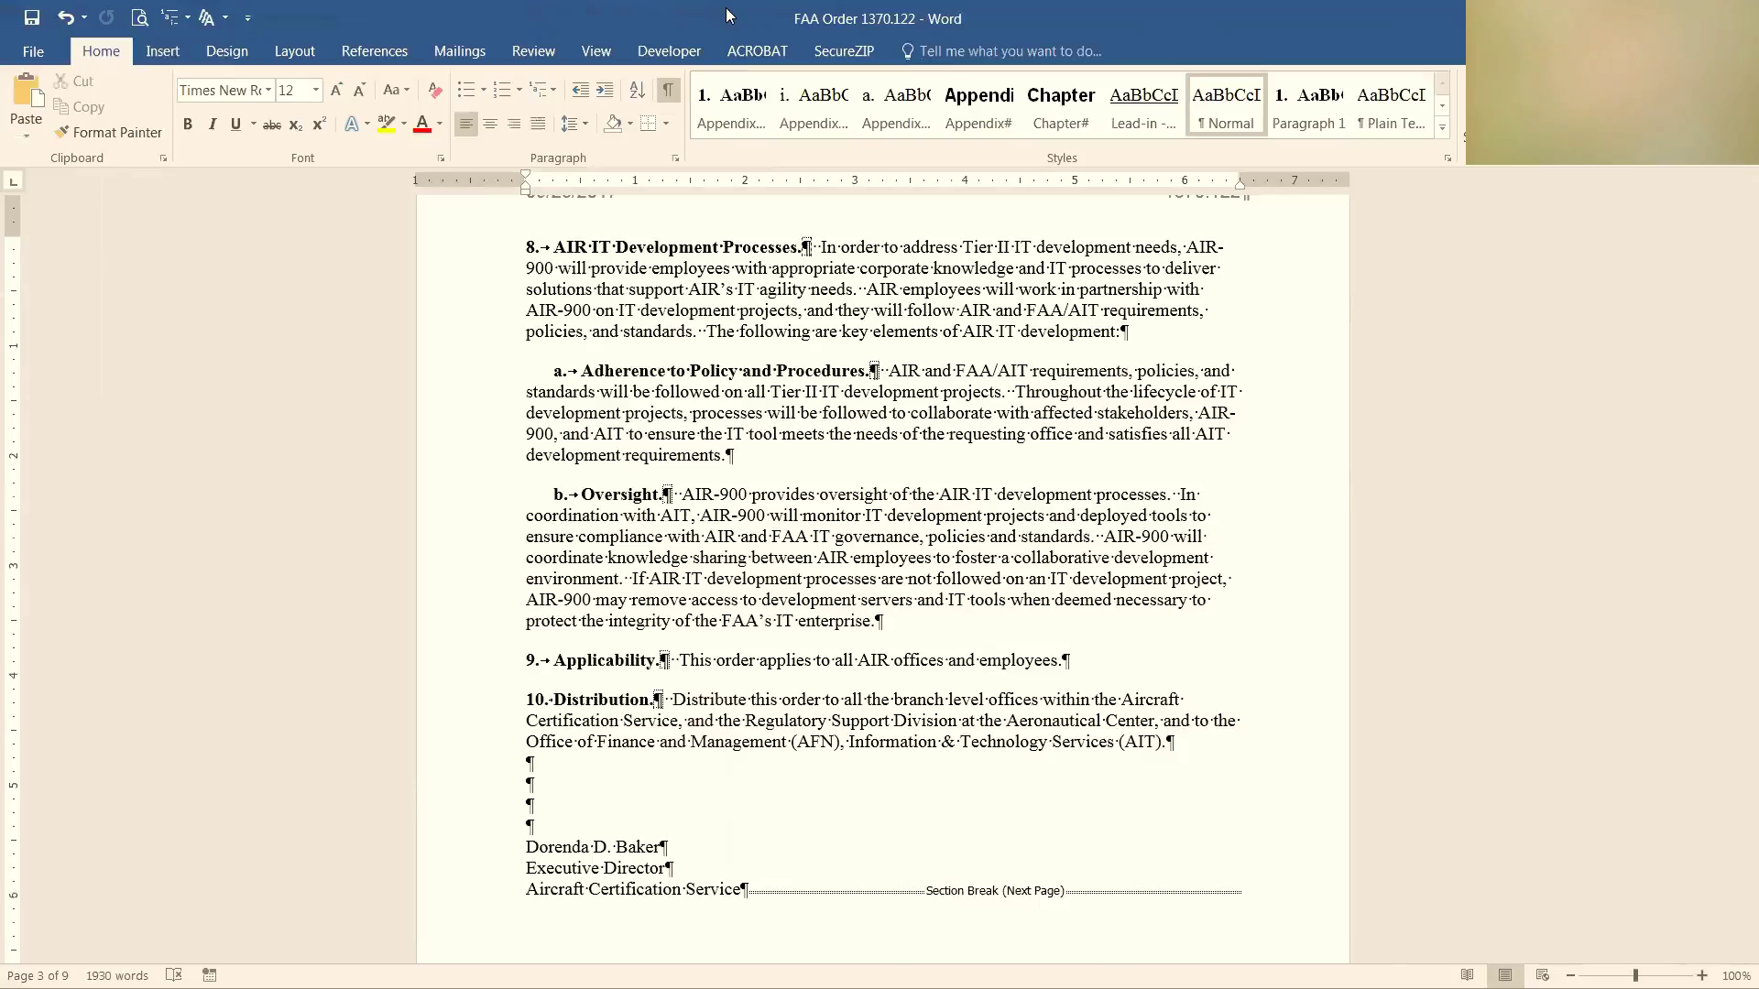
pyautogui.click(591, 55)
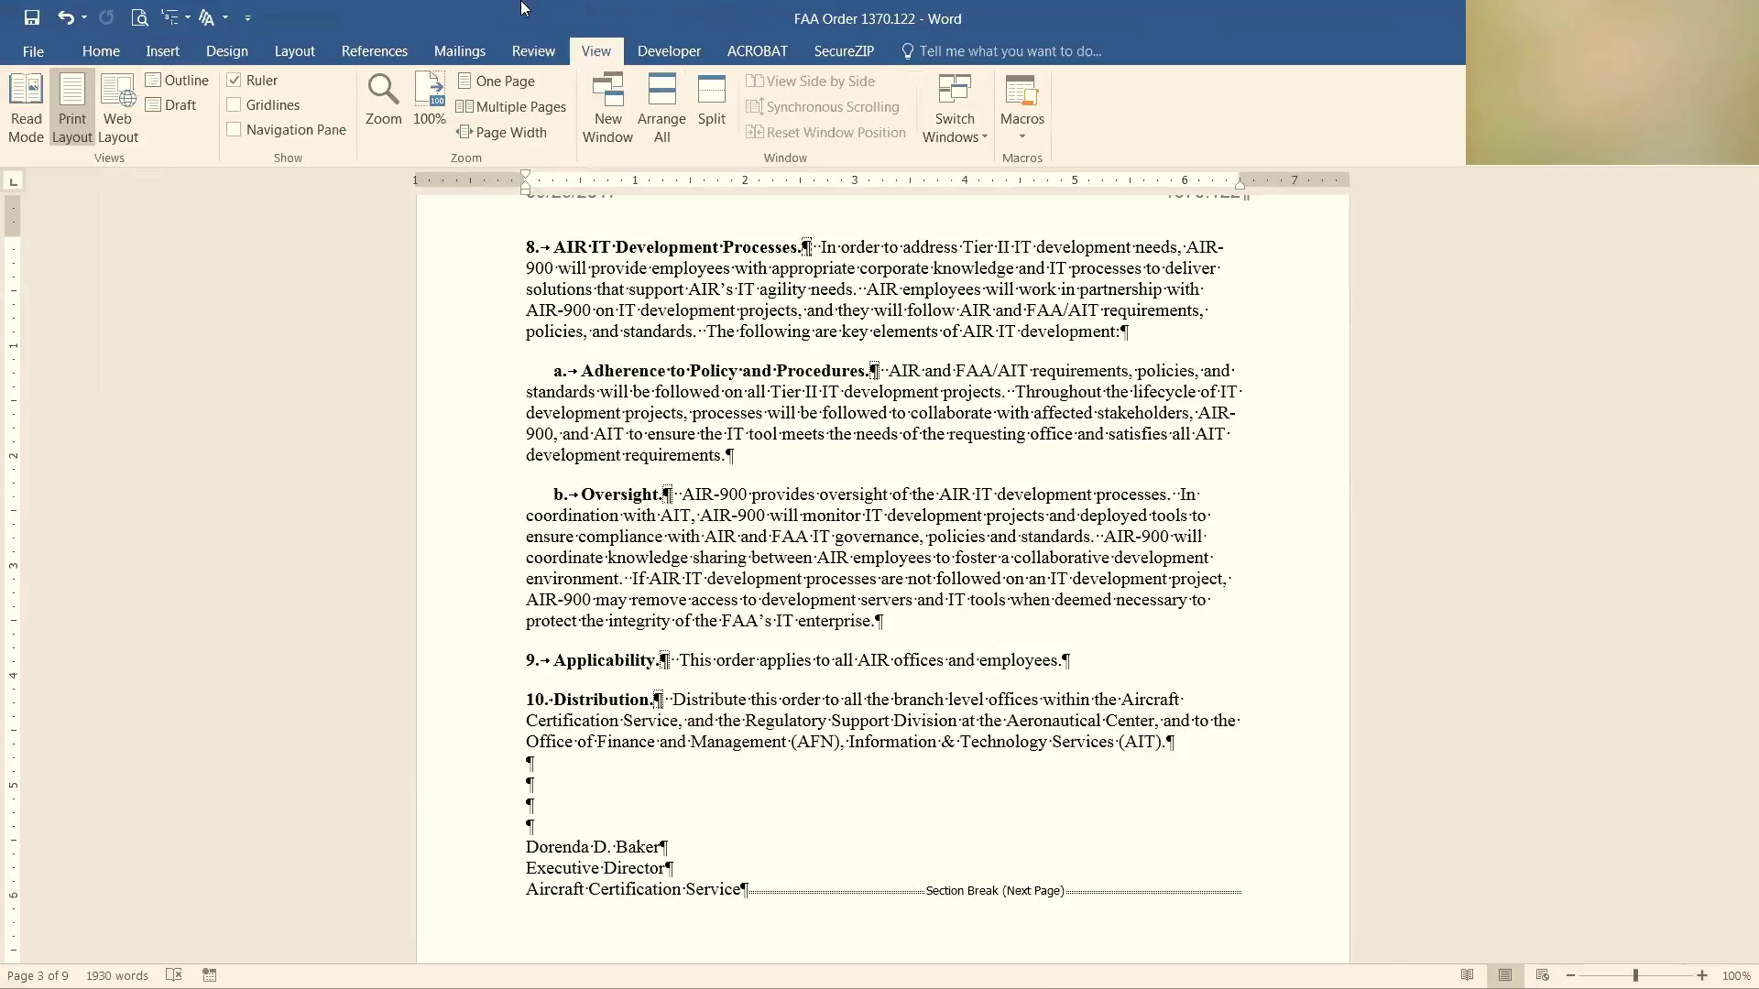
pyautogui.click(435, 103)
# Insert the saved signature PNG from the Order 1370.122 folder on the blank line directly above the signature block
pyautogui.click(172, 57)
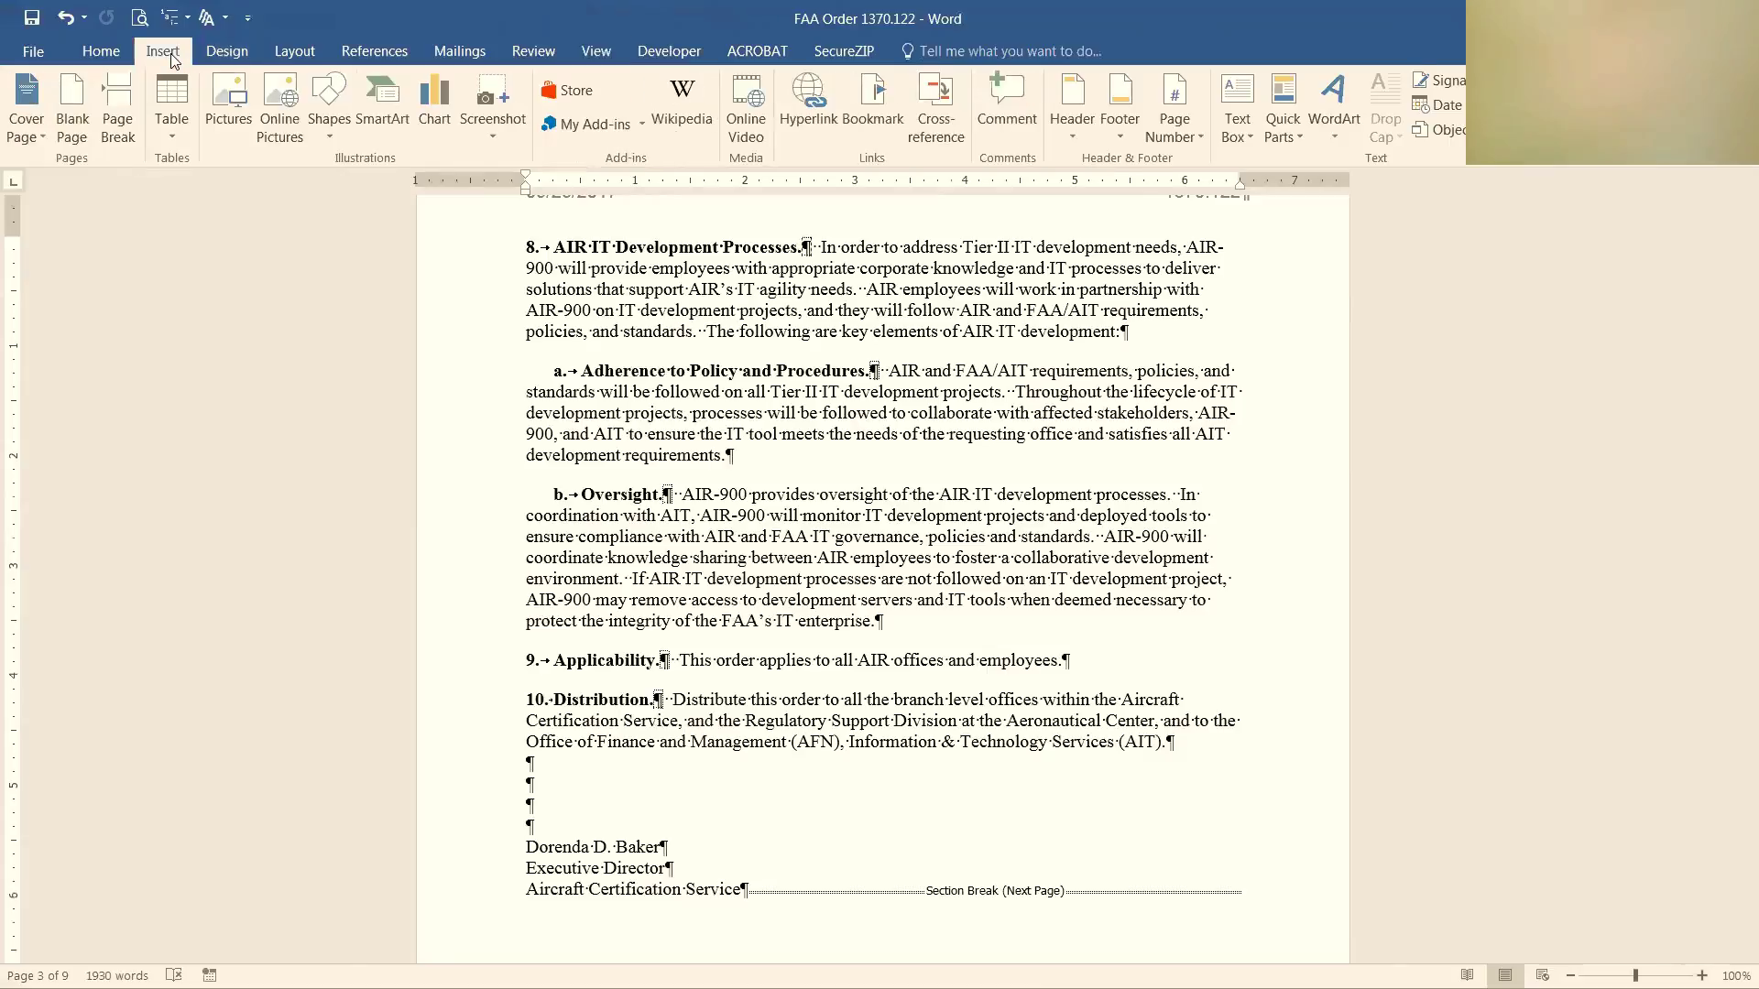
pyautogui.click(229, 113)
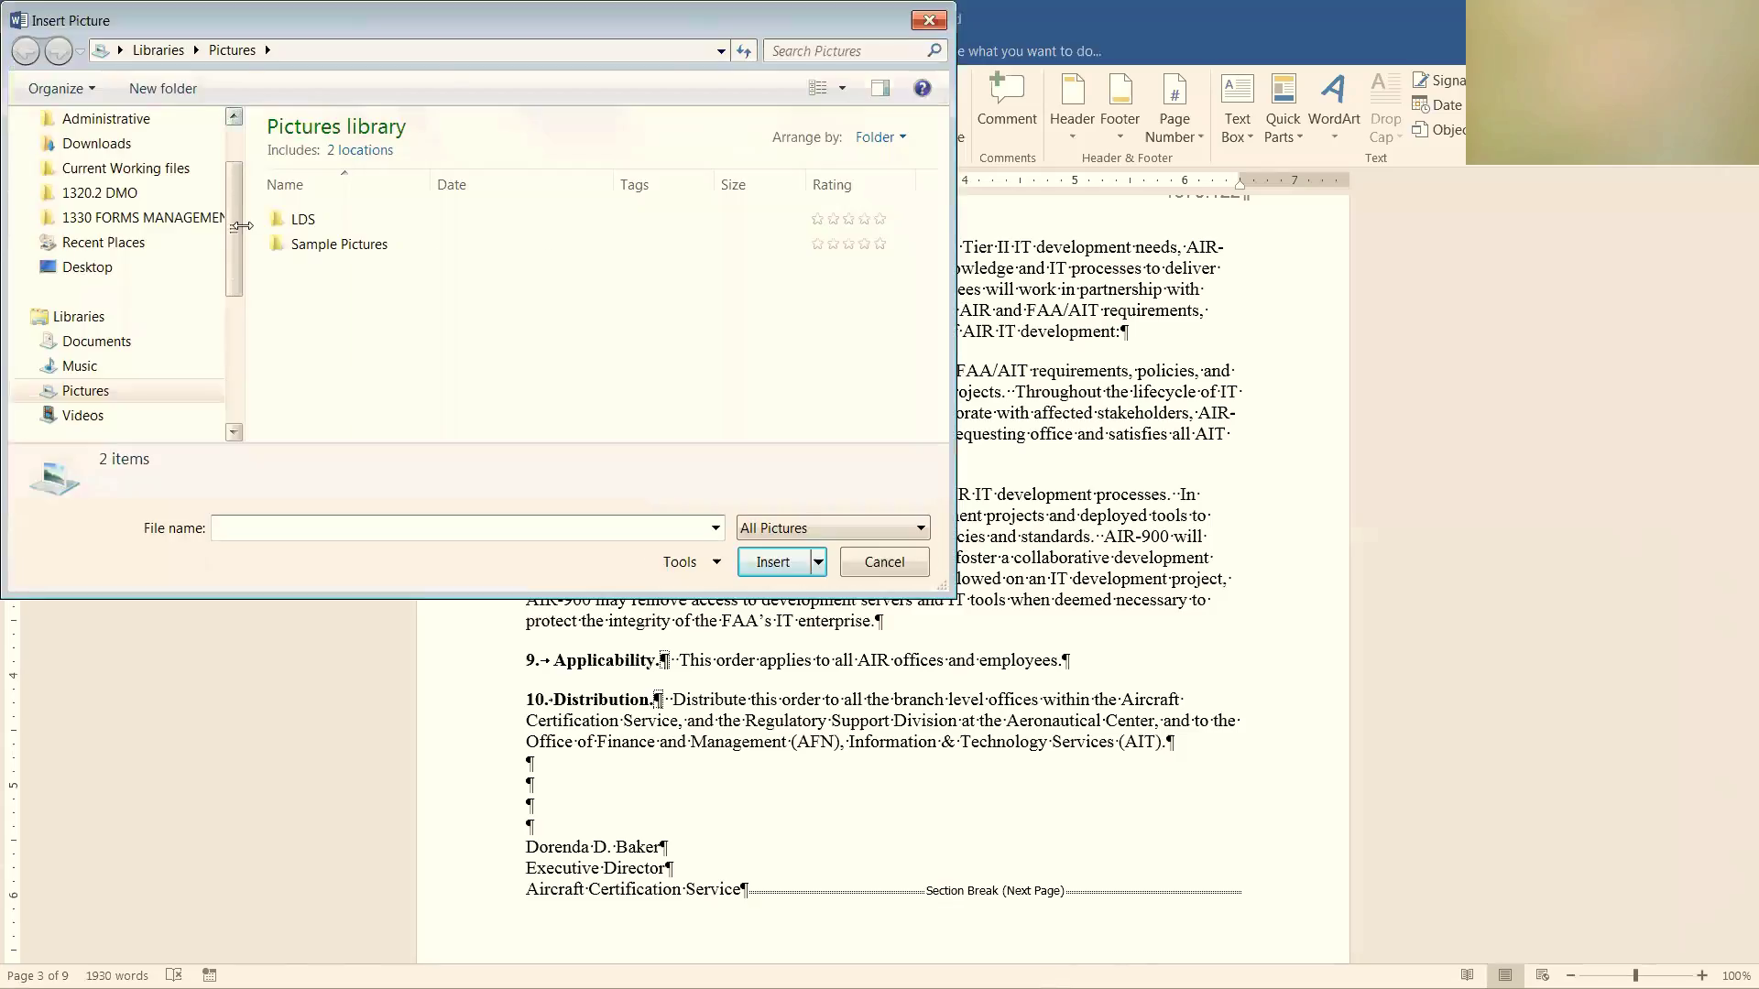
pyautogui.click(128, 247)
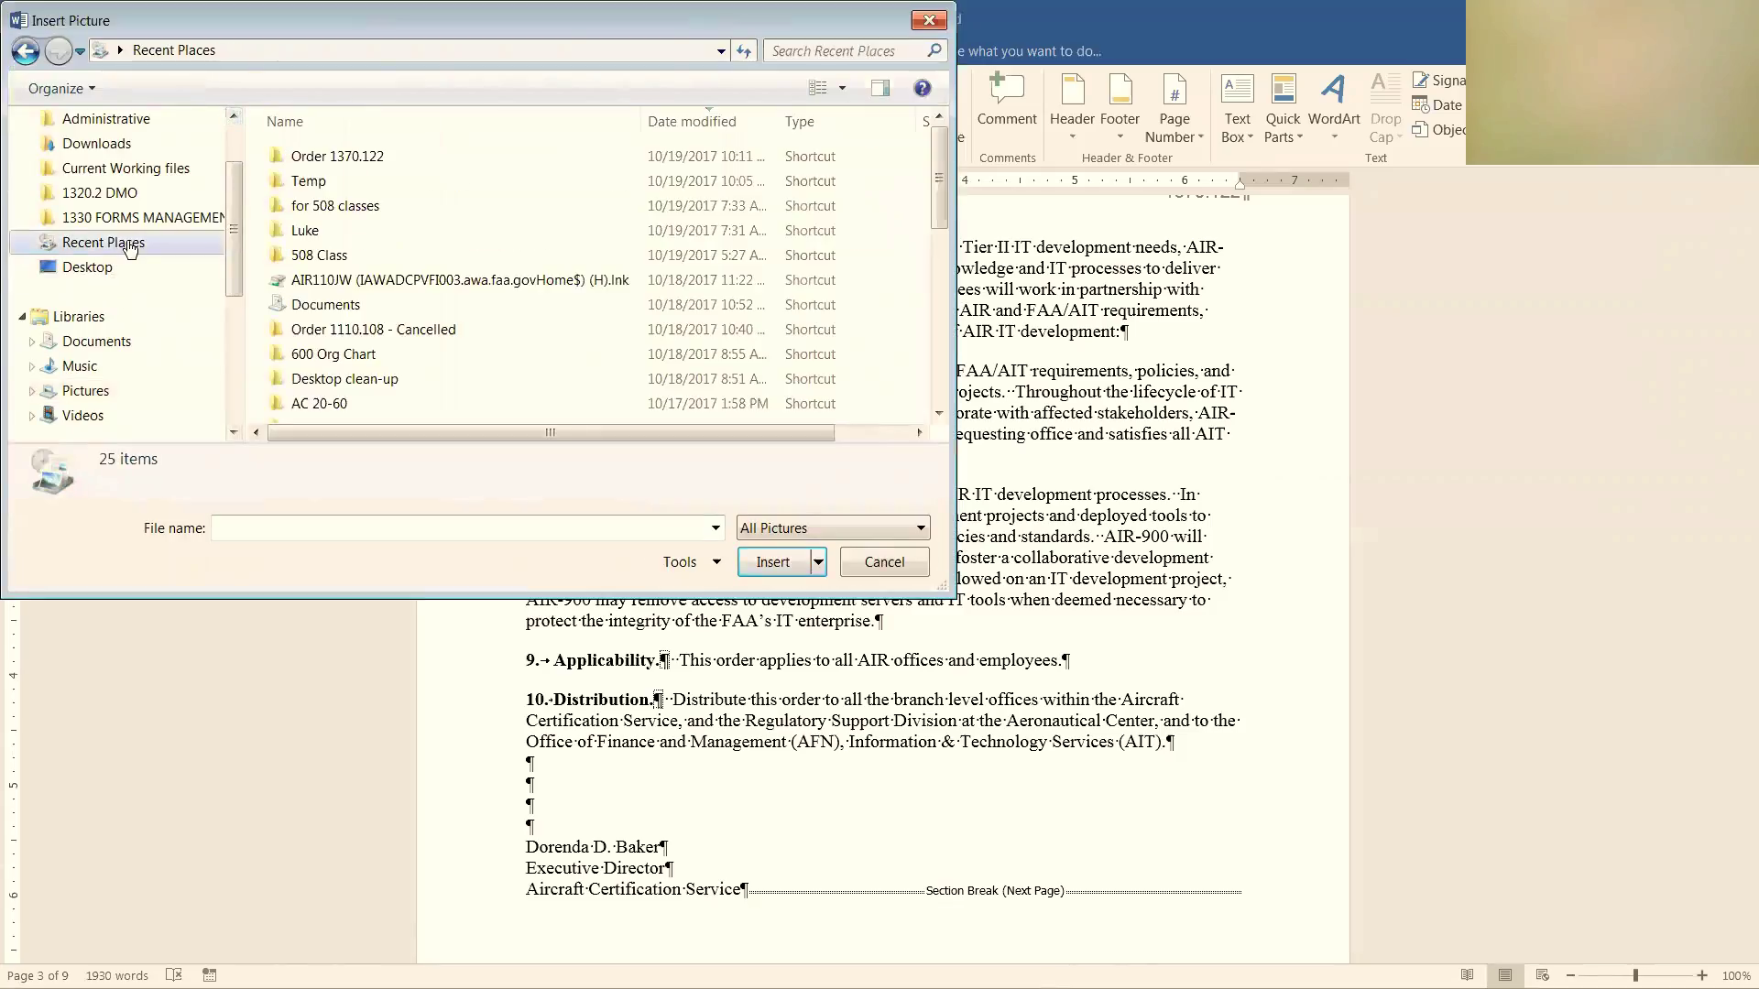
pyautogui.click(339, 158)
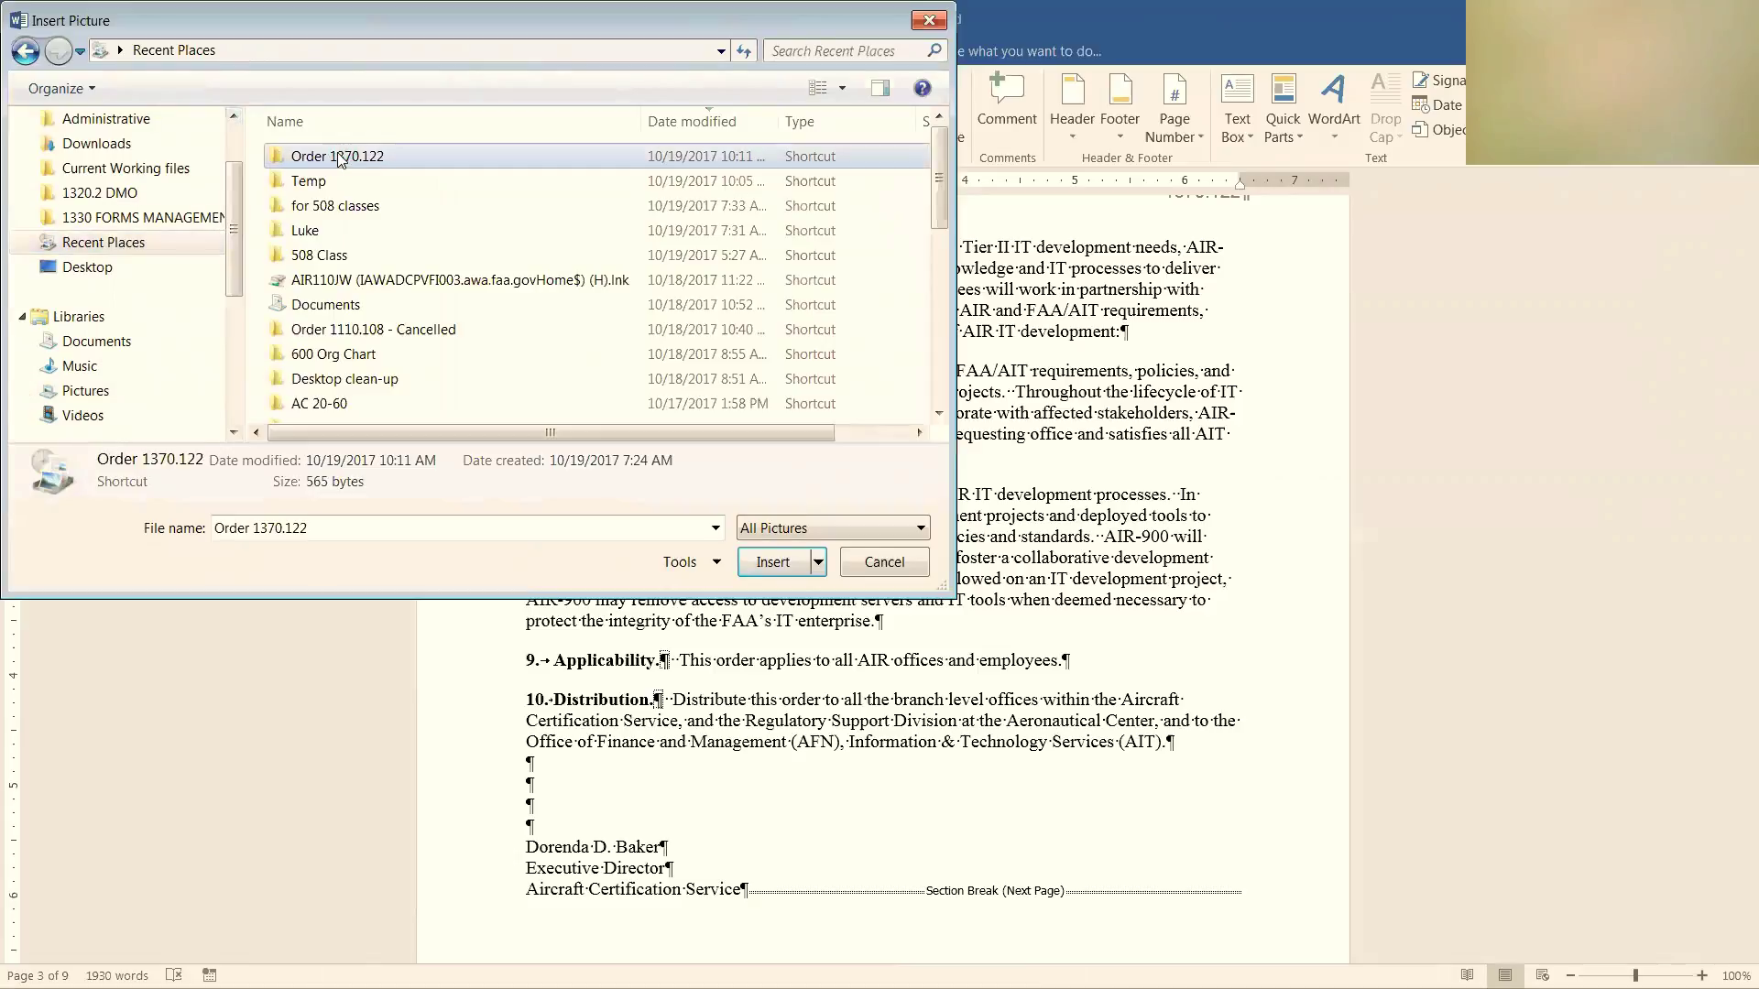
pyautogui.doubleClick(337, 156)
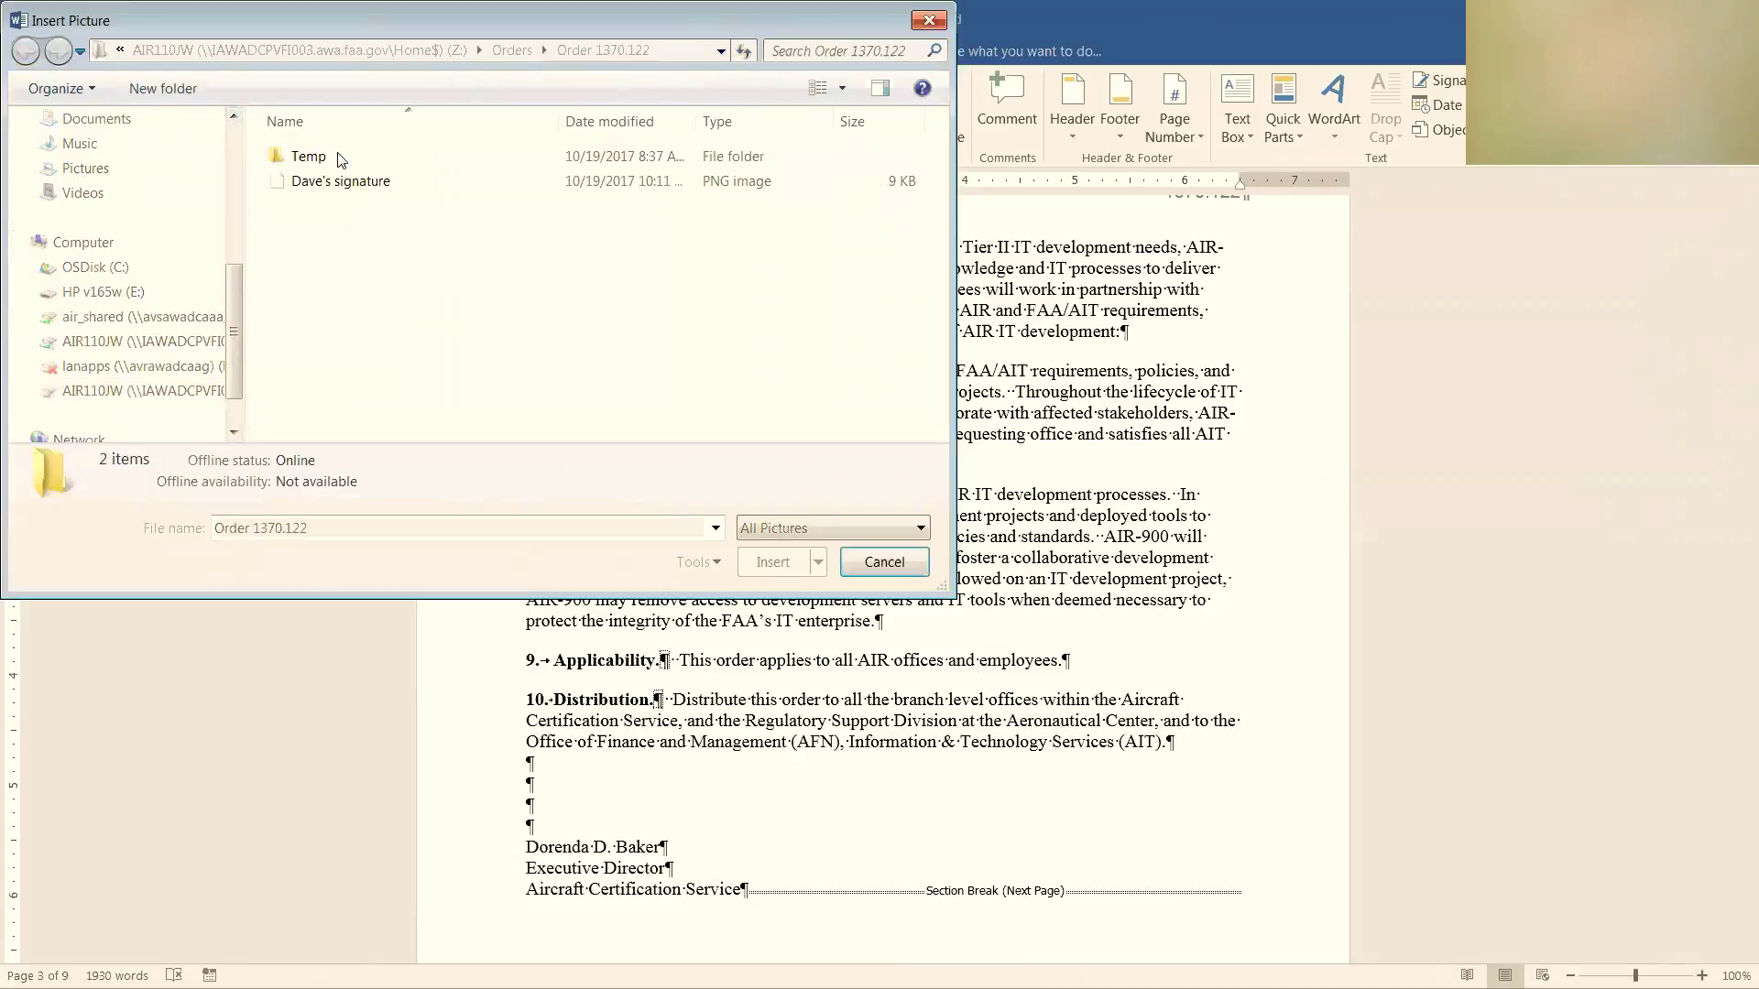
pyautogui.click(340, 183)
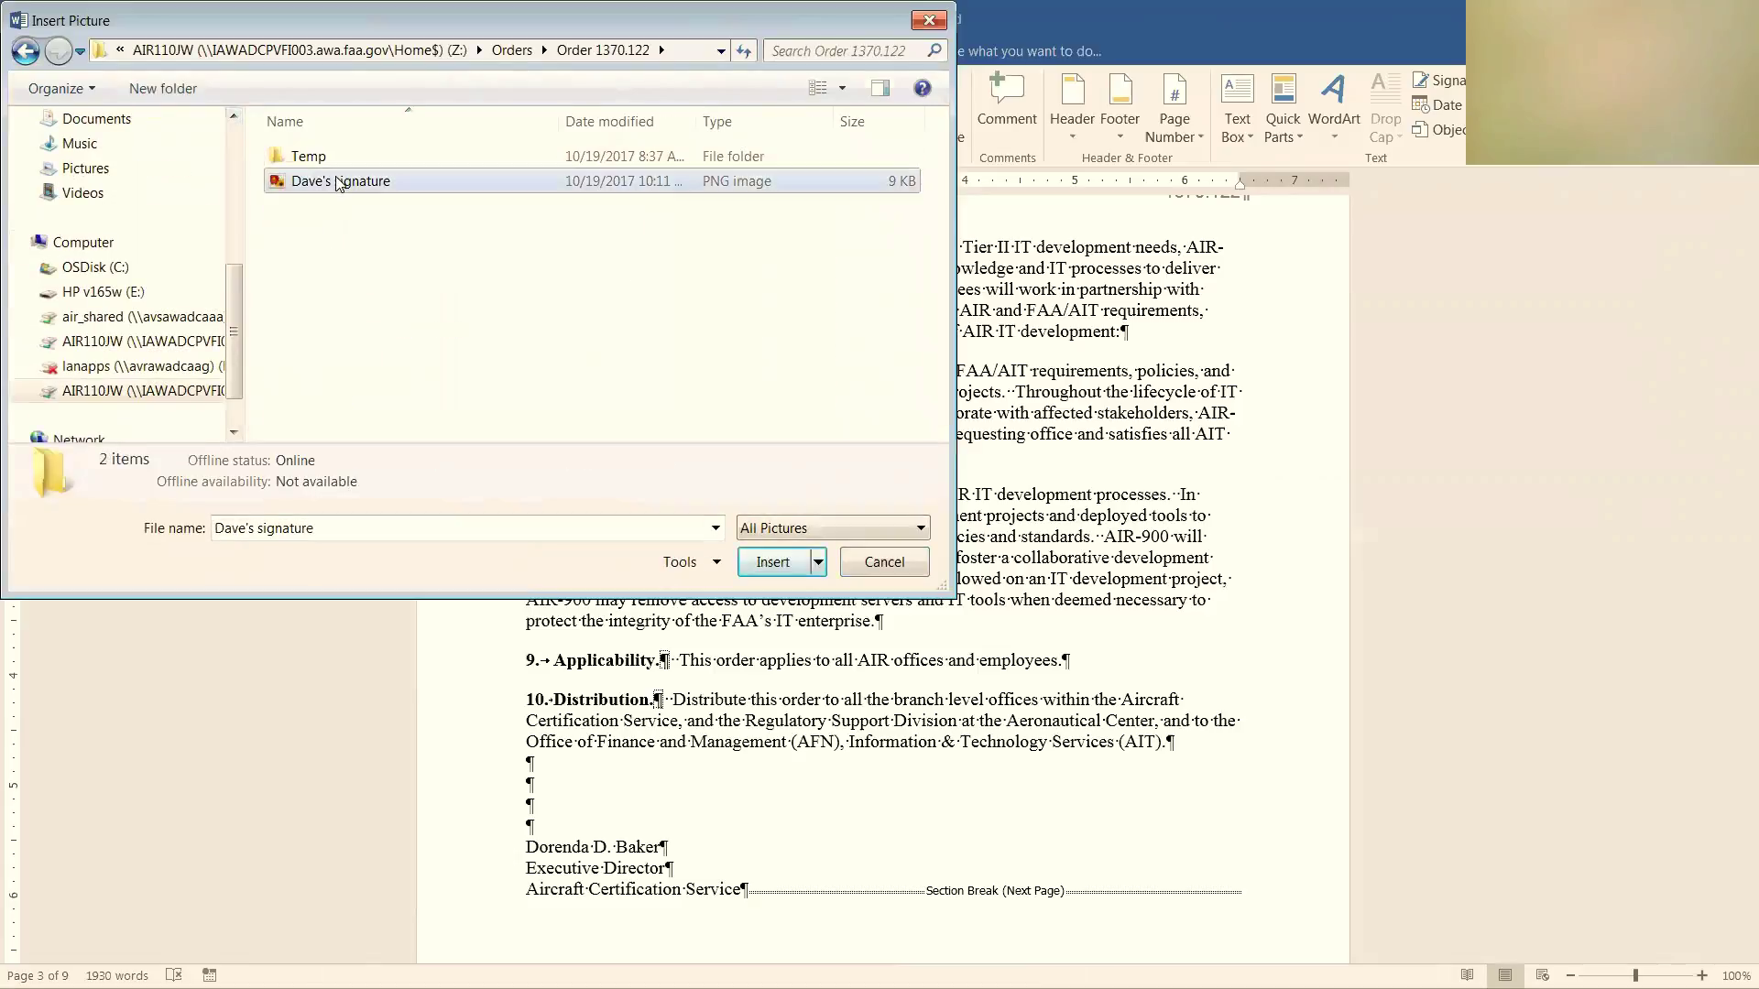
pyautogui.click(769, 562)
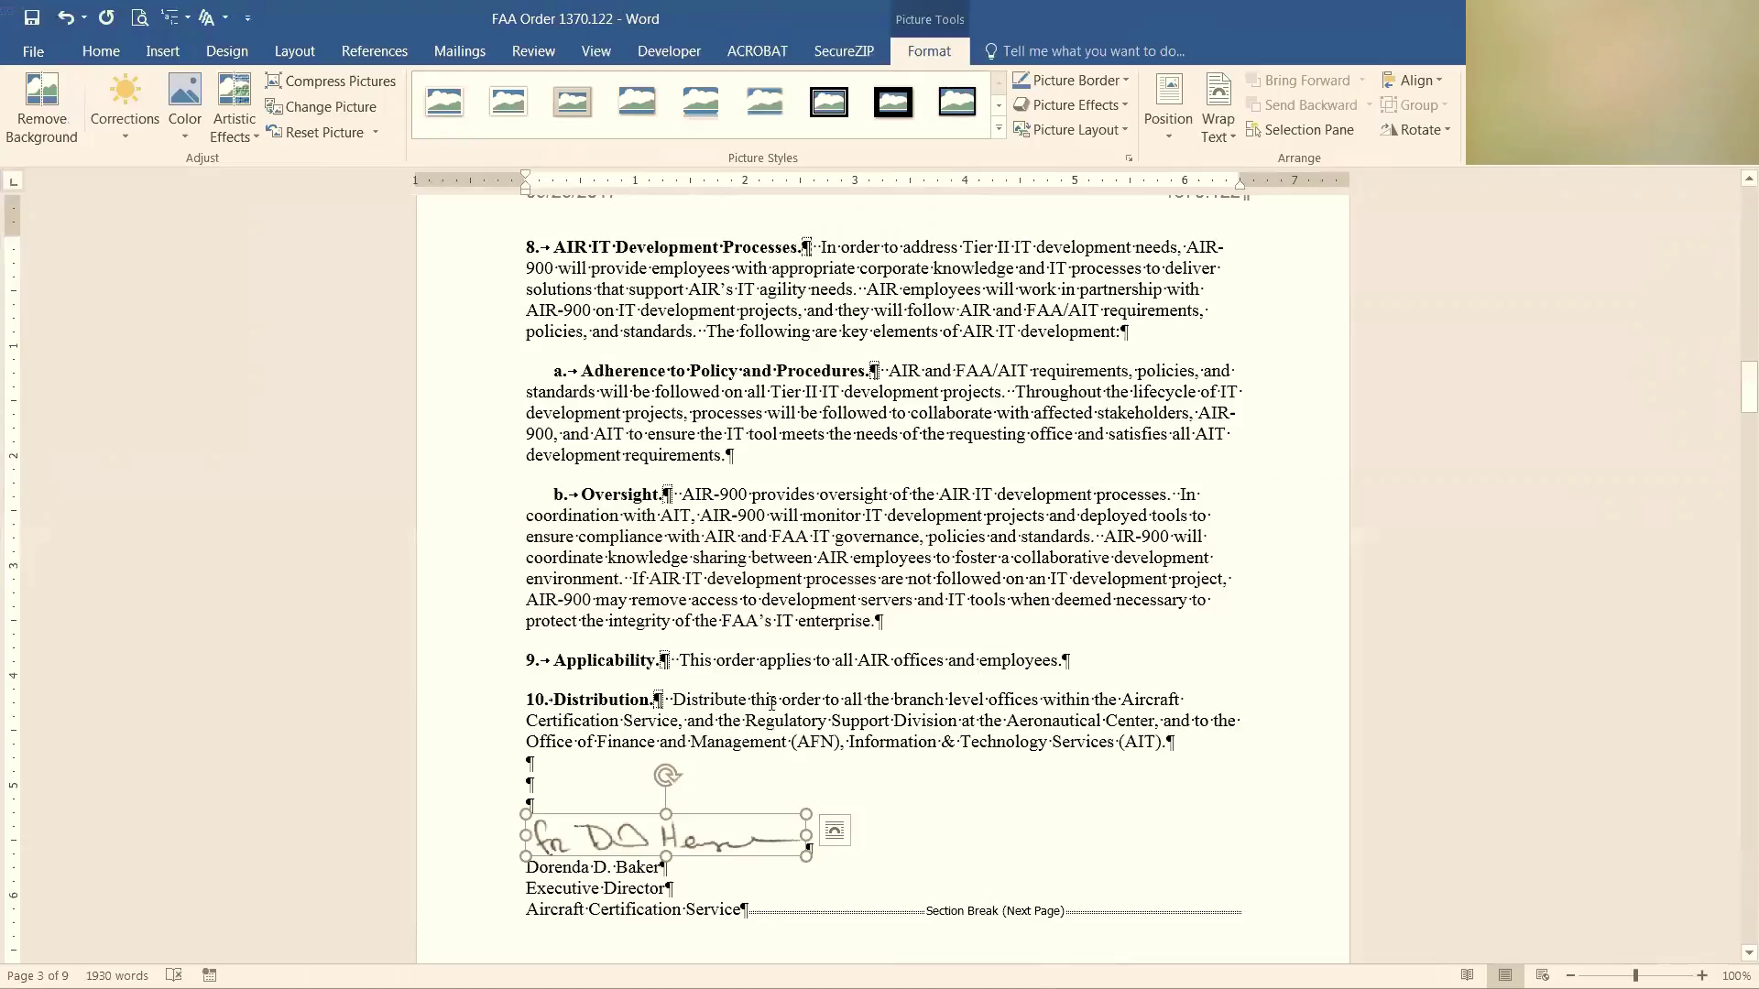
# Restore the Word window beside the PDF and shift the signature's left indent about 0.3 inch into the margin to match the signed copy
pyautogui.doubleClick(1357, 22)
pyautogui.scroll(-2, 1142, 531)
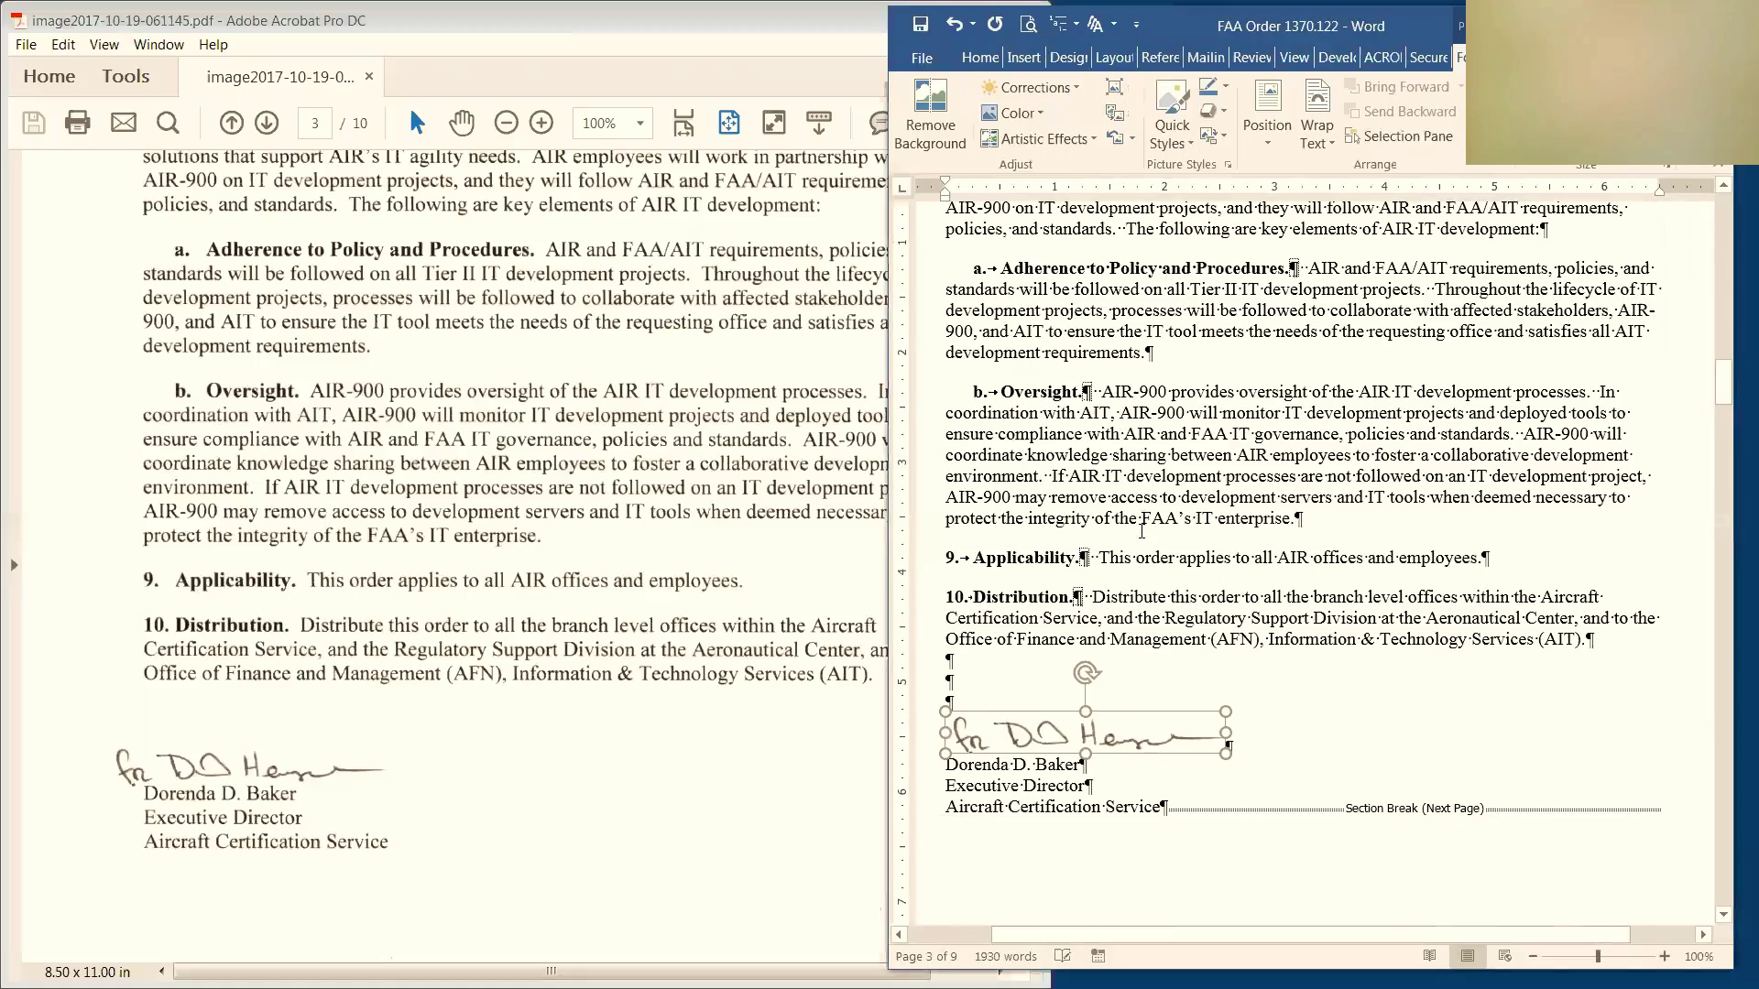
pyautogui.scroll(-2, 1142, 531)
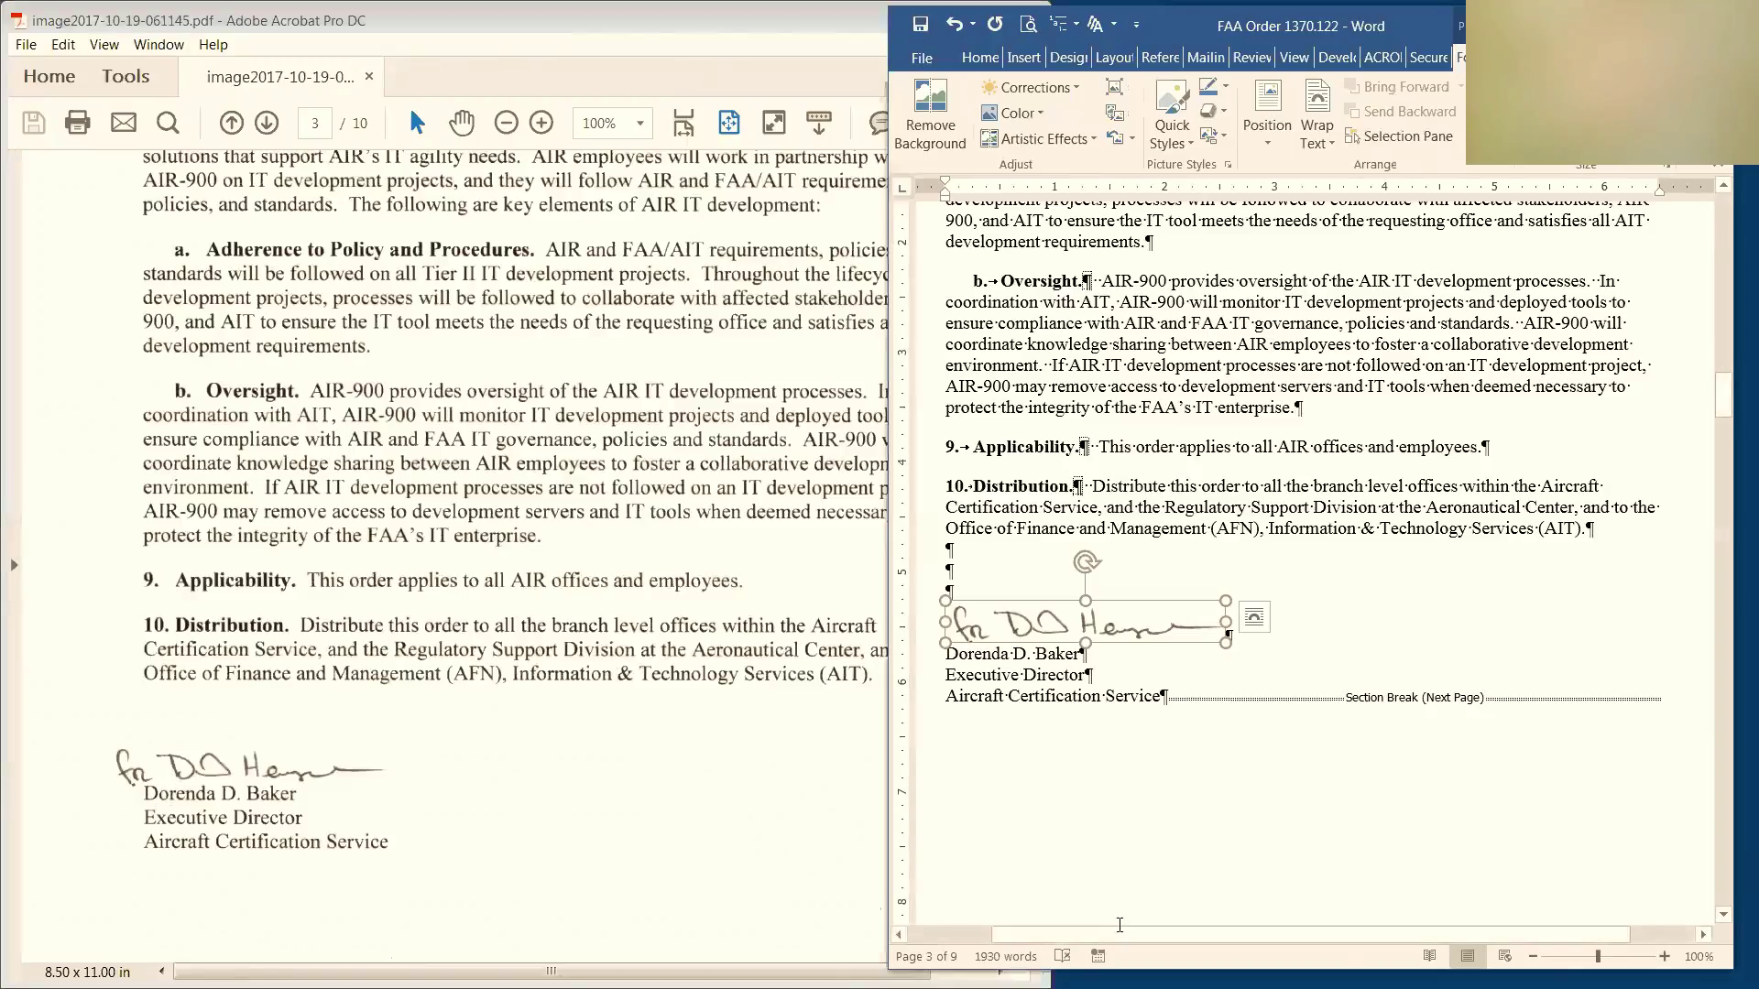
pyautogui.moveTo(1119, 933); pyautogui.dragTo(1055, 933)
pyautogui.click(1068, 632)
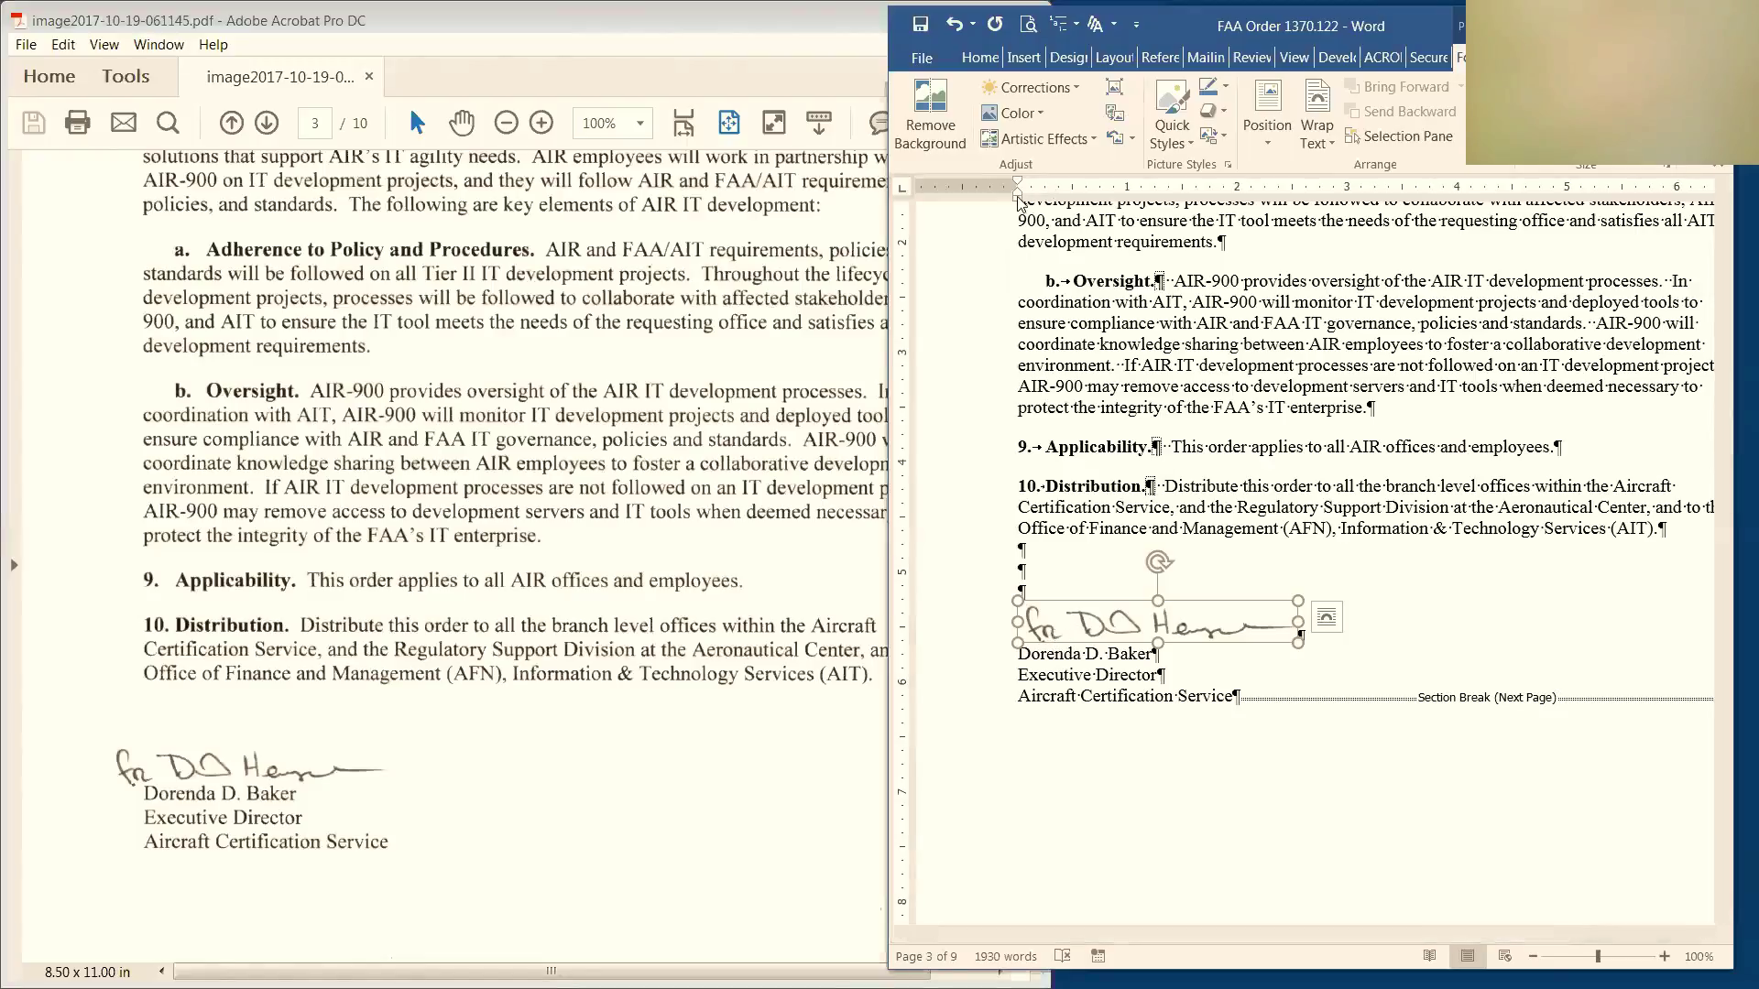
pyautogui.moveTo(1019, 201); pyautogui.dragTo(985, 212)
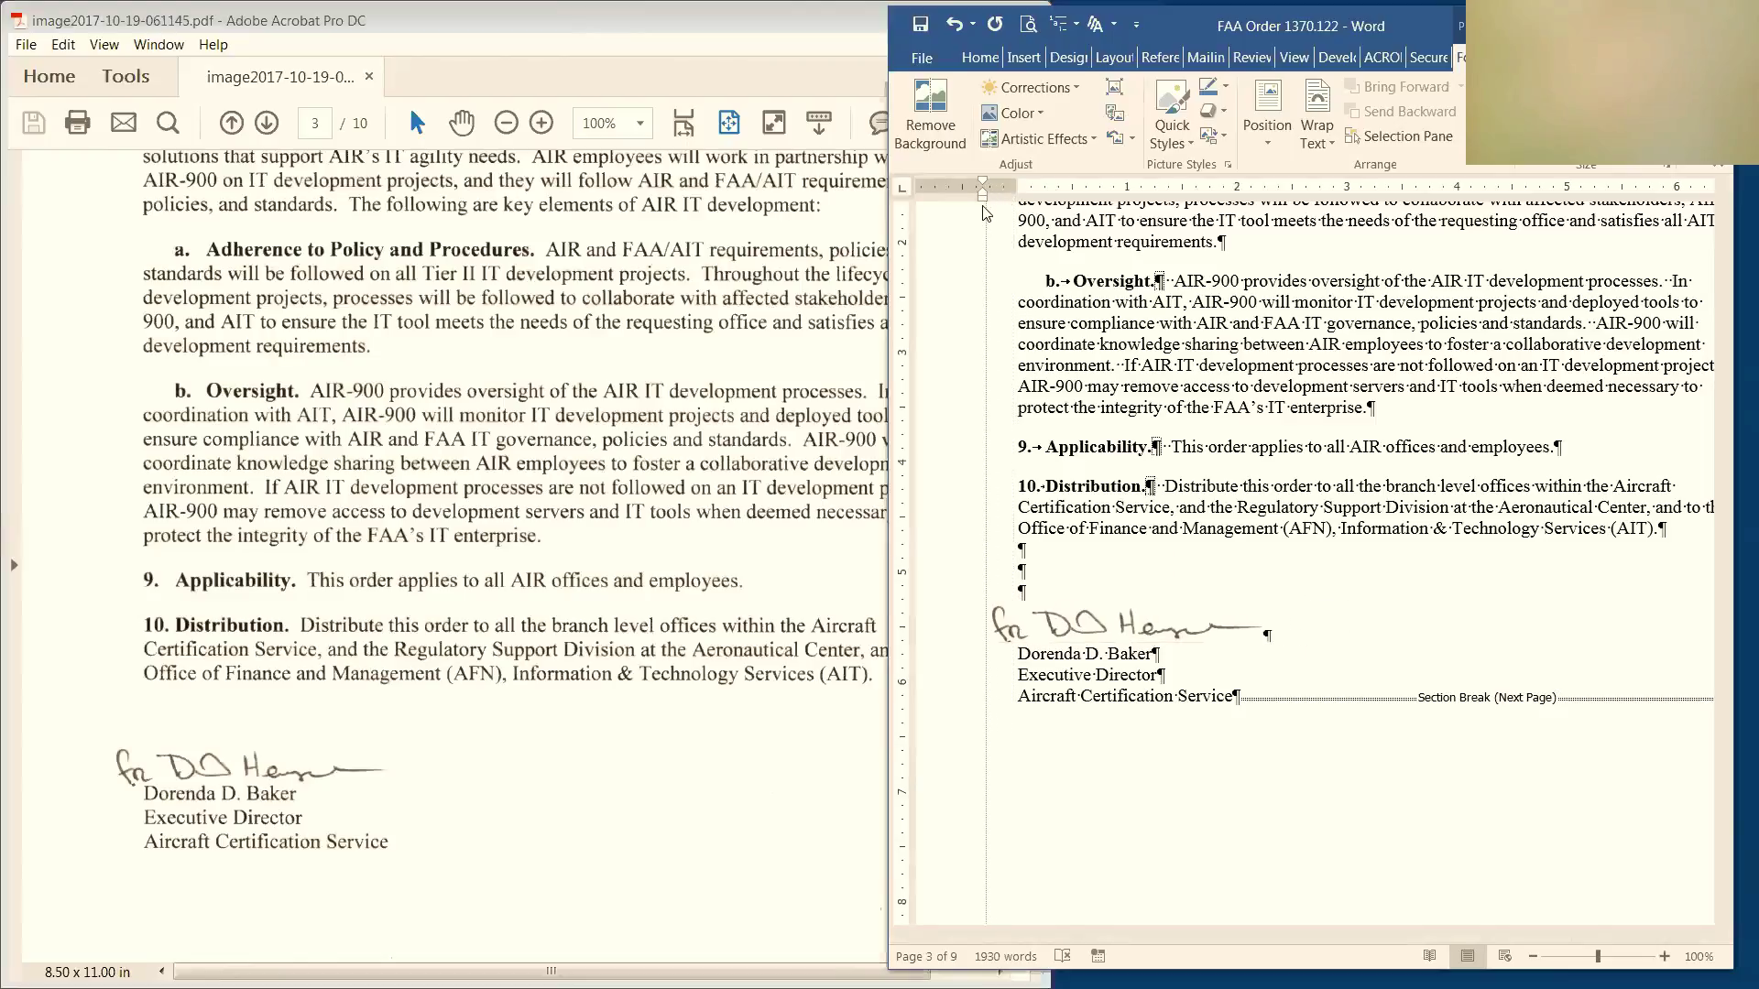
pyautogui.moveTo(986, 212); pyautogui.dragTo(985, 212)
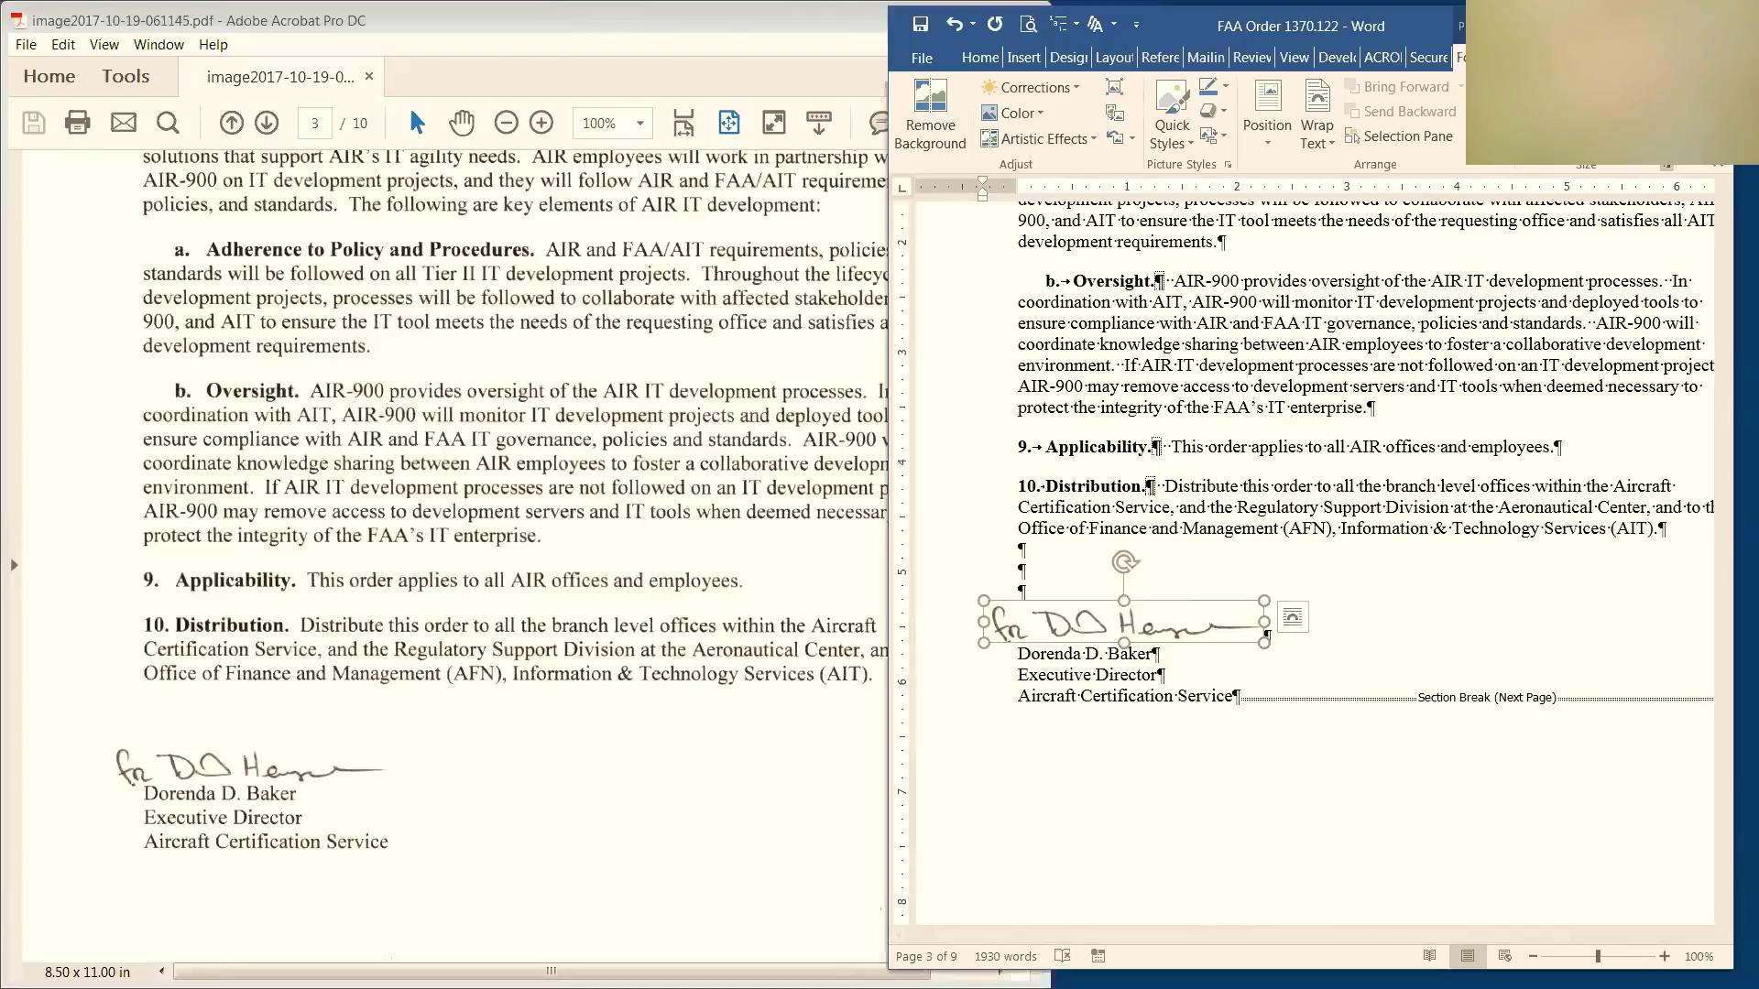
# Check that the signature picture's aspect ratio is locked, and reduce its width by three increments
pyautogui.click(1666, 167)
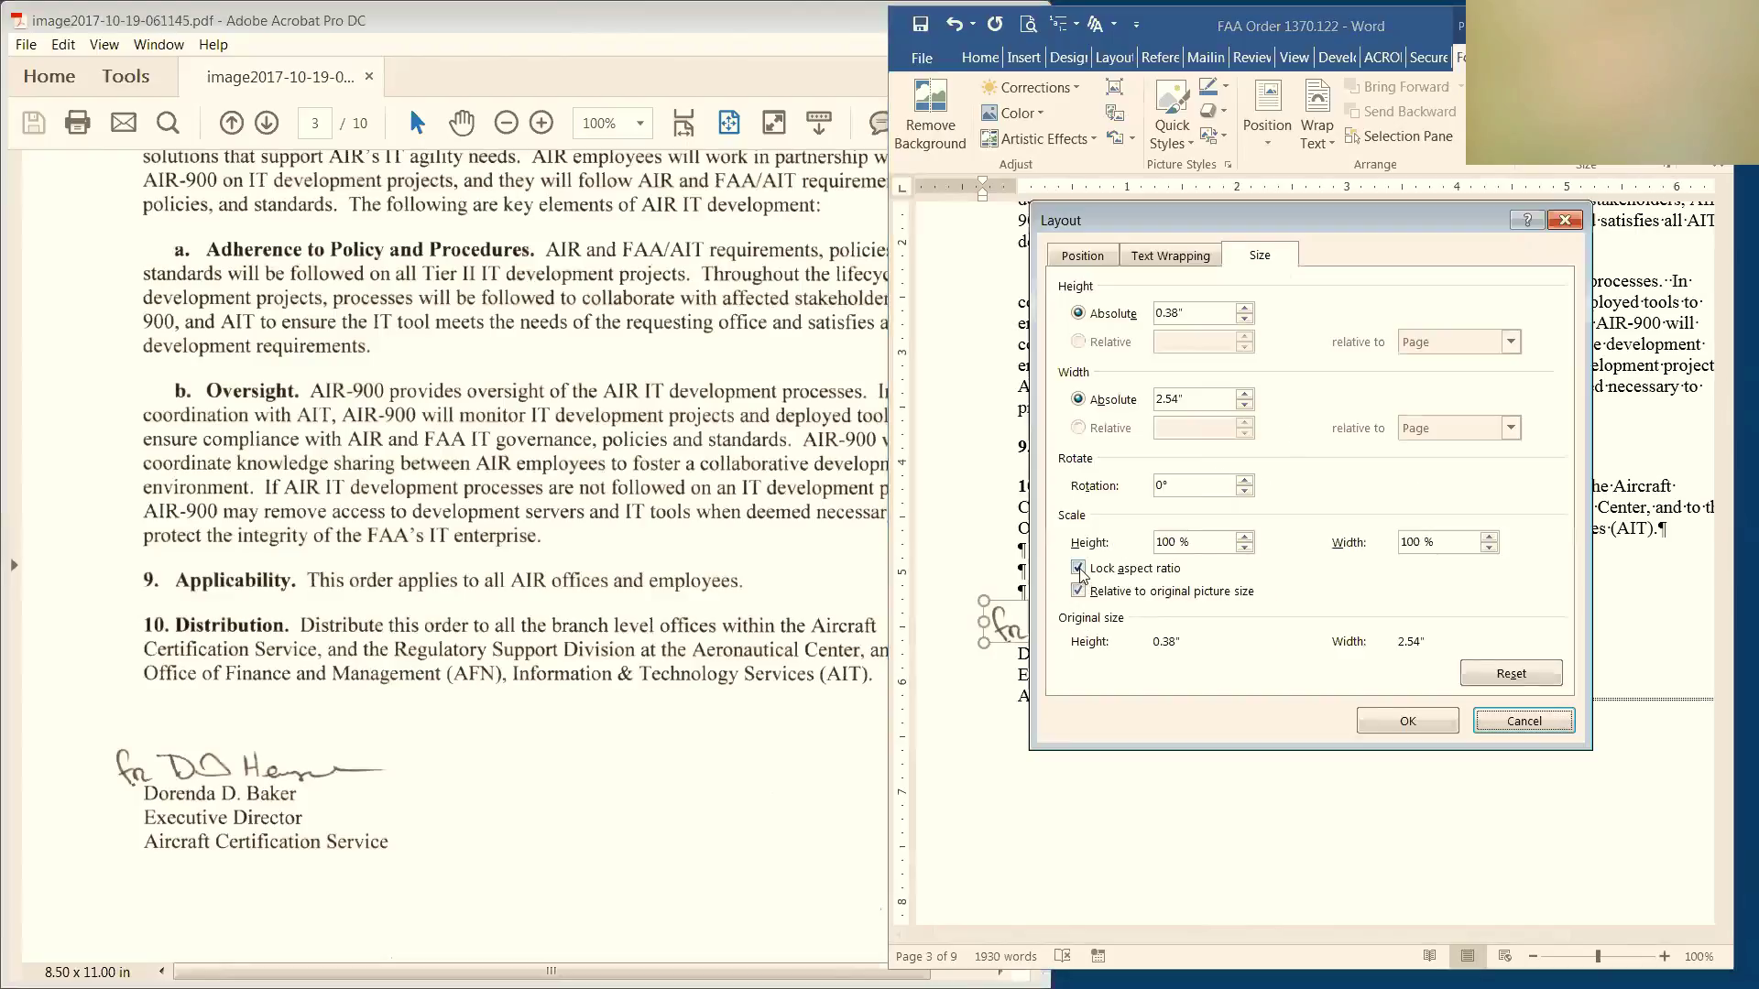
pyautogui.click(1409, 723)
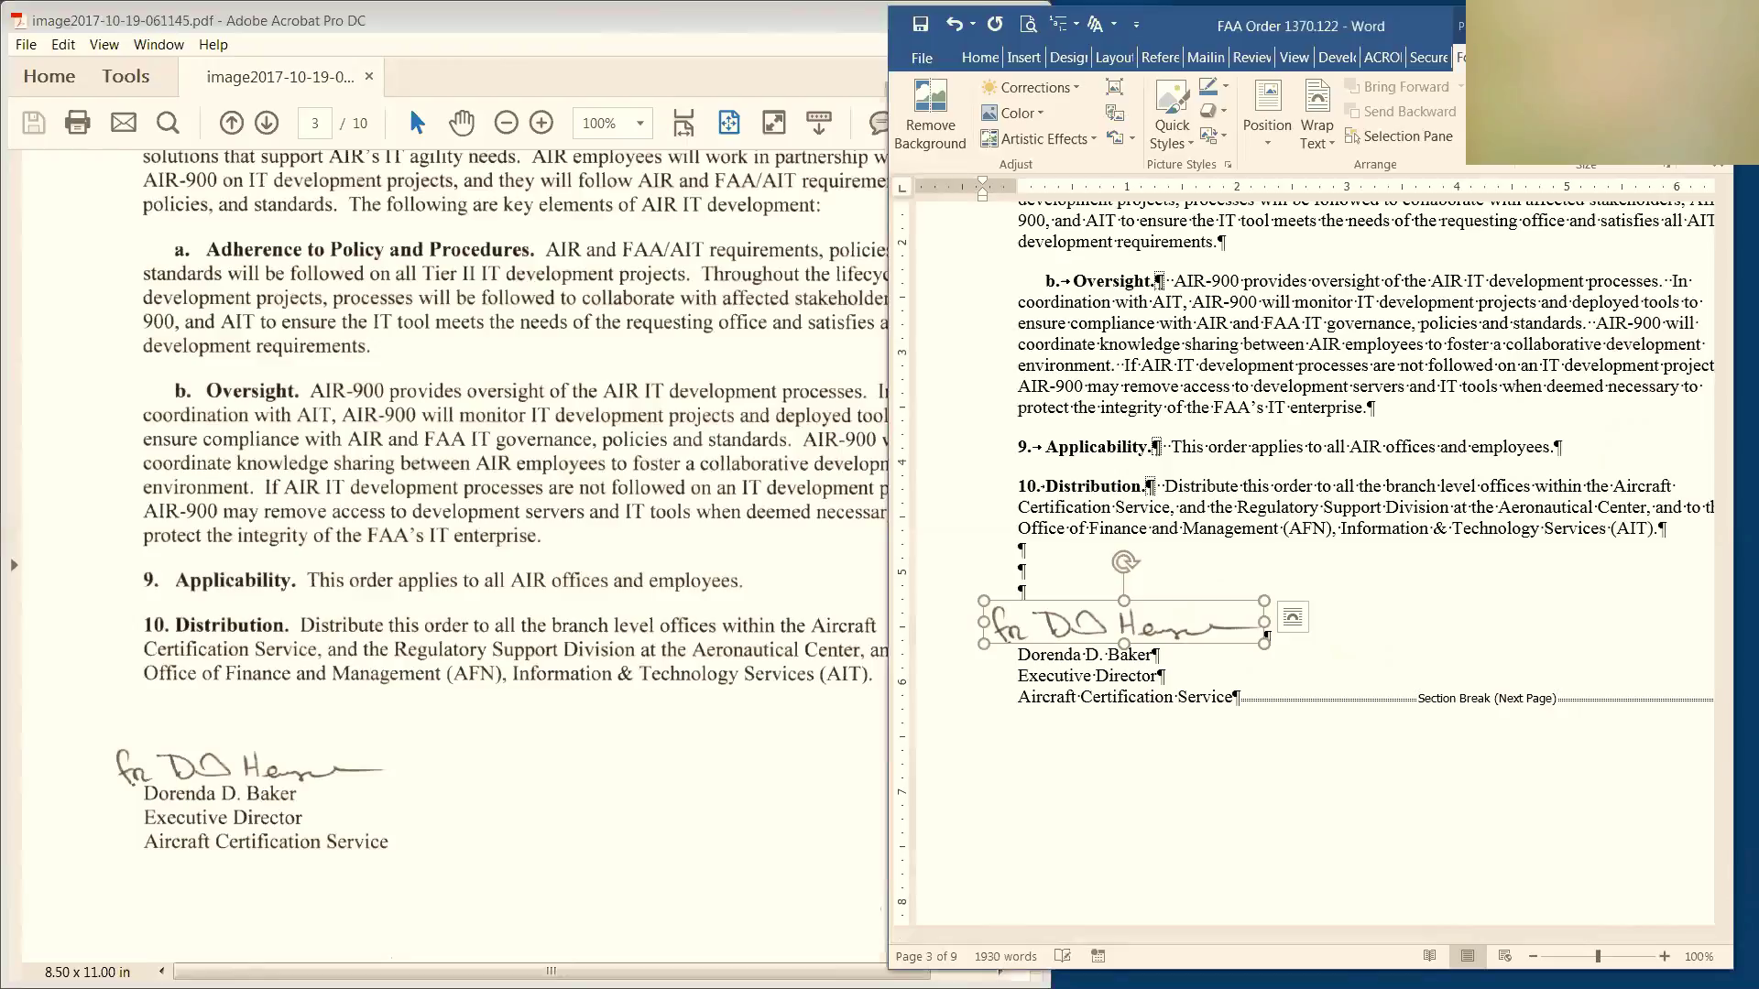
pyautogui.click(1660, 127)
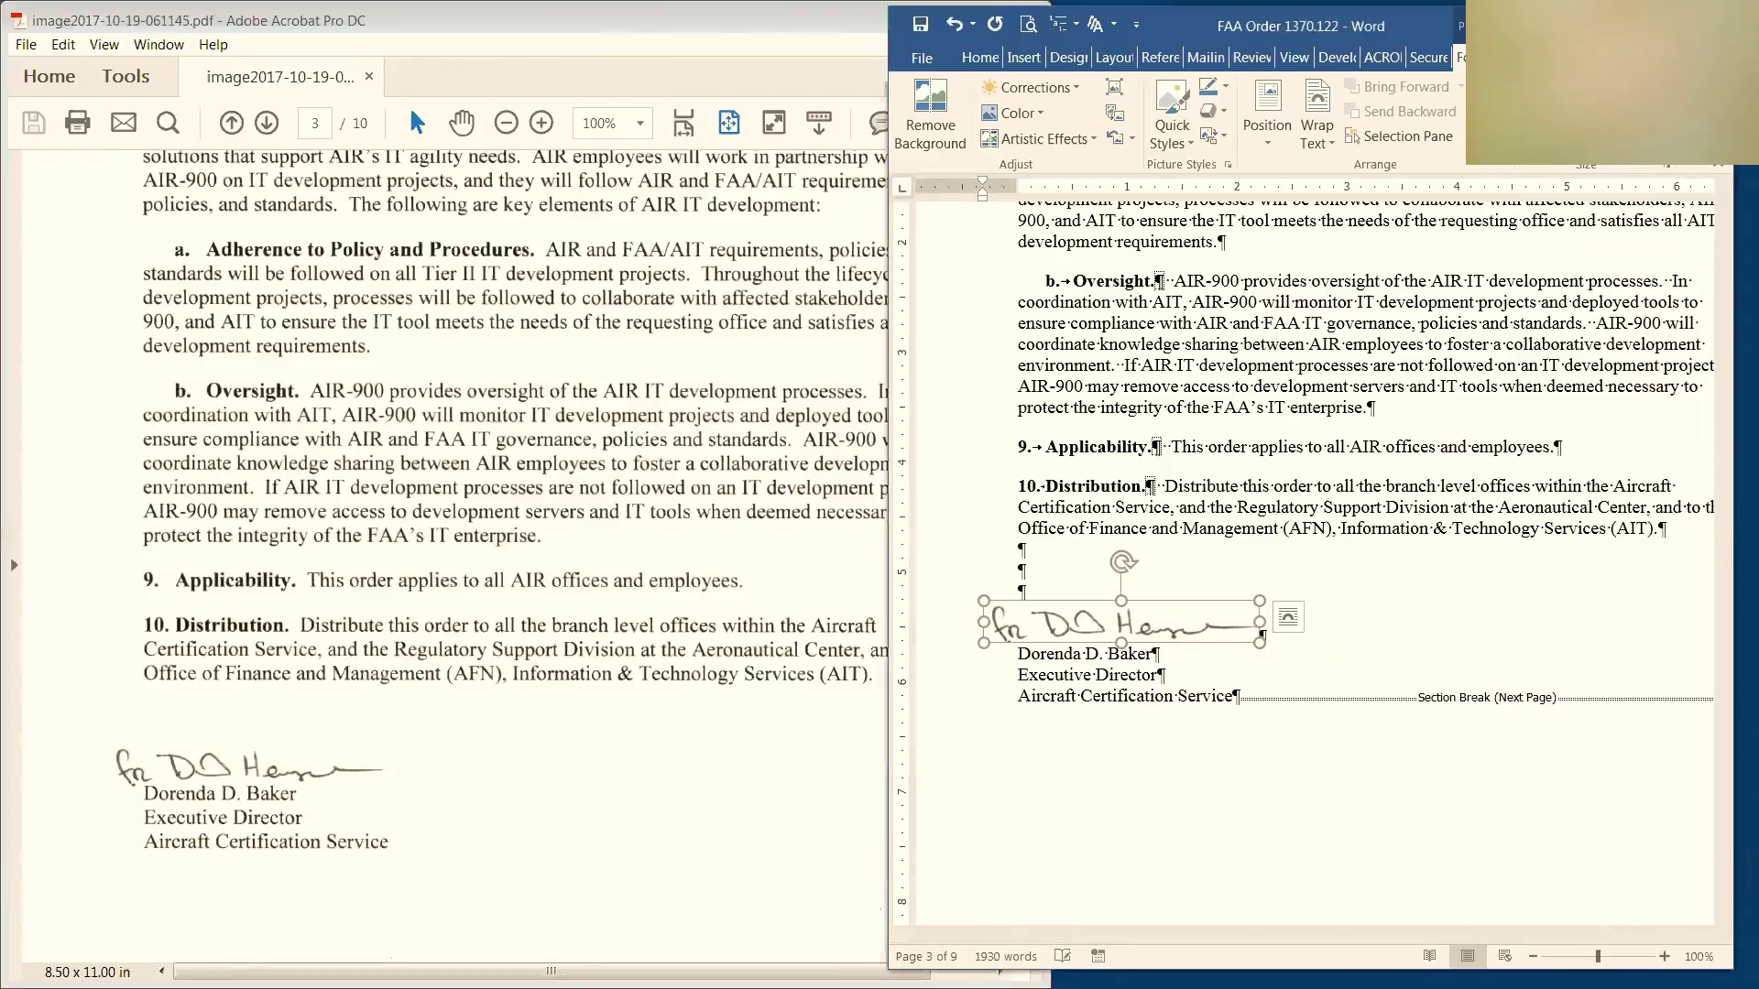
pyautogui.click(1660, 126)
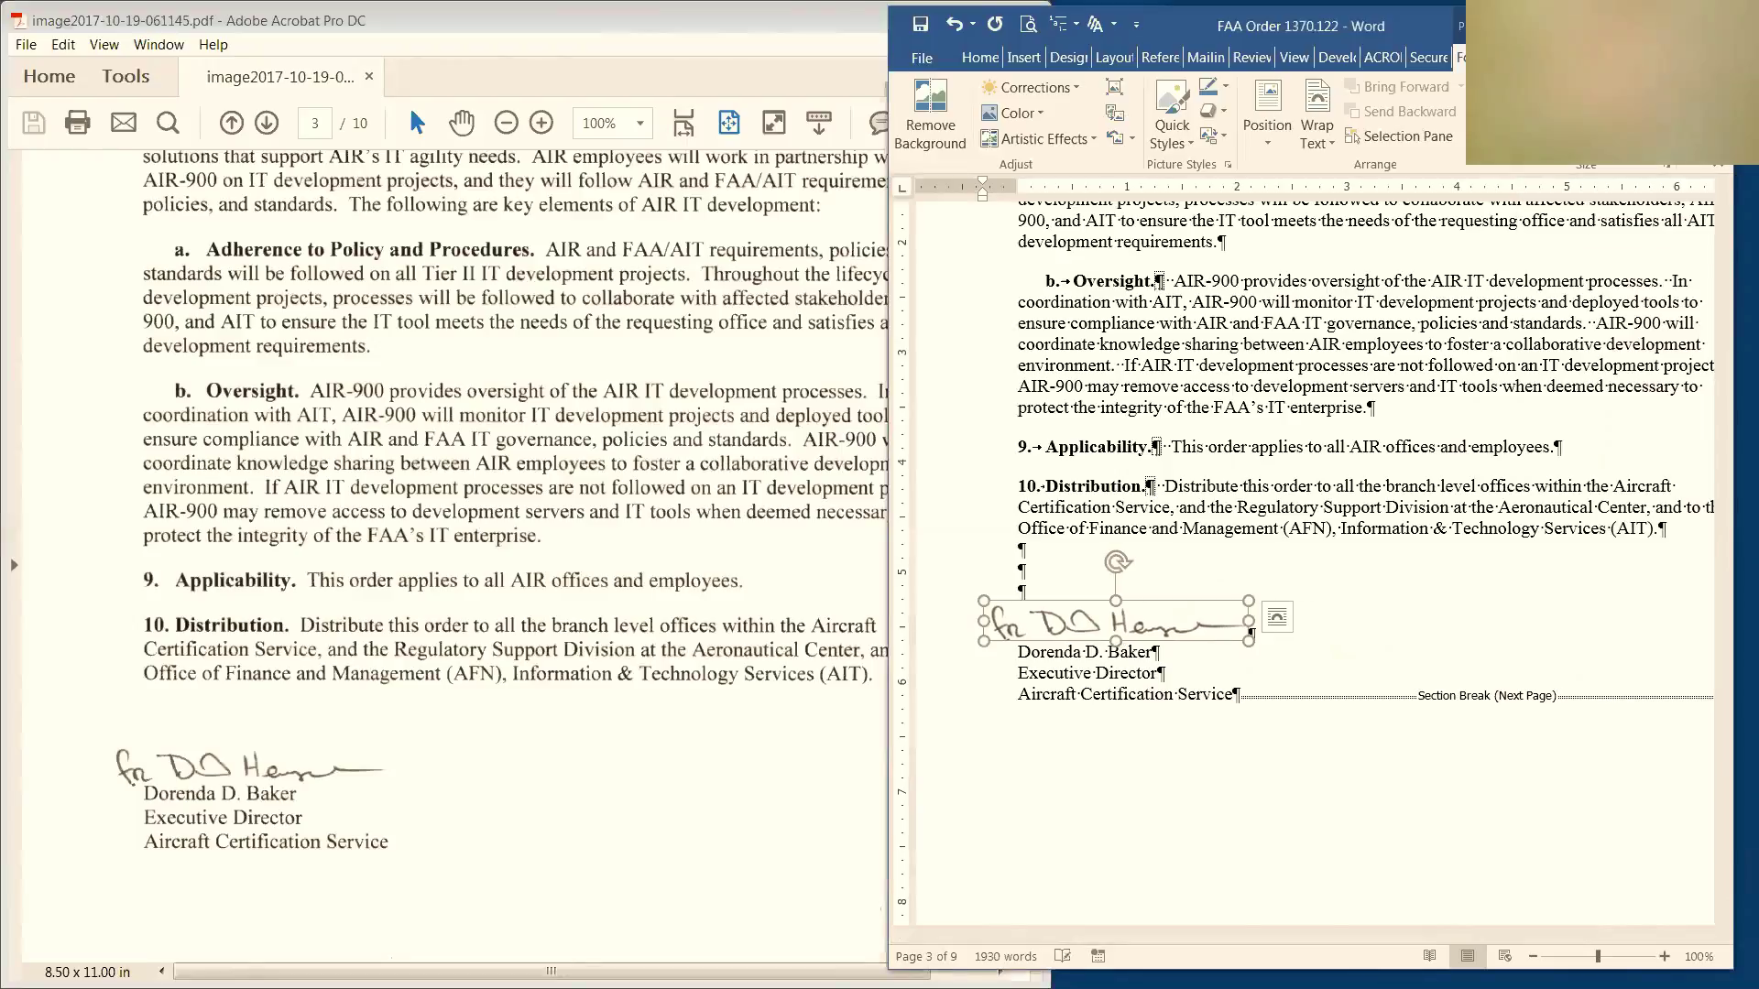
pyautogui.click(1660, 127)
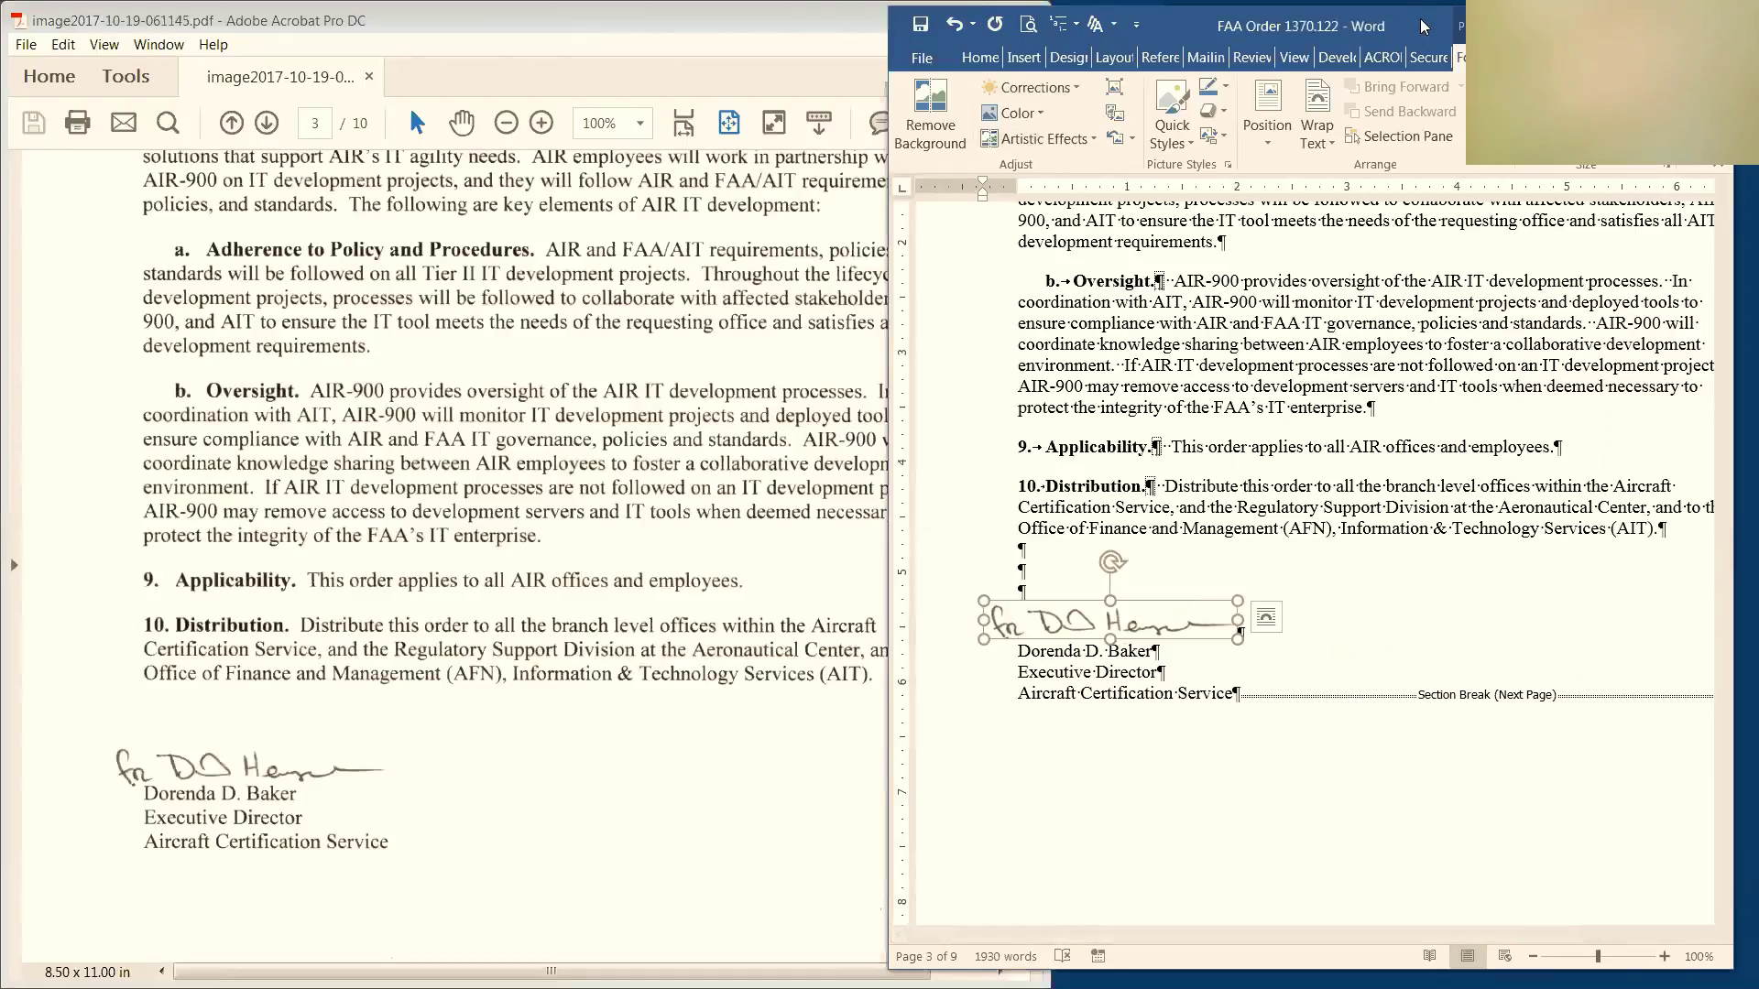
# Hide the formatting marks and reposition the Word window to compare the inserted signature with the signed PDF
pyautogui.moveTo(1423, 26); pyautogui.dragTo(1421, 61)
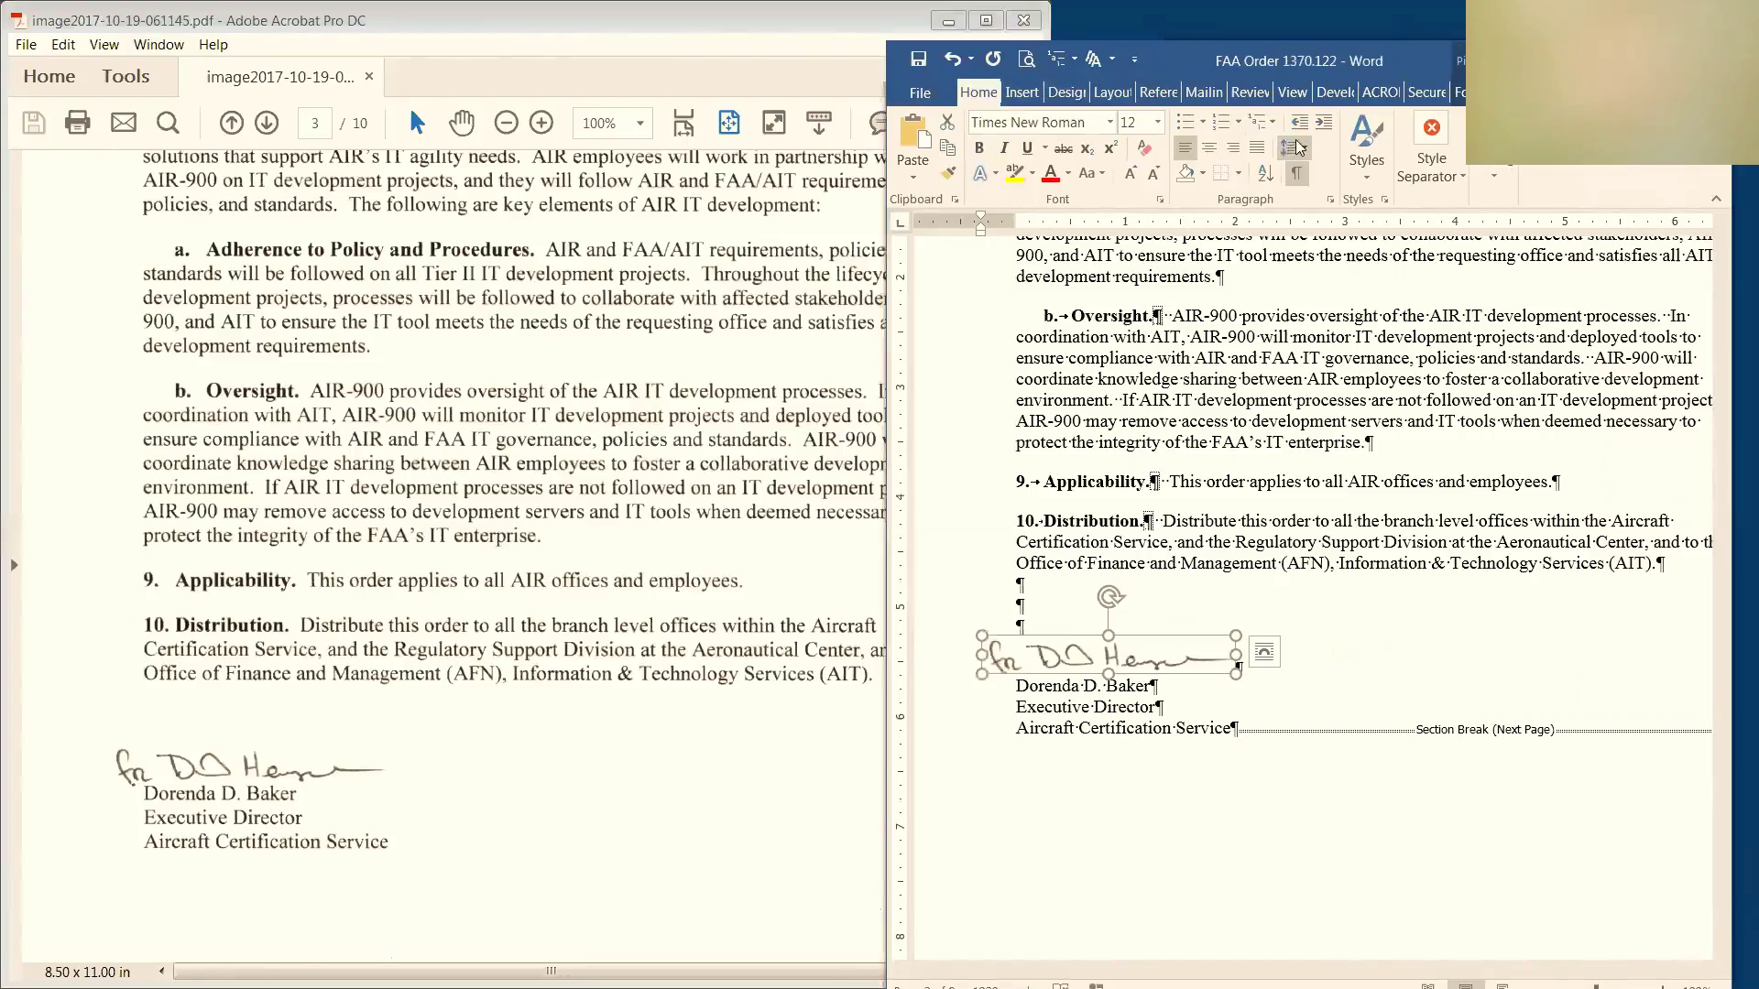
pyautogui.click(1296, 174)
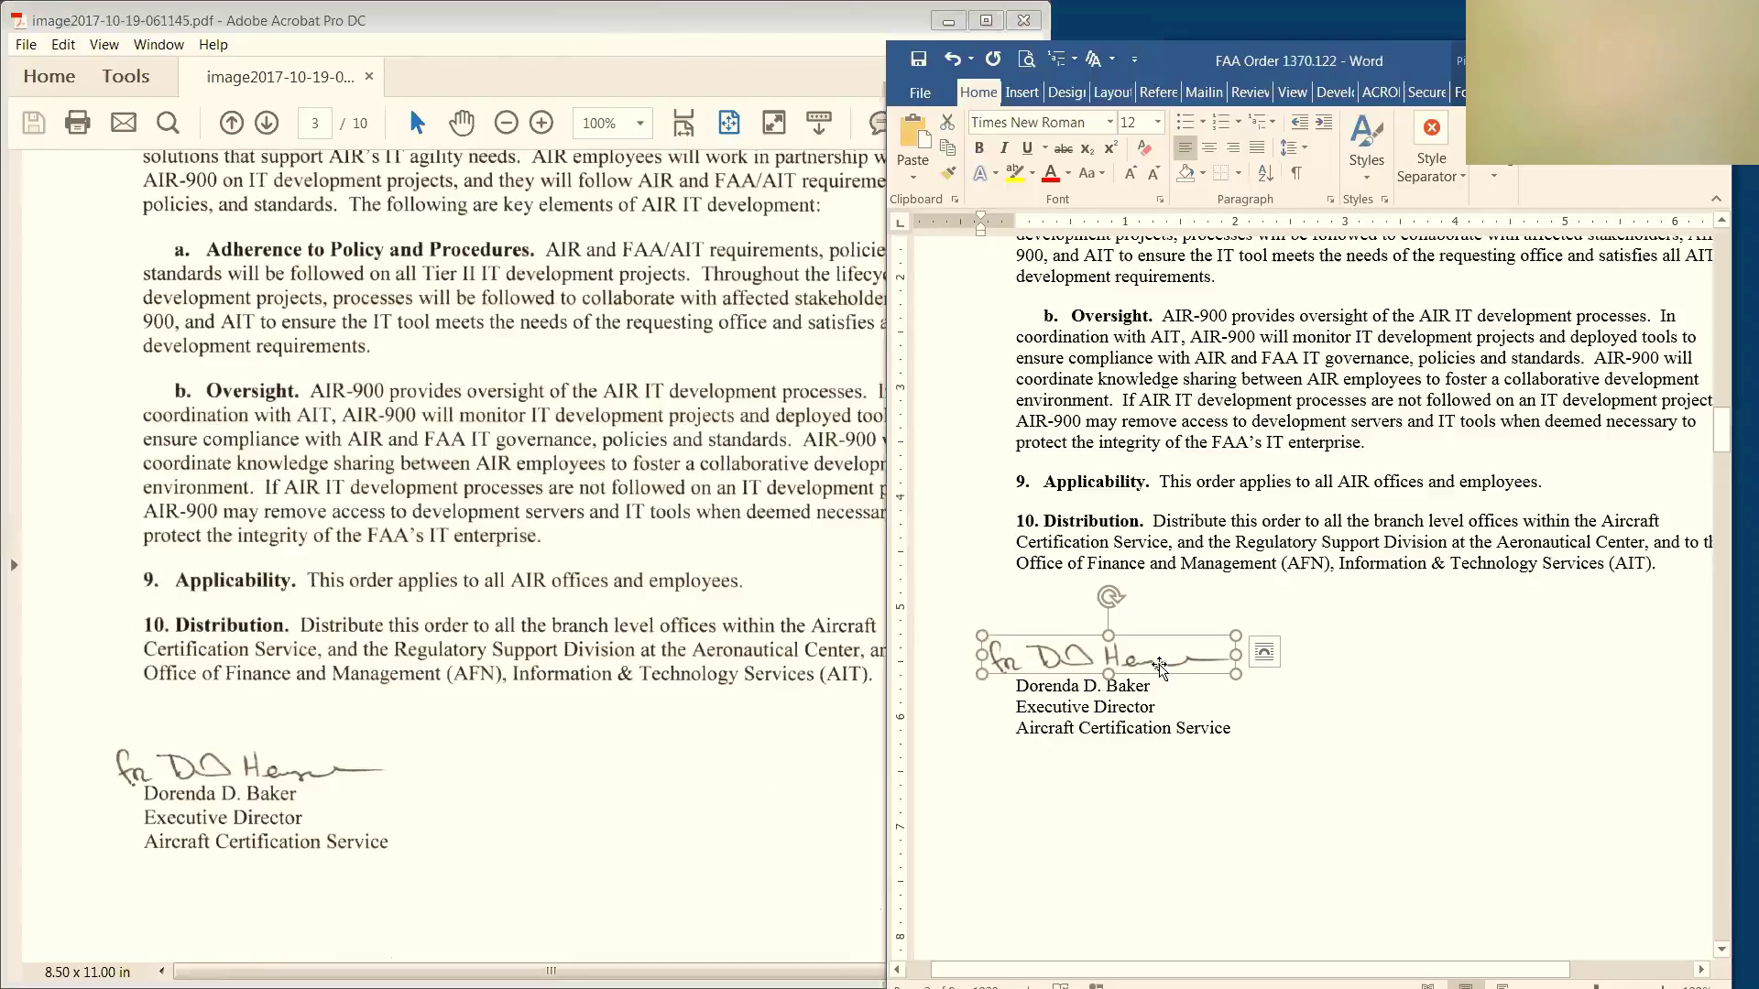
pyautogui.moveTo(1410, 53); pyautogui.dragTo(1265, 122)
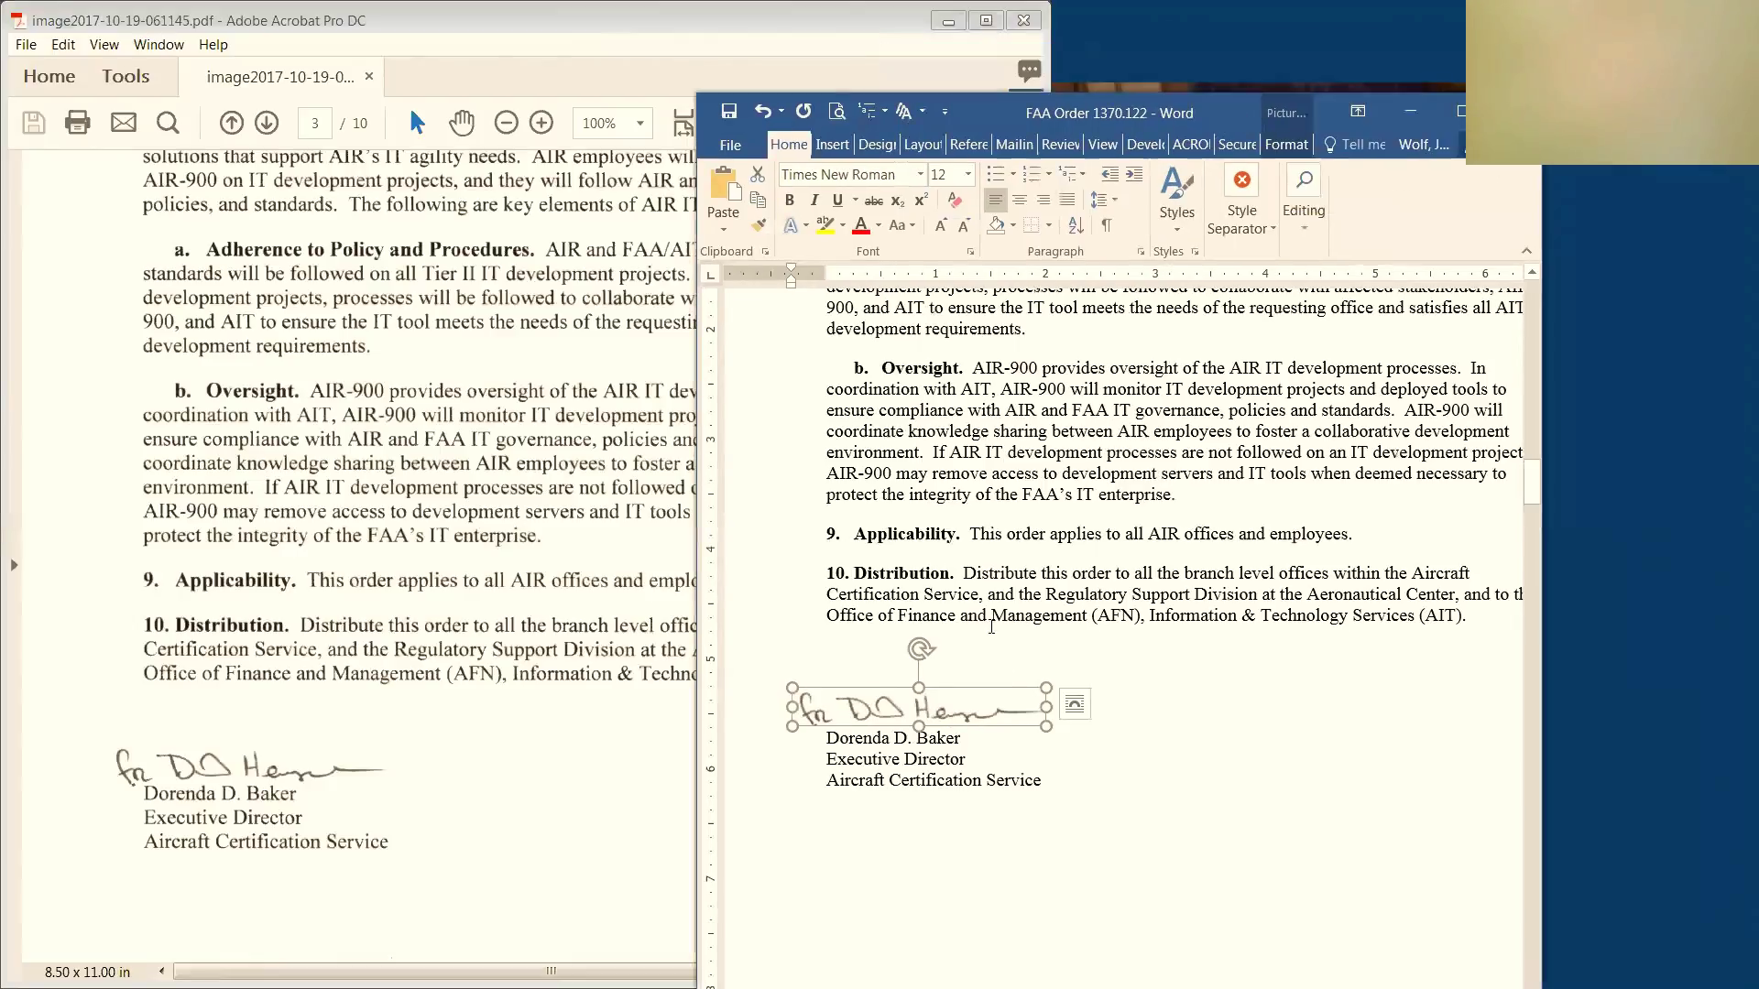
# Check the signature picture's layout options for In Line with Text placement
pyautogui.click(1076, 707)
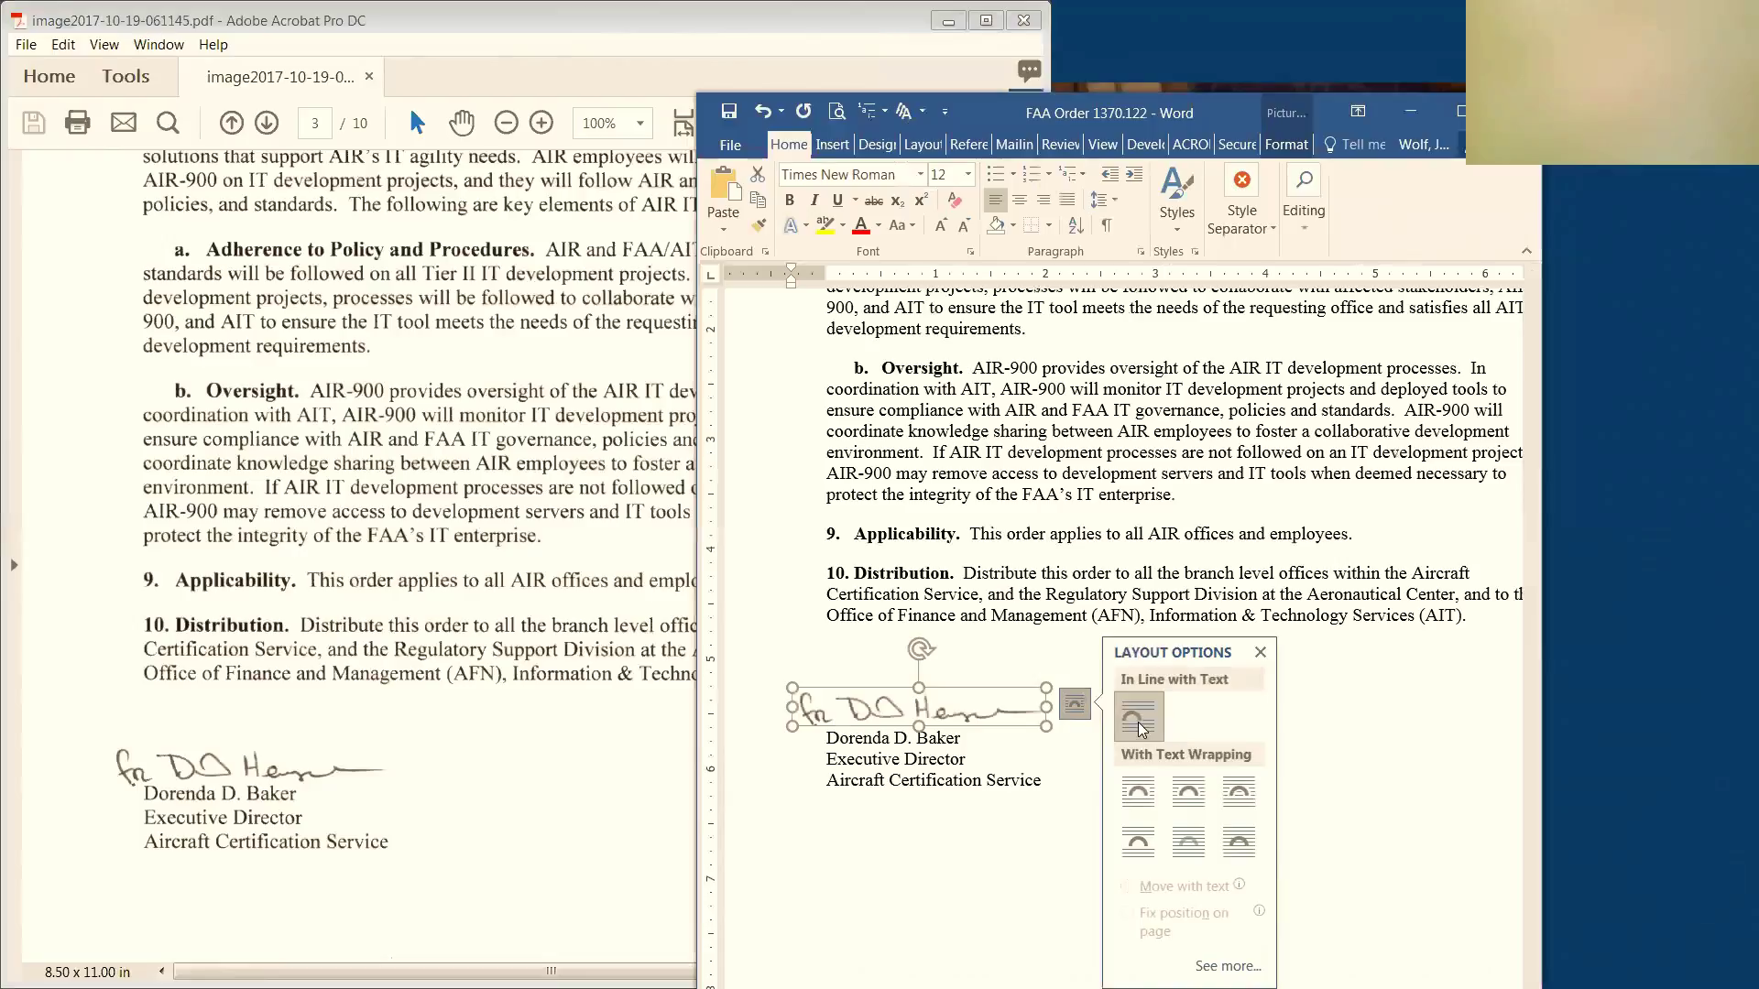
pyautogui.click(1069, 736)
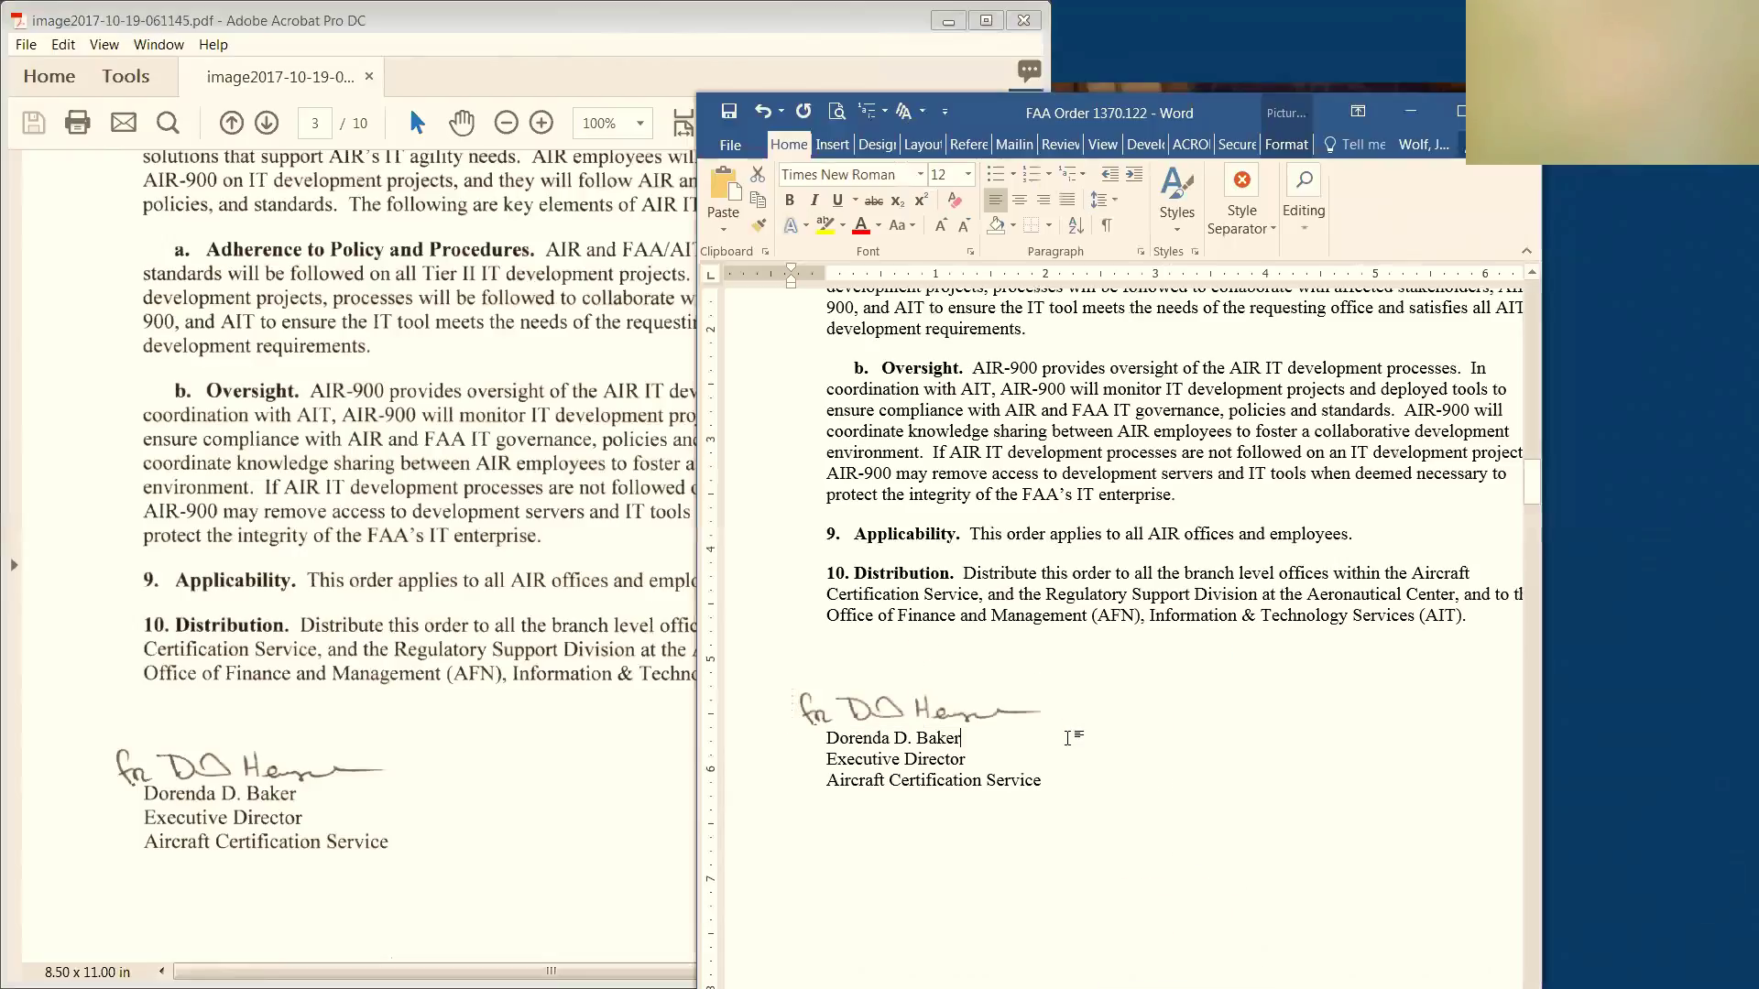
pyautogui.click(987, 713)
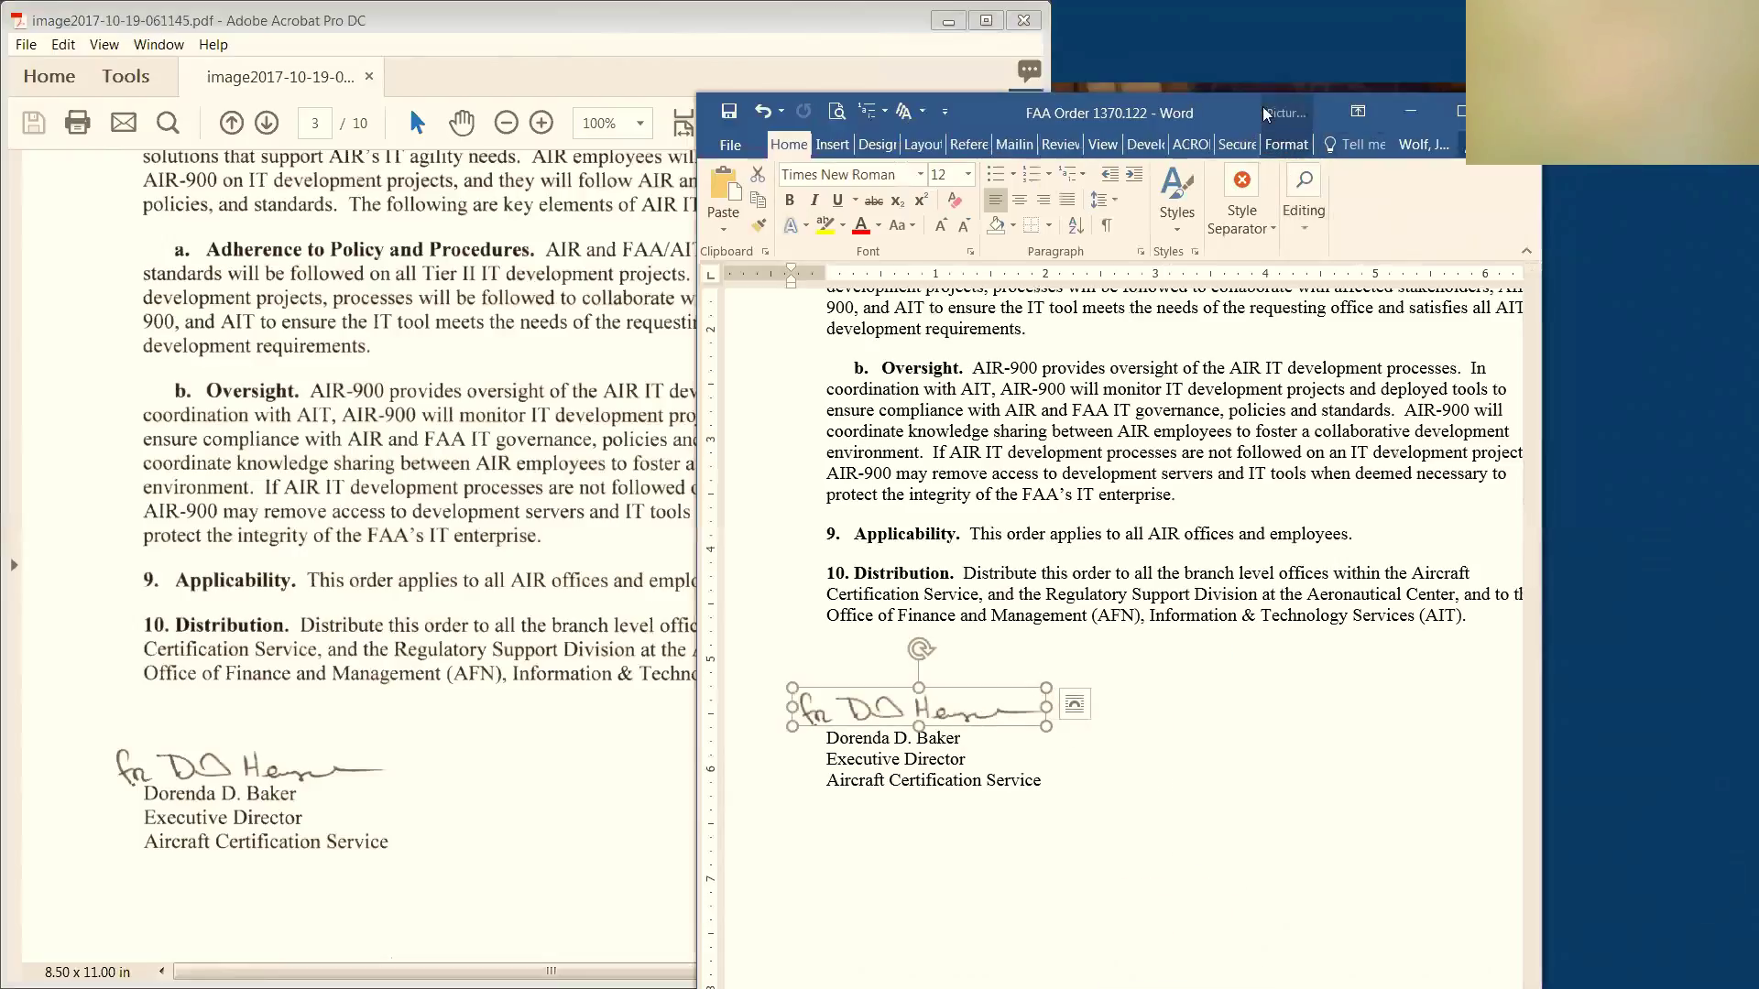
# Widen the Word window over the PDF to show the full page, and return to the signature block on page 3
pyautogui.doubleClick(1237, 103)
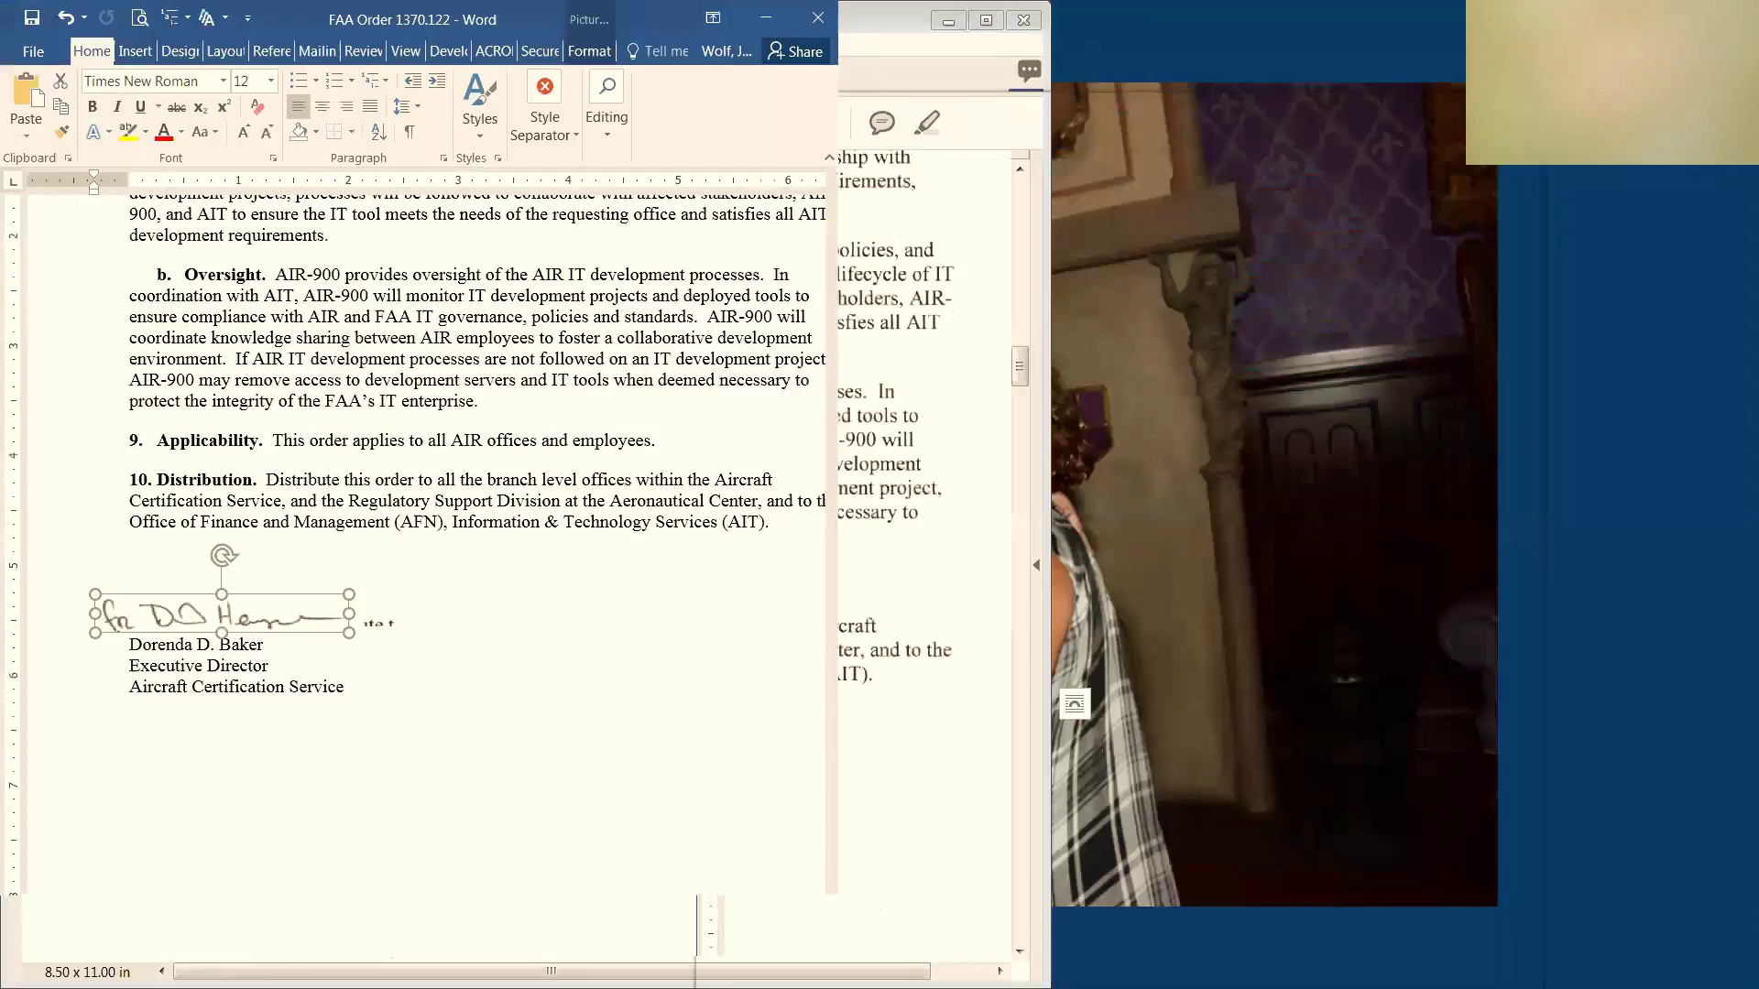
pyautogui.doubleClick(1405, 11)
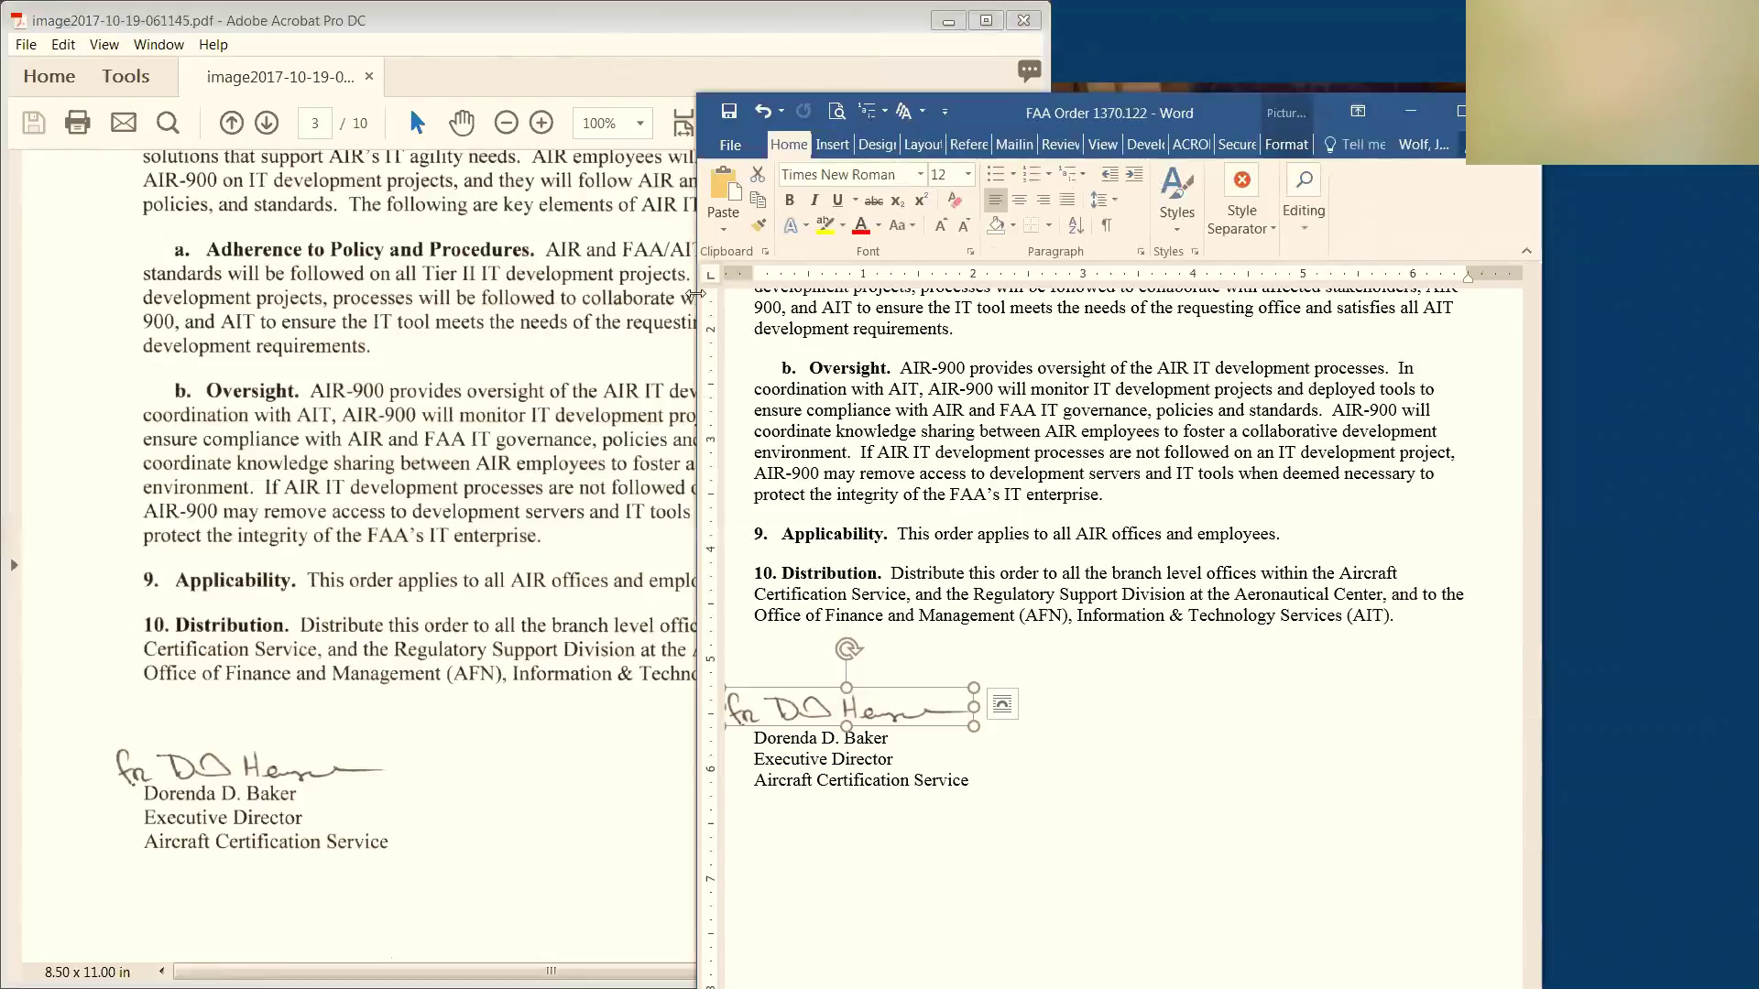
pyautogui.moveTo(697, 293); pyautogui.dragTo(90, 294)
pyautogui.scroll(10, 1163, 390)
pyautogui.scroll(15, 1163, 390)
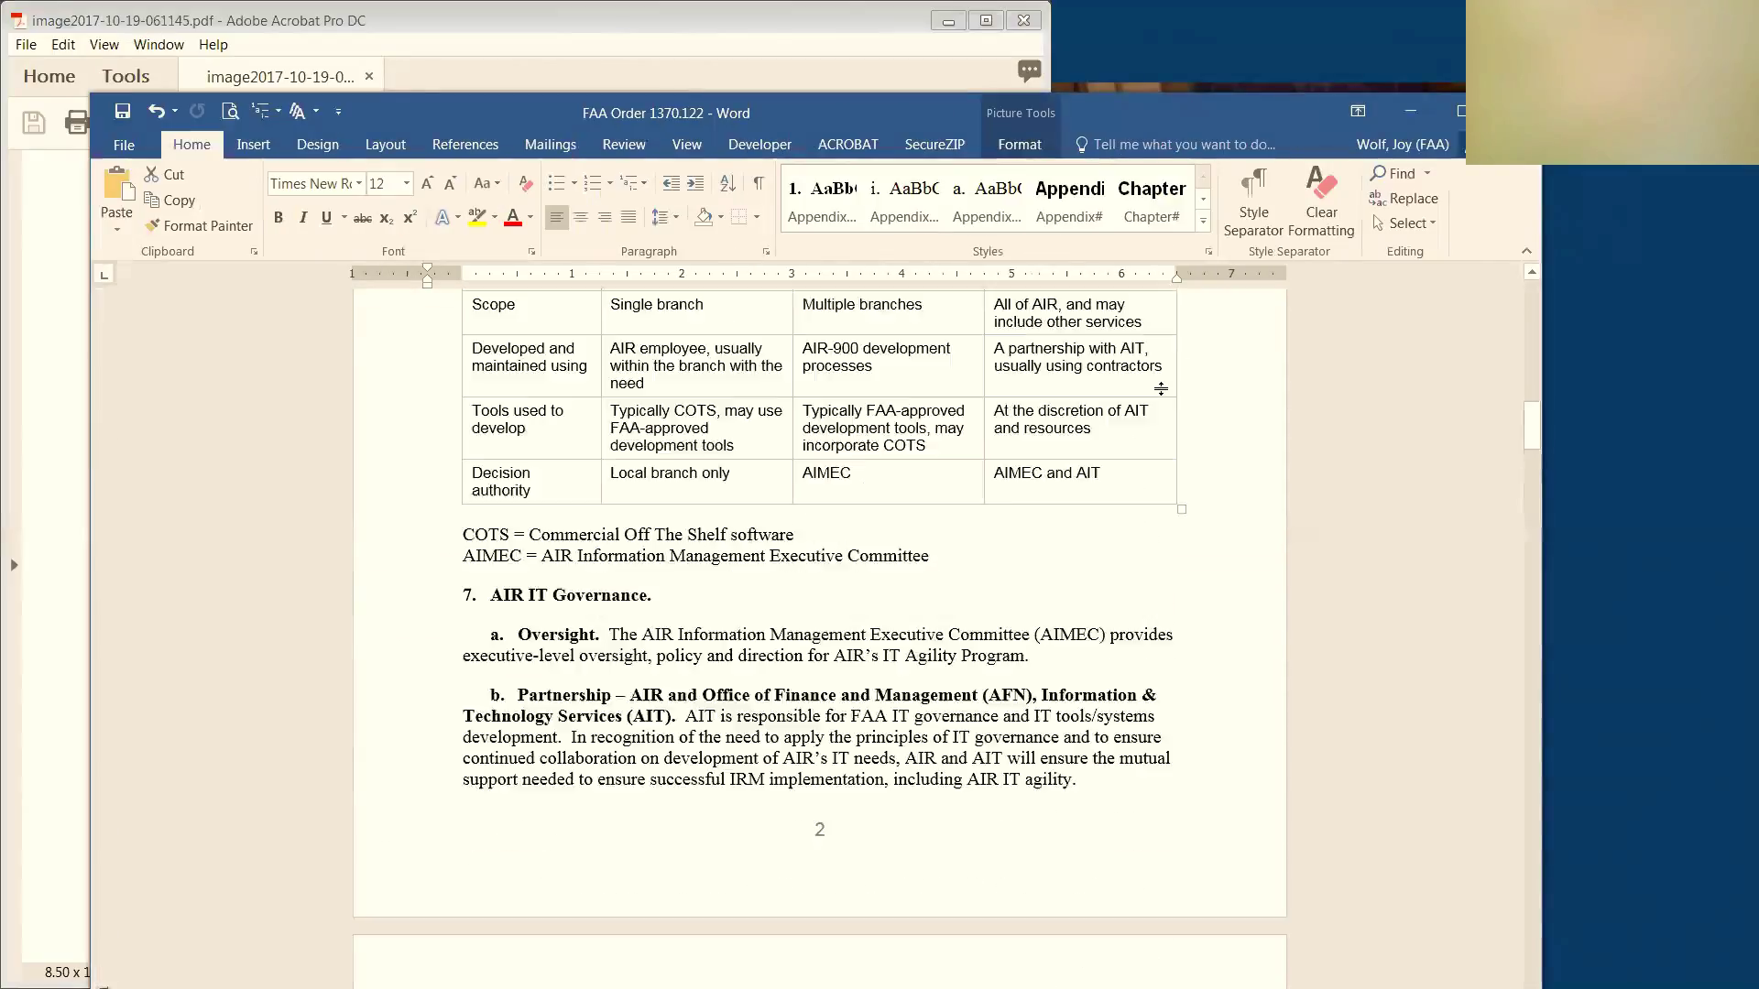
pyautogui.scroll(-20, 1162, 445)
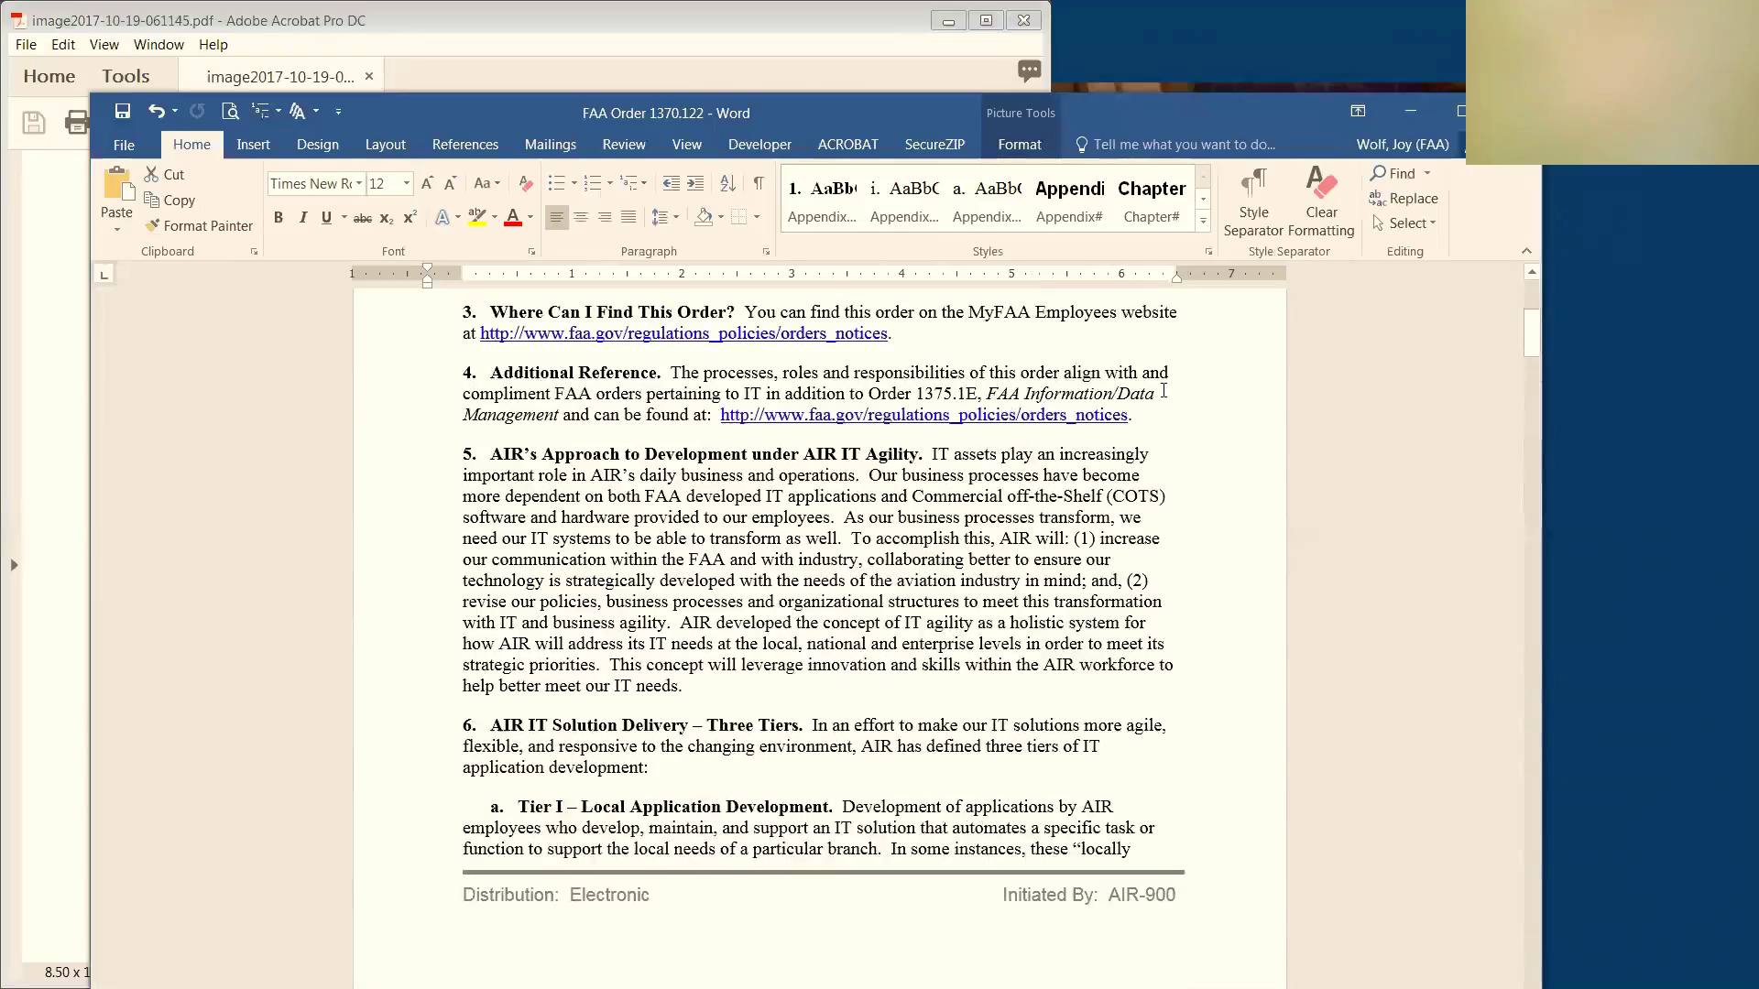
pyautogui.scroll(-8, 1161, 445)
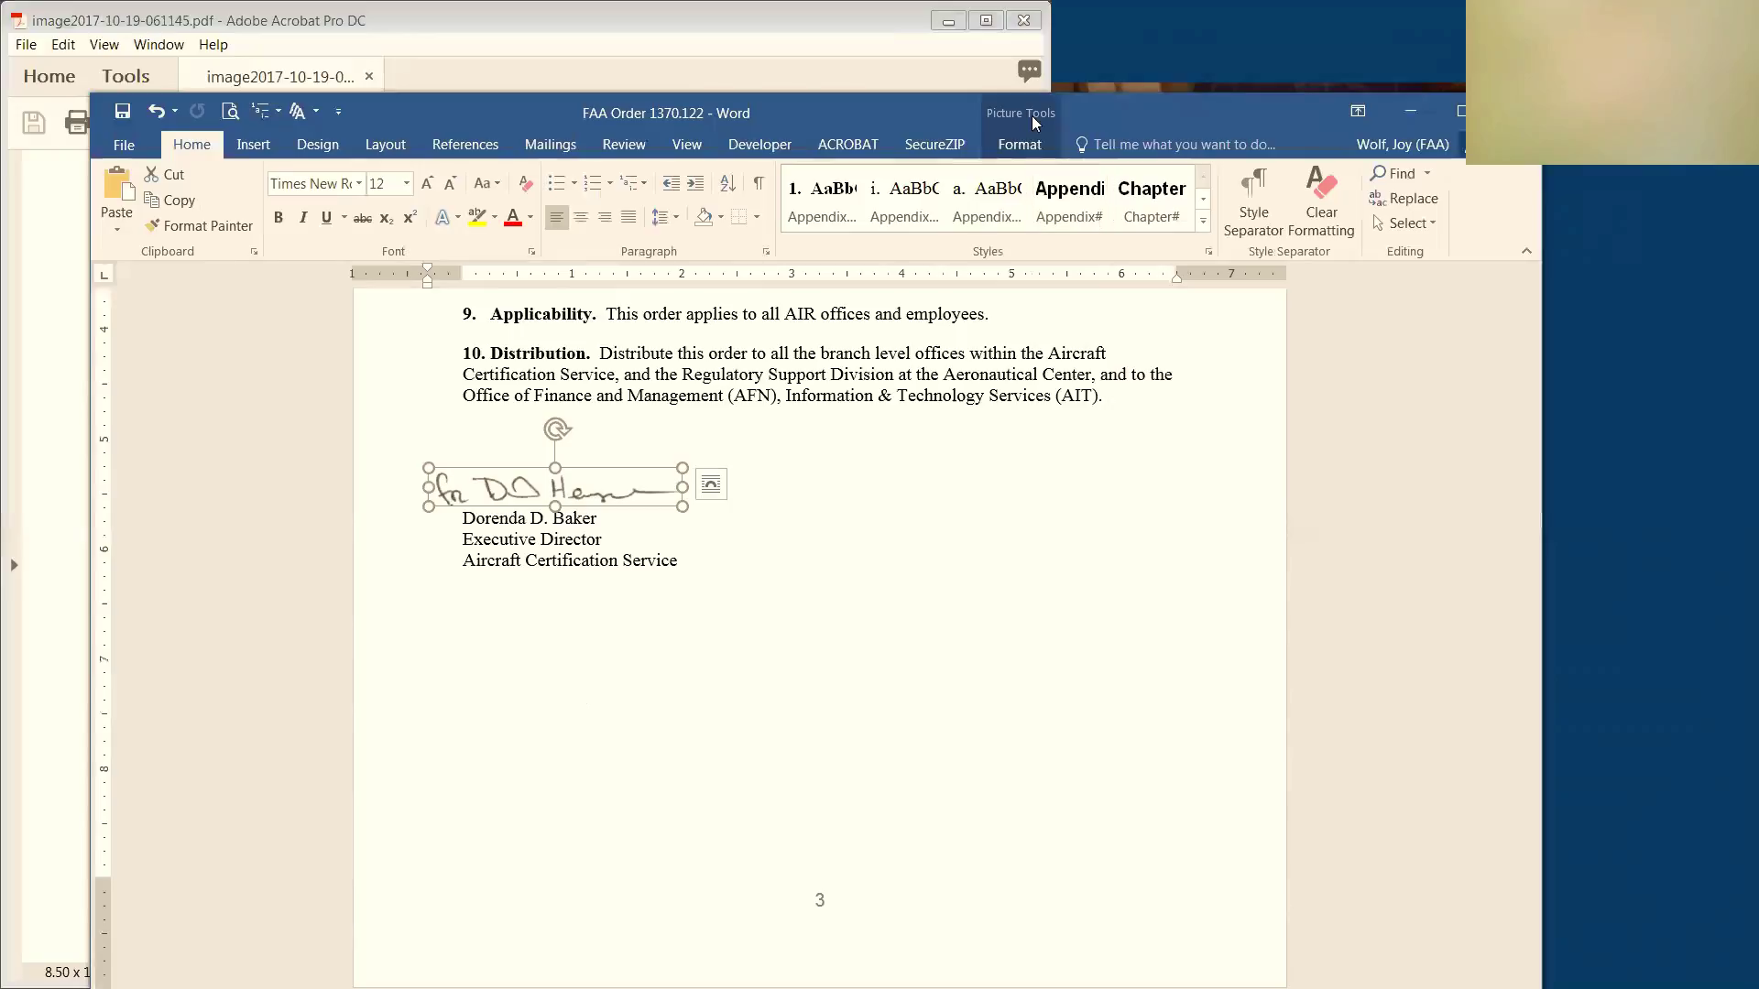
# Check the signature picture's position options for In Line with Text
pyautogui.click(1033, 143)
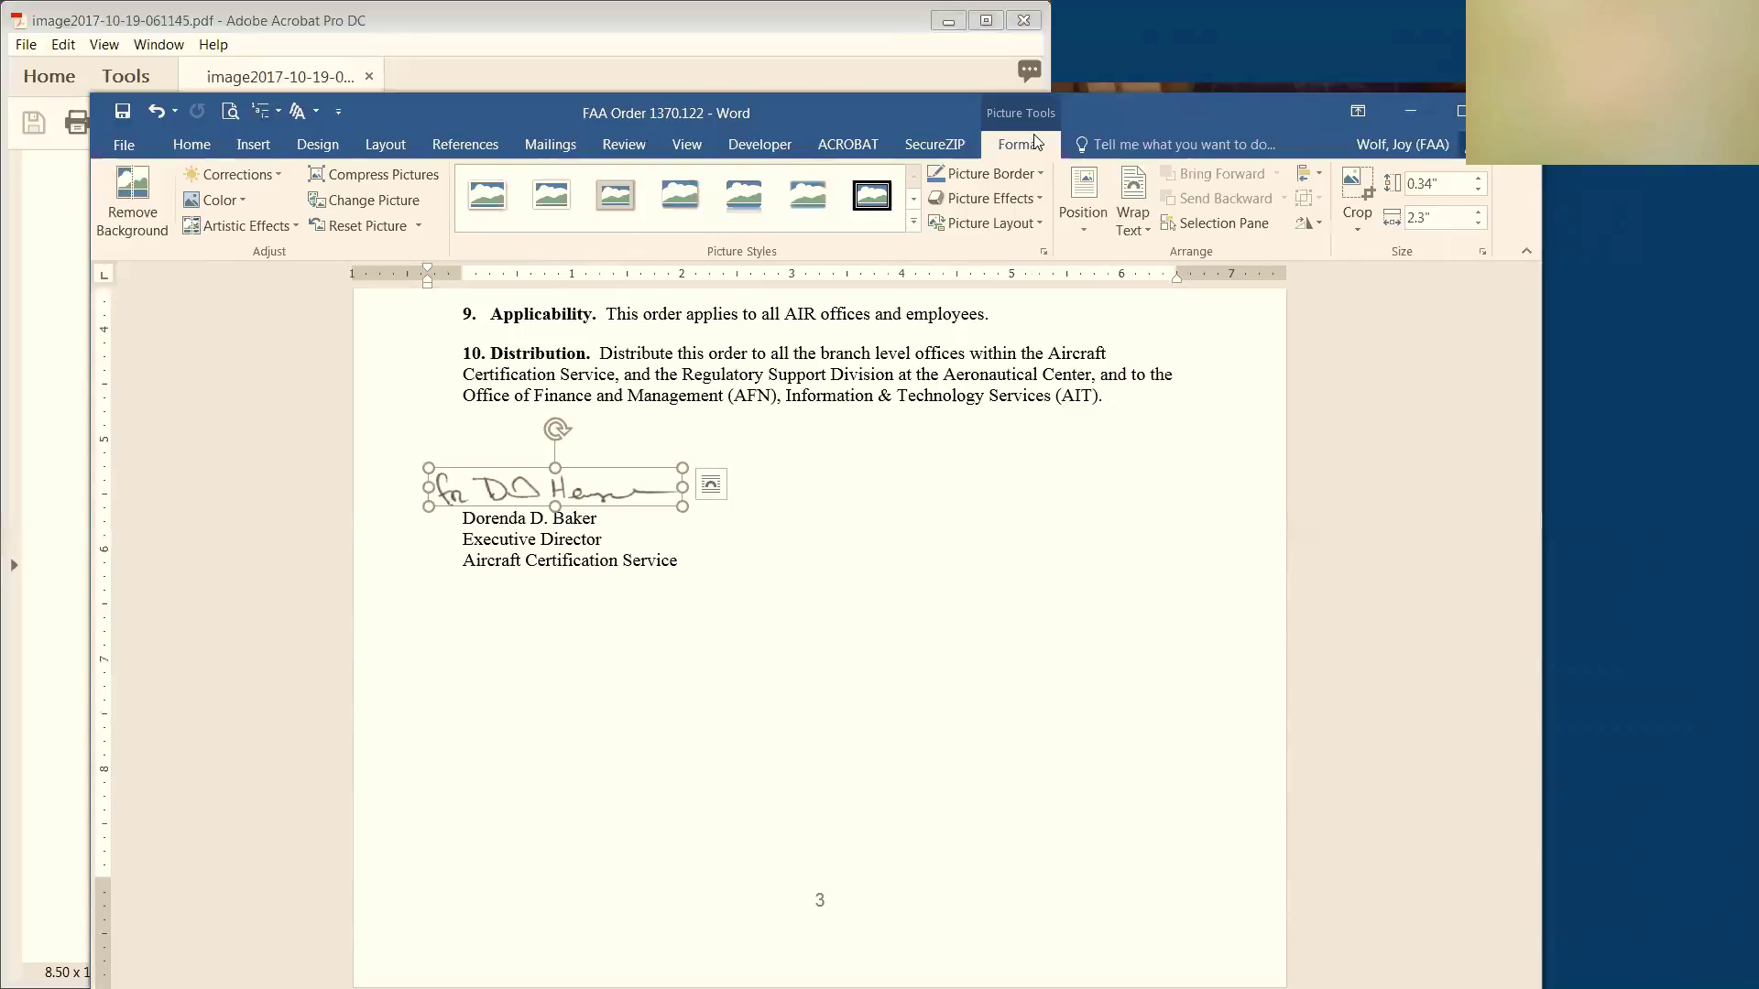
pyautogui.click(1082, 206)
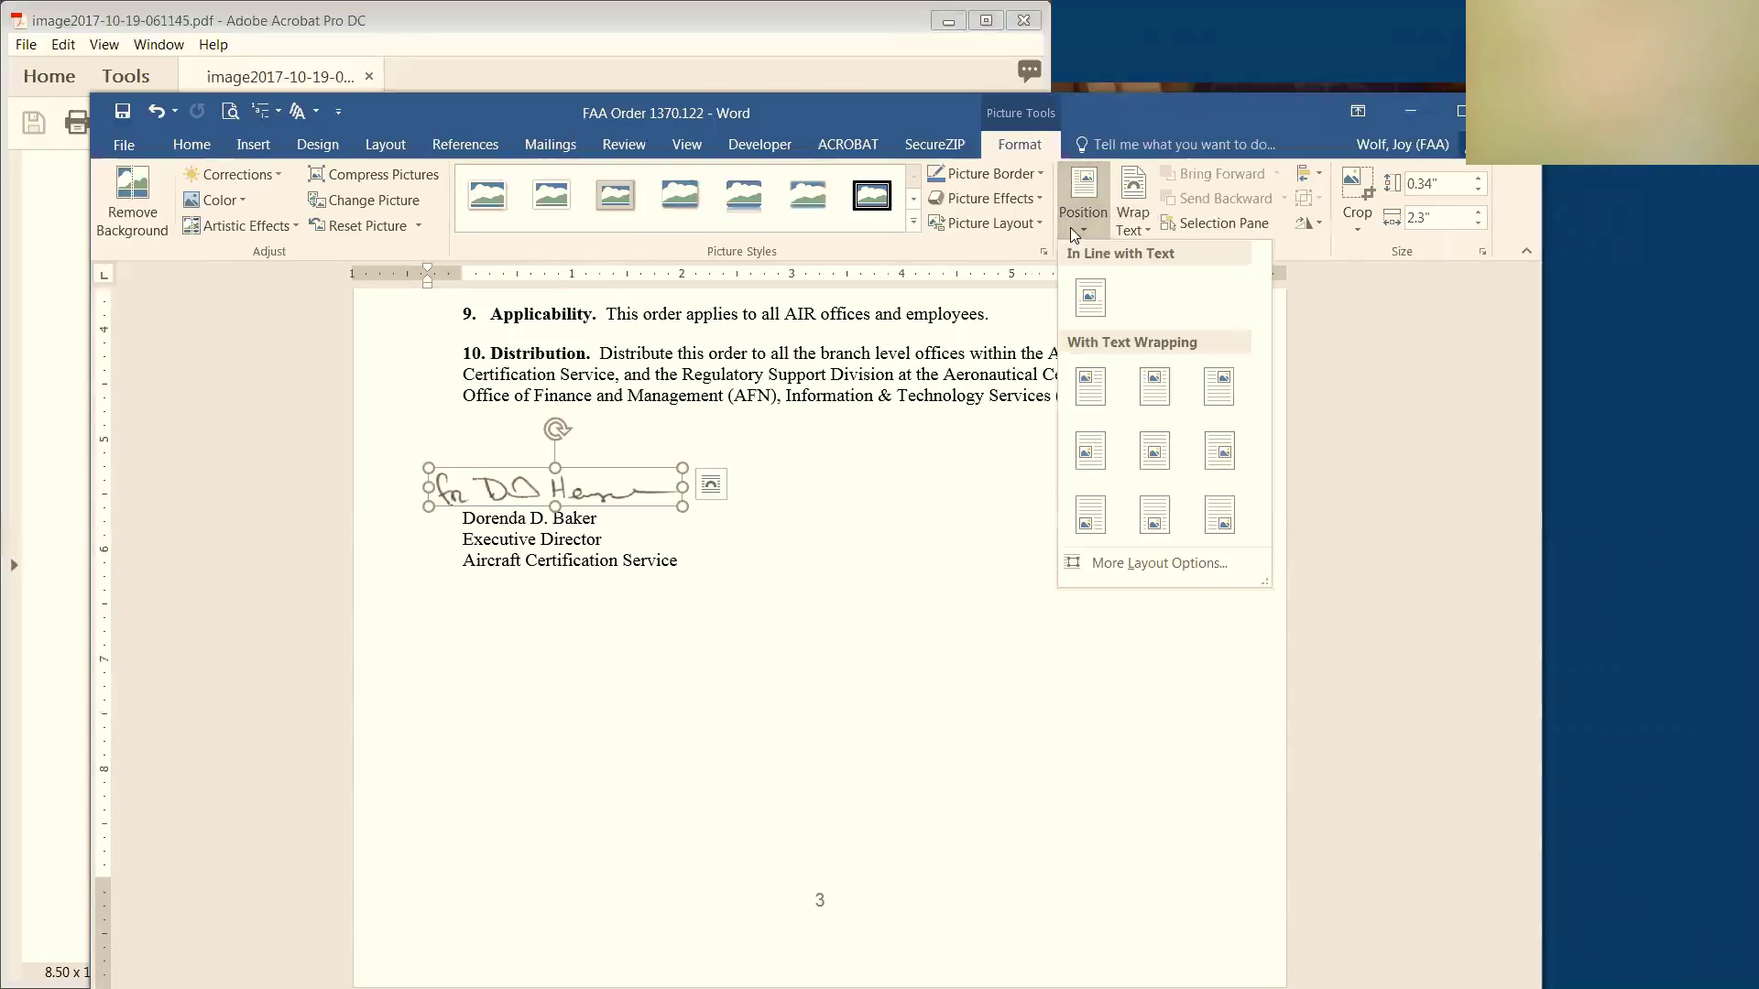
pyautogui.click(1096, 295)
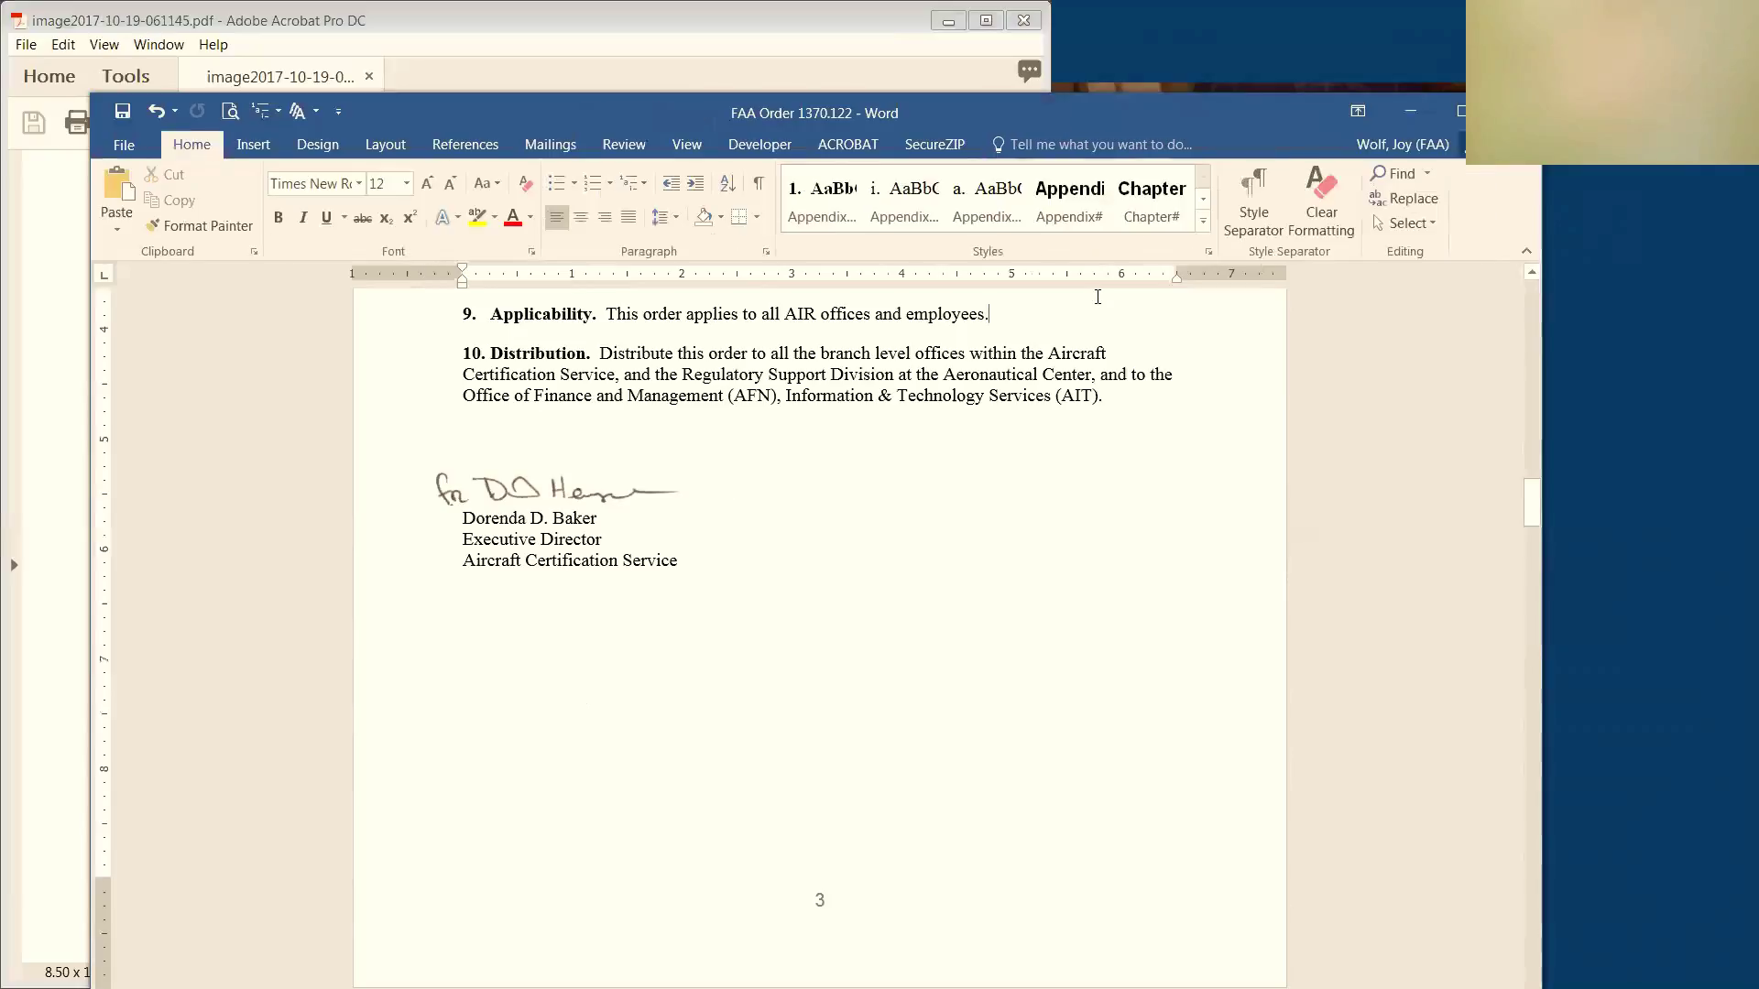
# Add an alt text description to the signature picture naming the actual signer and the executive director signed for
pyautogui.click(589, 500)
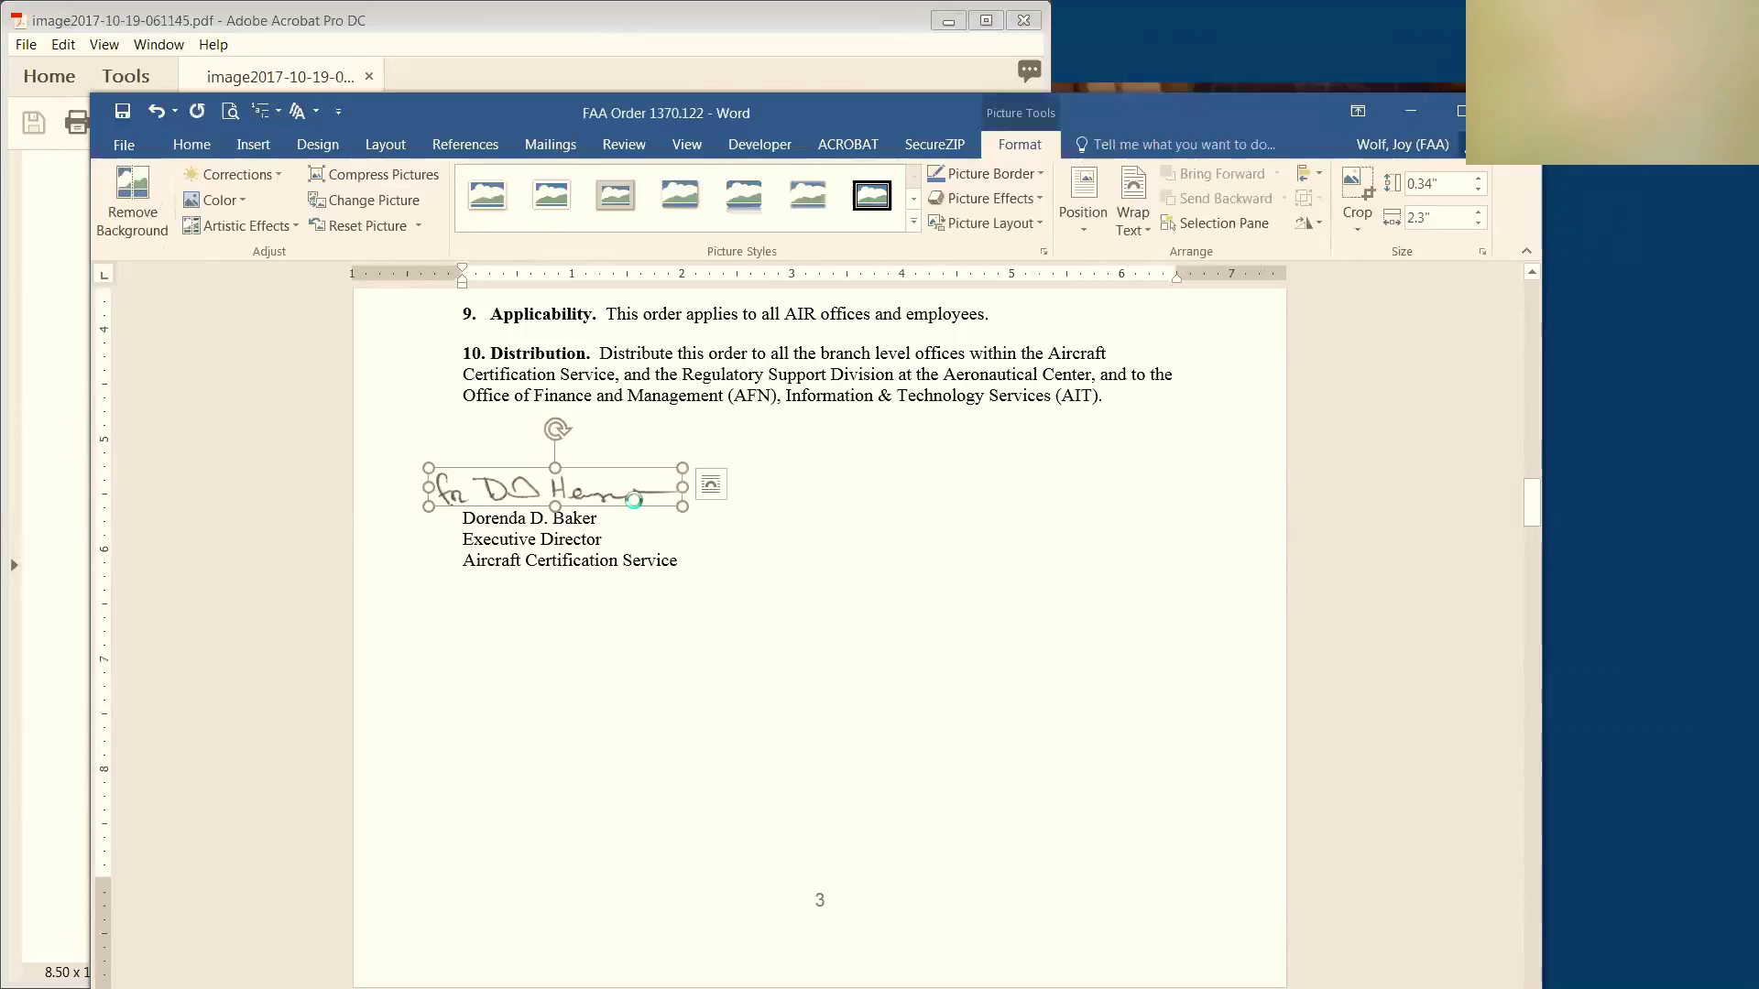
pyautogui.rightClick(634, 500)
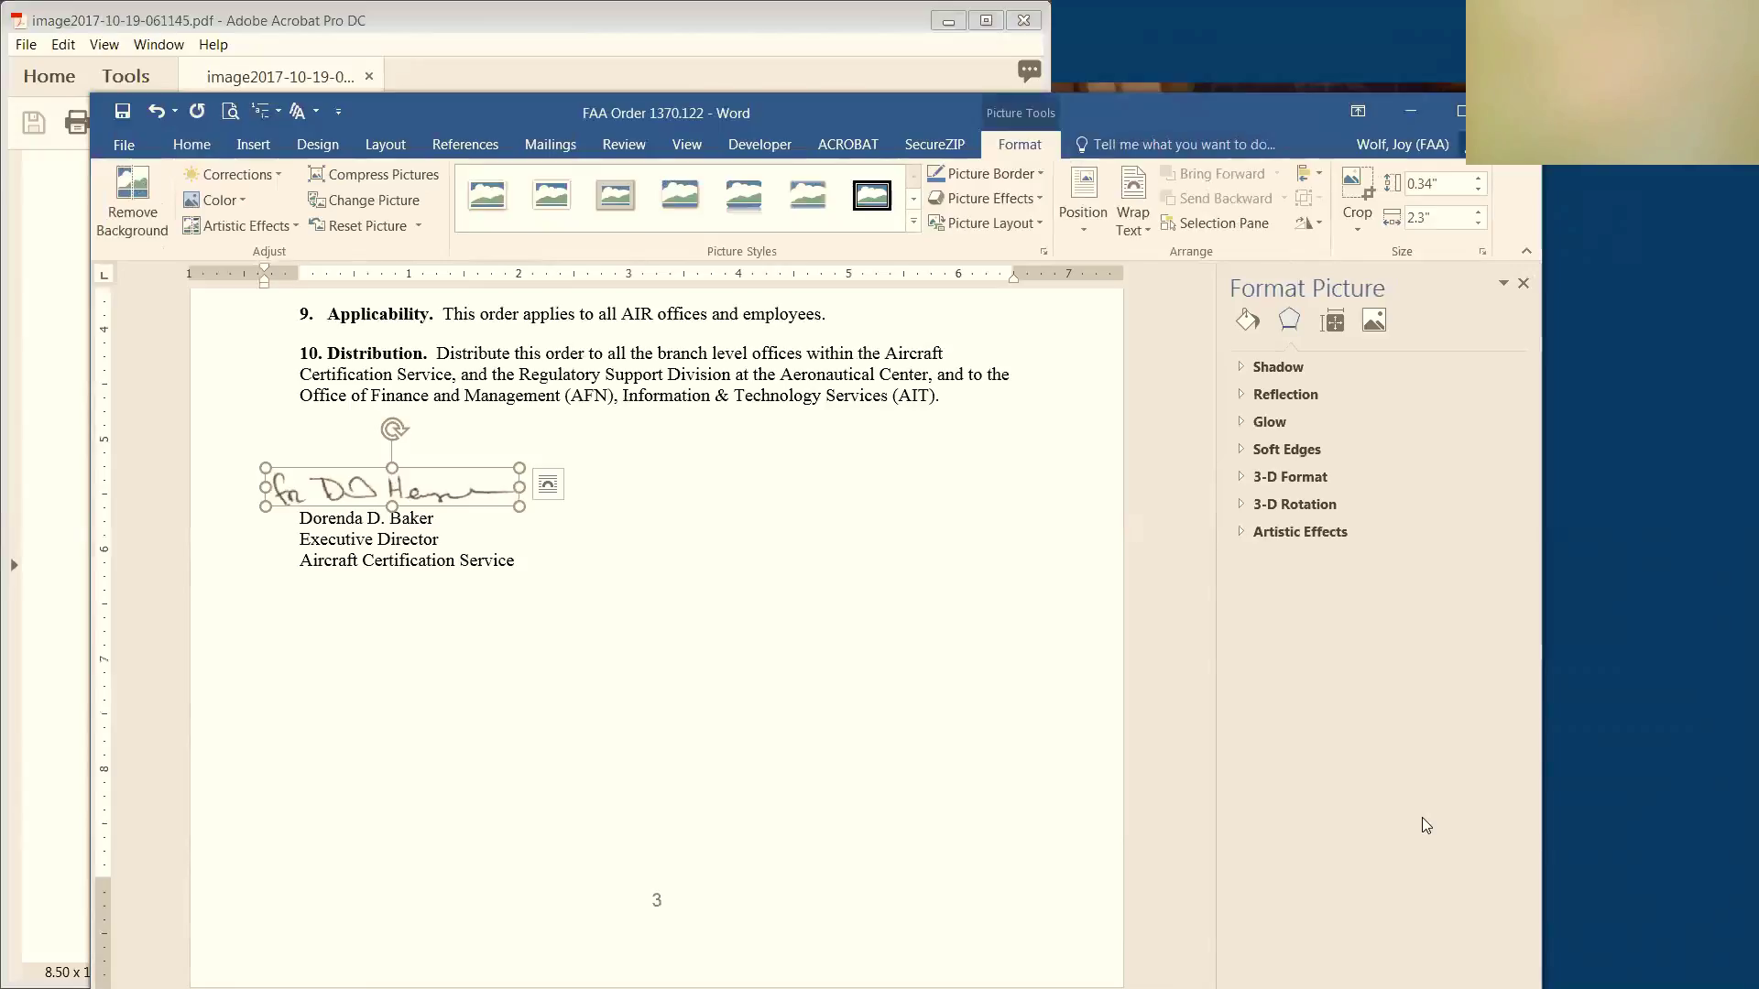
pyautogui.click(1338, 328)
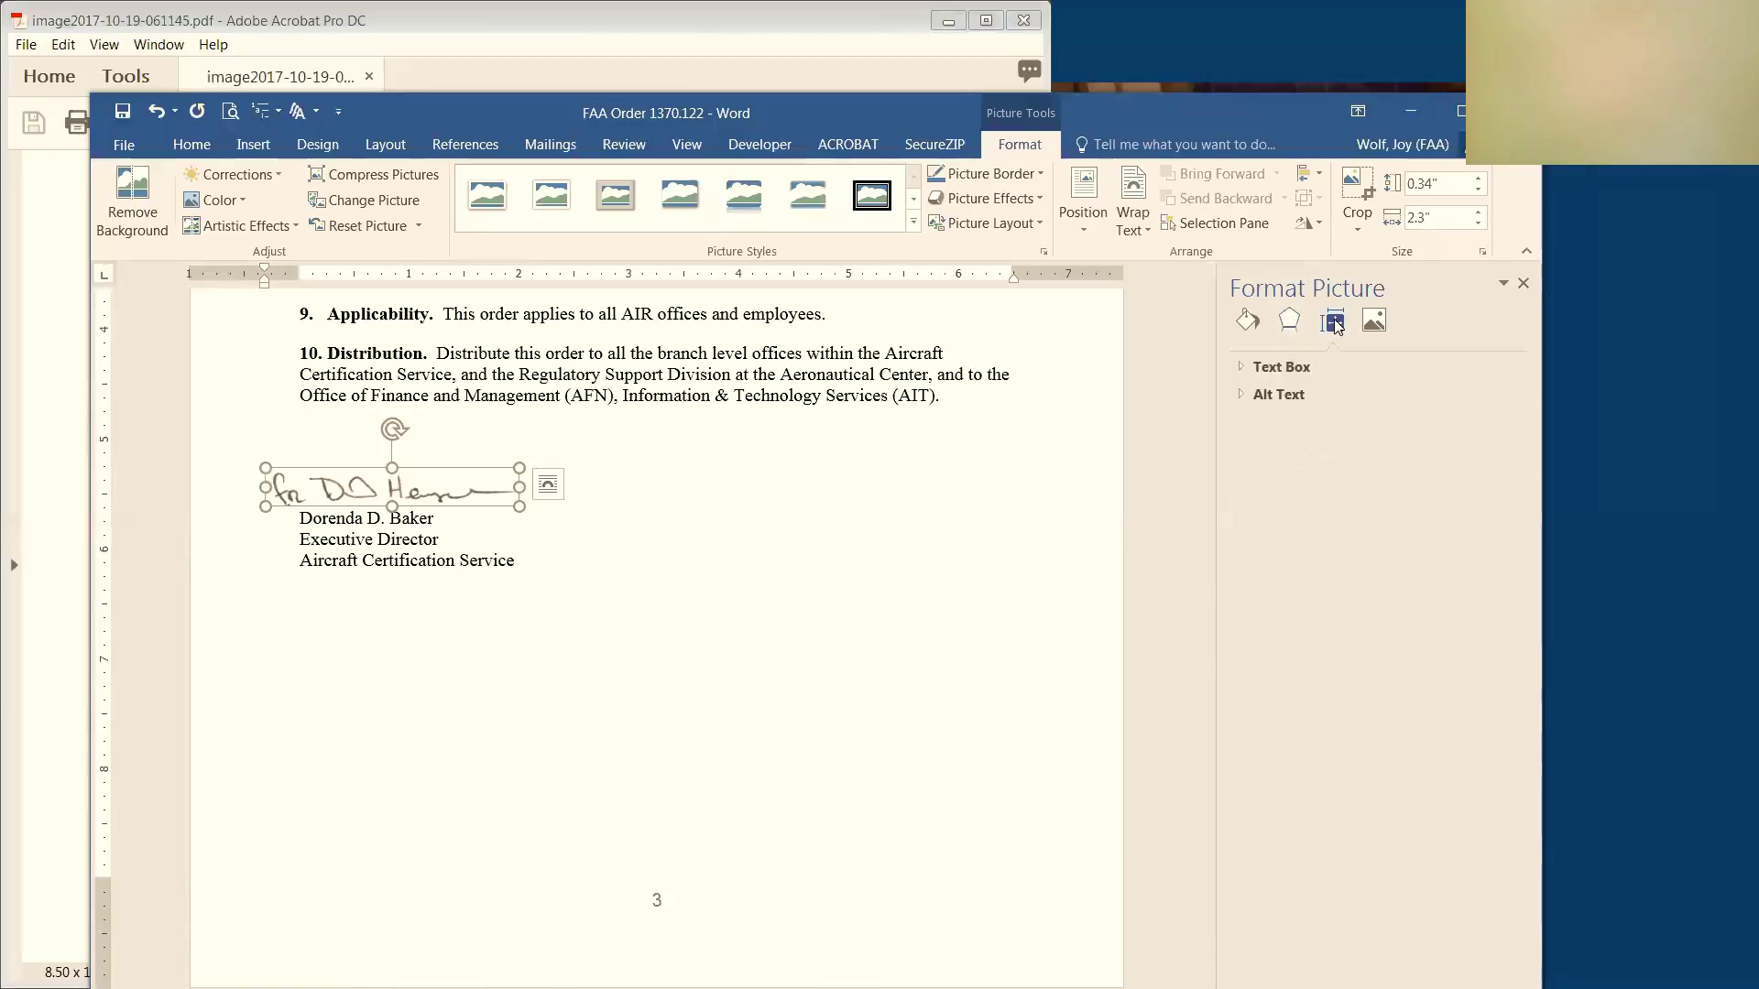
pyautogui.click(1242, 392)
pyautogui.click(1324, 536)
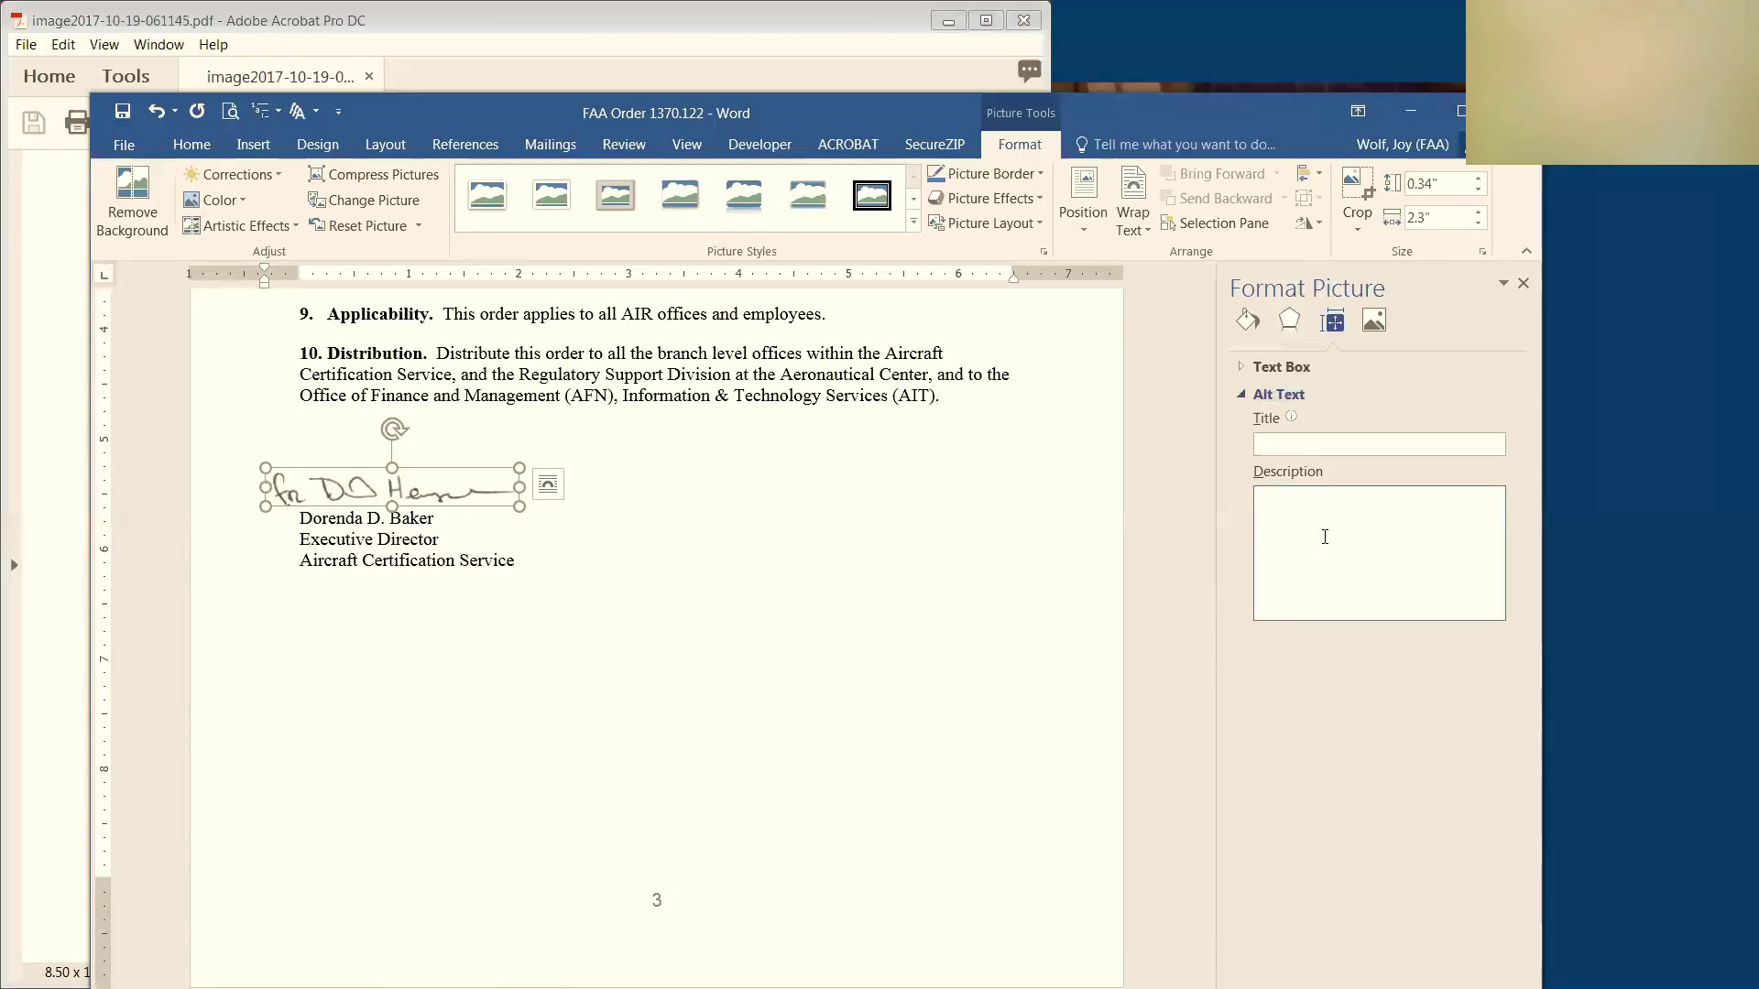
pyautogui.write('David Hempe signature for Dorenda D. Baker')
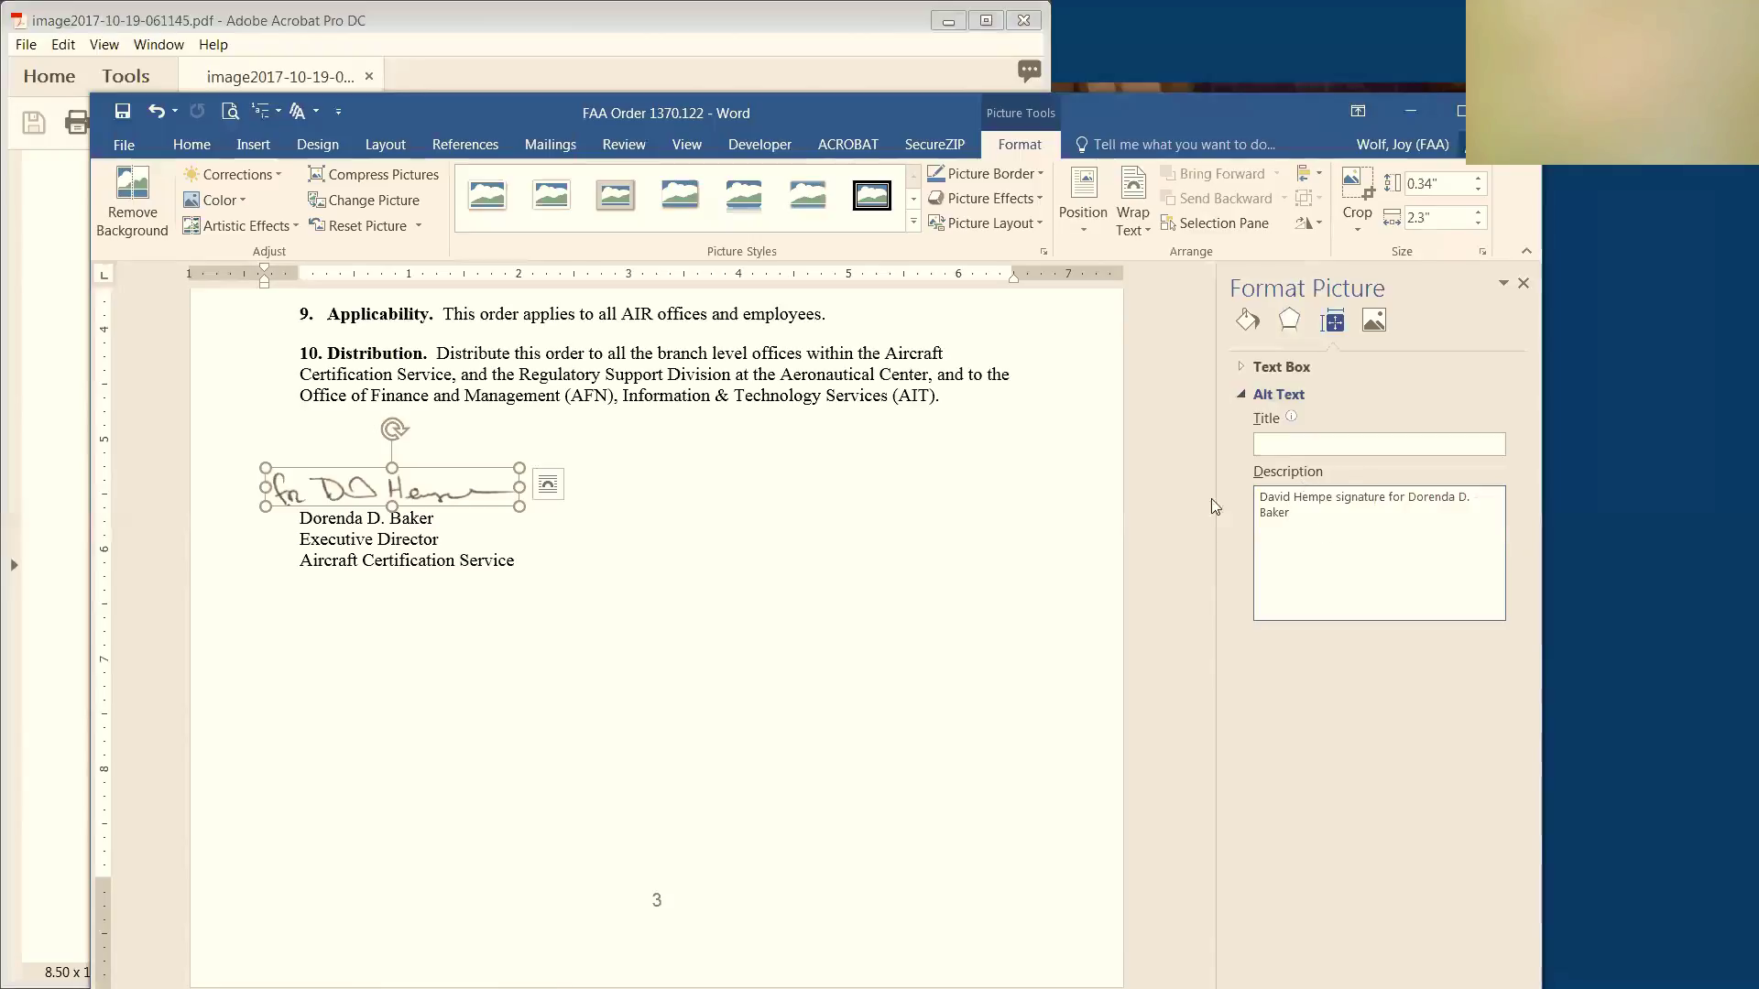
# Reselect the signature picture to verify its stored alt text description, and close the picture formatting pane
pyautogui.click(477, 518)
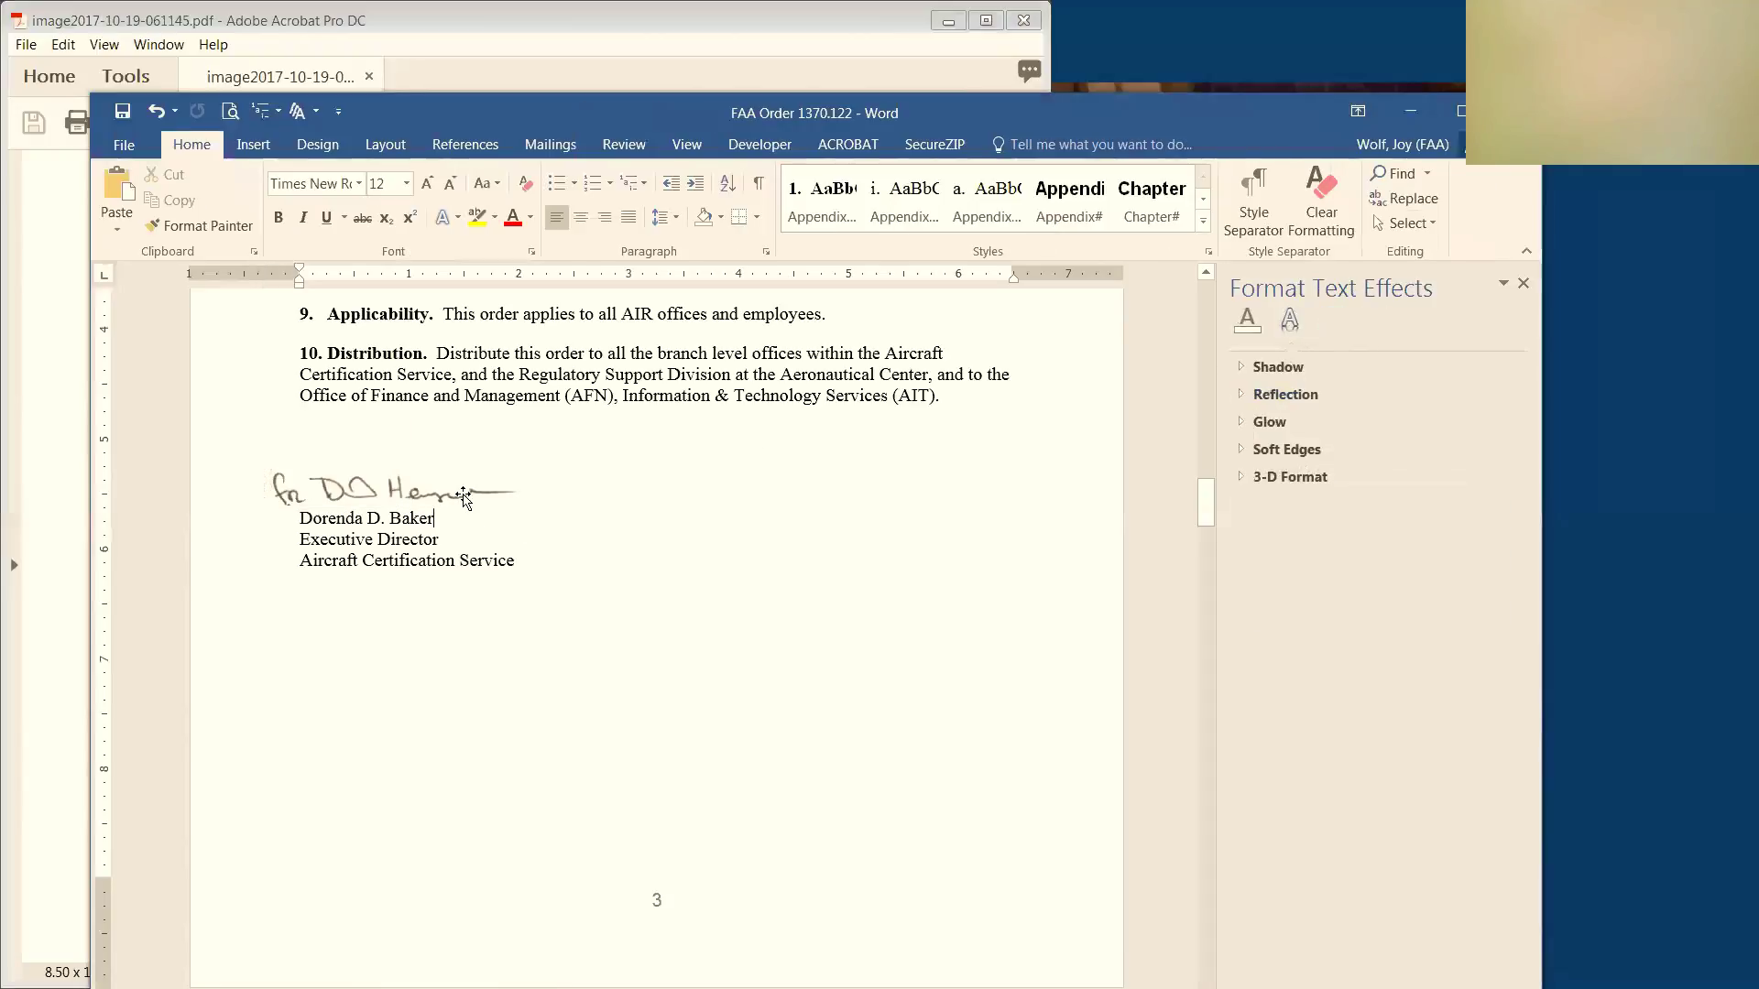
pyautogui.click(429, 494)
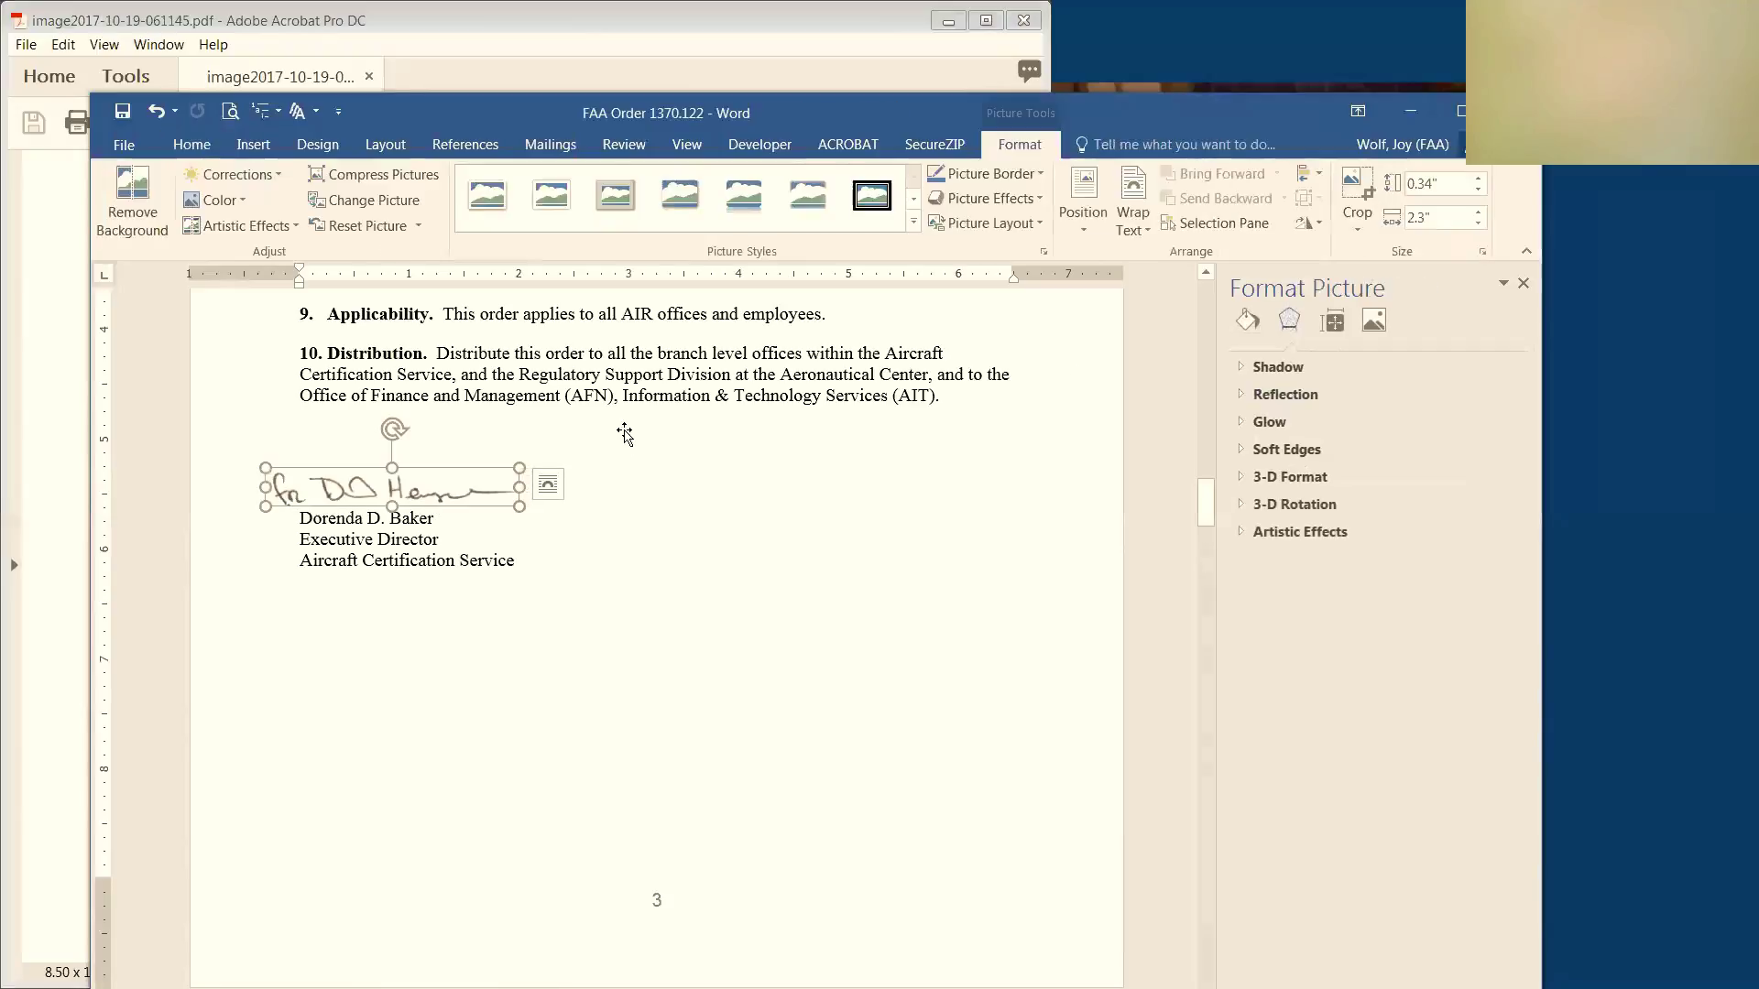
pyautogui.click(1334, 323)
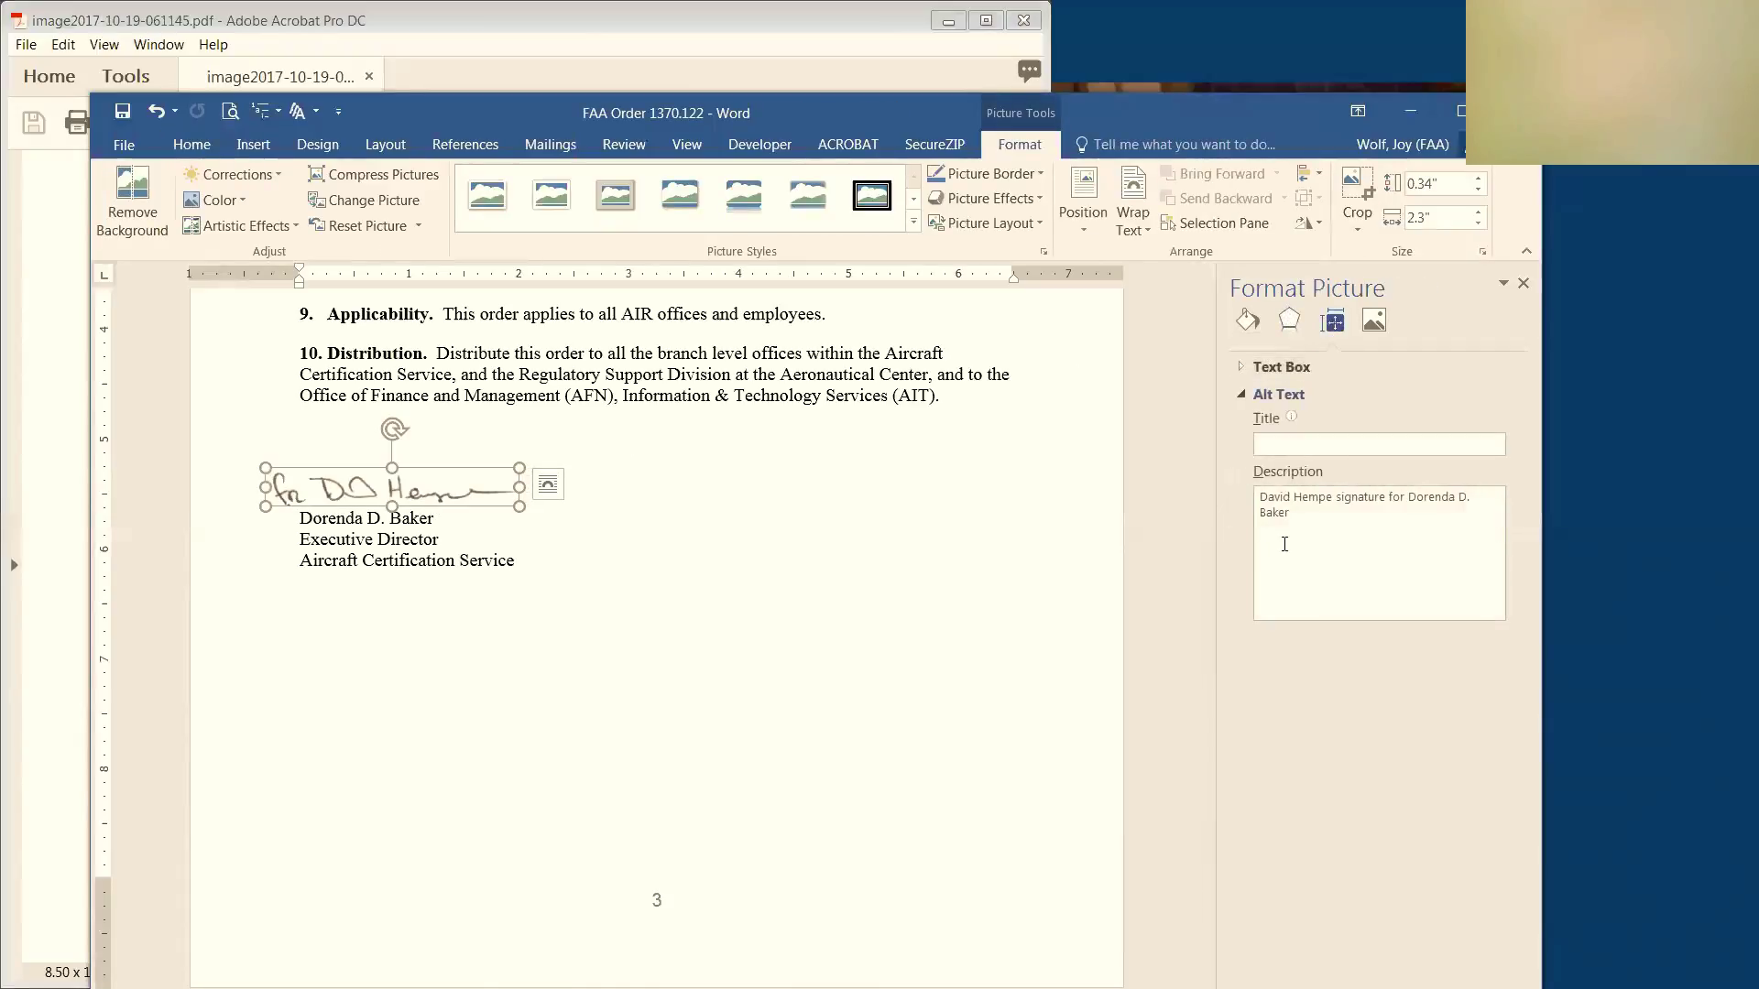
pyautogui.click(1524, 283)
pyautogui.click(1101, 510)
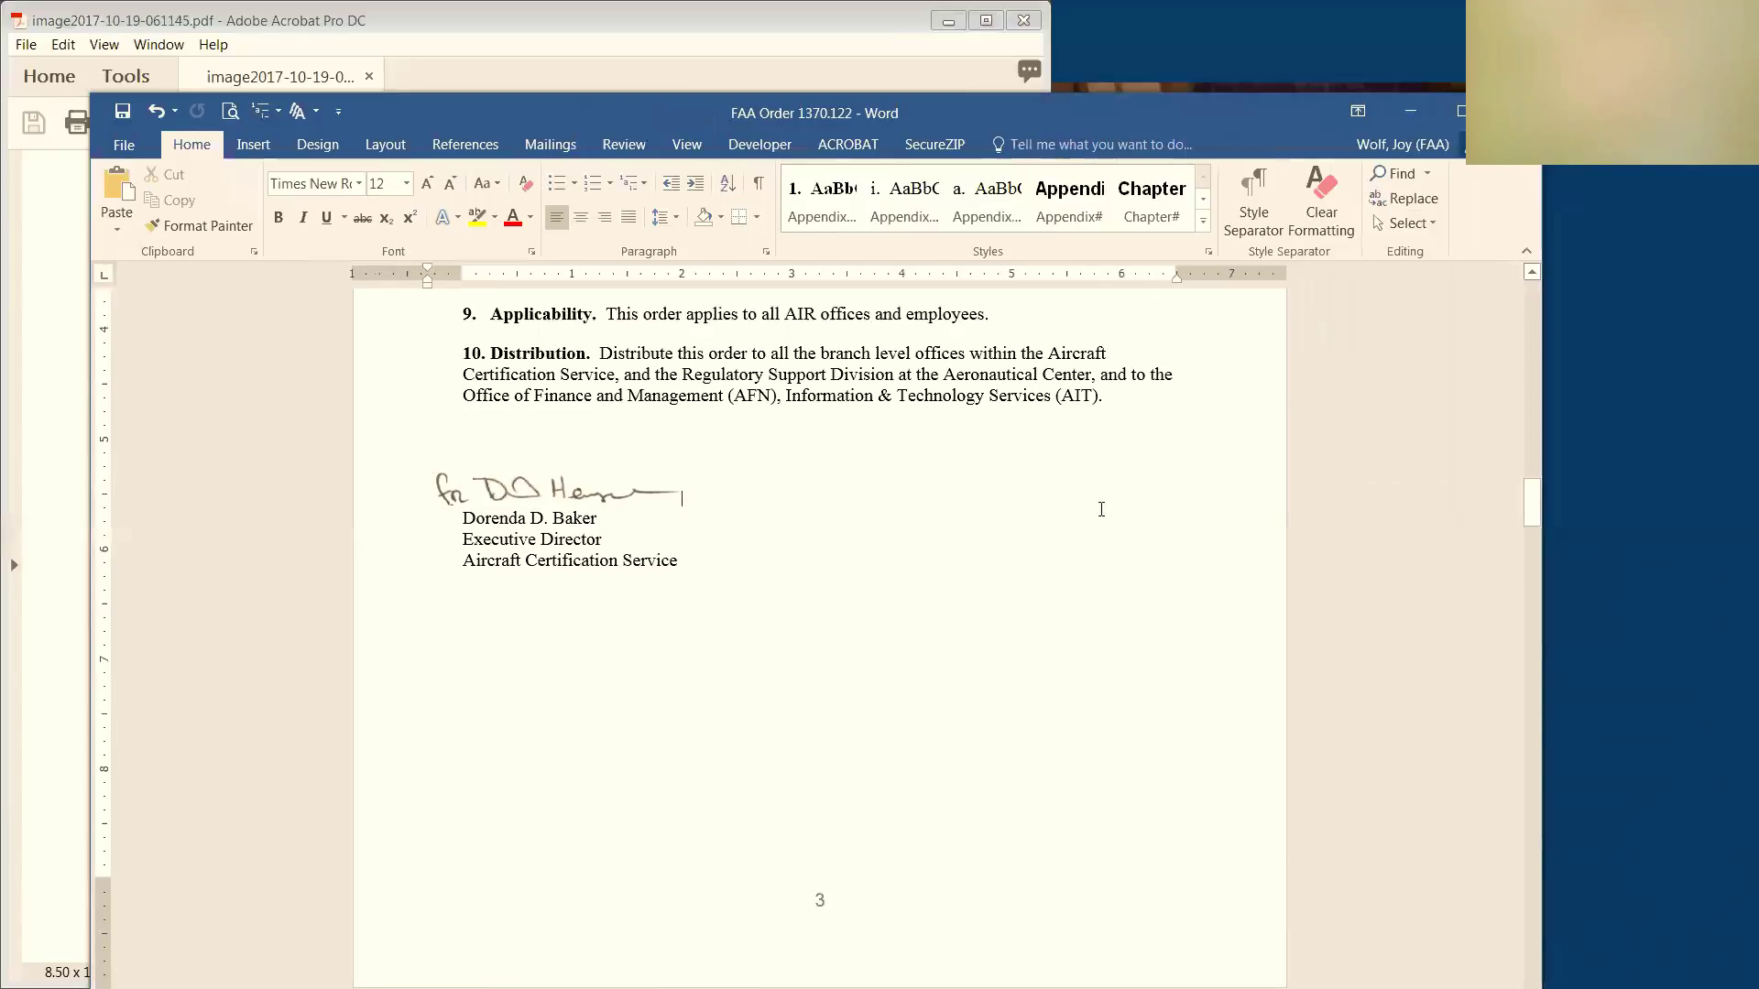
# Return to the order's first page and select the title text on the SUBJ line
pyautogui.scroll(10, 1101, 510)
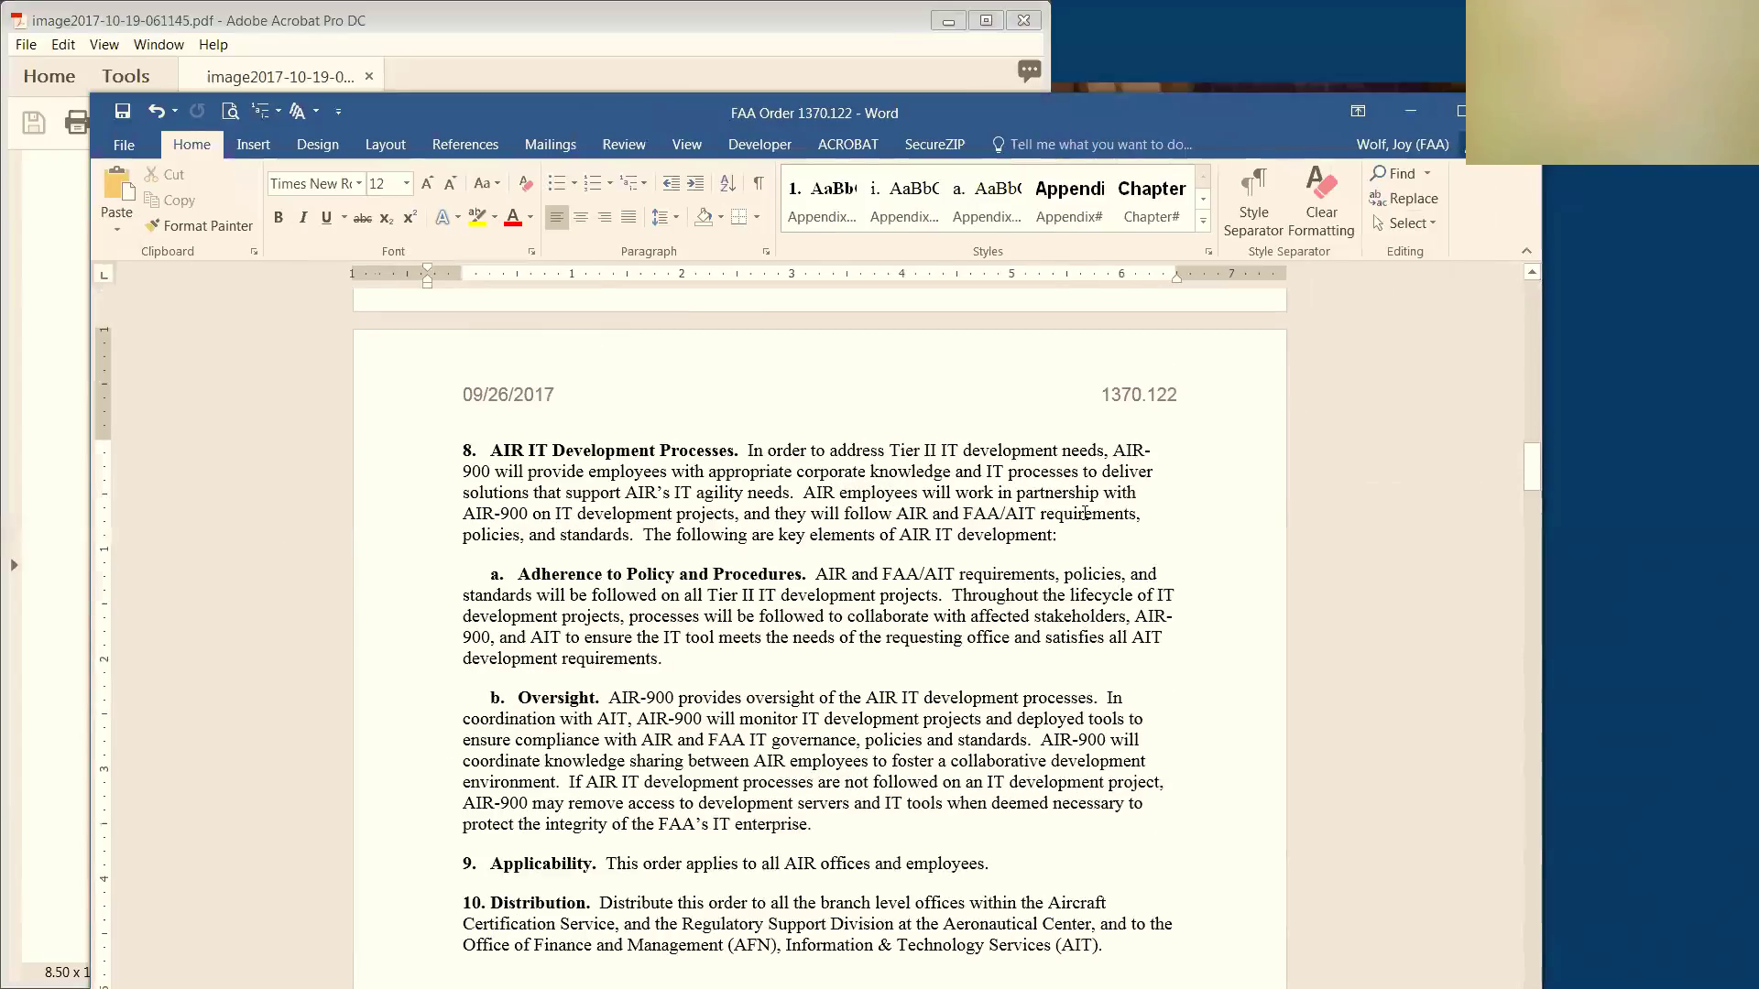
pyautogui.scroll(6, 1085, 513)
pyautogui.moveTo(1529, 442); pyautogui.dragTo(1523, 258)
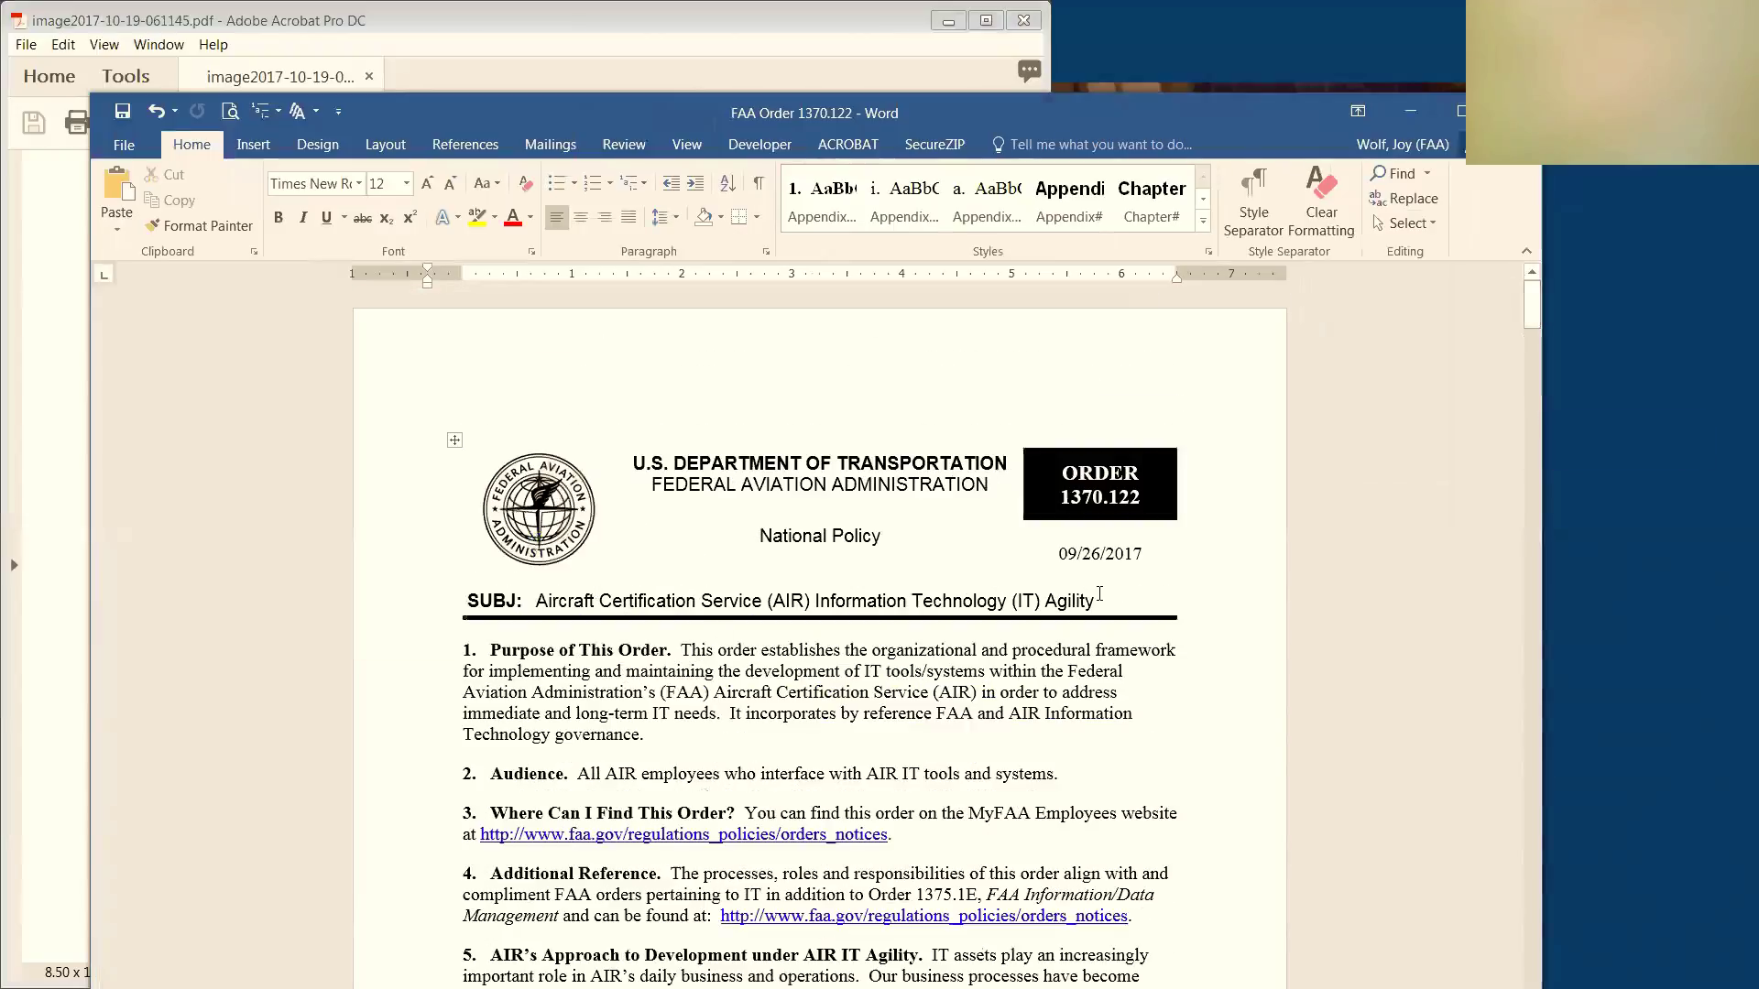
pyautogui.moveTo(1095, 601); pyautogui.dragTo(589, 606)
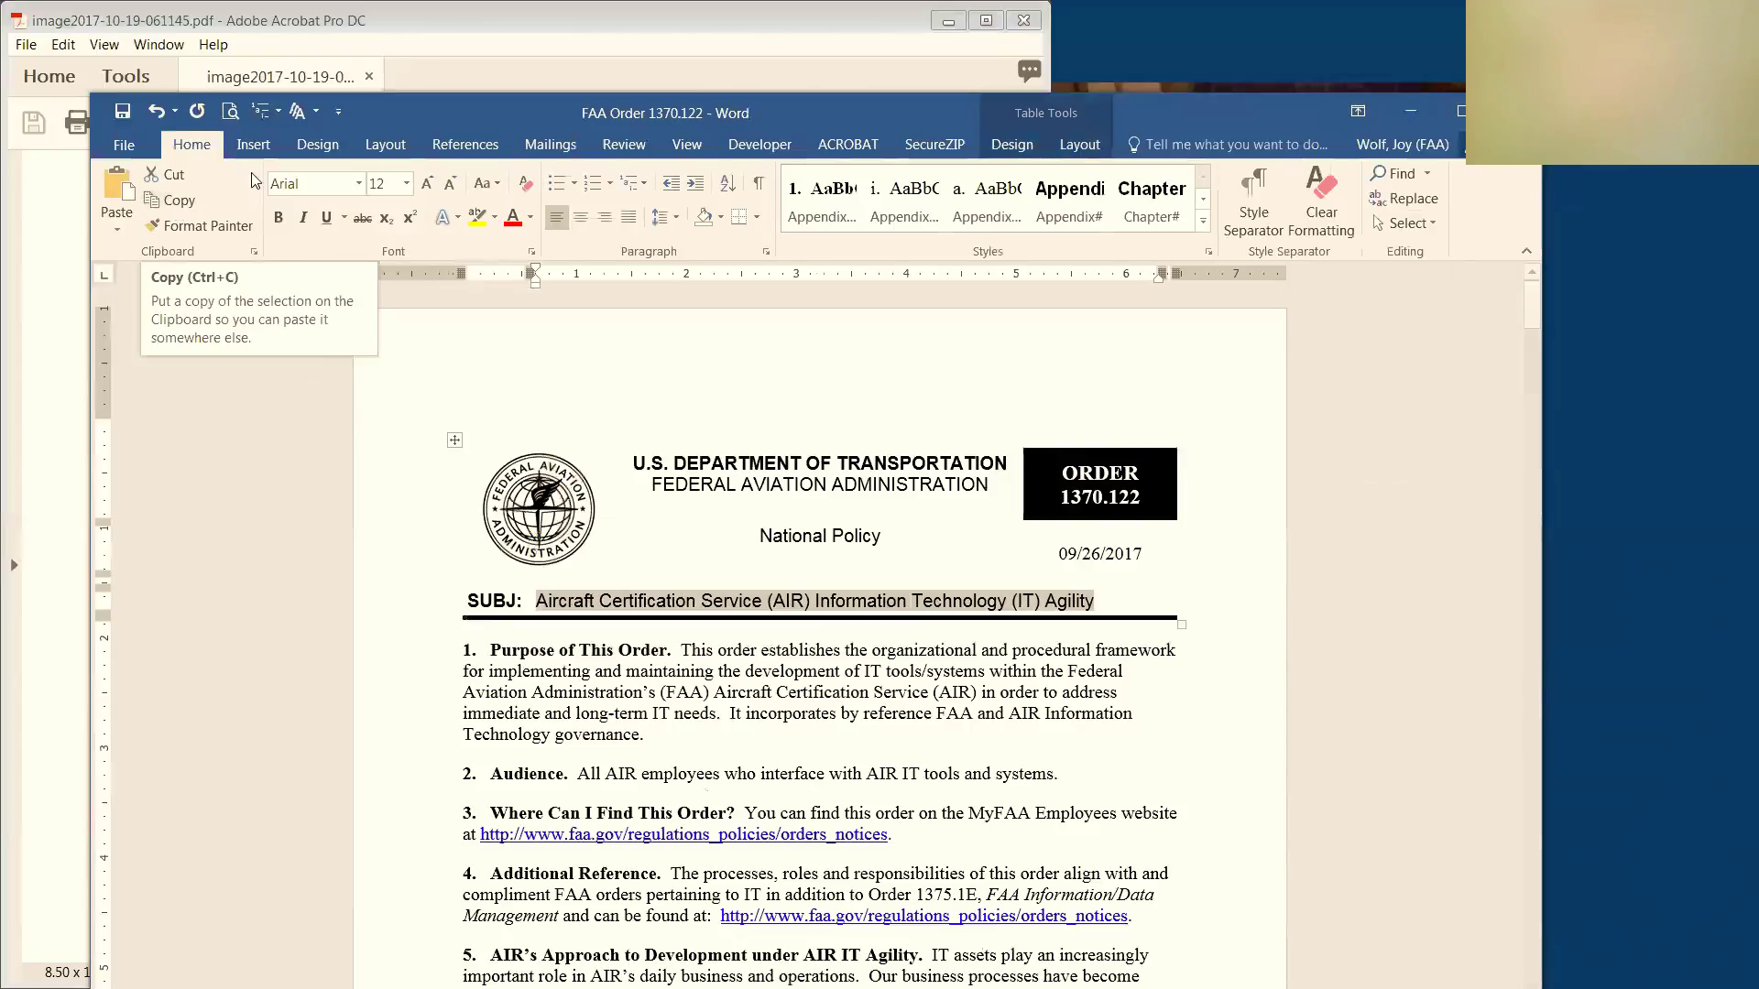
# Save the document as the PDF FAA Order 1370.122 in the Order 1370.122 folder, with standard optimization and opening after publishing
pyautogui.click(125, 147)
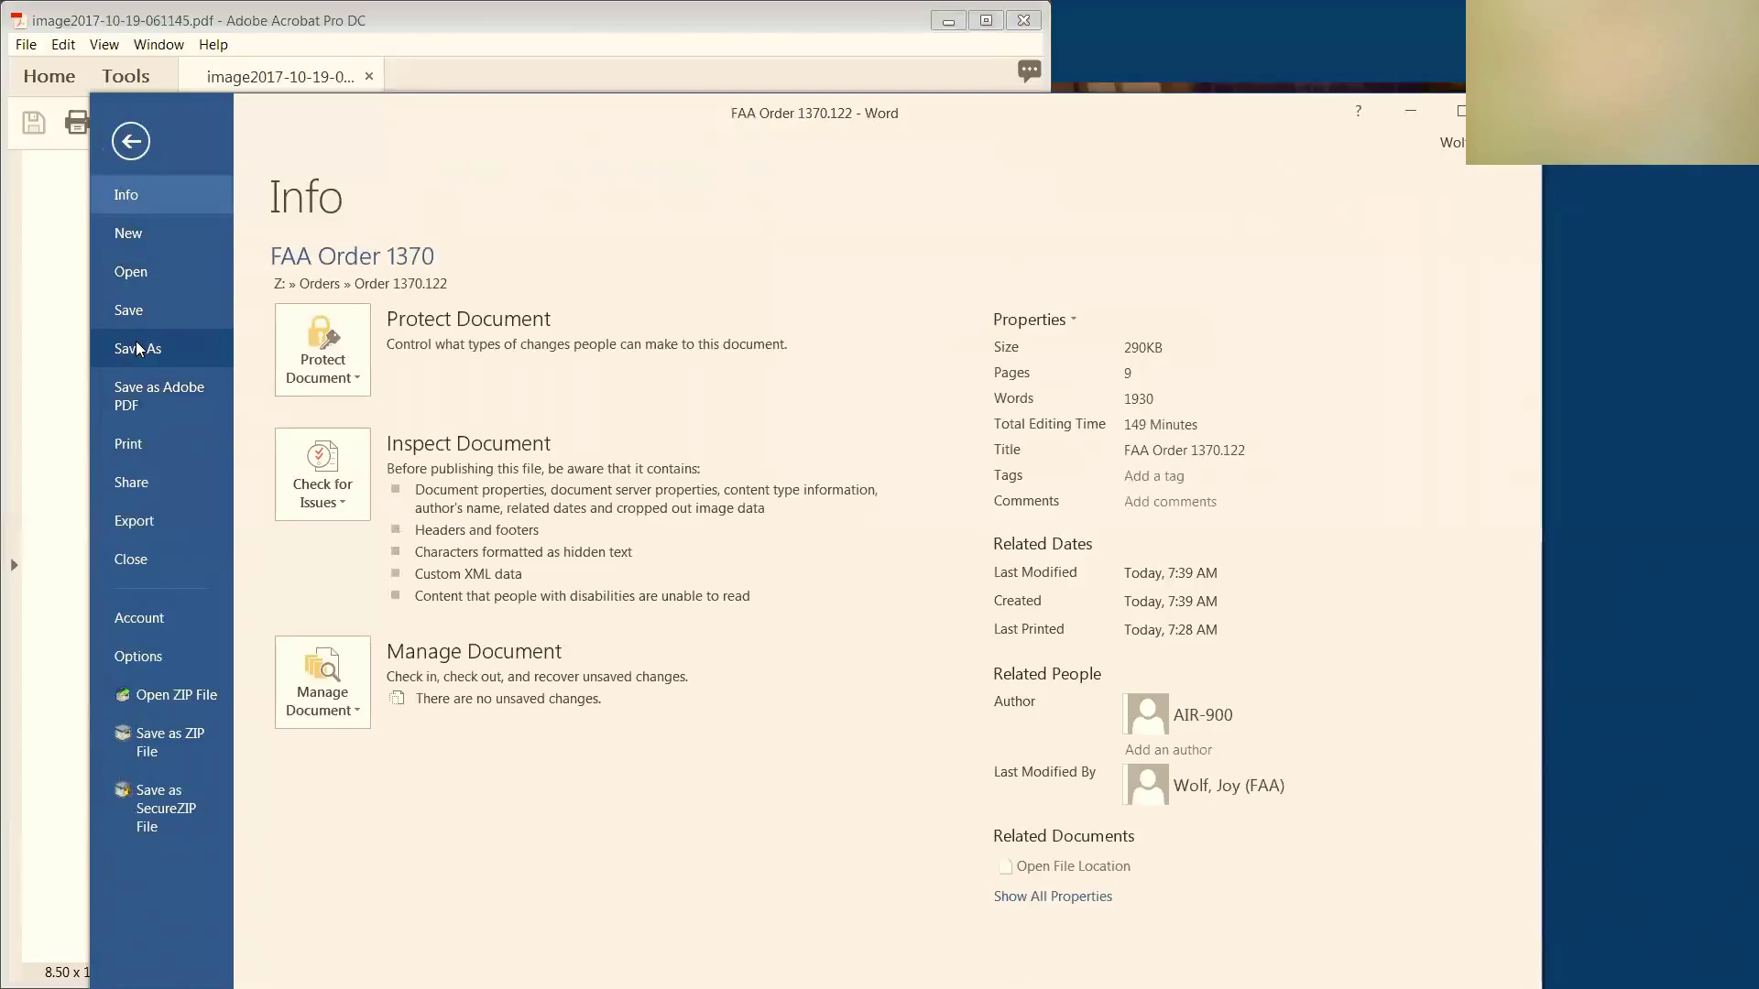
pyautogui.click(137, 349)
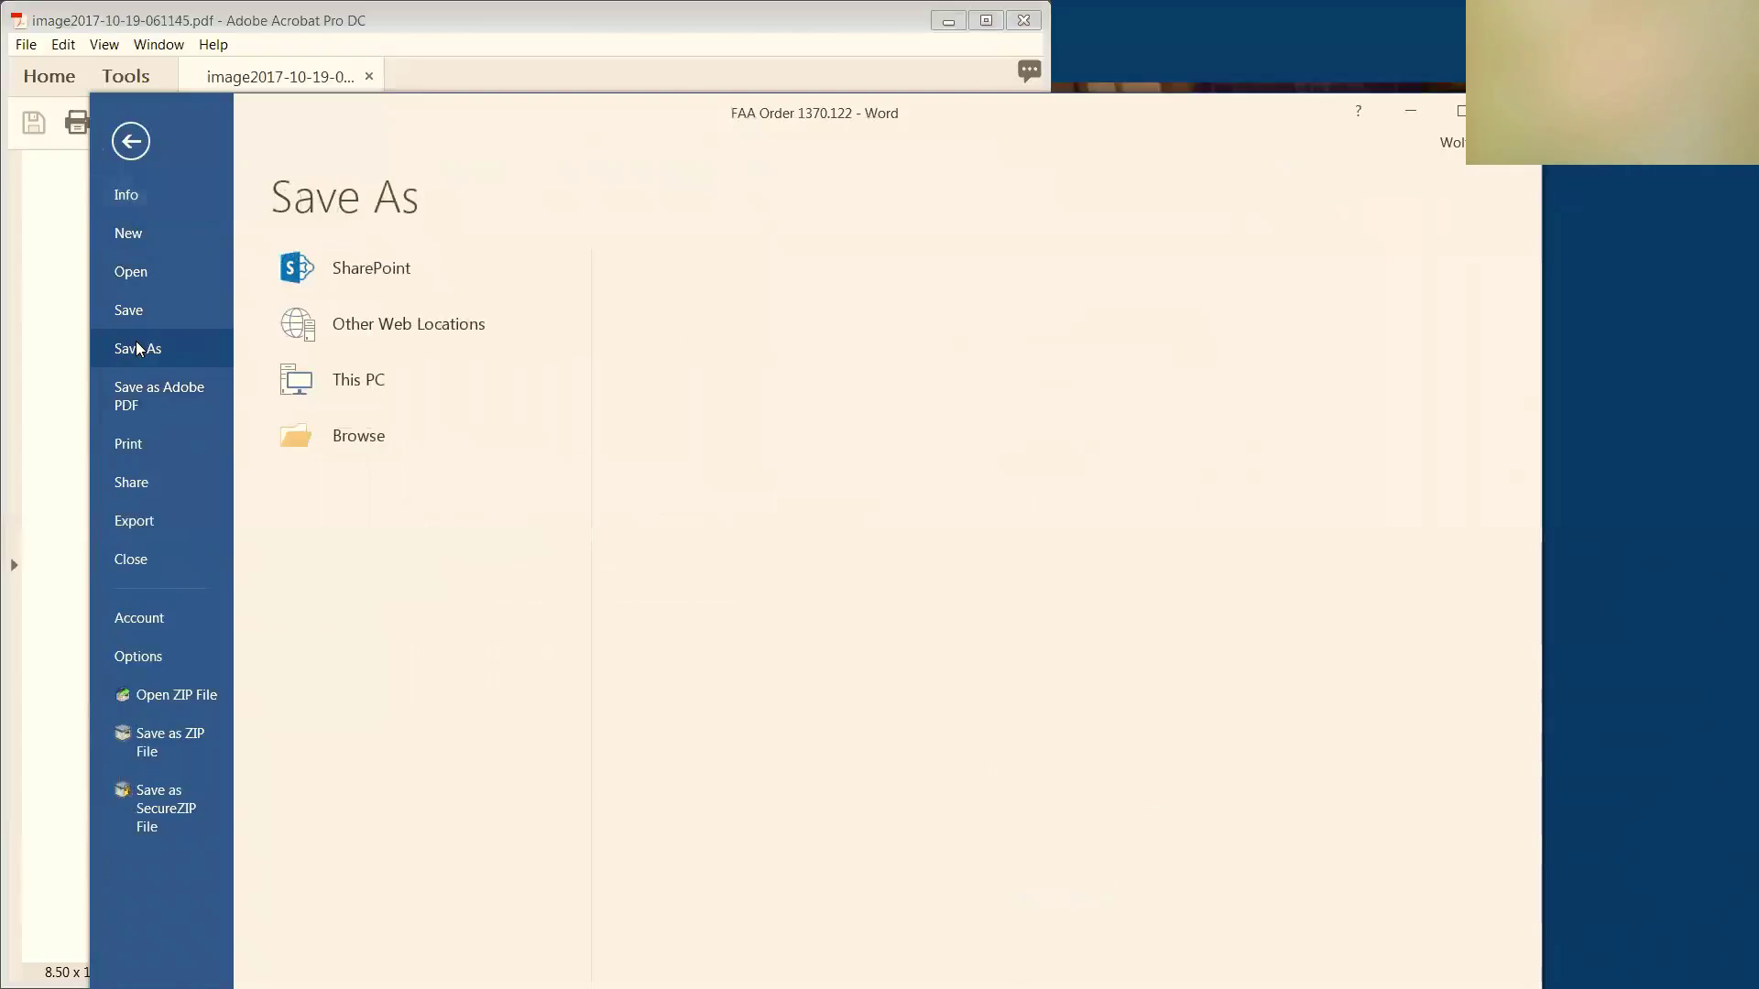
pyautogui.click(394, 383)
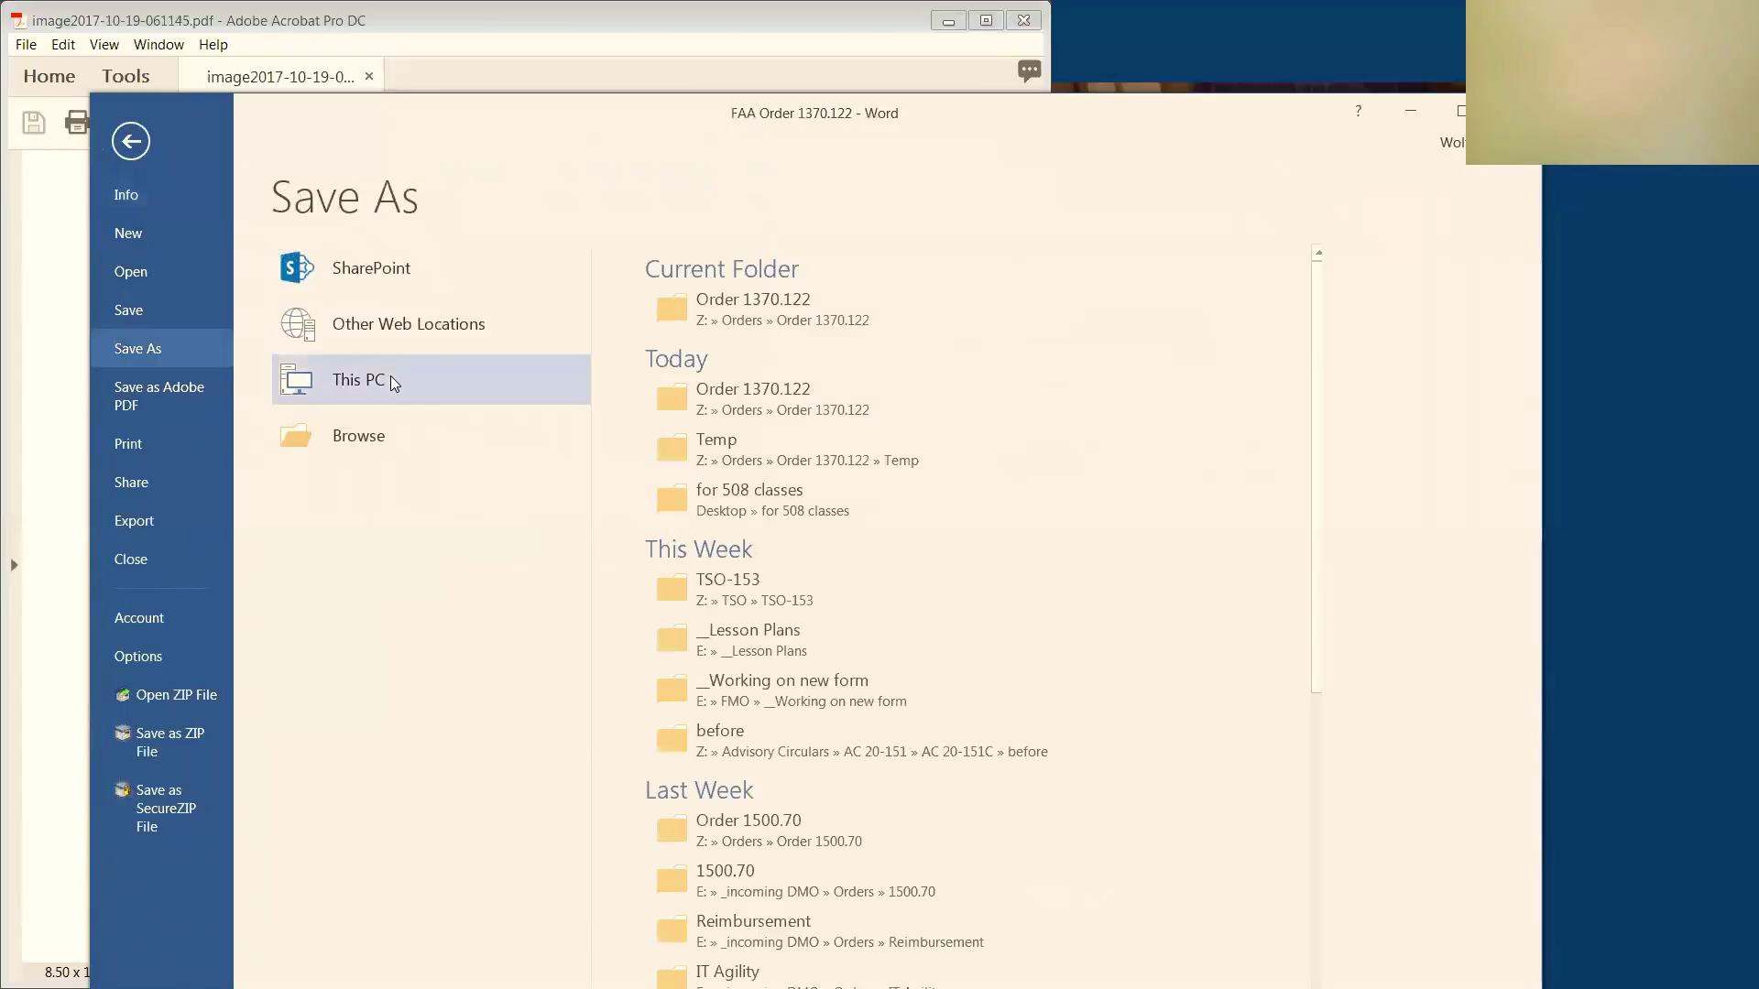
pyautogui.click(770, 316)
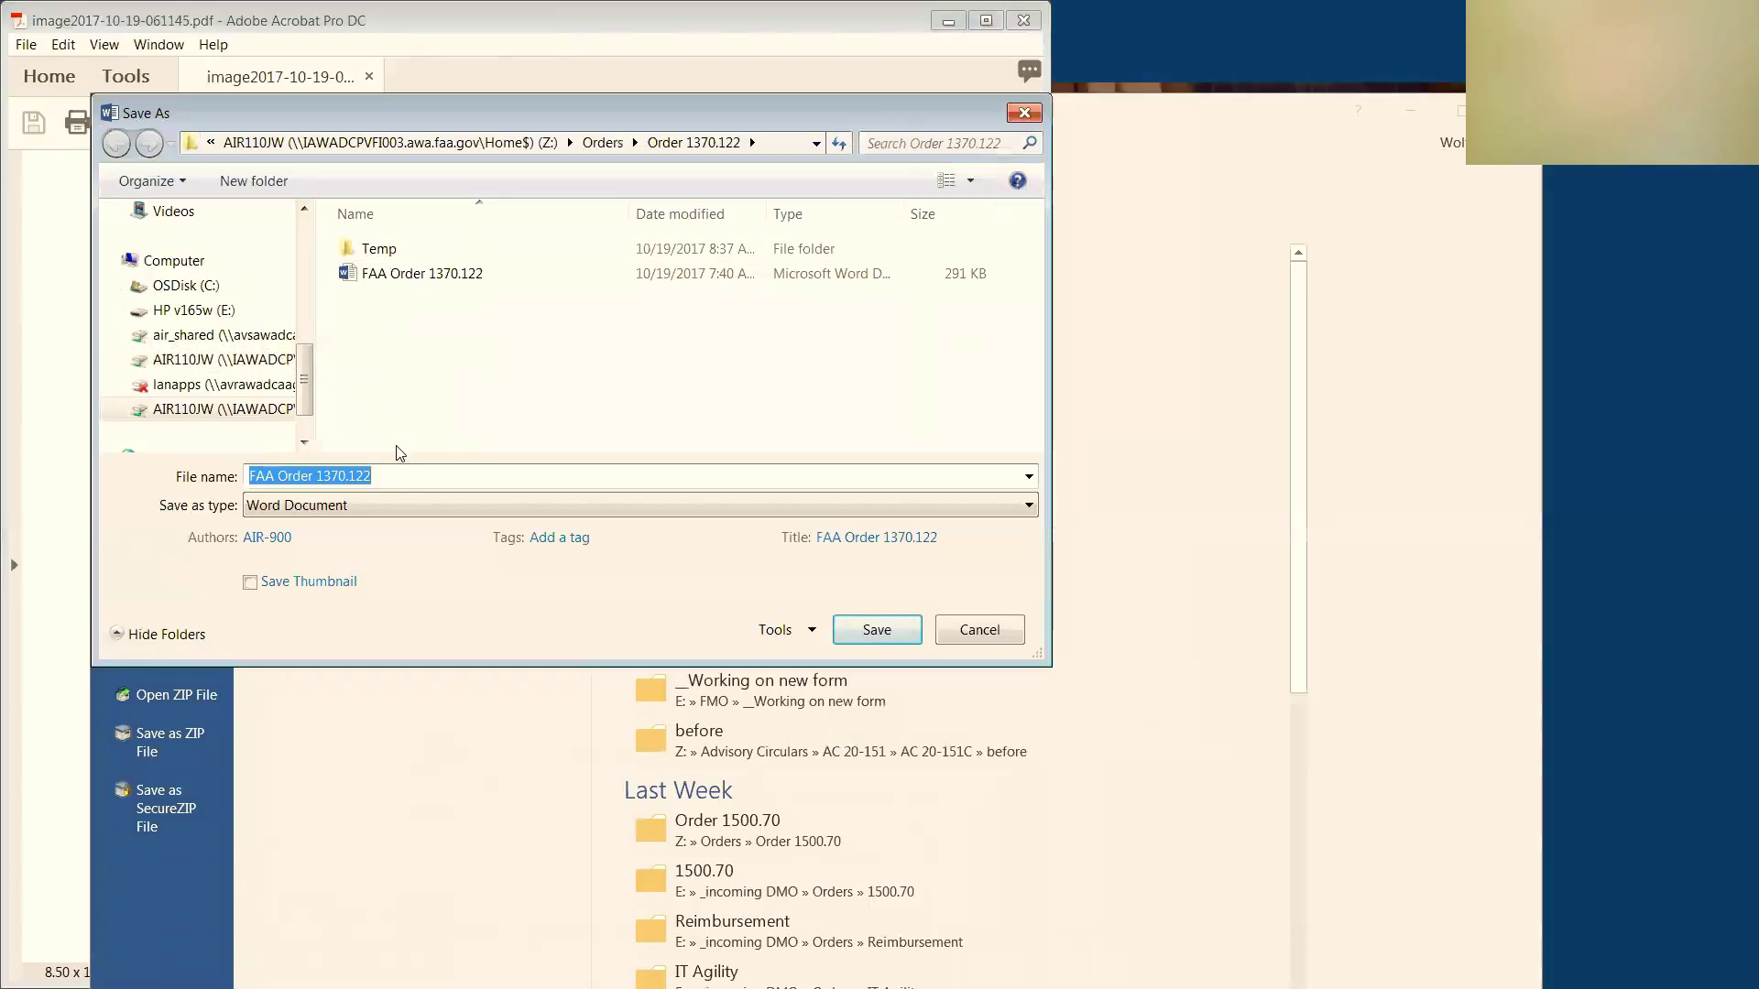
pyautogui.click(406, 506)
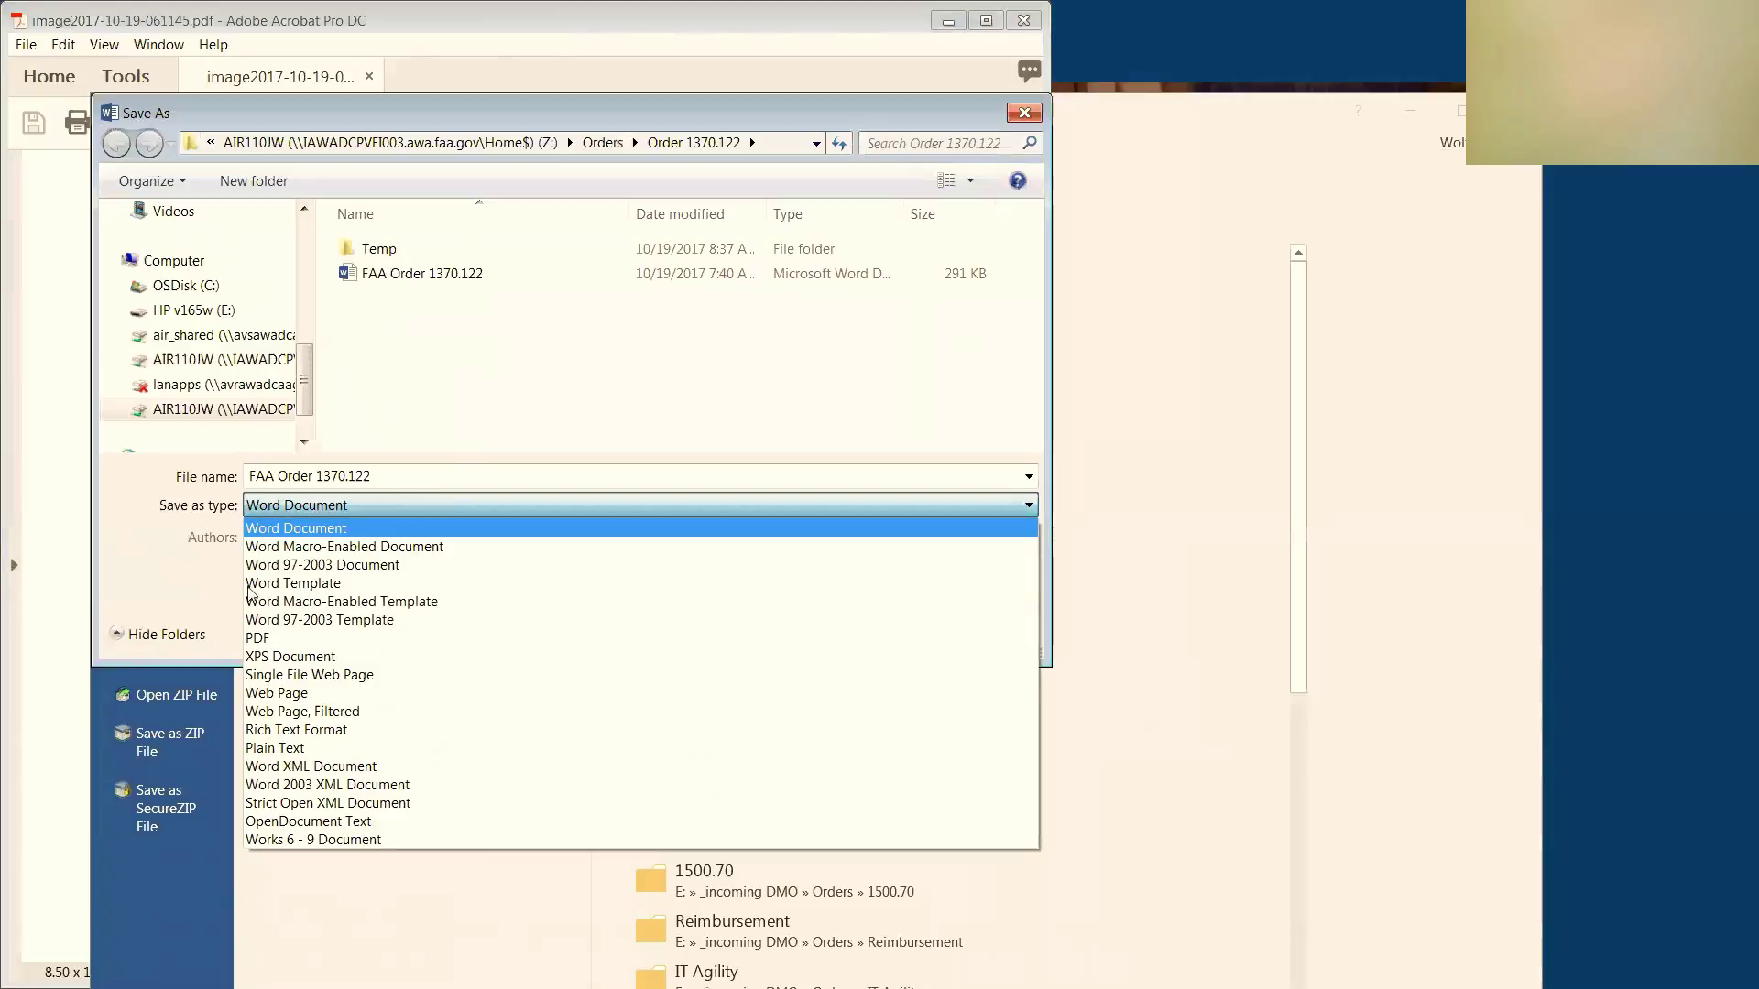
pyautogui.click(295, 638)
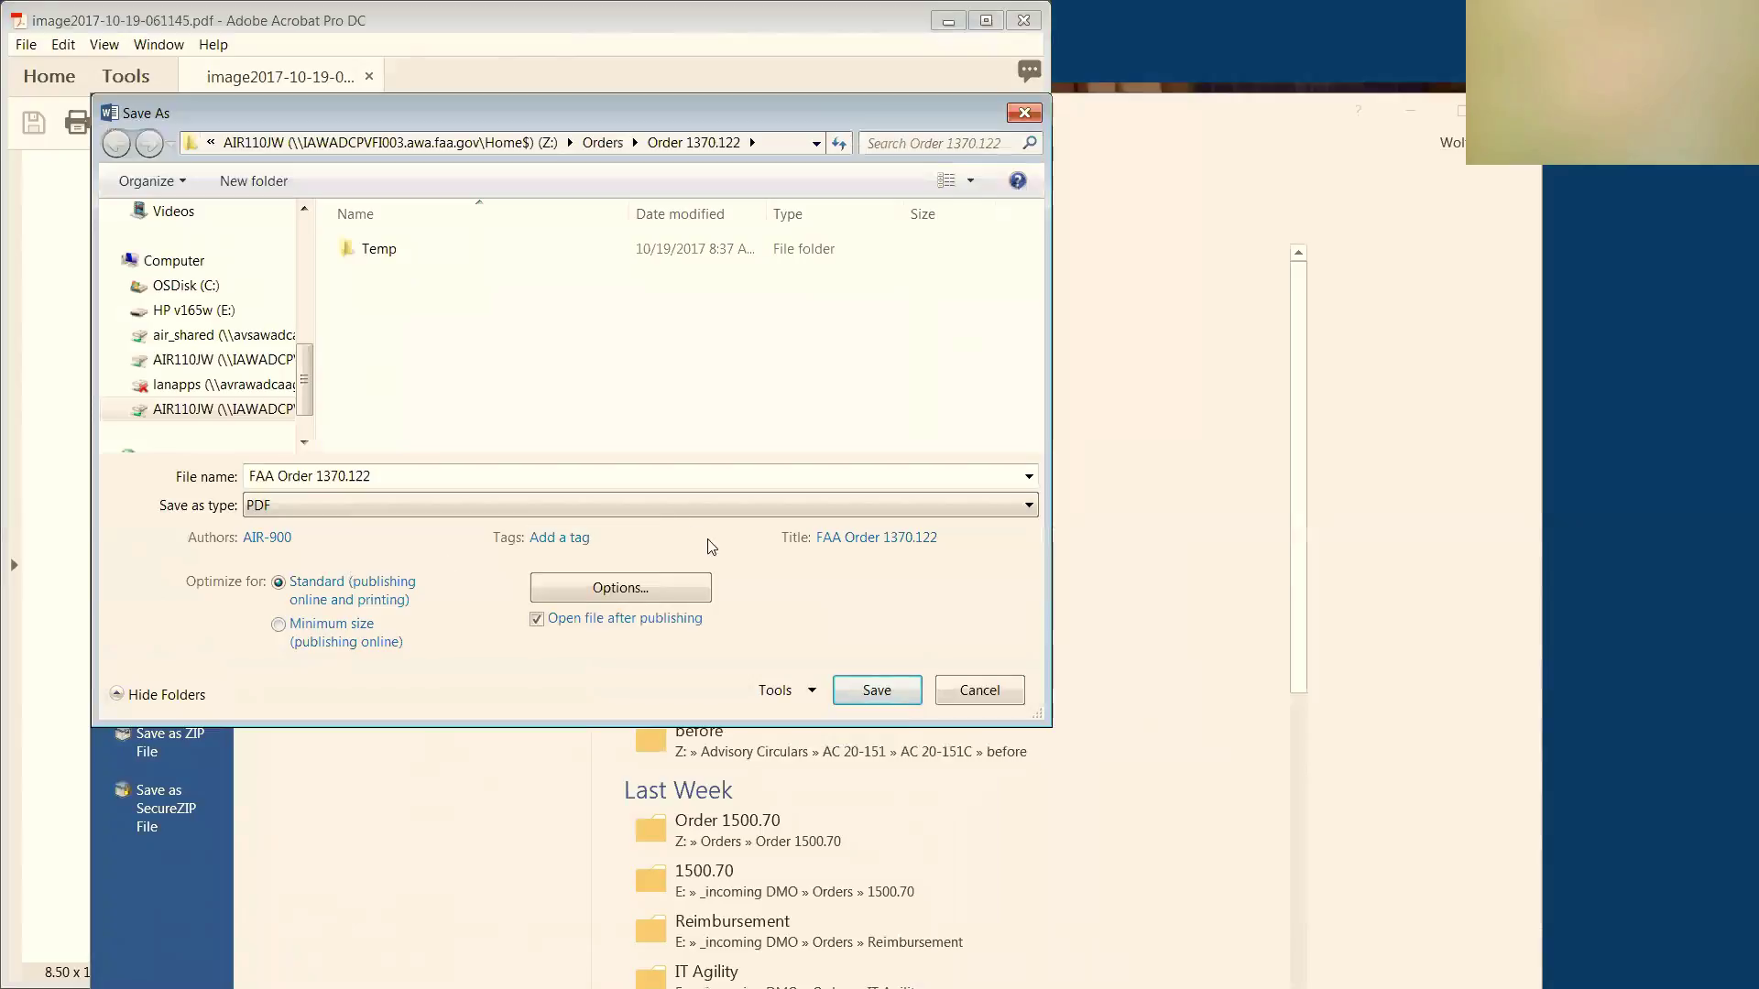
pyautogui.click(890, 697)
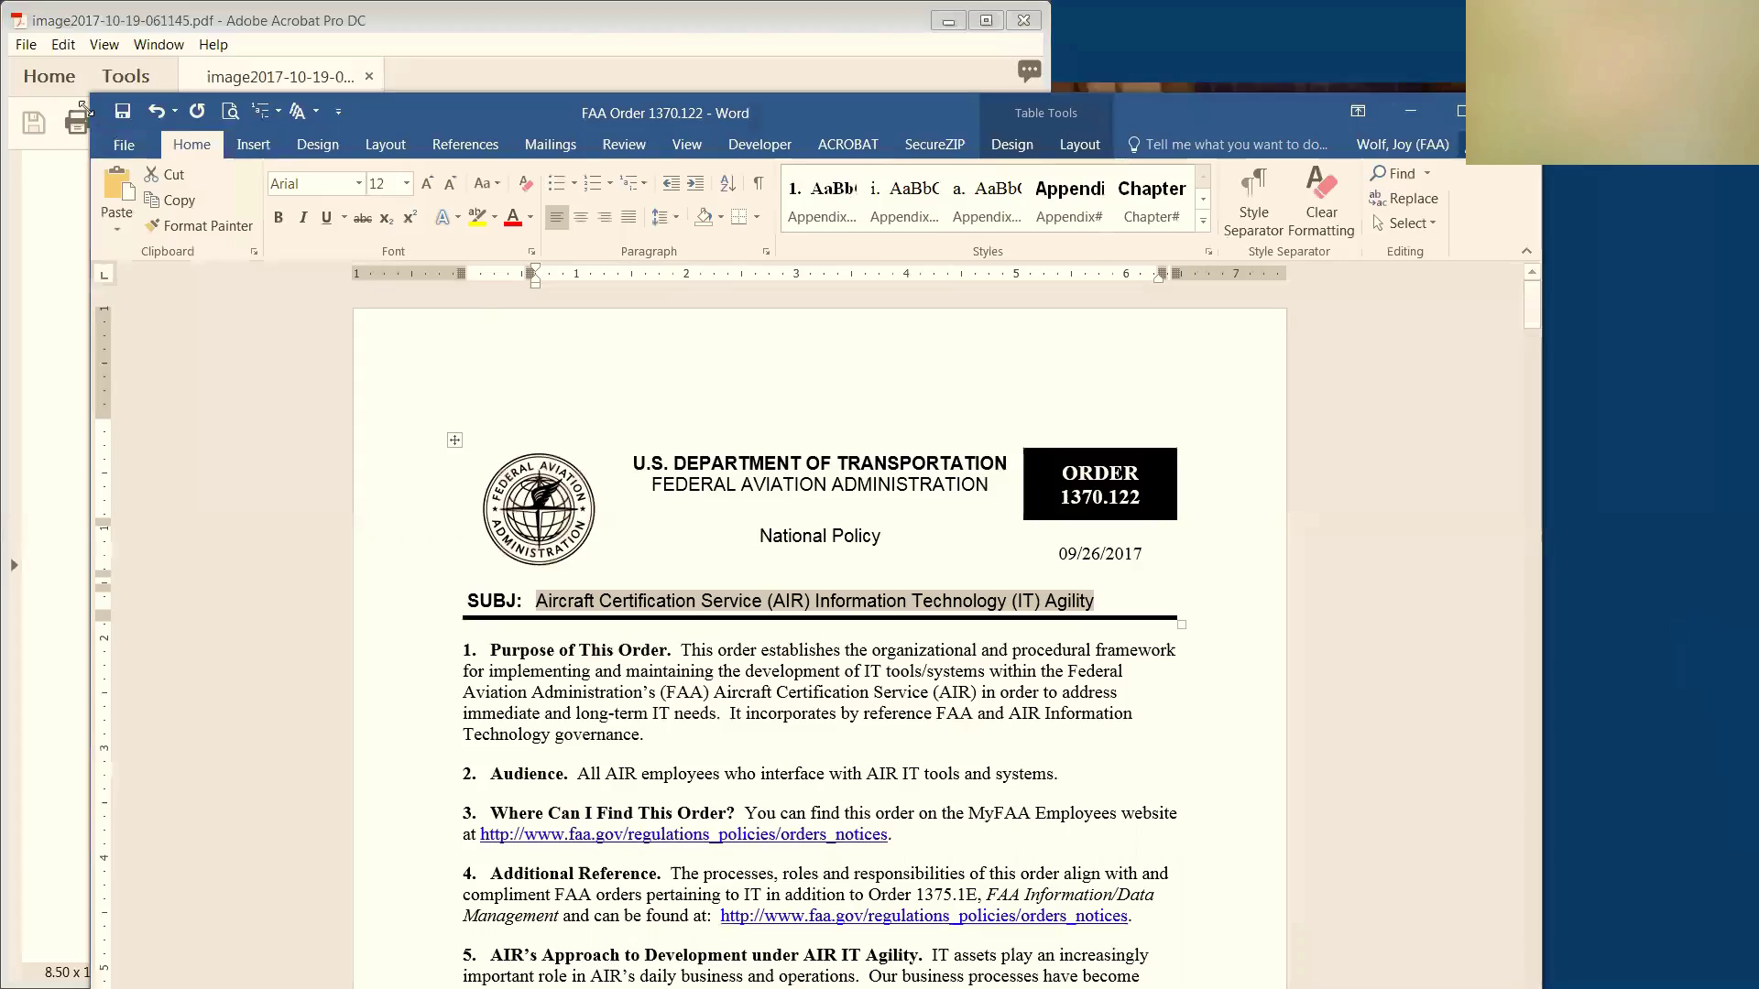
# Close the earlier exported FAA Order 1370.122 PDF and start saving the Word document again in the Order 1370.122 folder
pyautogui.click(123, 144)
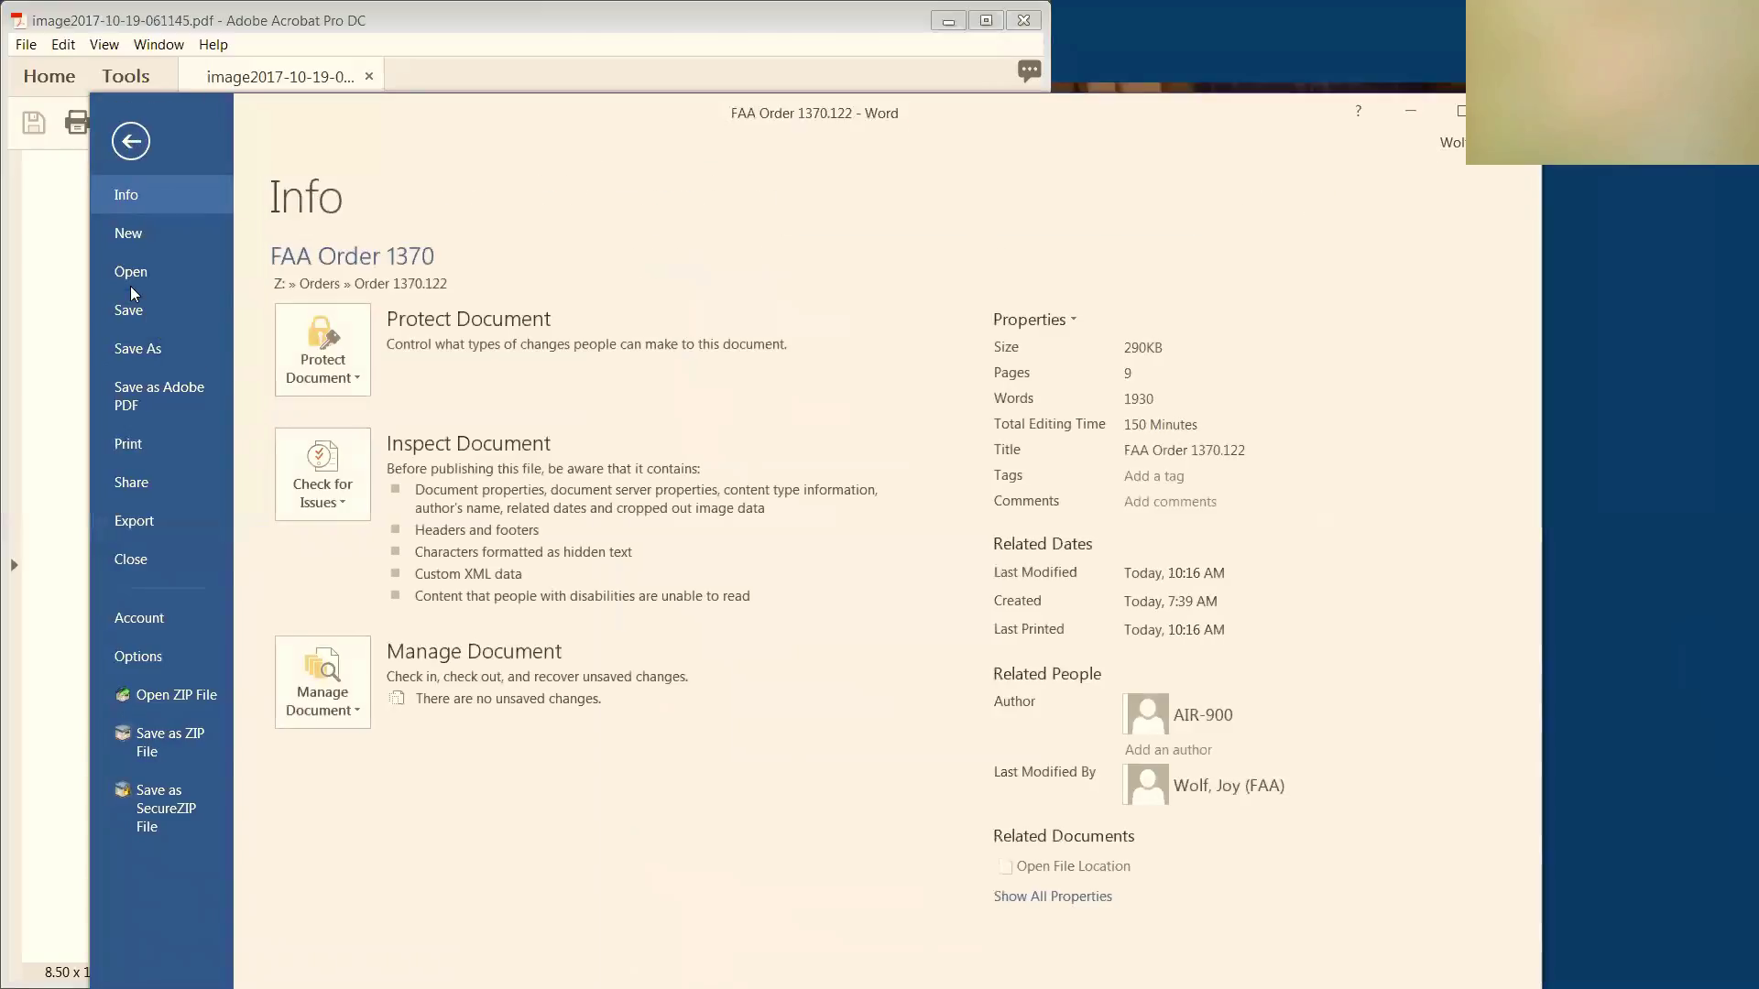
pyautogui.click(138, 348)
pyautogui.click(337, 388)
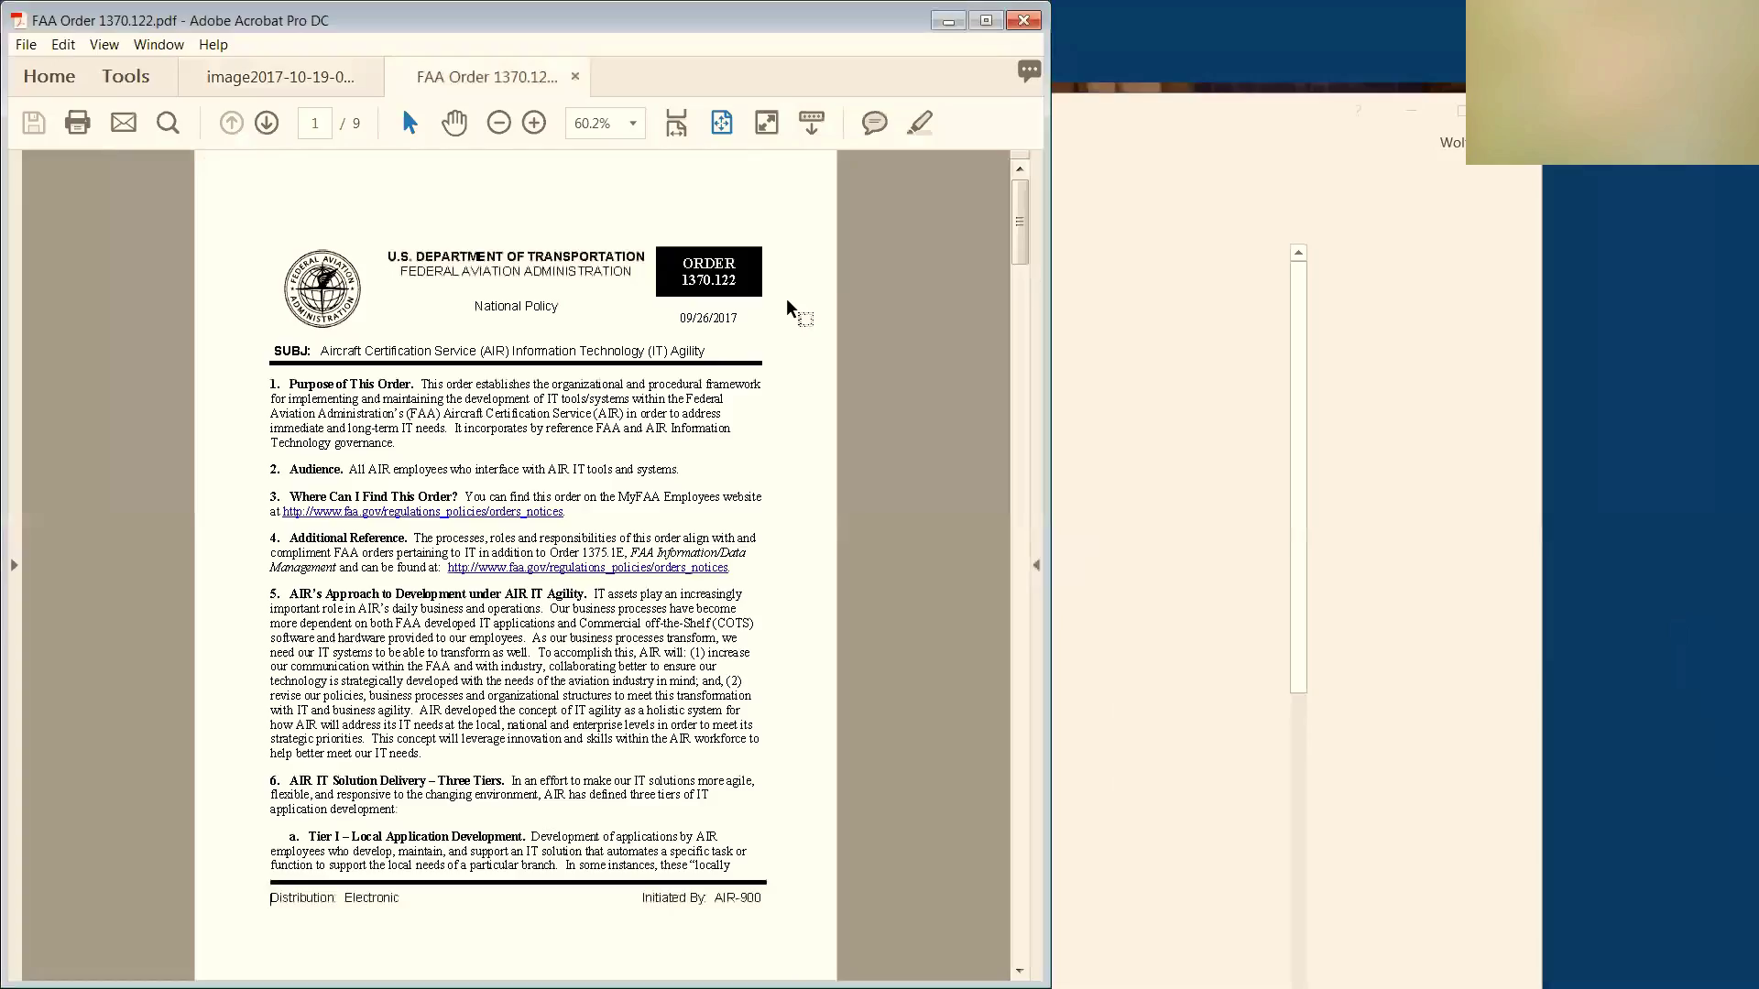
pyautogui.doubleClick(513, 24)
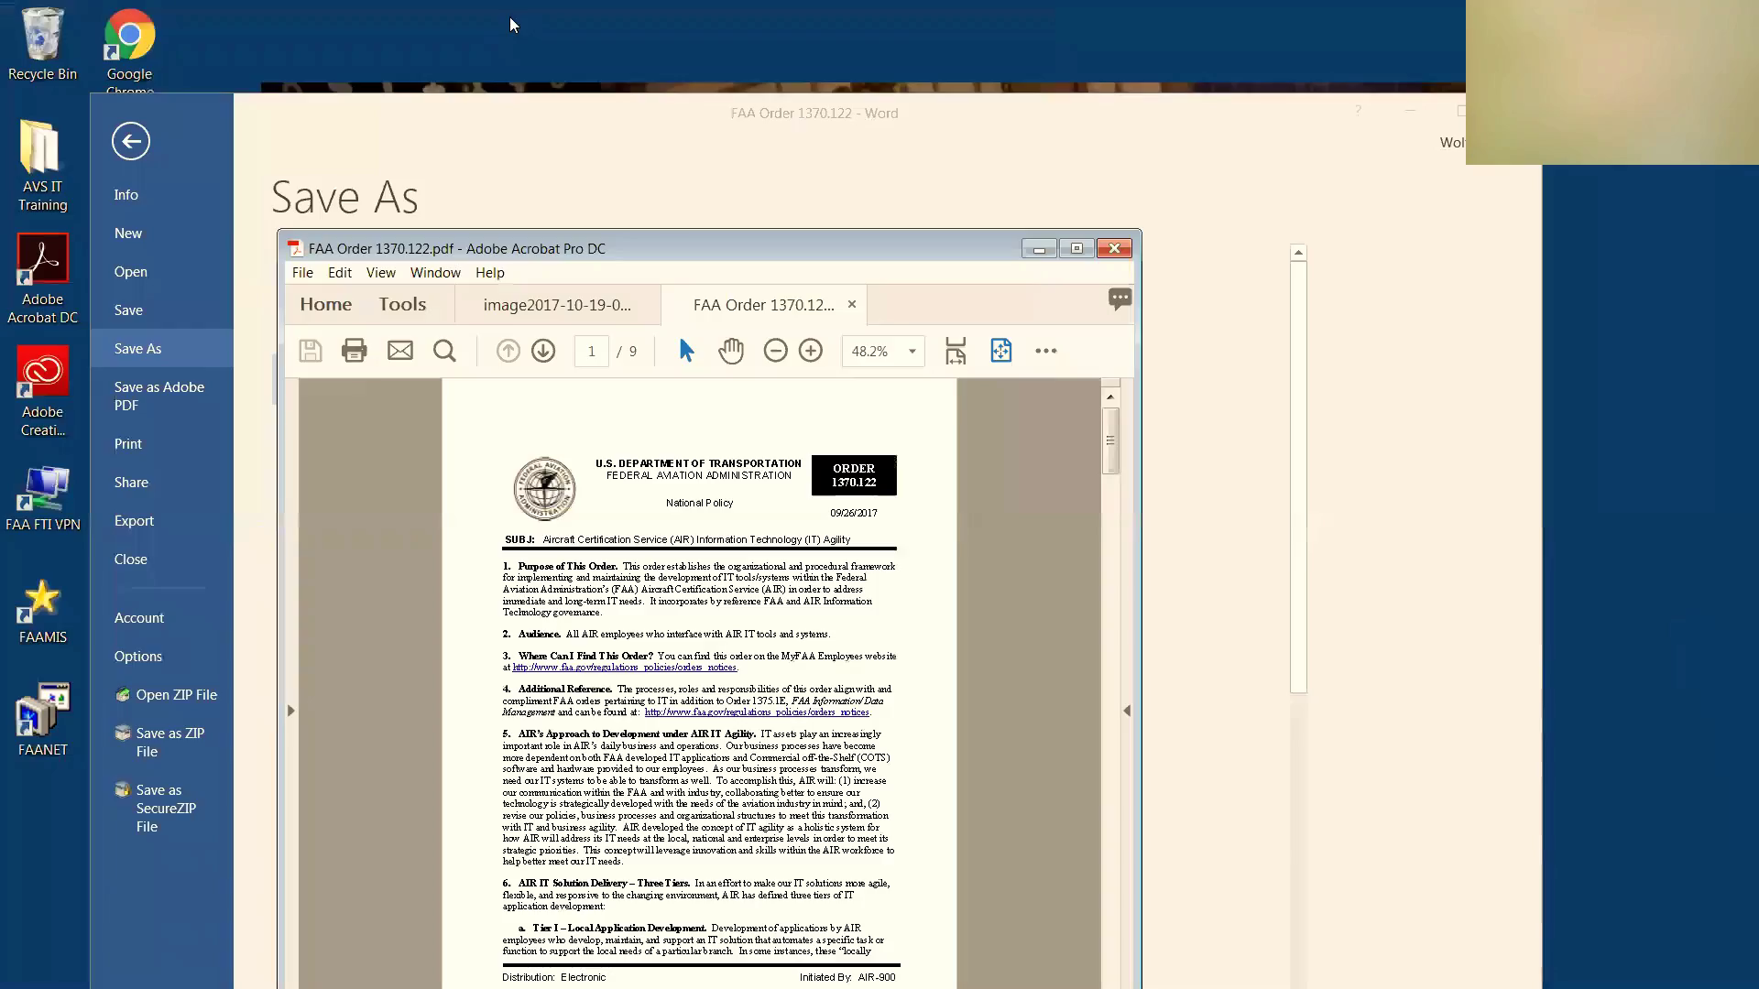
pyautogui.click(851, 304)
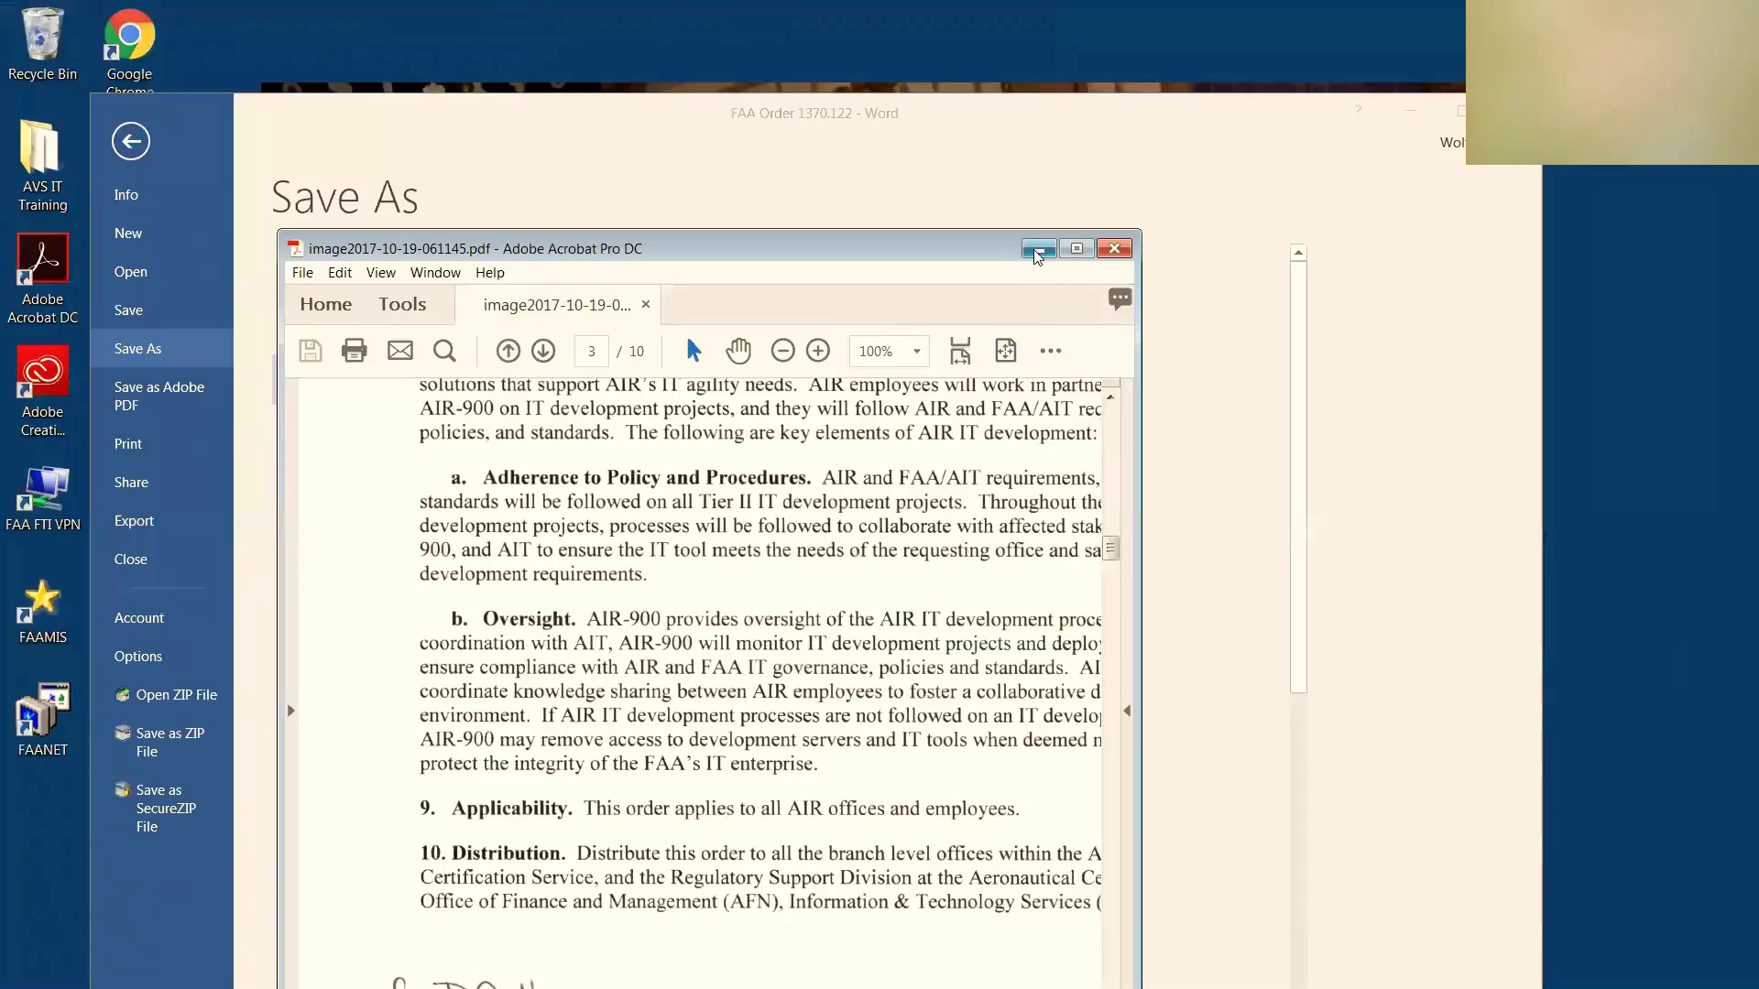
pyautogui.moveTo(907, 248); pyautogui.dragTo(1124, 261)
pyautogui.click(381, 388)
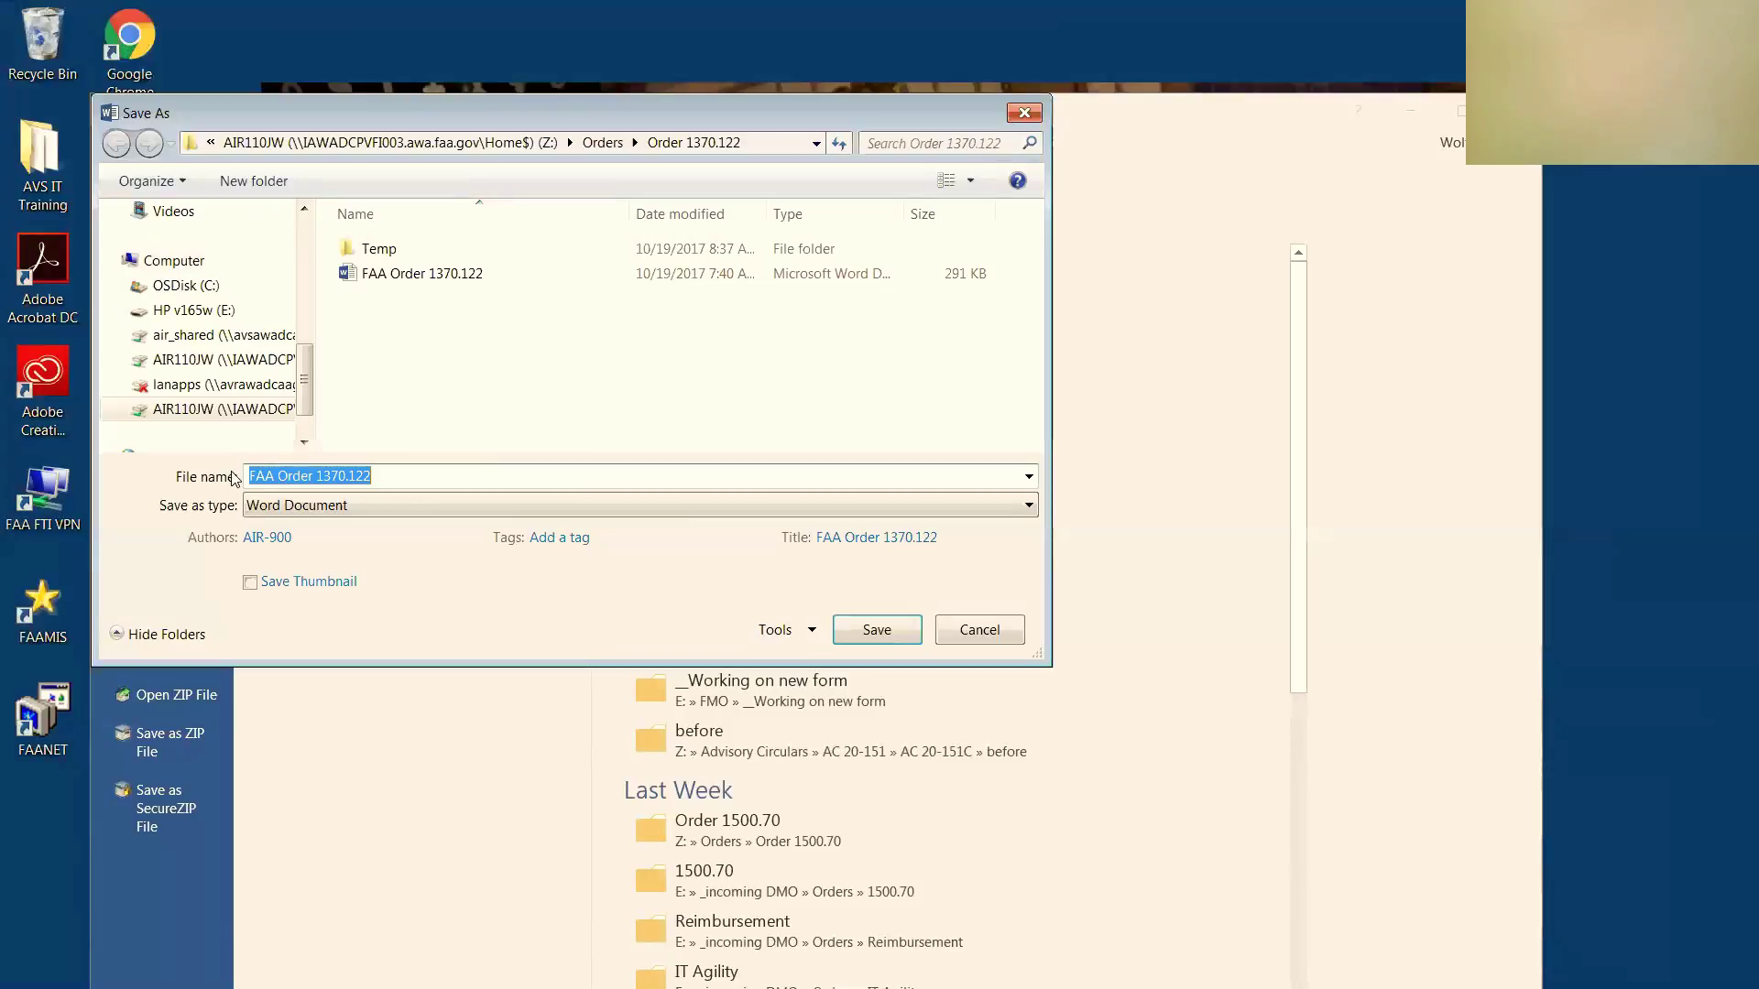
# Choose PDF as the file type and enable creating bookmarks using headings in the PDF options
pyautogui.click(277, 509)
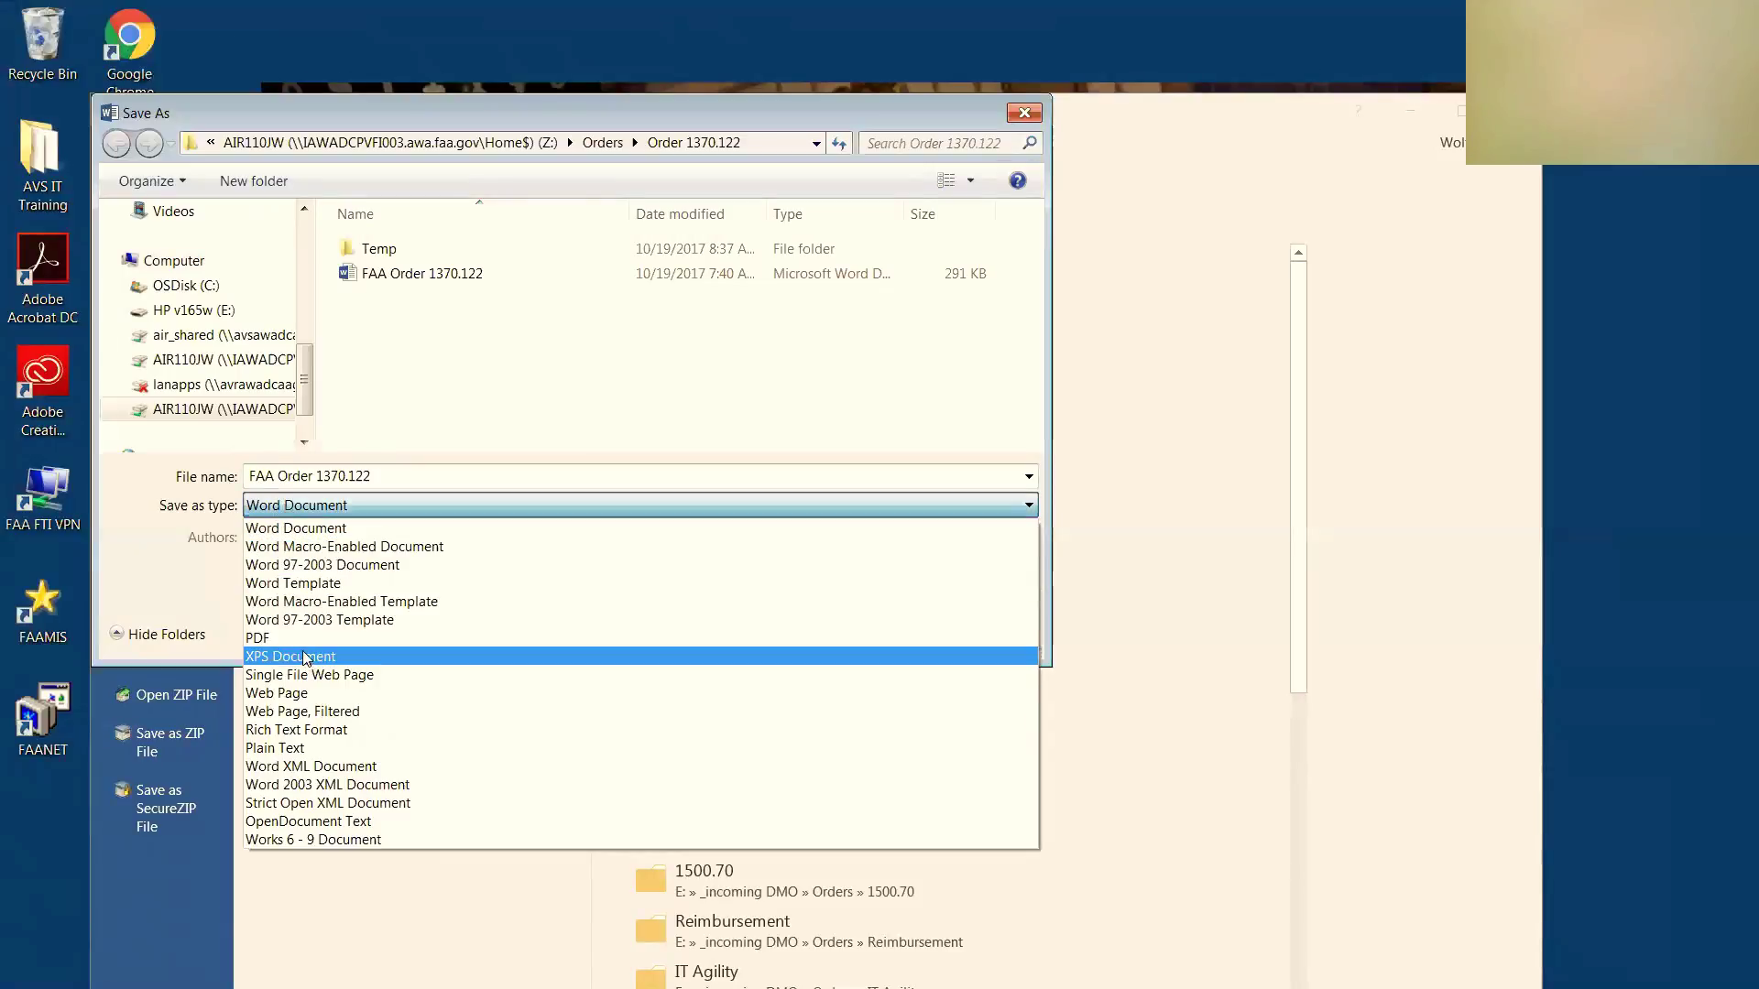
pyautogui.click(305, 640)
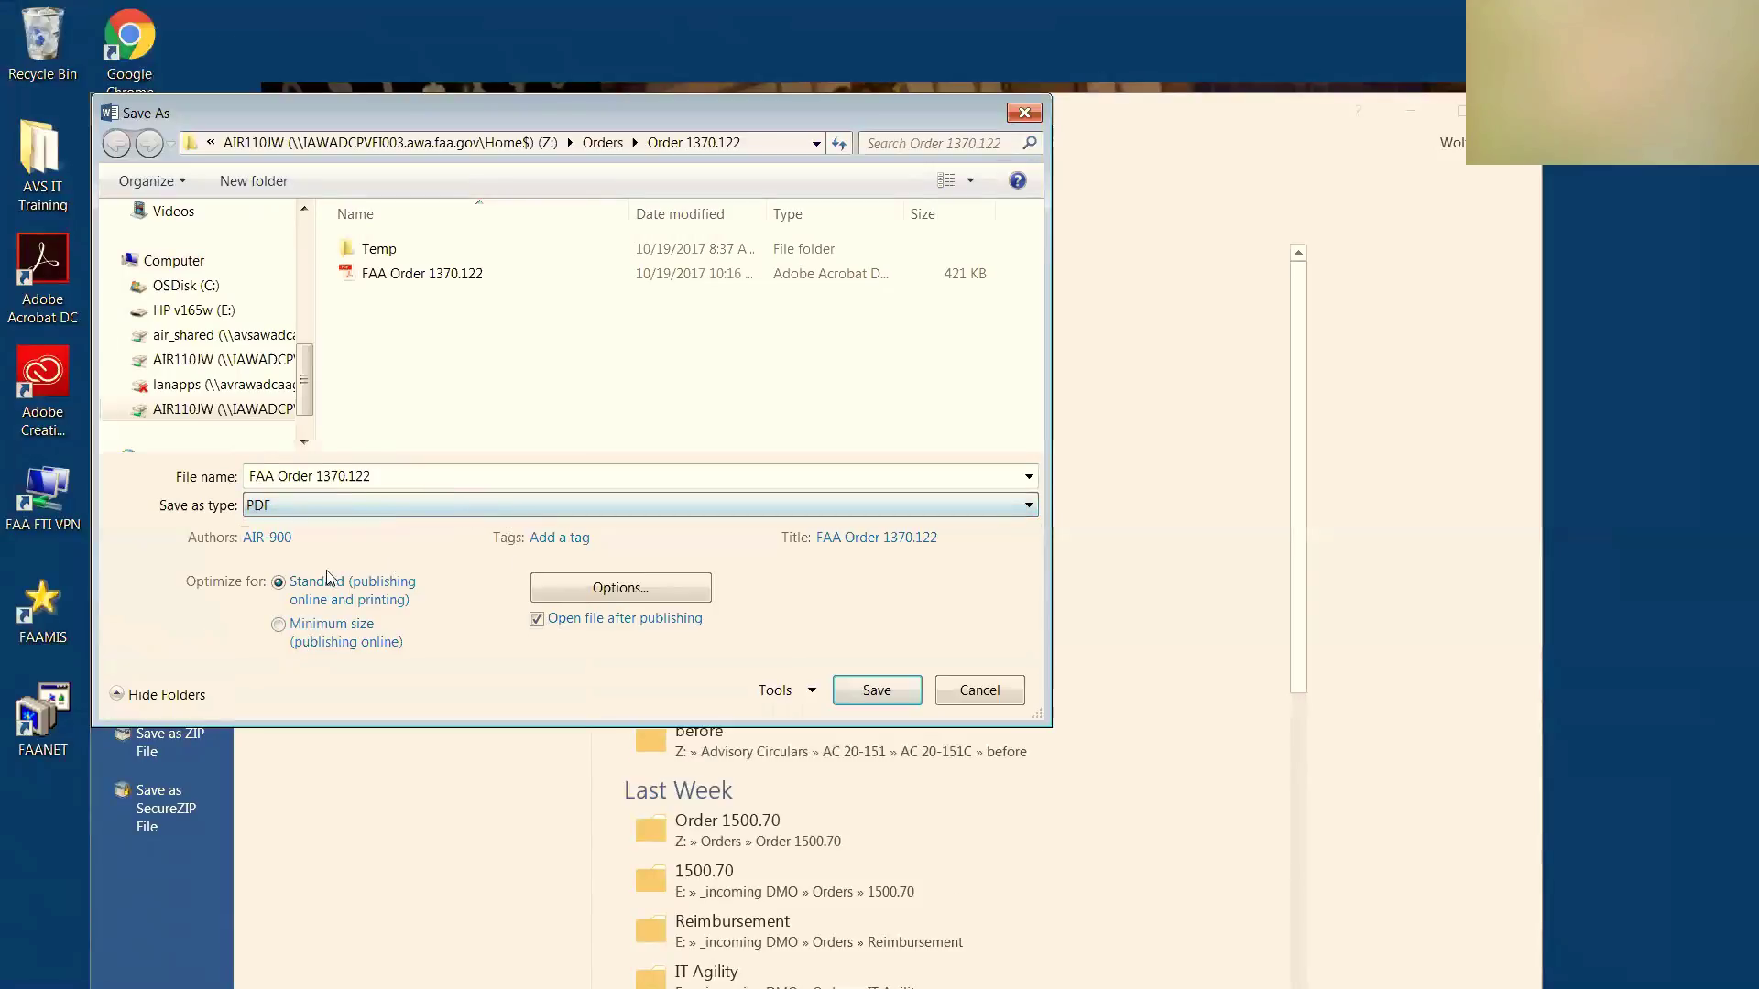
pyautogui.click(628, 598)
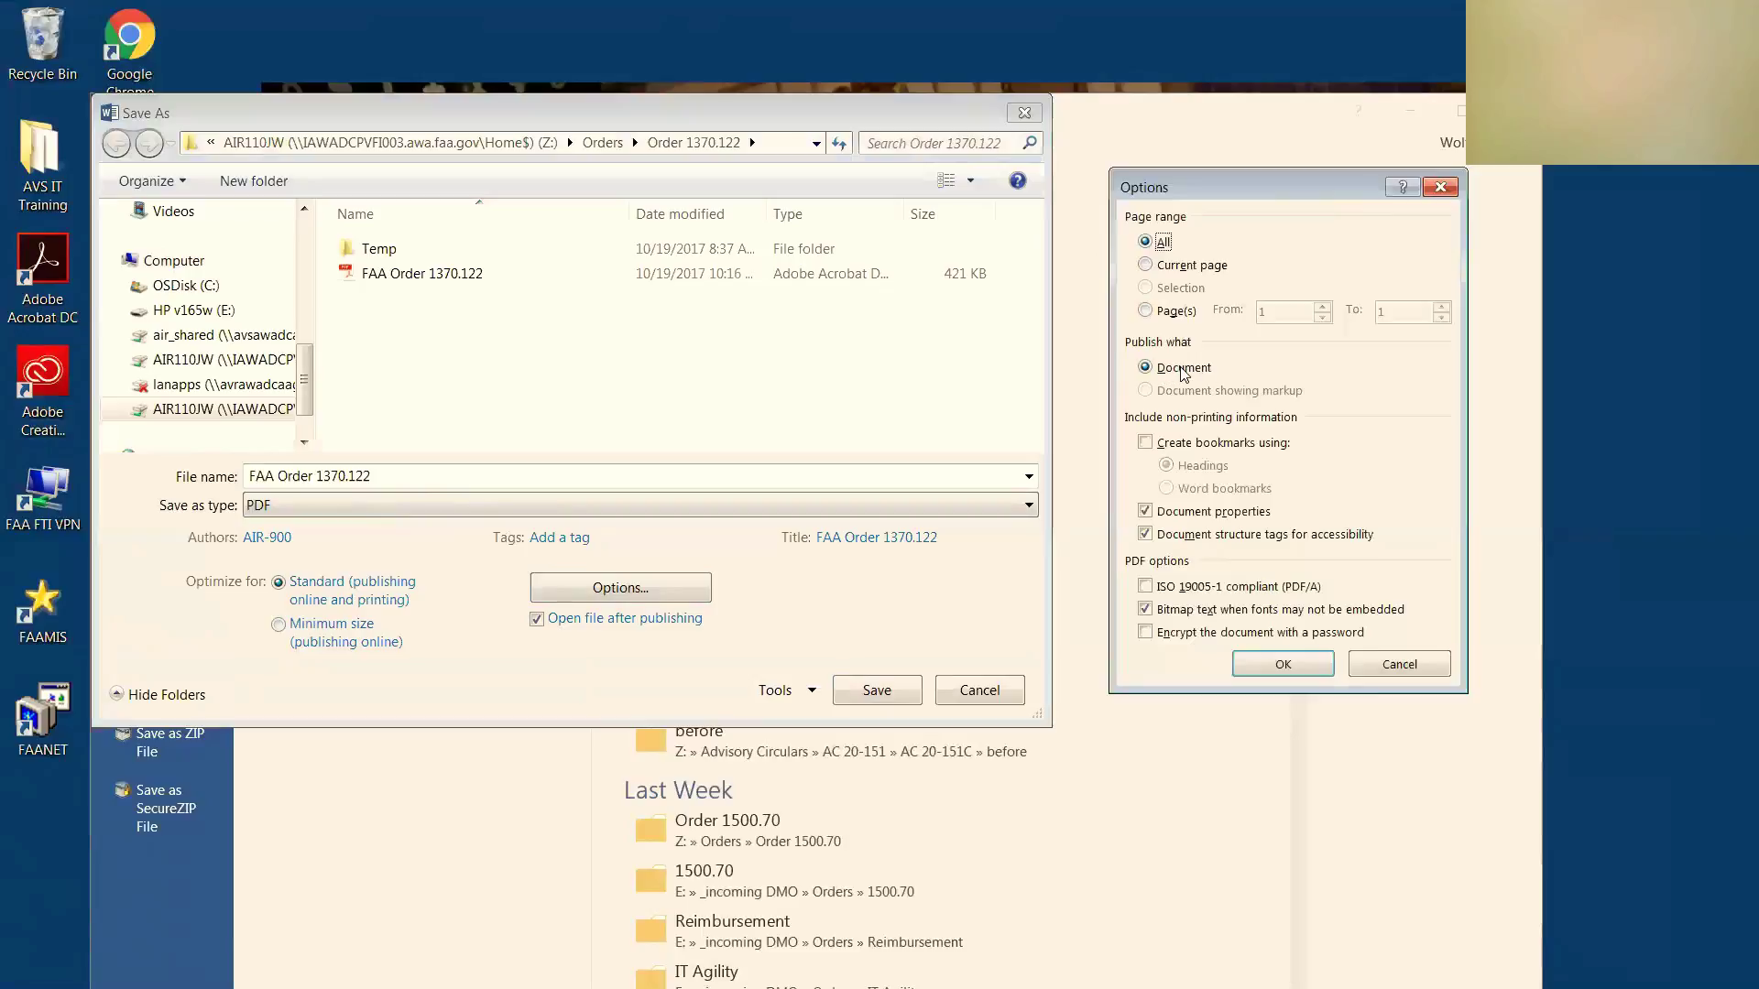
pyautogui.click(1146, 443)
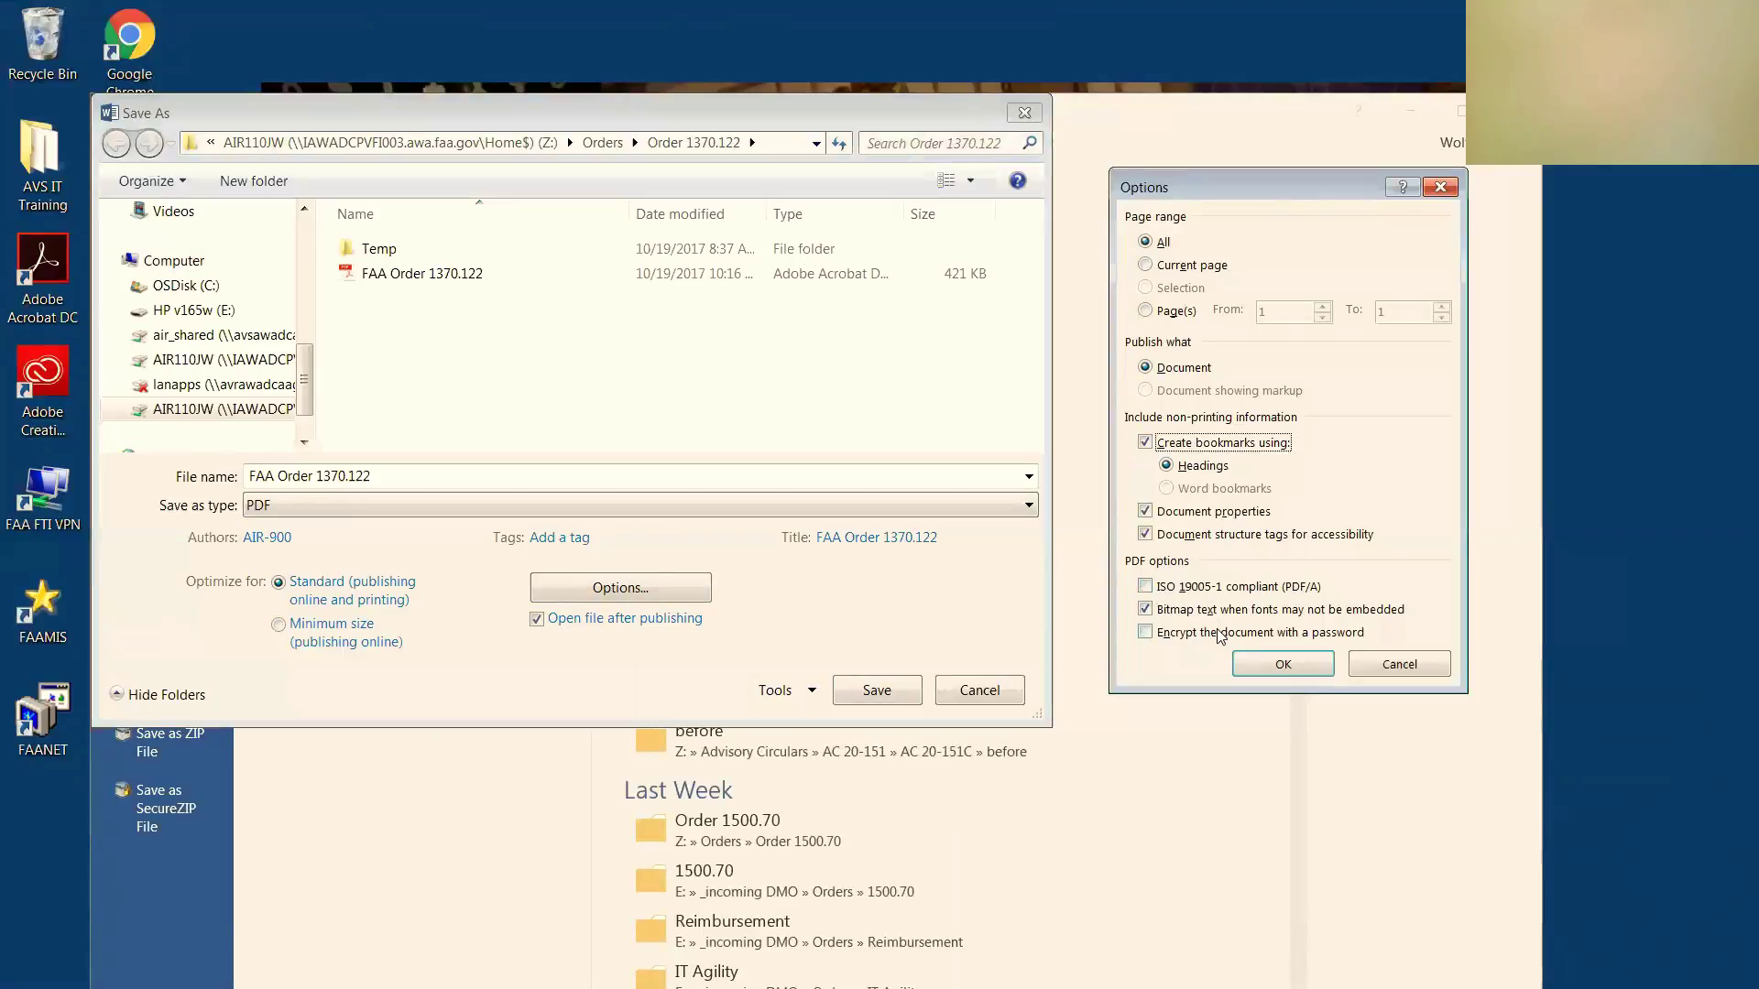
pyautogui.click(1282, 665)
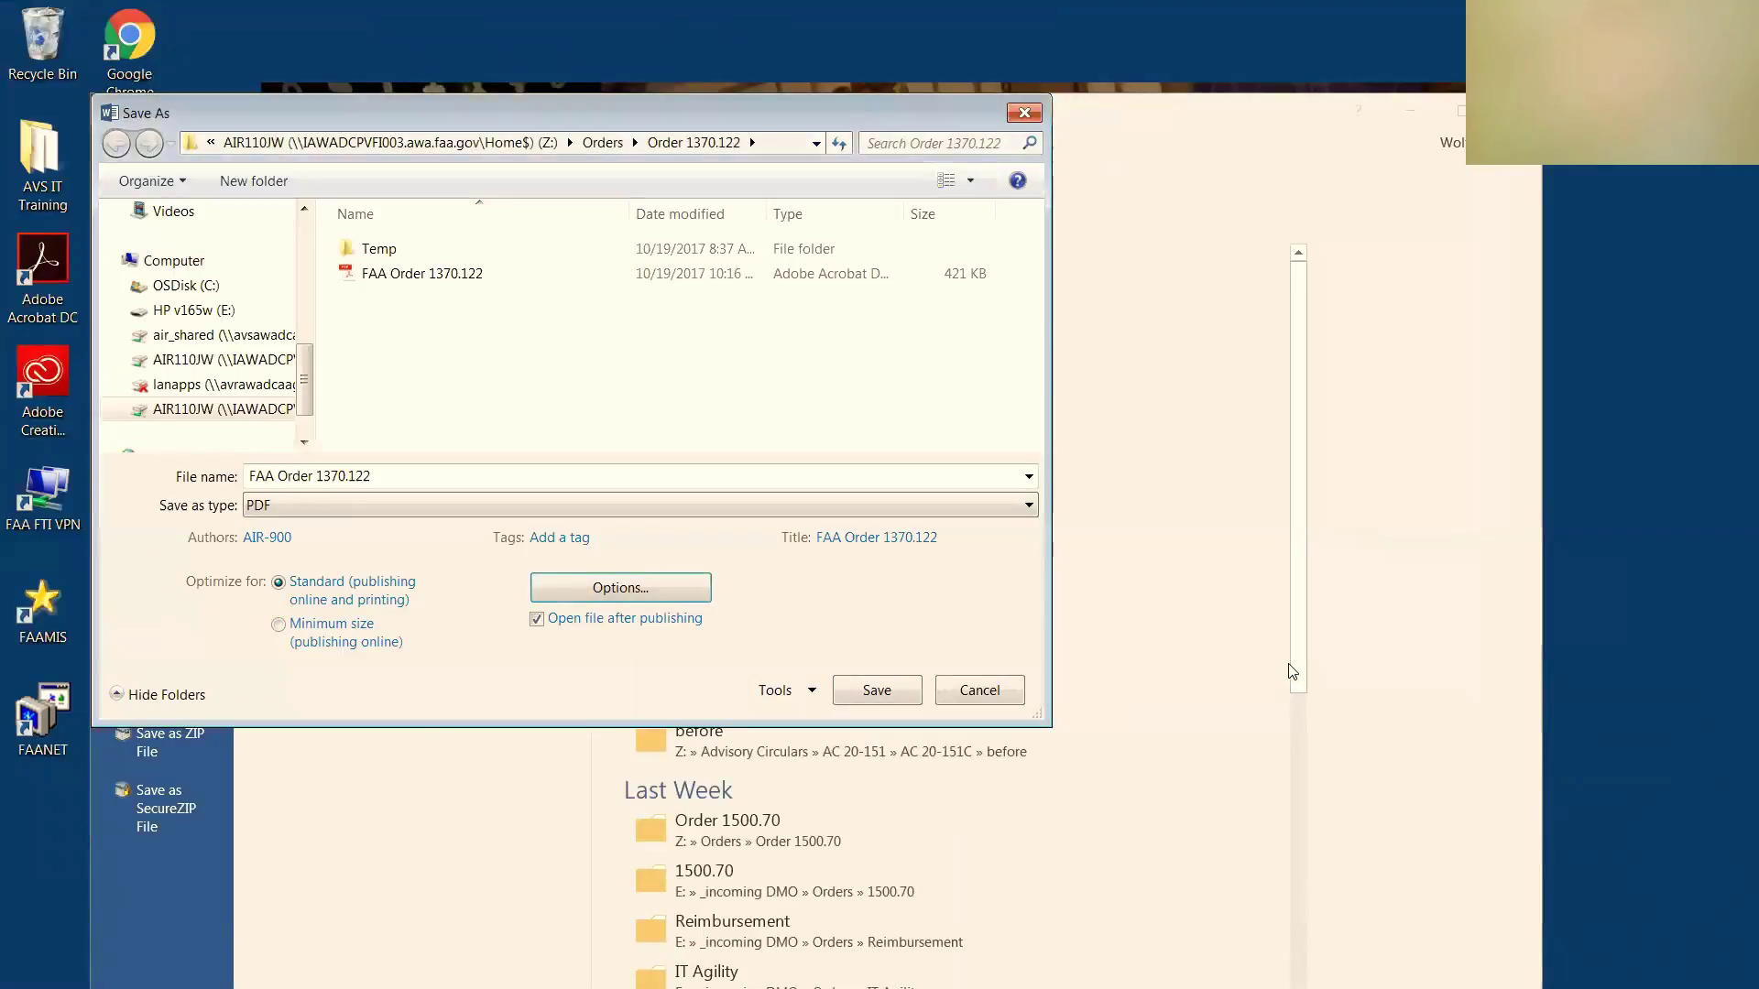
# Save the PDF with opening after publishing enabled, replacing the existing FAA Order 1370.122 file
pyautogui.click(537, 623)
pyautogui.click(537, 622)
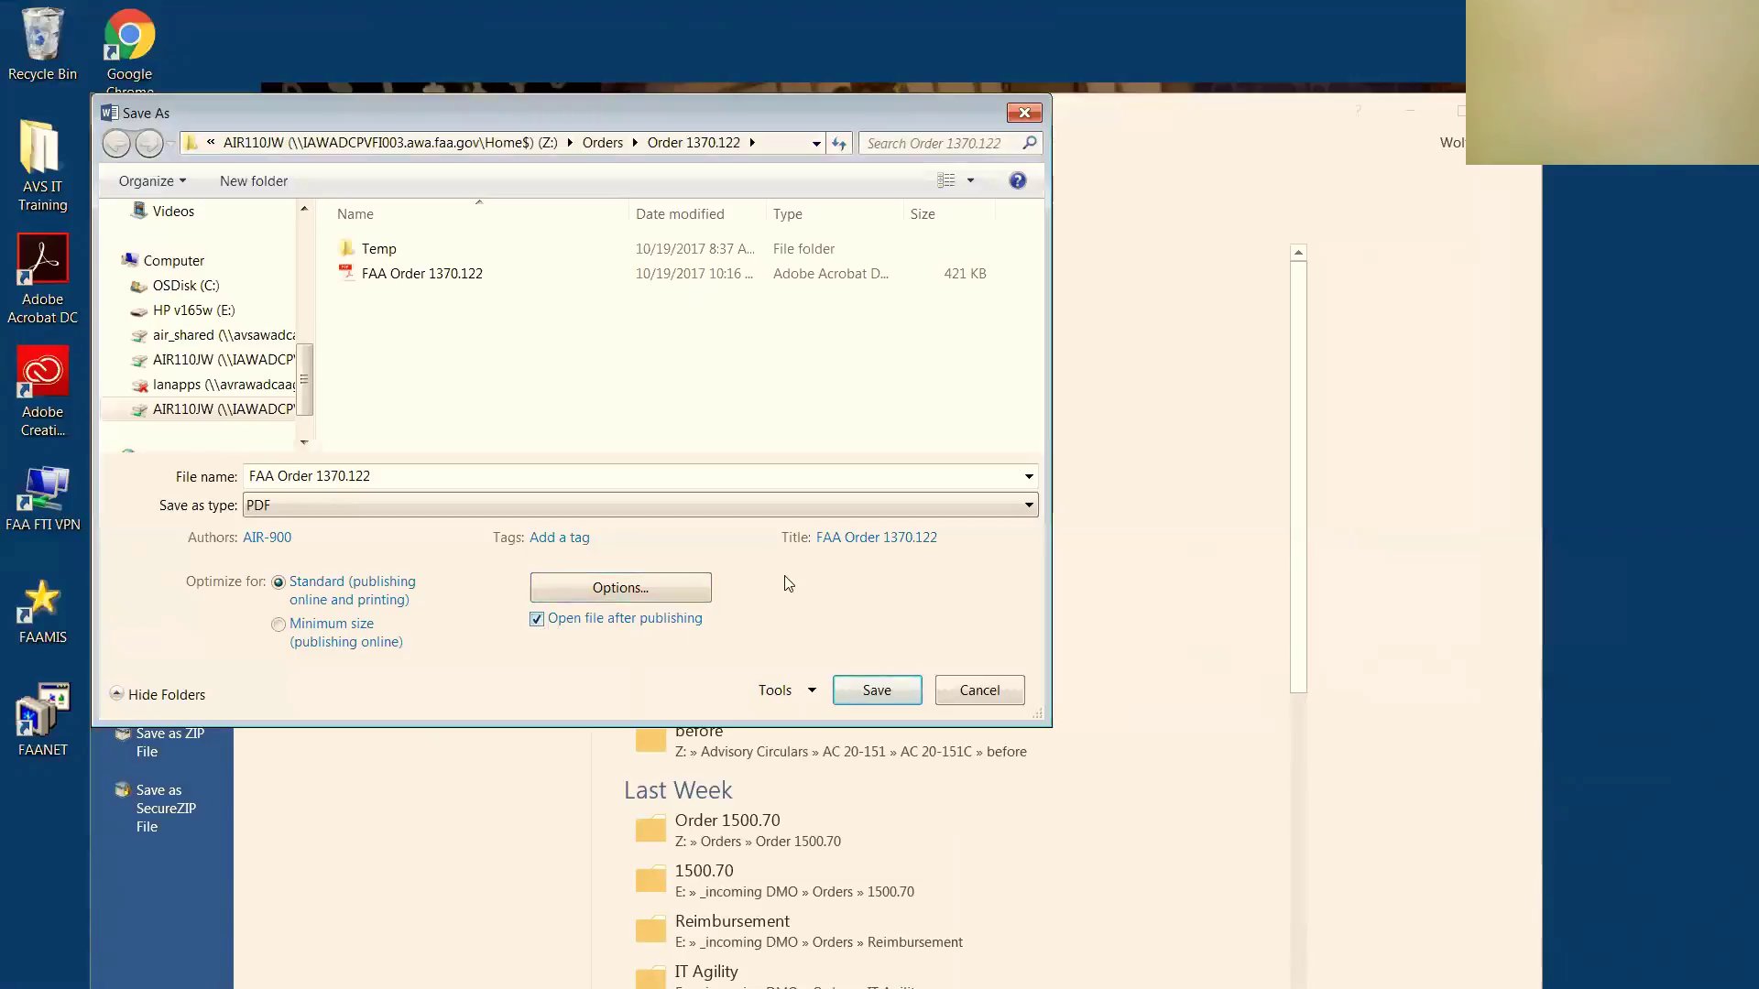
pyautogui.click(877, 691)
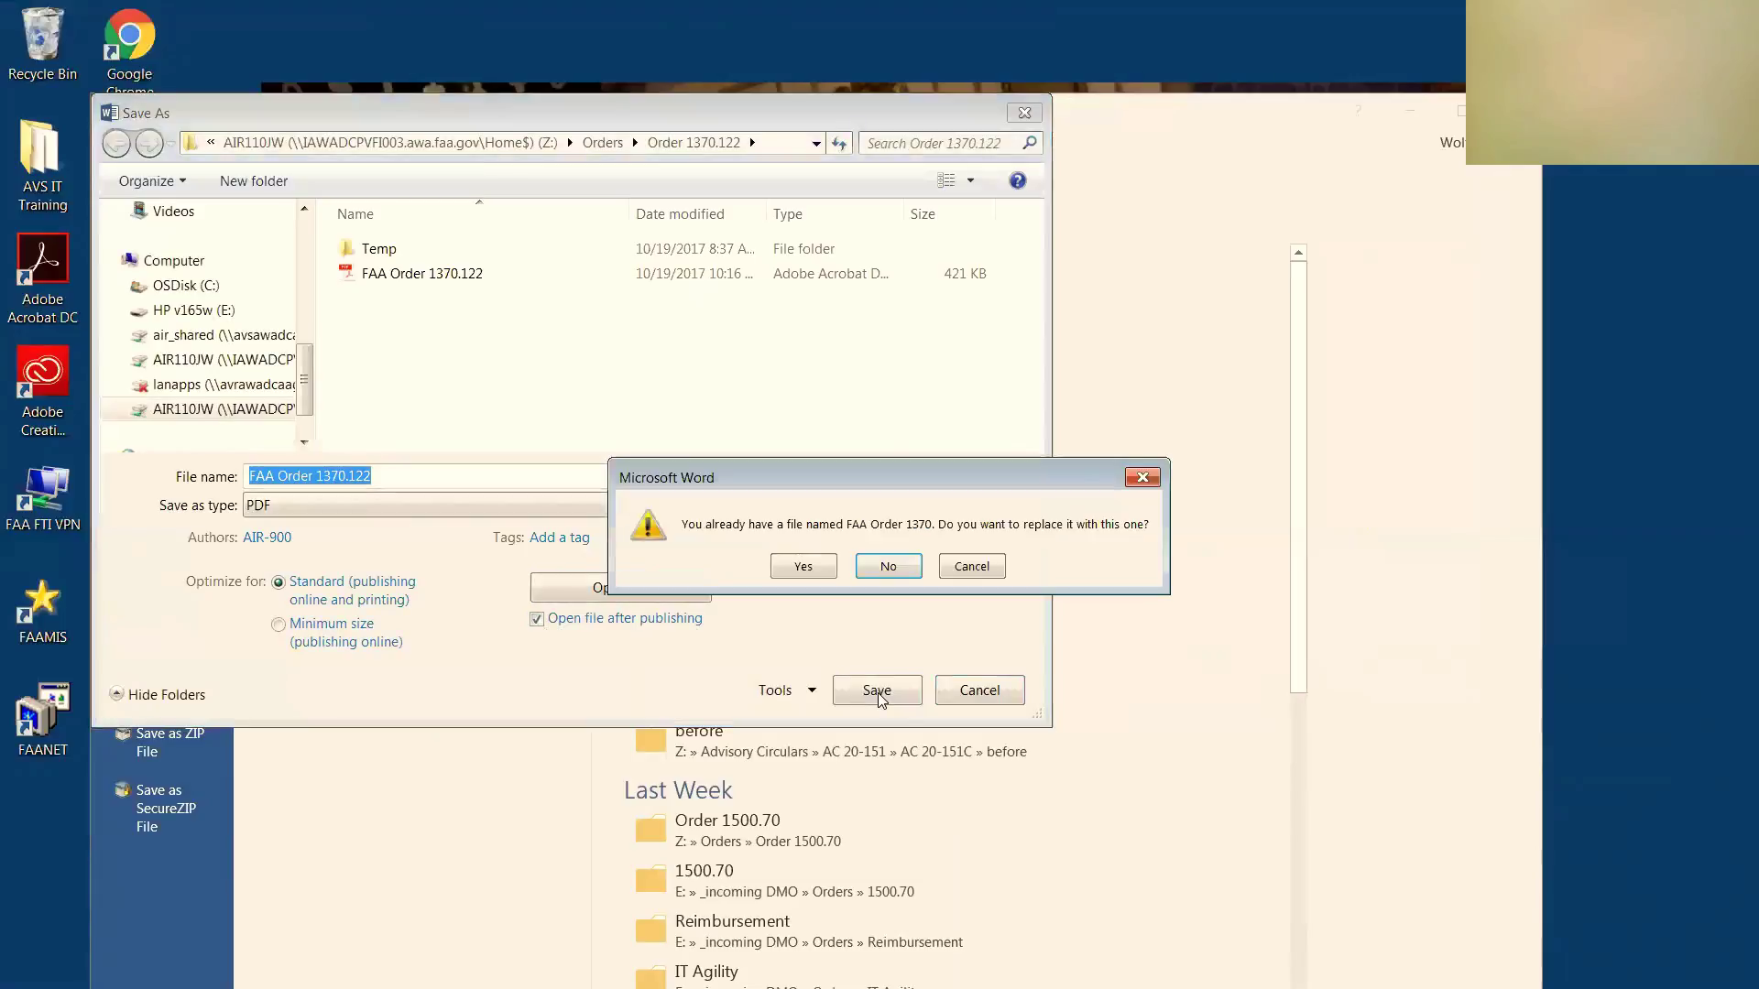
pyautogui.click(798, 567)
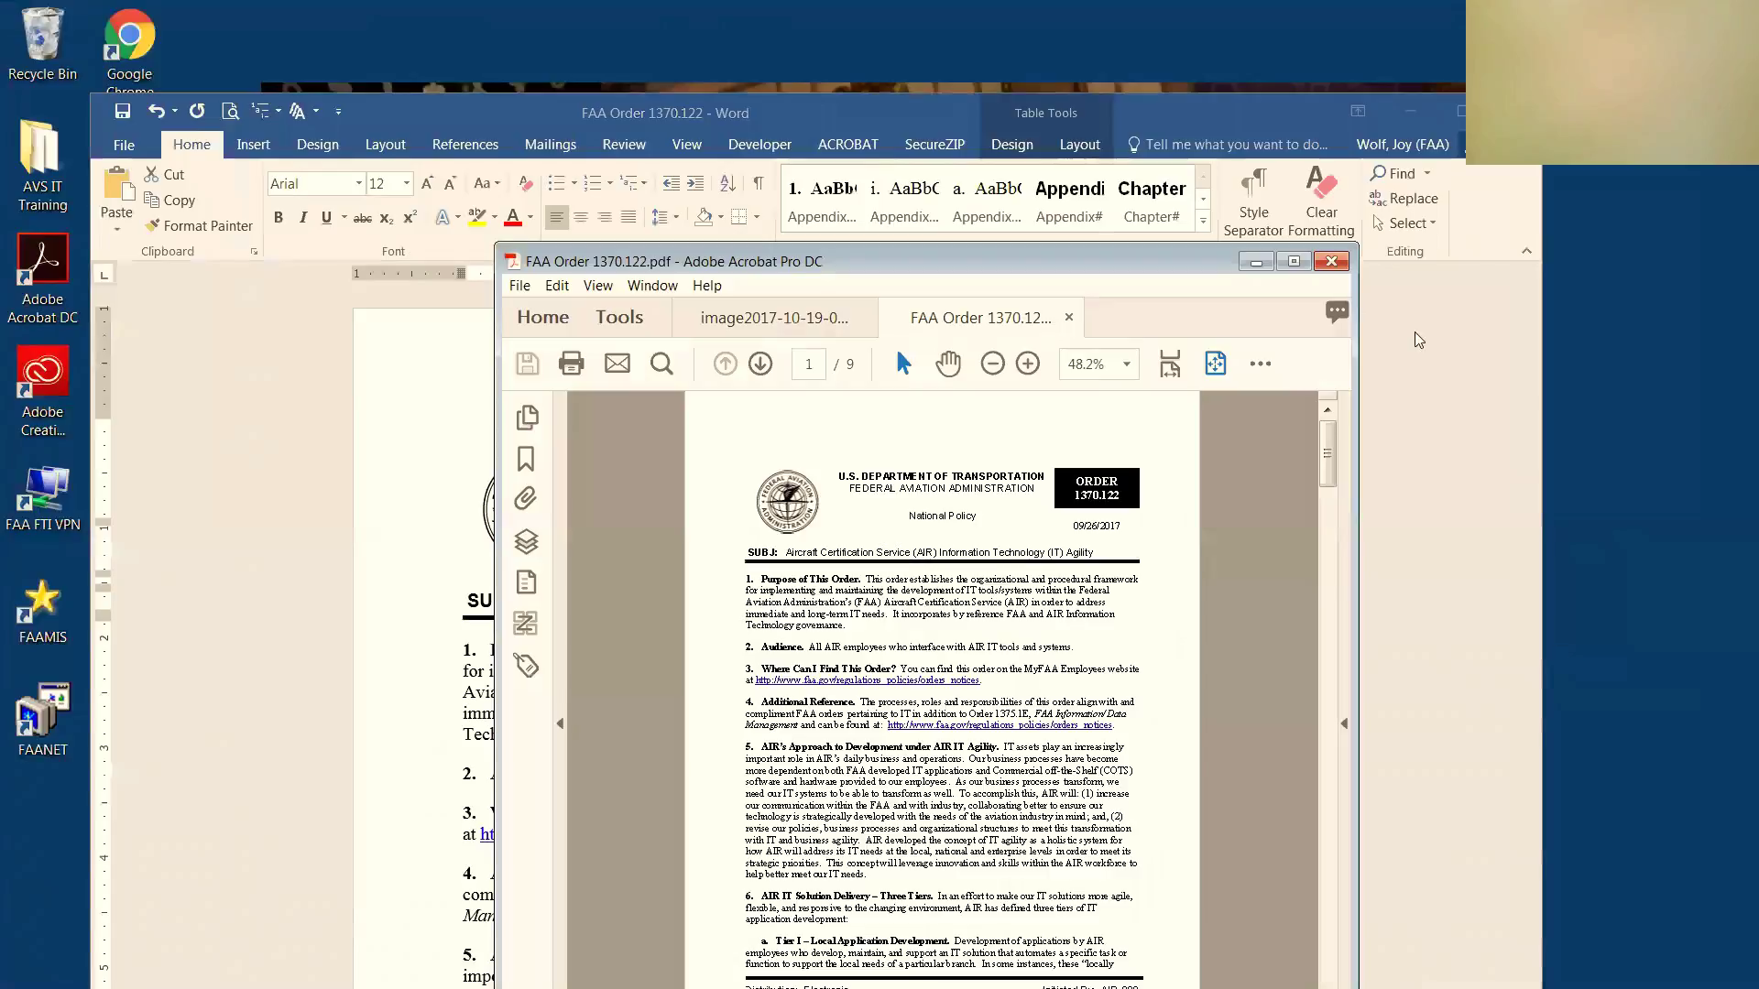
# Maximize the exported PDF's window and skim its first two pages
pyautogui.doubleClick(1015, 271)
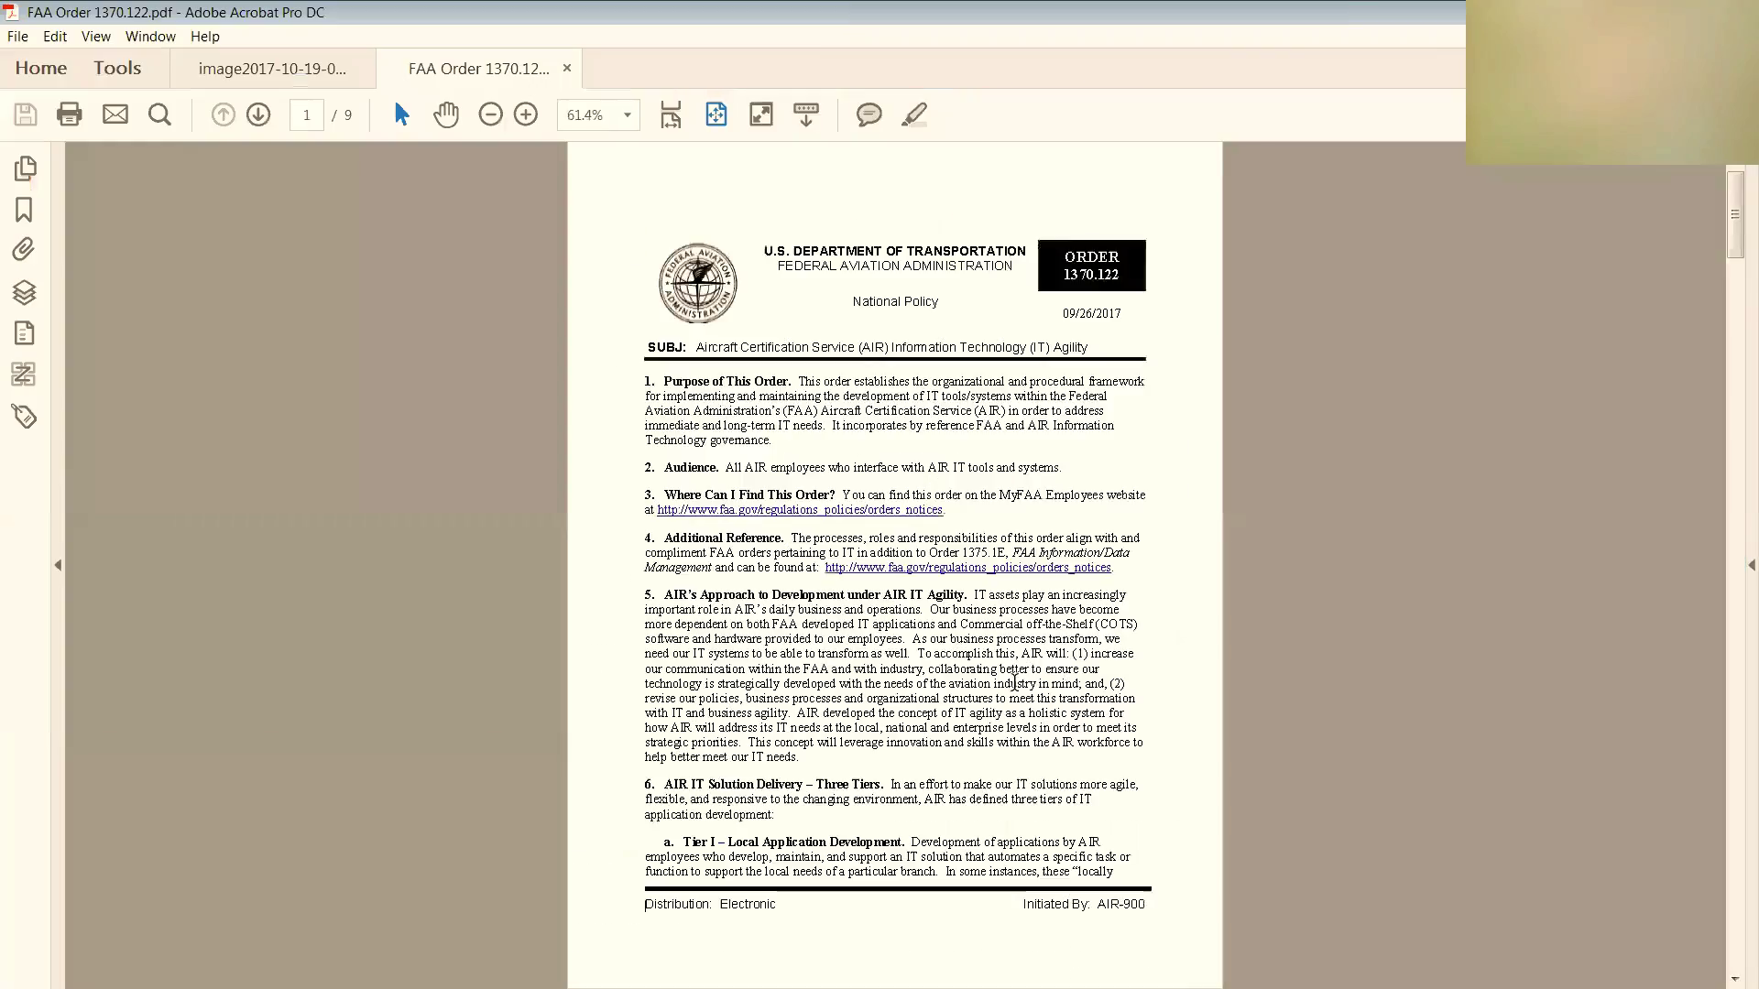
pyautogui.scroll(-15, 1246, 477)
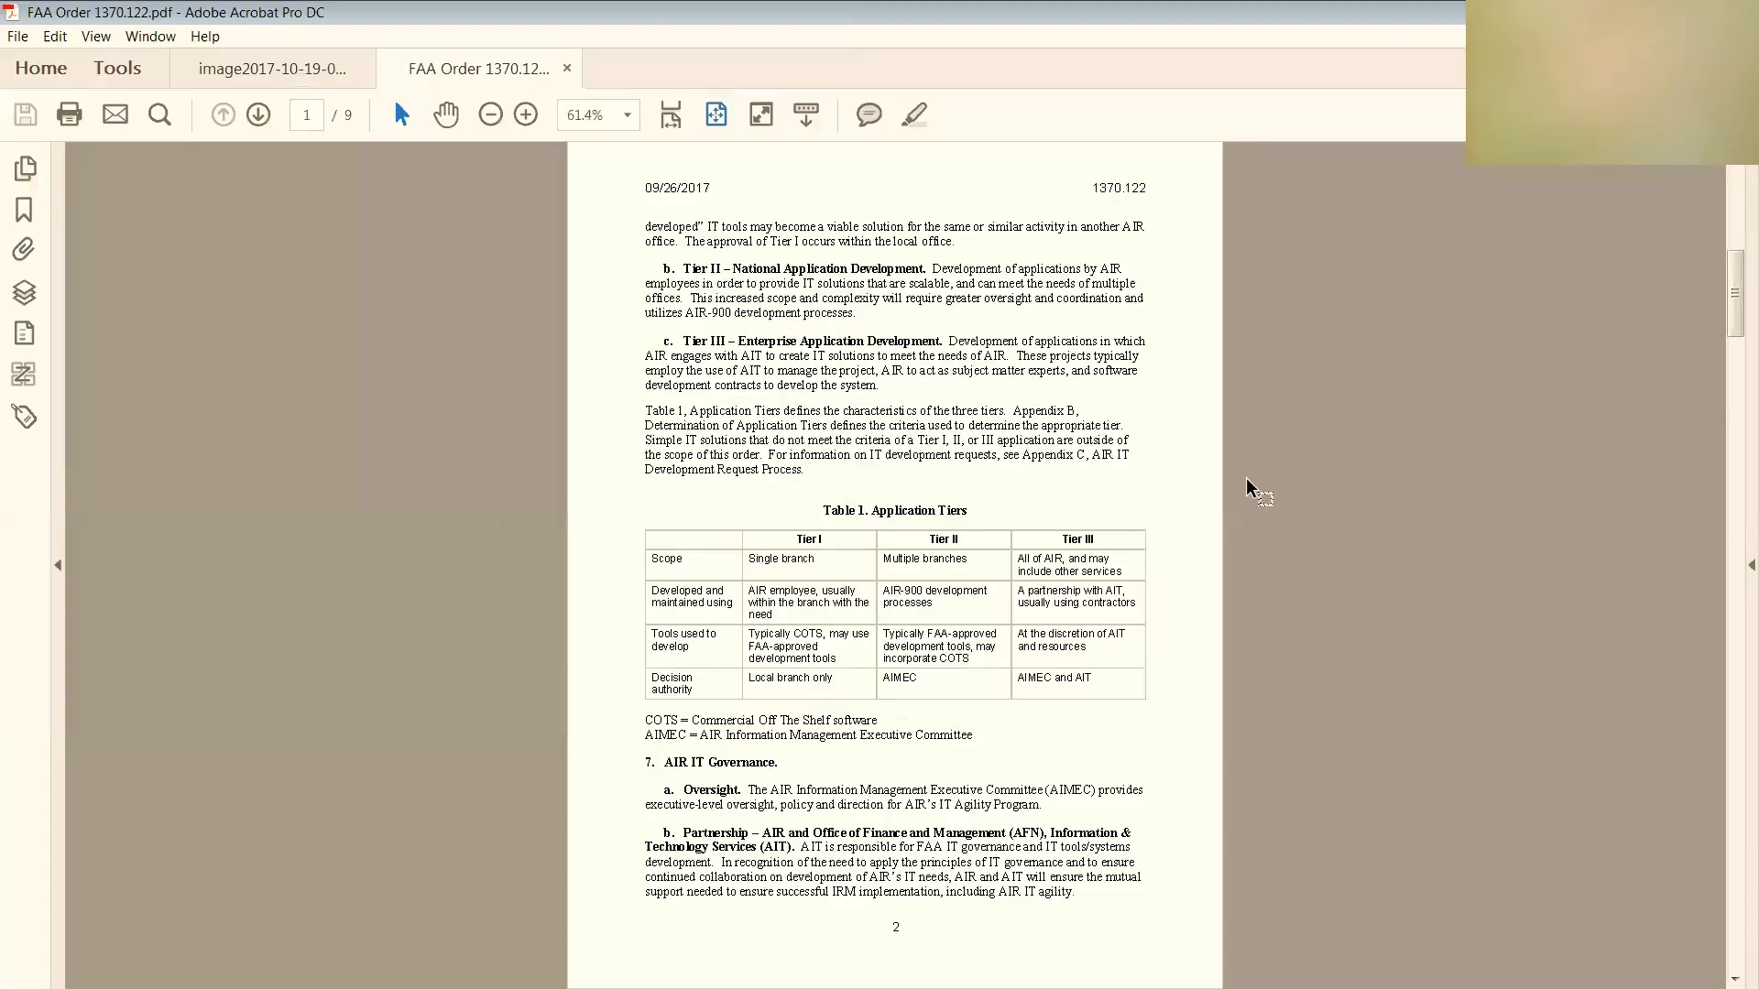
pyautogui.scroll(15, 1246, 476)
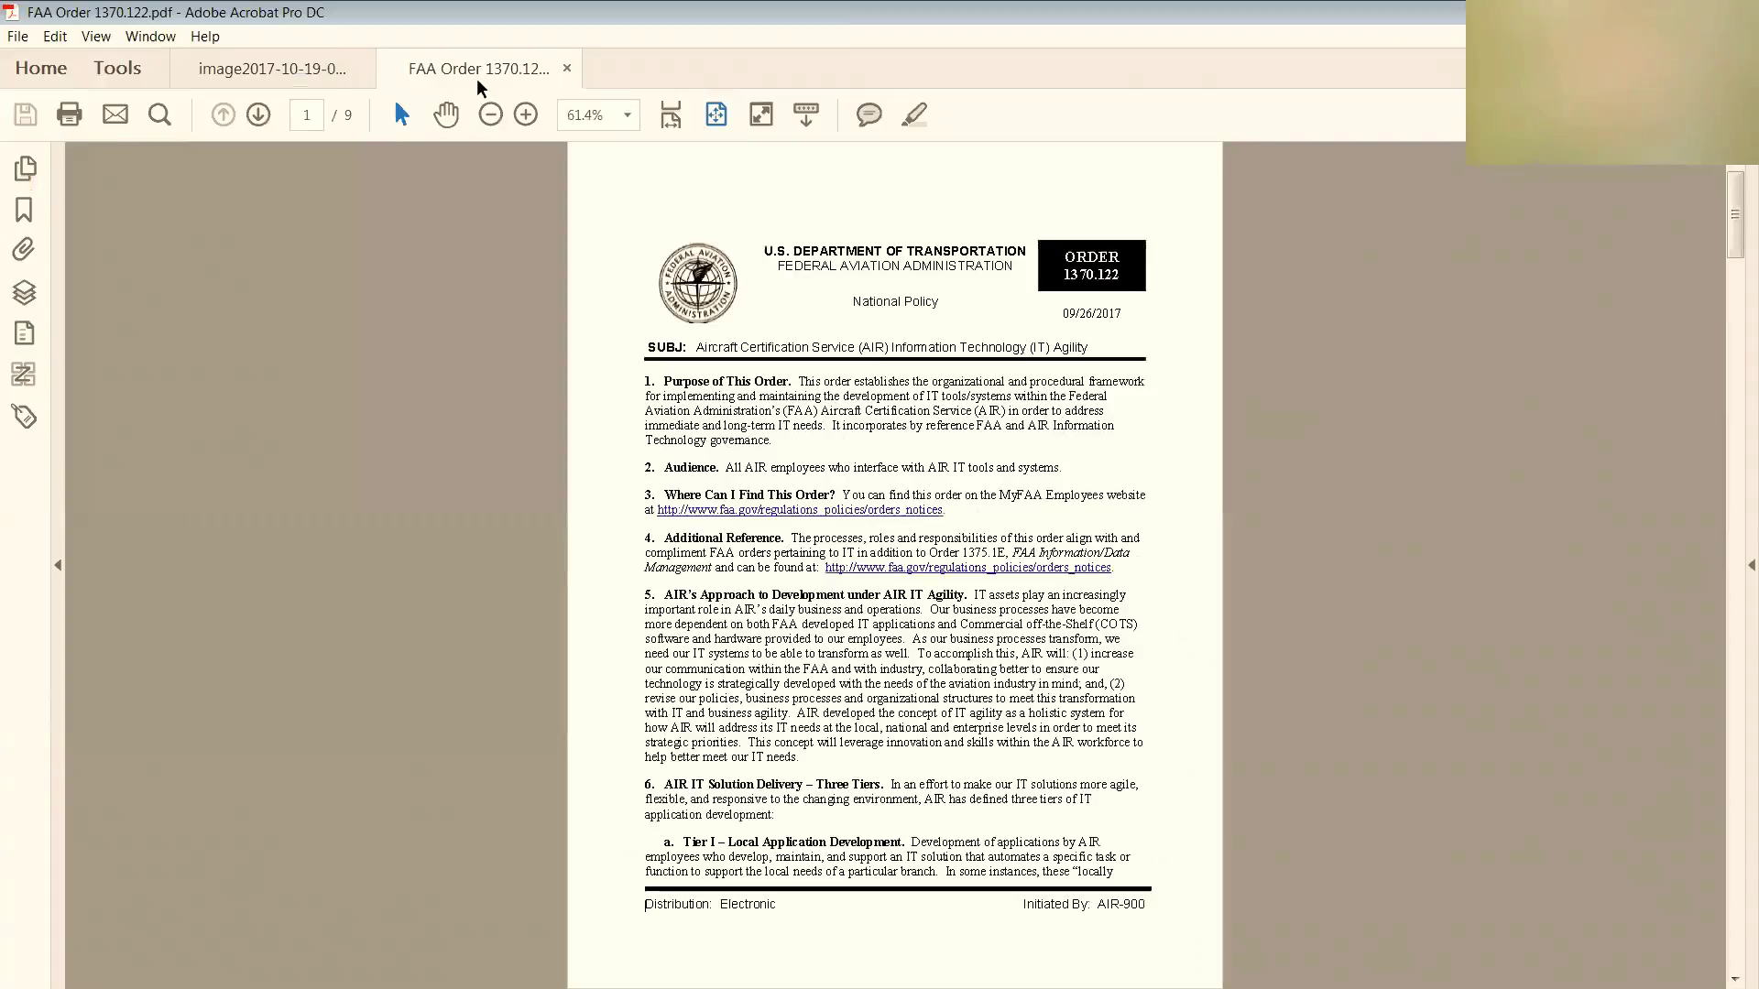
# Set the PDF's Subject property to "Aircraft Certification Service (AIR) Information Technology (IT) Agility"
pyautogui.click(18, 36)
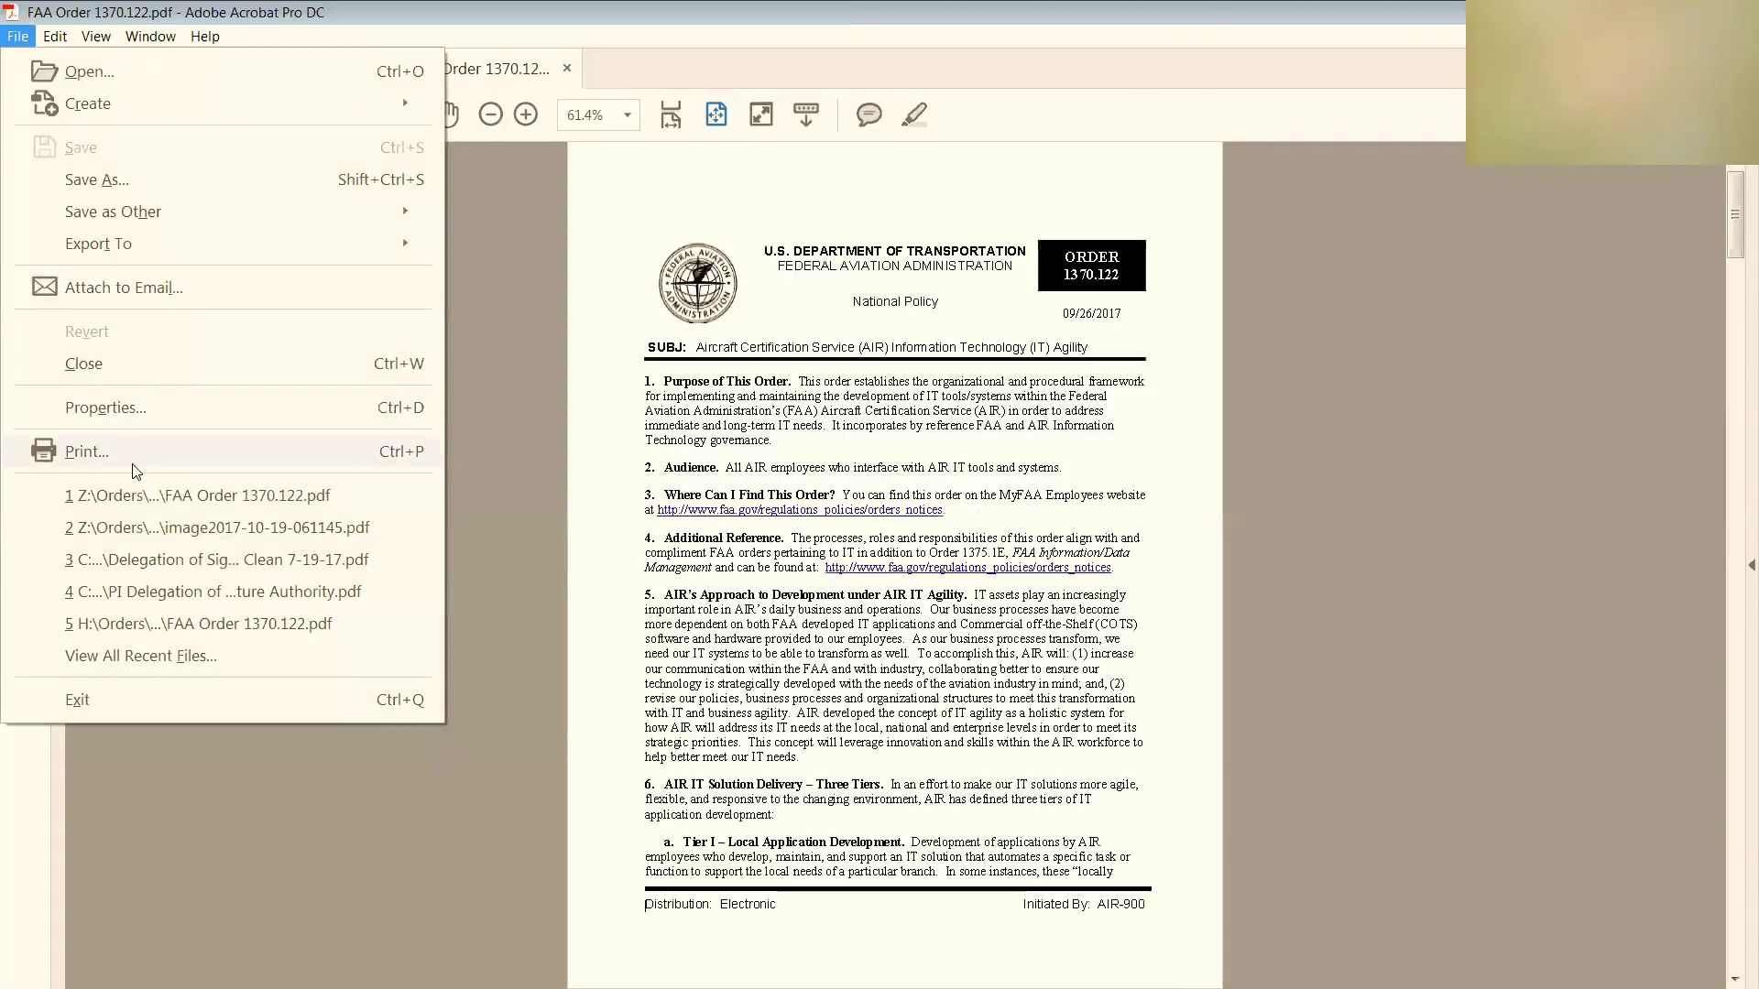
pyautogui.click(143, 410)
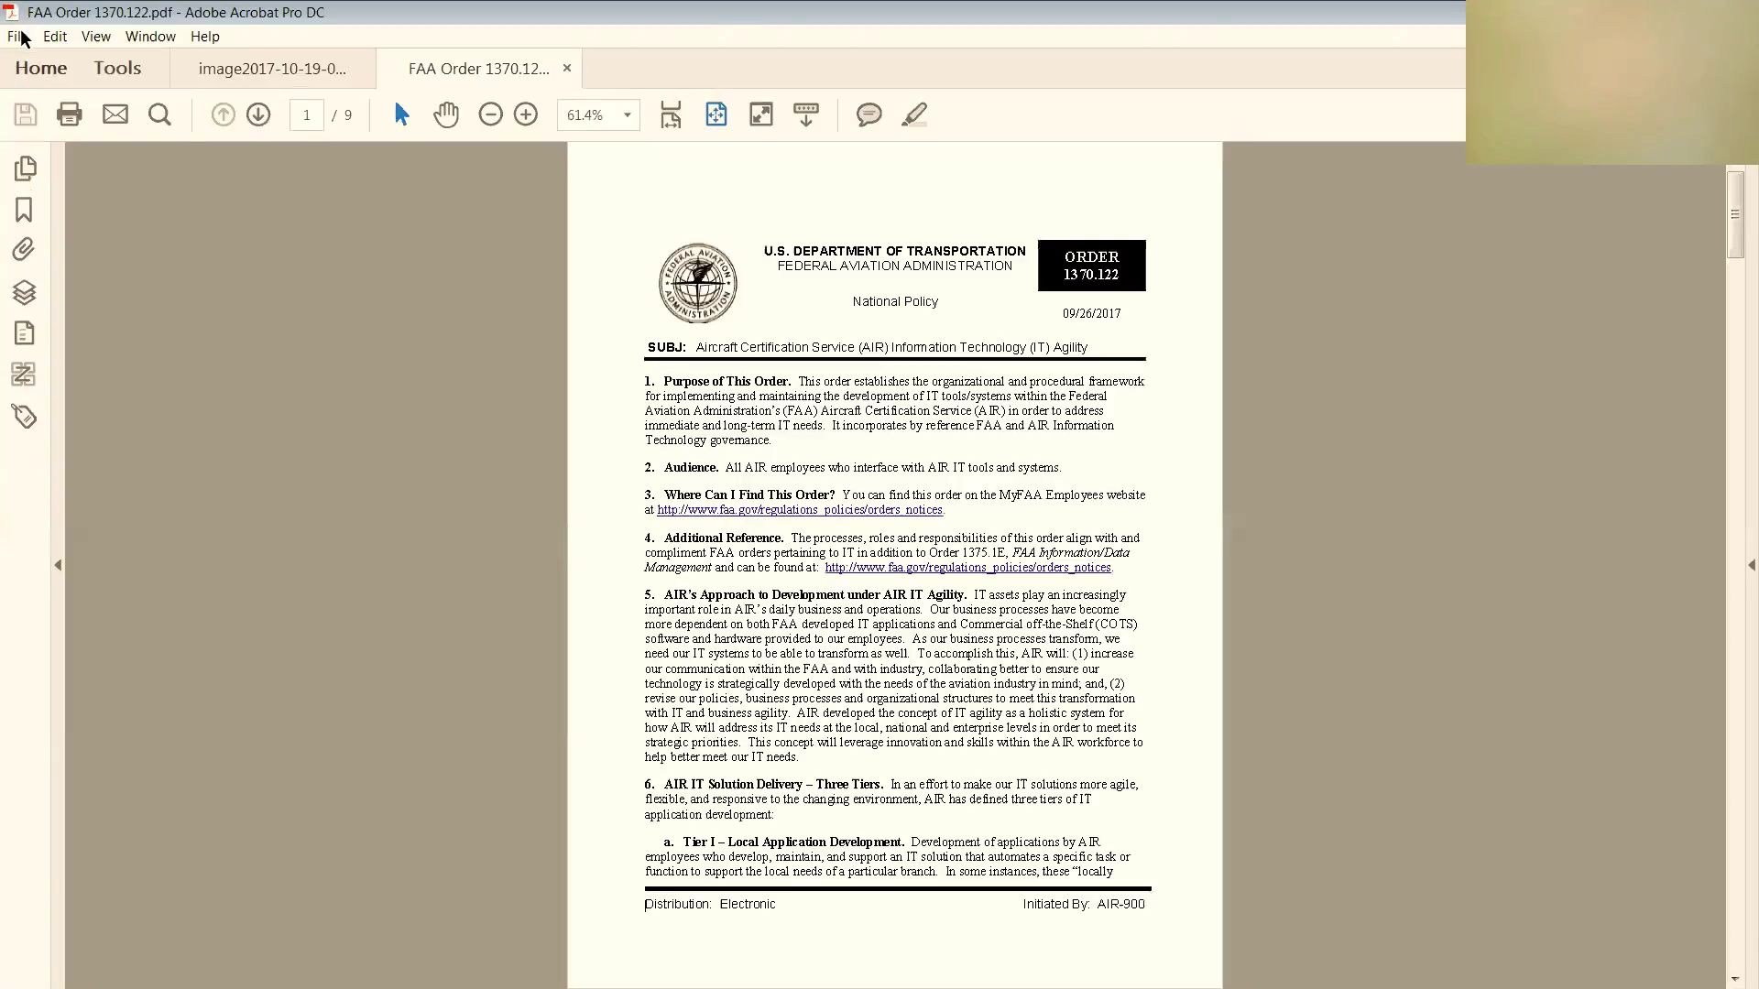
pyautogui.hotkey('ctrl', 'd')
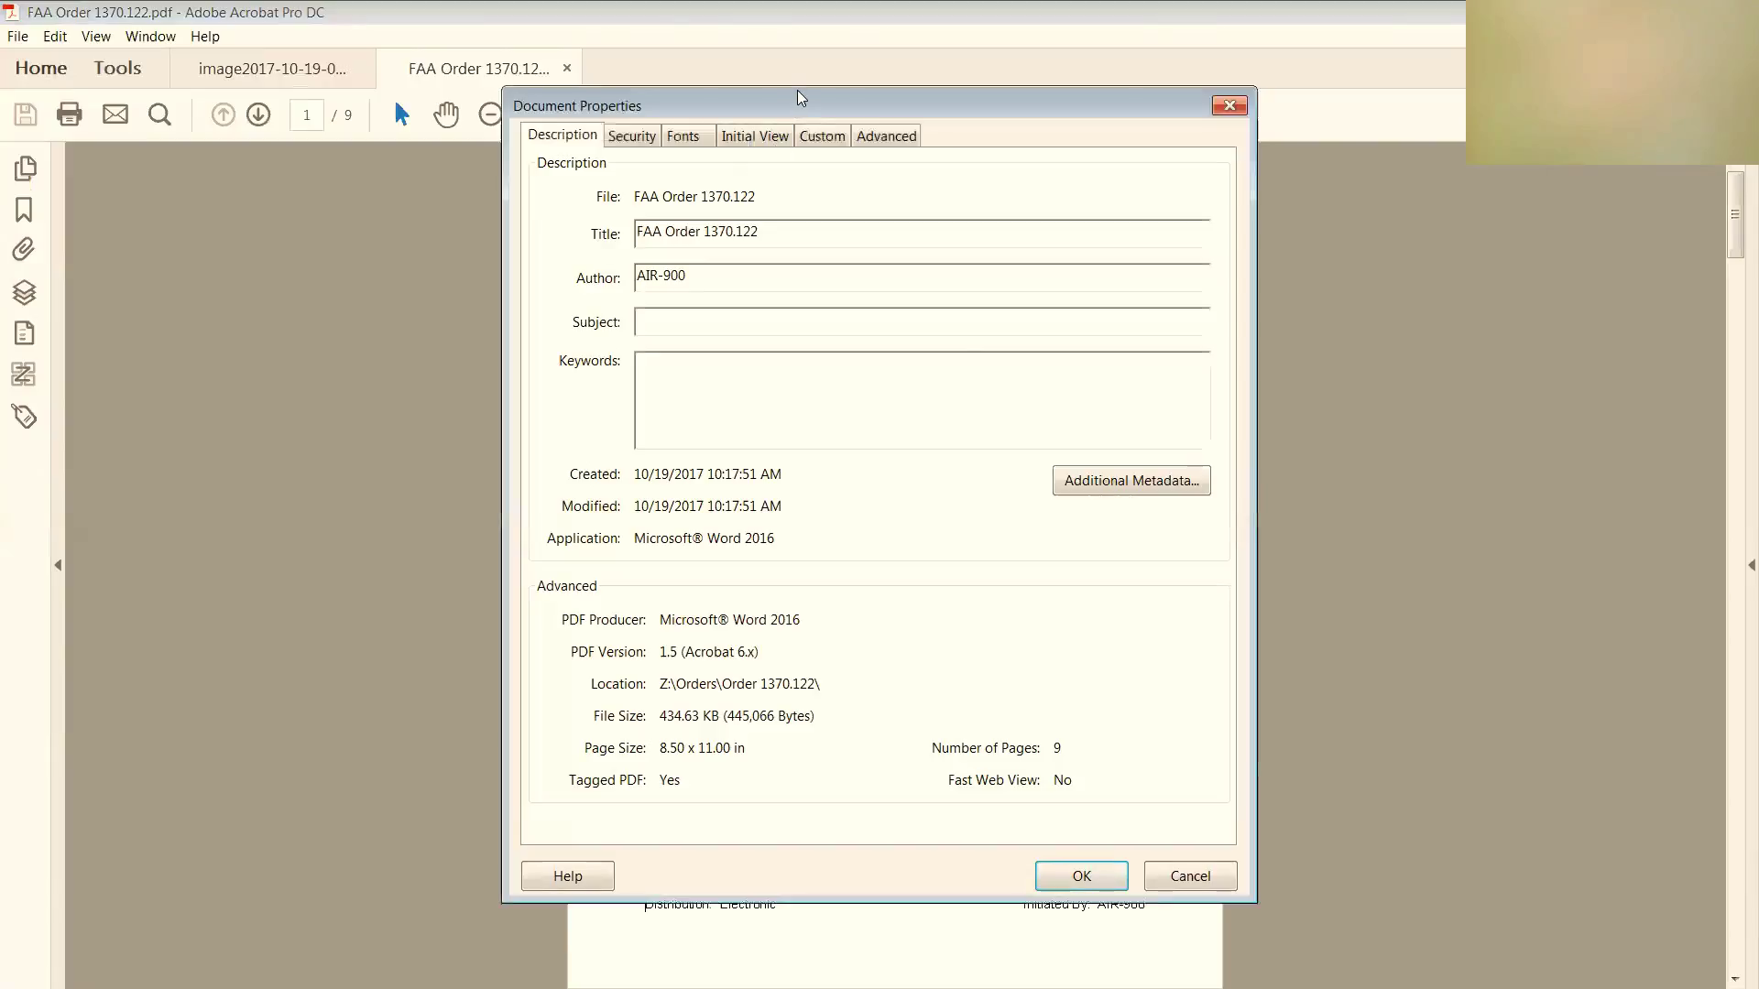
pyautogui.moveTo(797, 90); pyautogui.dragTo(850, 369)
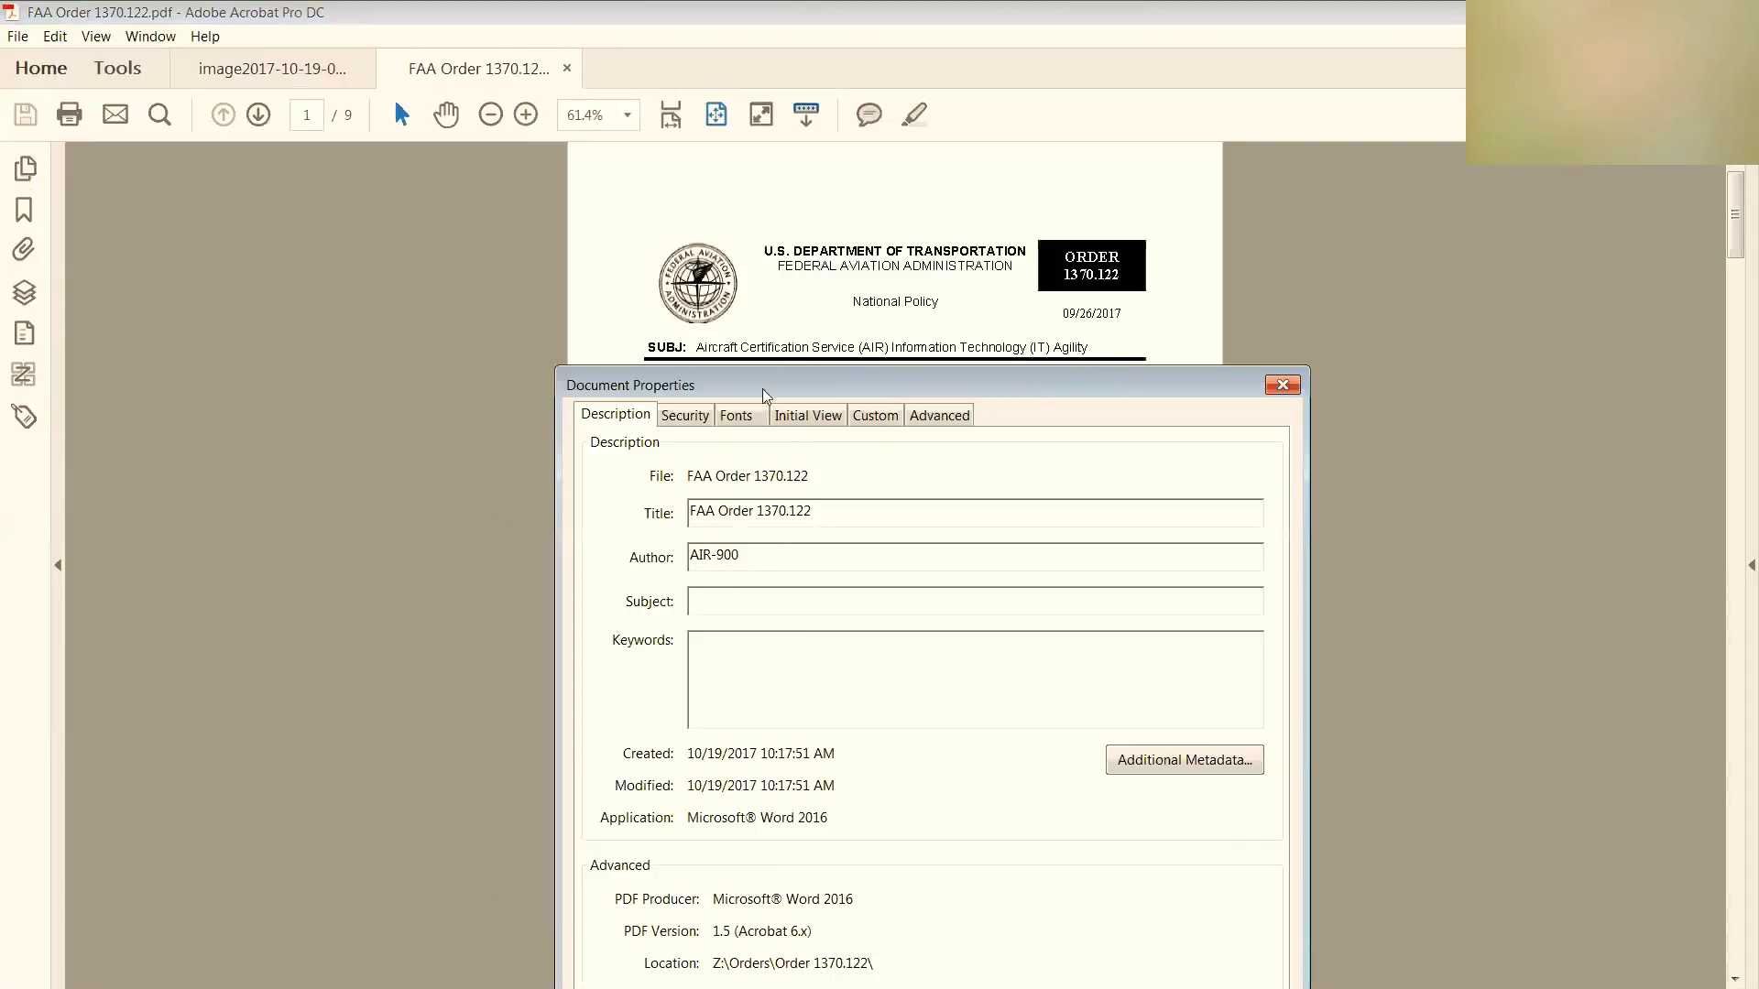
pyautogui.write('Aircraft Certification Service (AIR) Information Technology (IT) Agility')
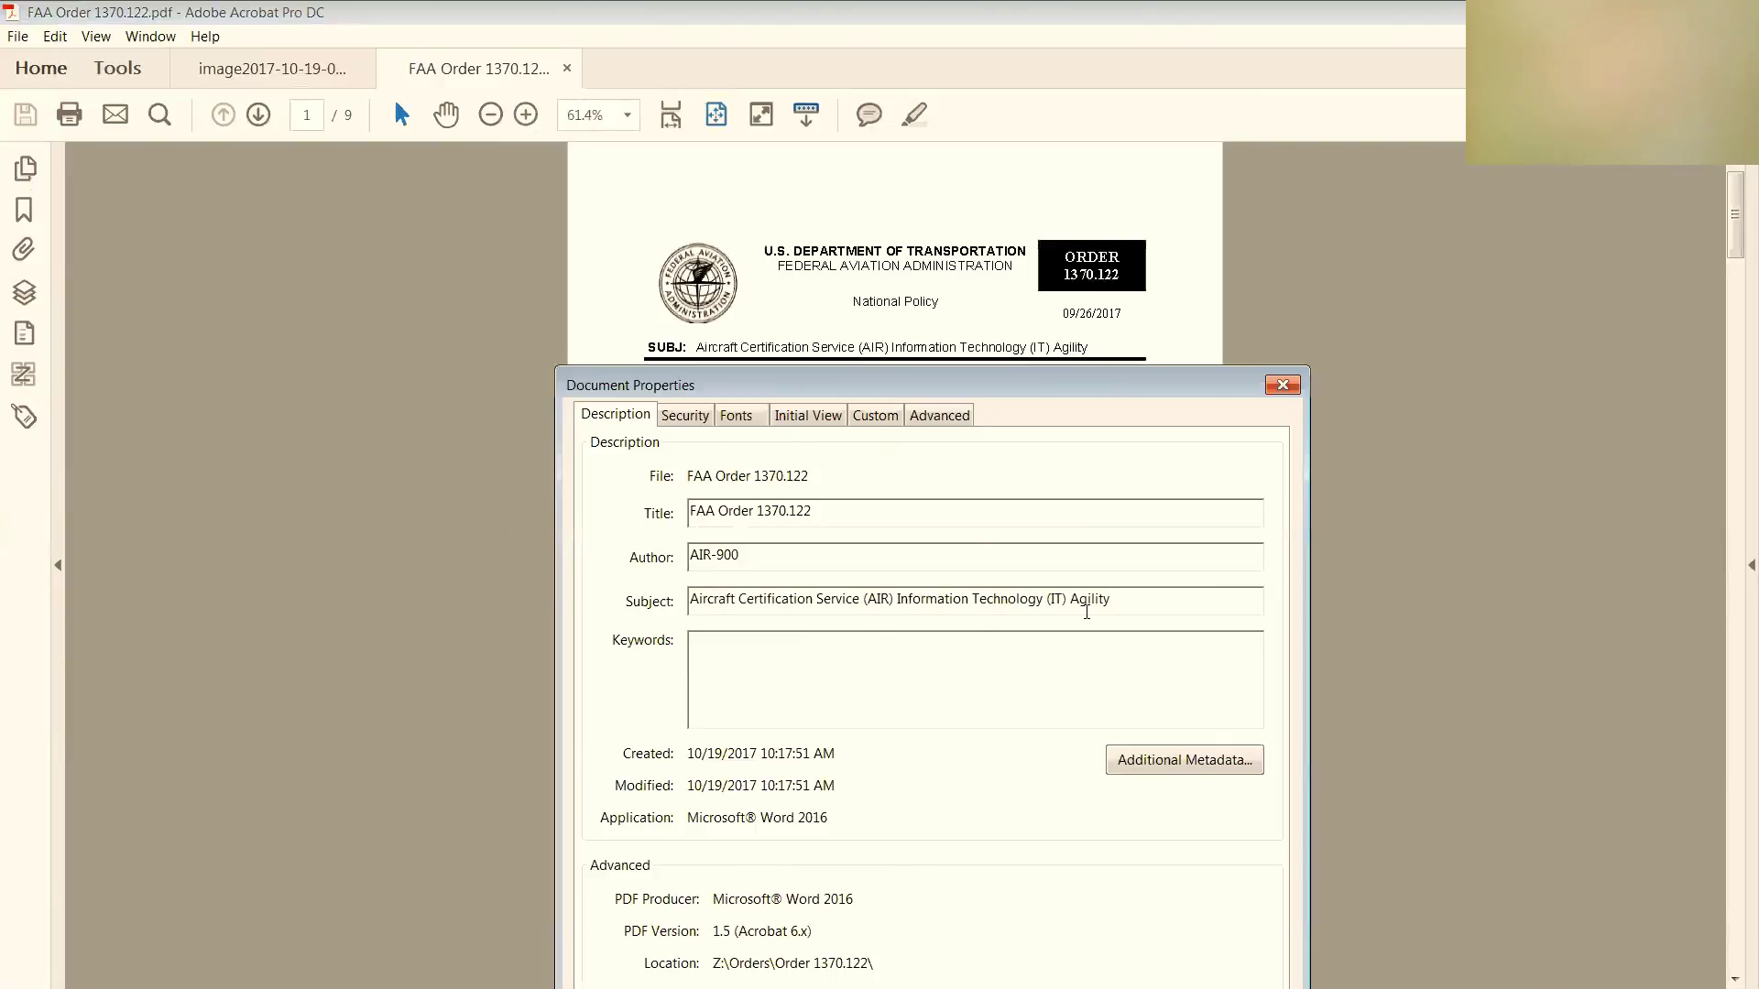
pyautogui.moveTo(1052, 374); pyautogui.dragTo(1050, 382)
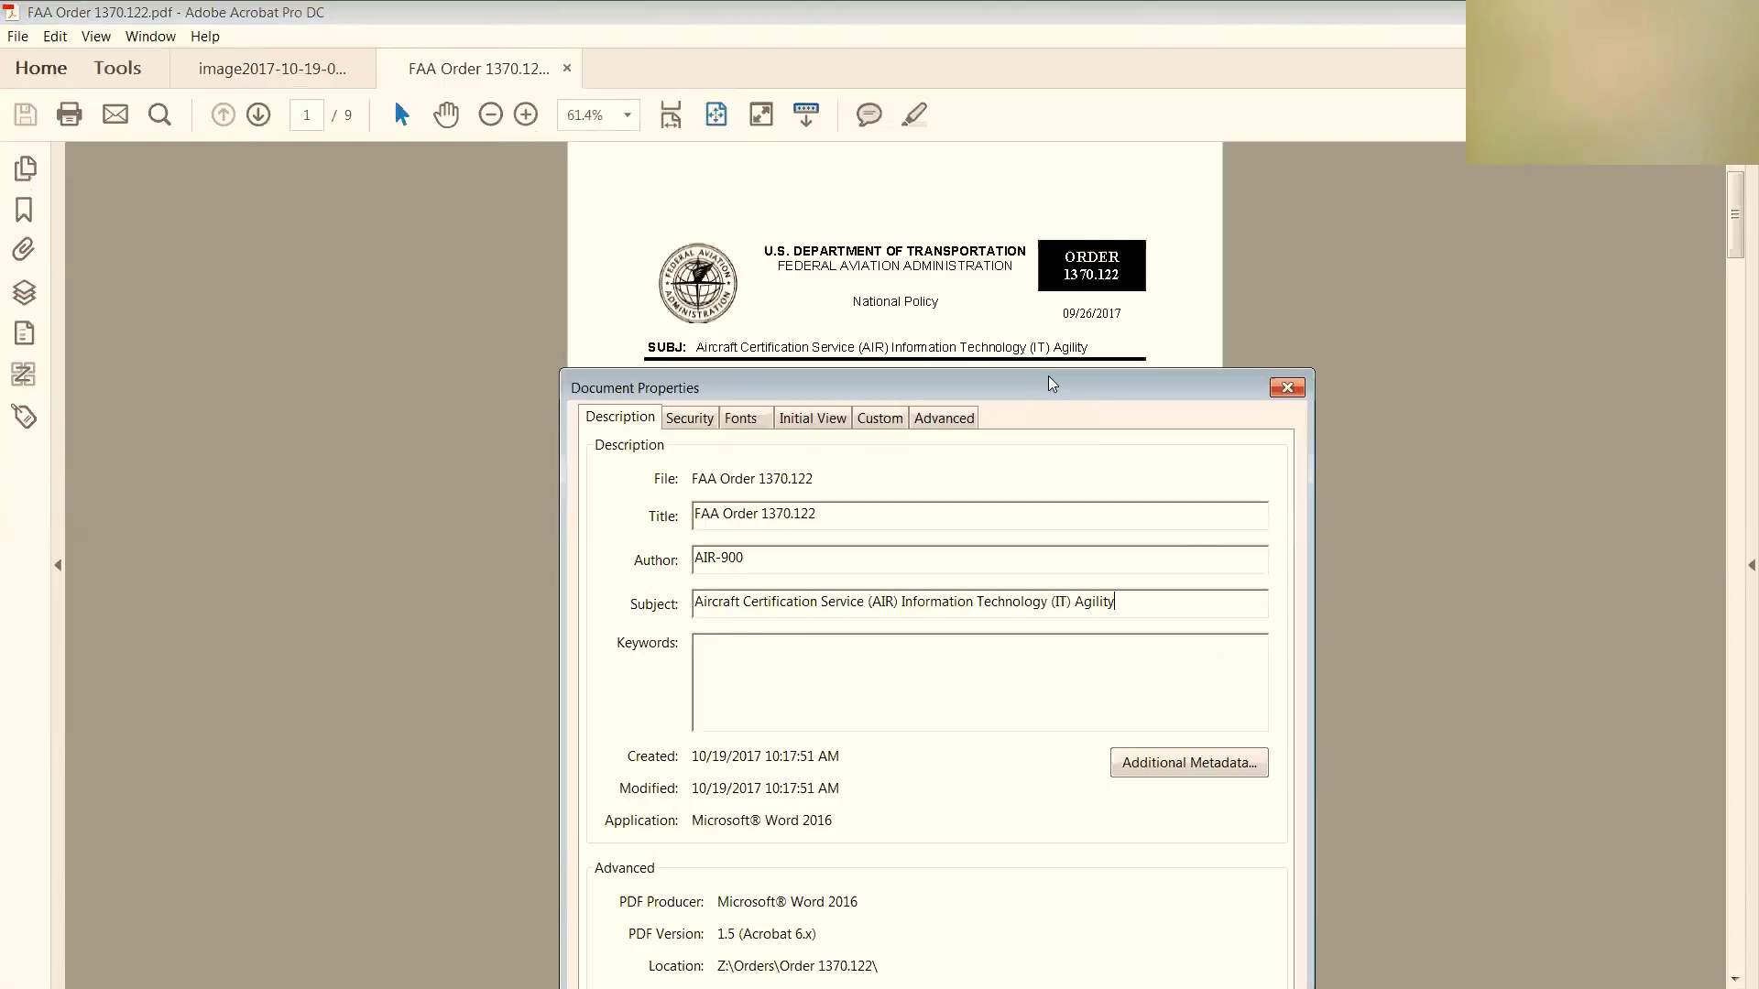
pyautogui.moveTo(1048, 376); pyautogui.dragTo(885, 182)
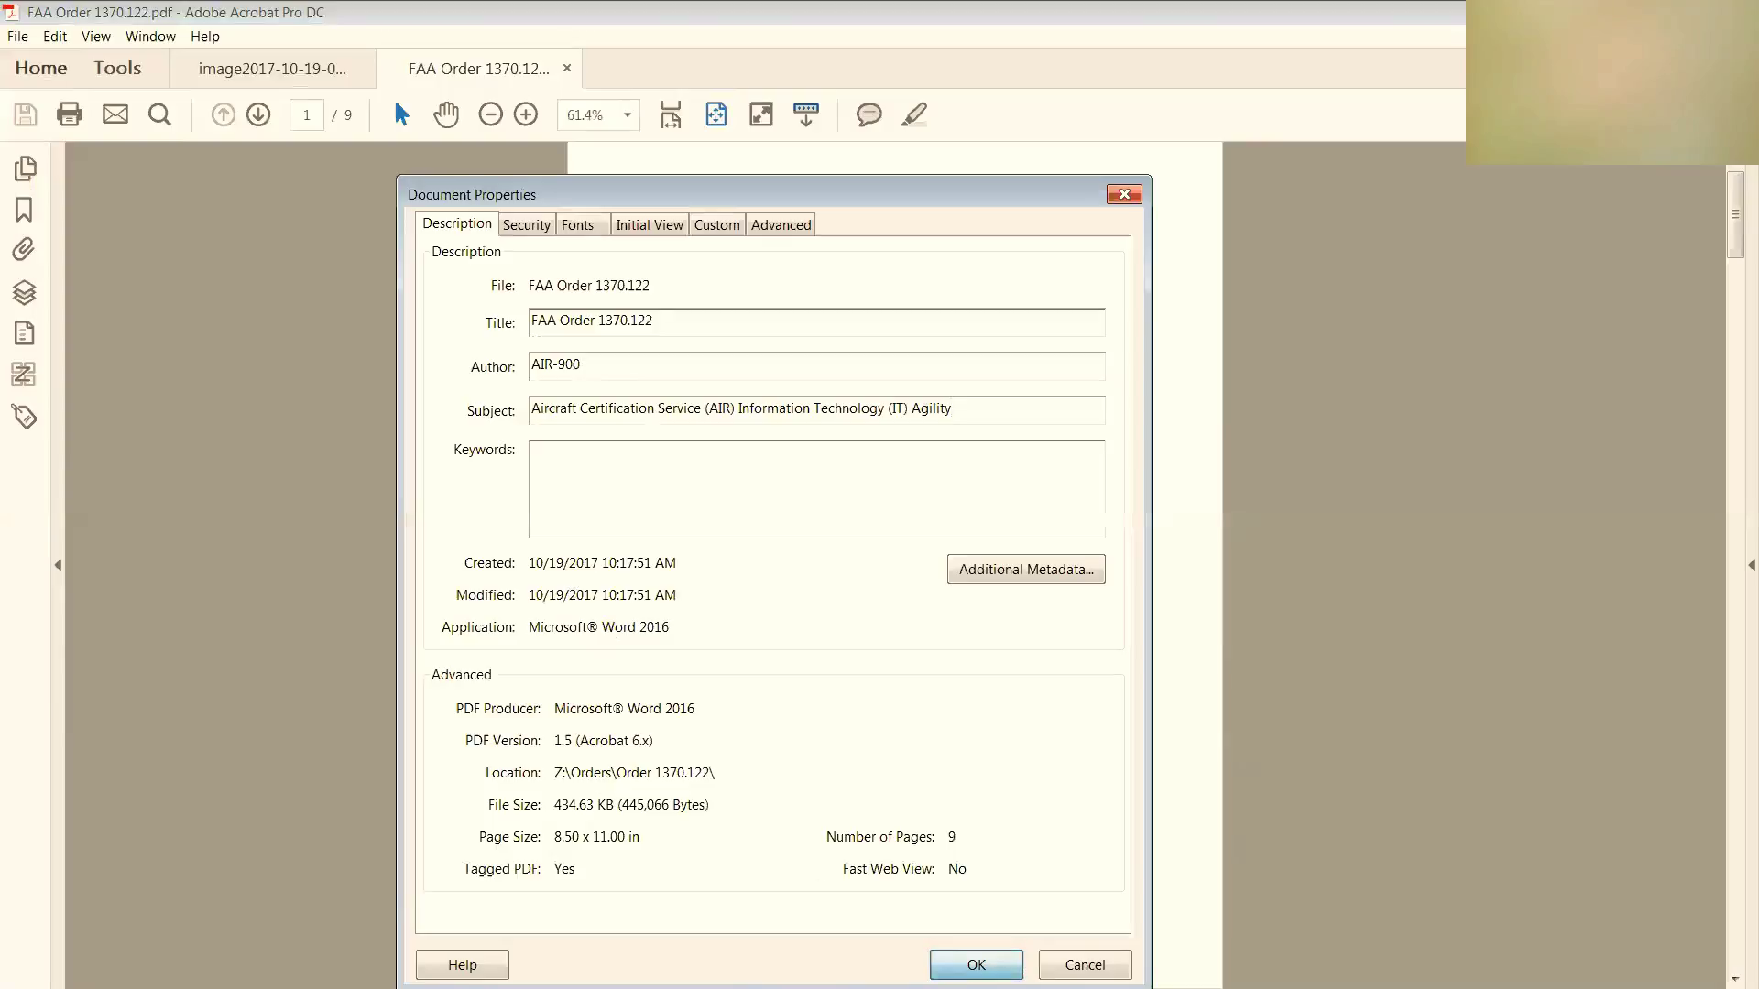
pyautogui.click(976, 965)
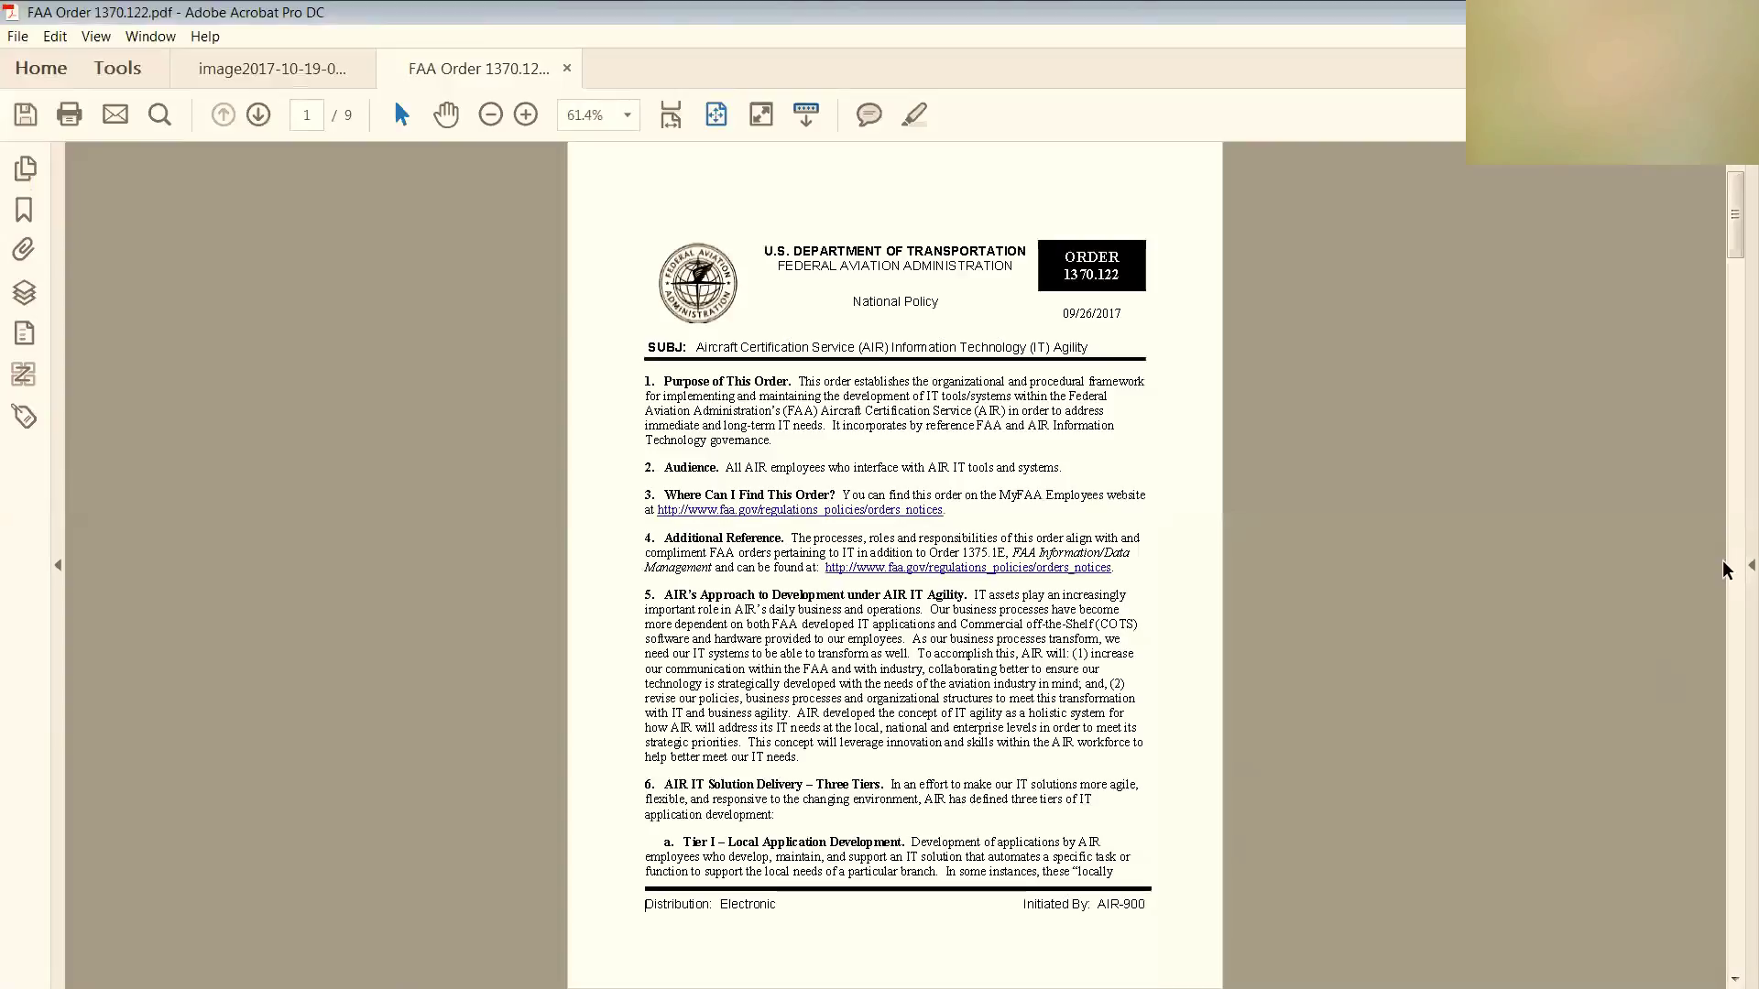
# Open the Accessibility tools and run a full accessibility check on all pages of the PDF
pyautogui.click(103, 76)
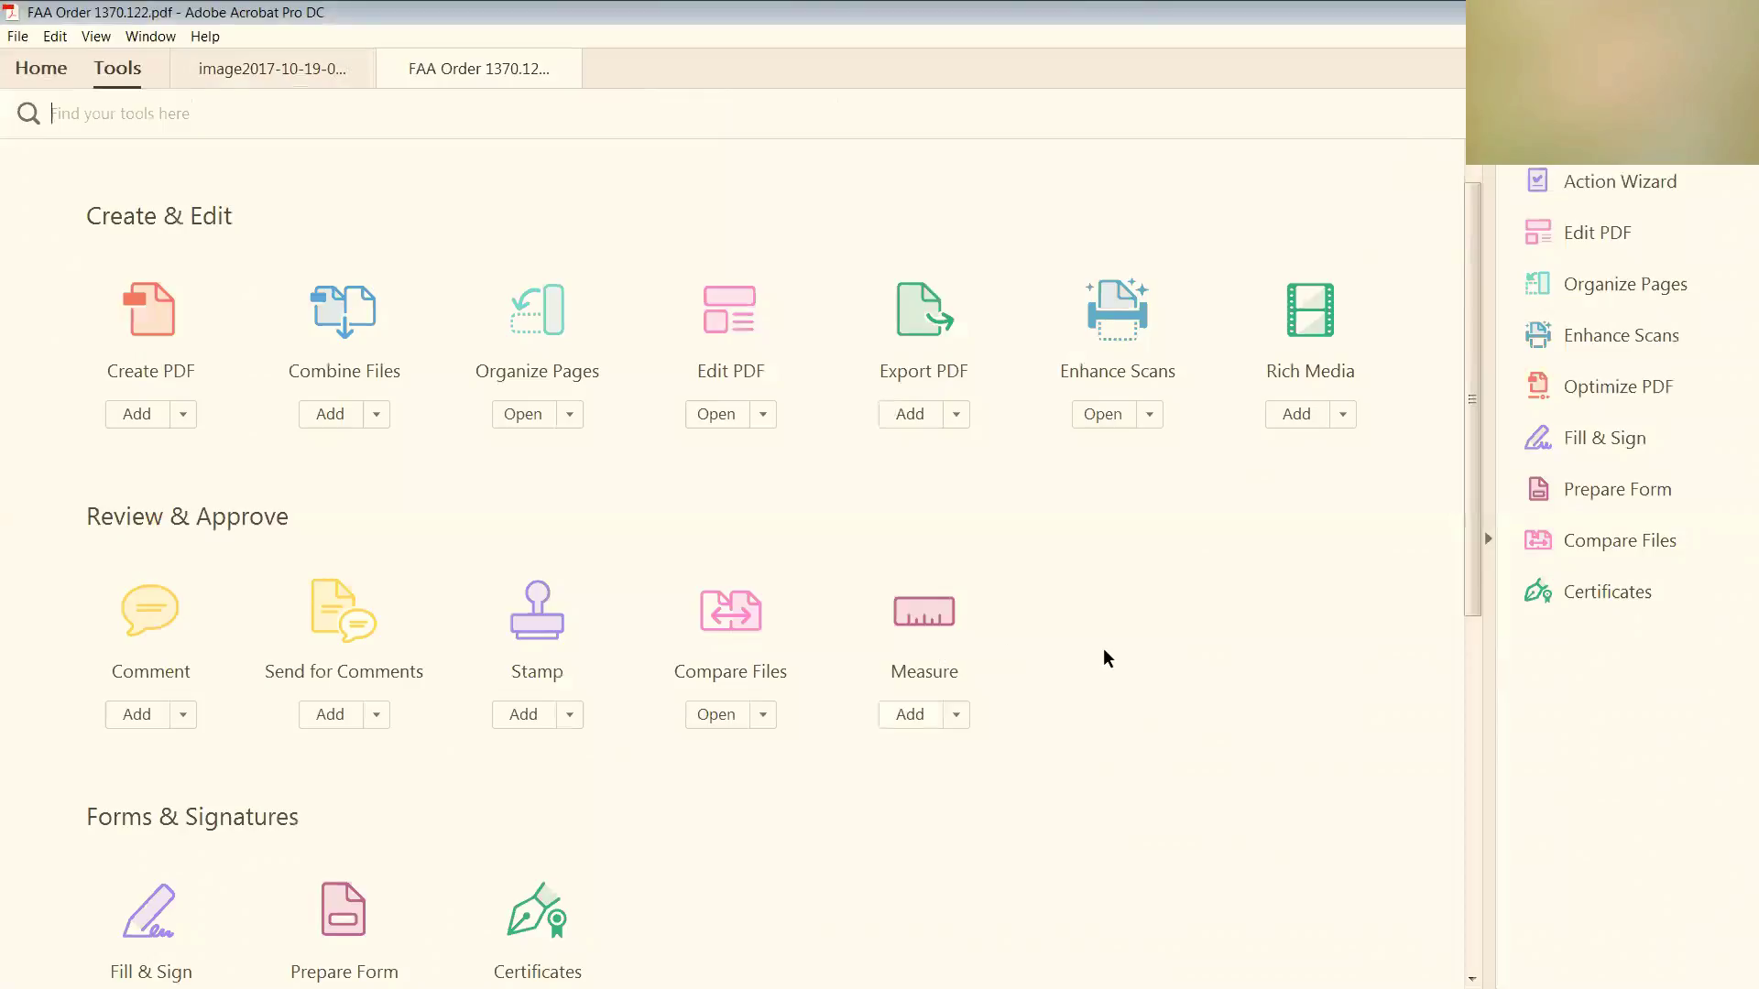
pyautogui.scroll(-2, 1106, 658)
pyautogui.scroll(-4, 1101, 640)
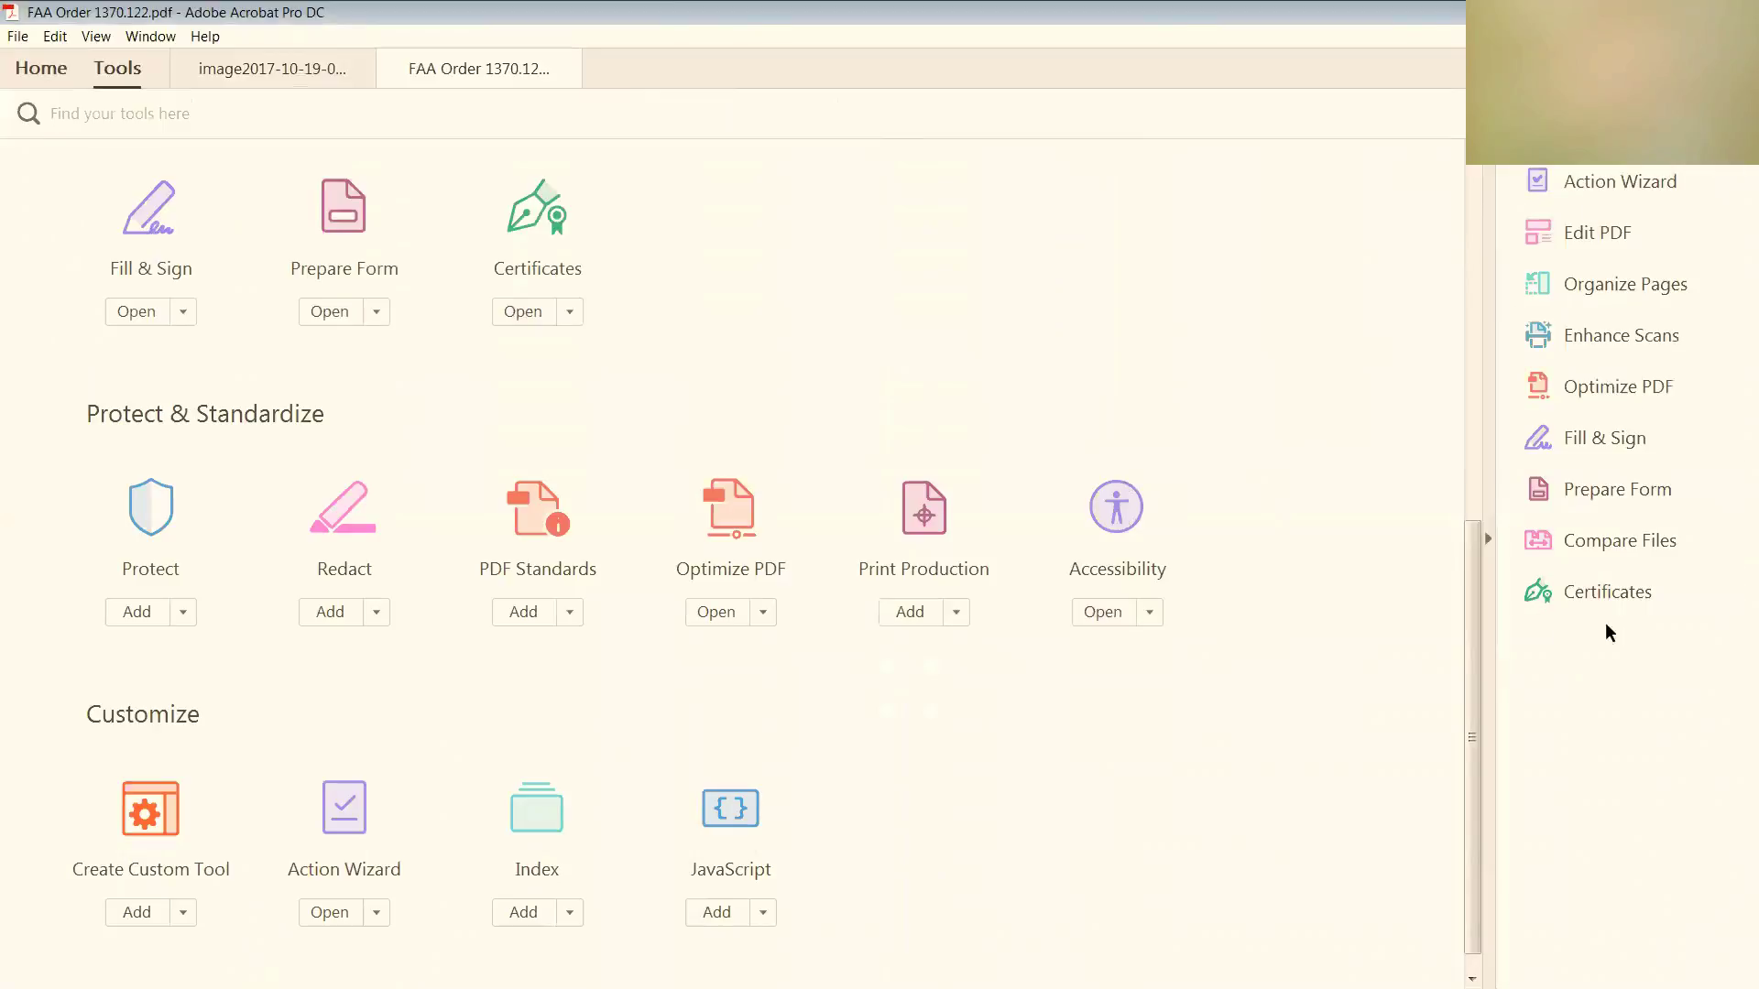
pyautogui.moveTo(1605, 595); pyautogui.dragTo(1591, 187)
pyautogui.moveTo(1639, 511); pyautogui.dragTo(1644, 632)
pyautogui.click(1612, 131)
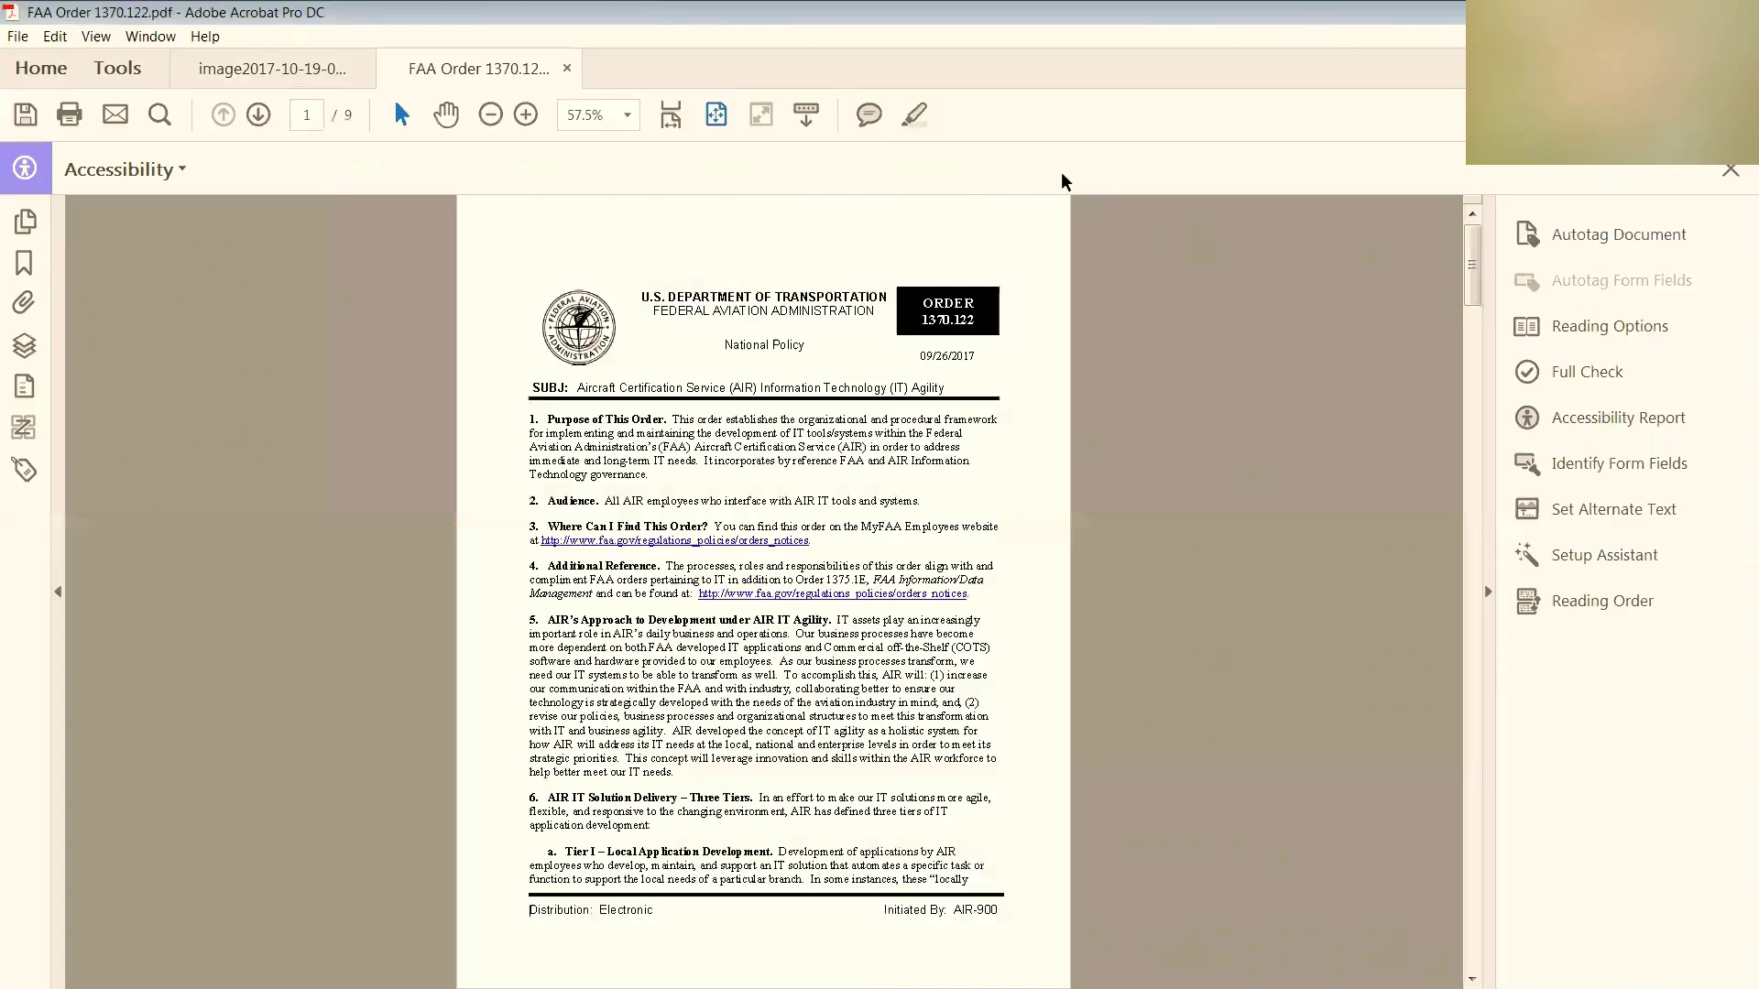
pyautogui.click(1559, 371)
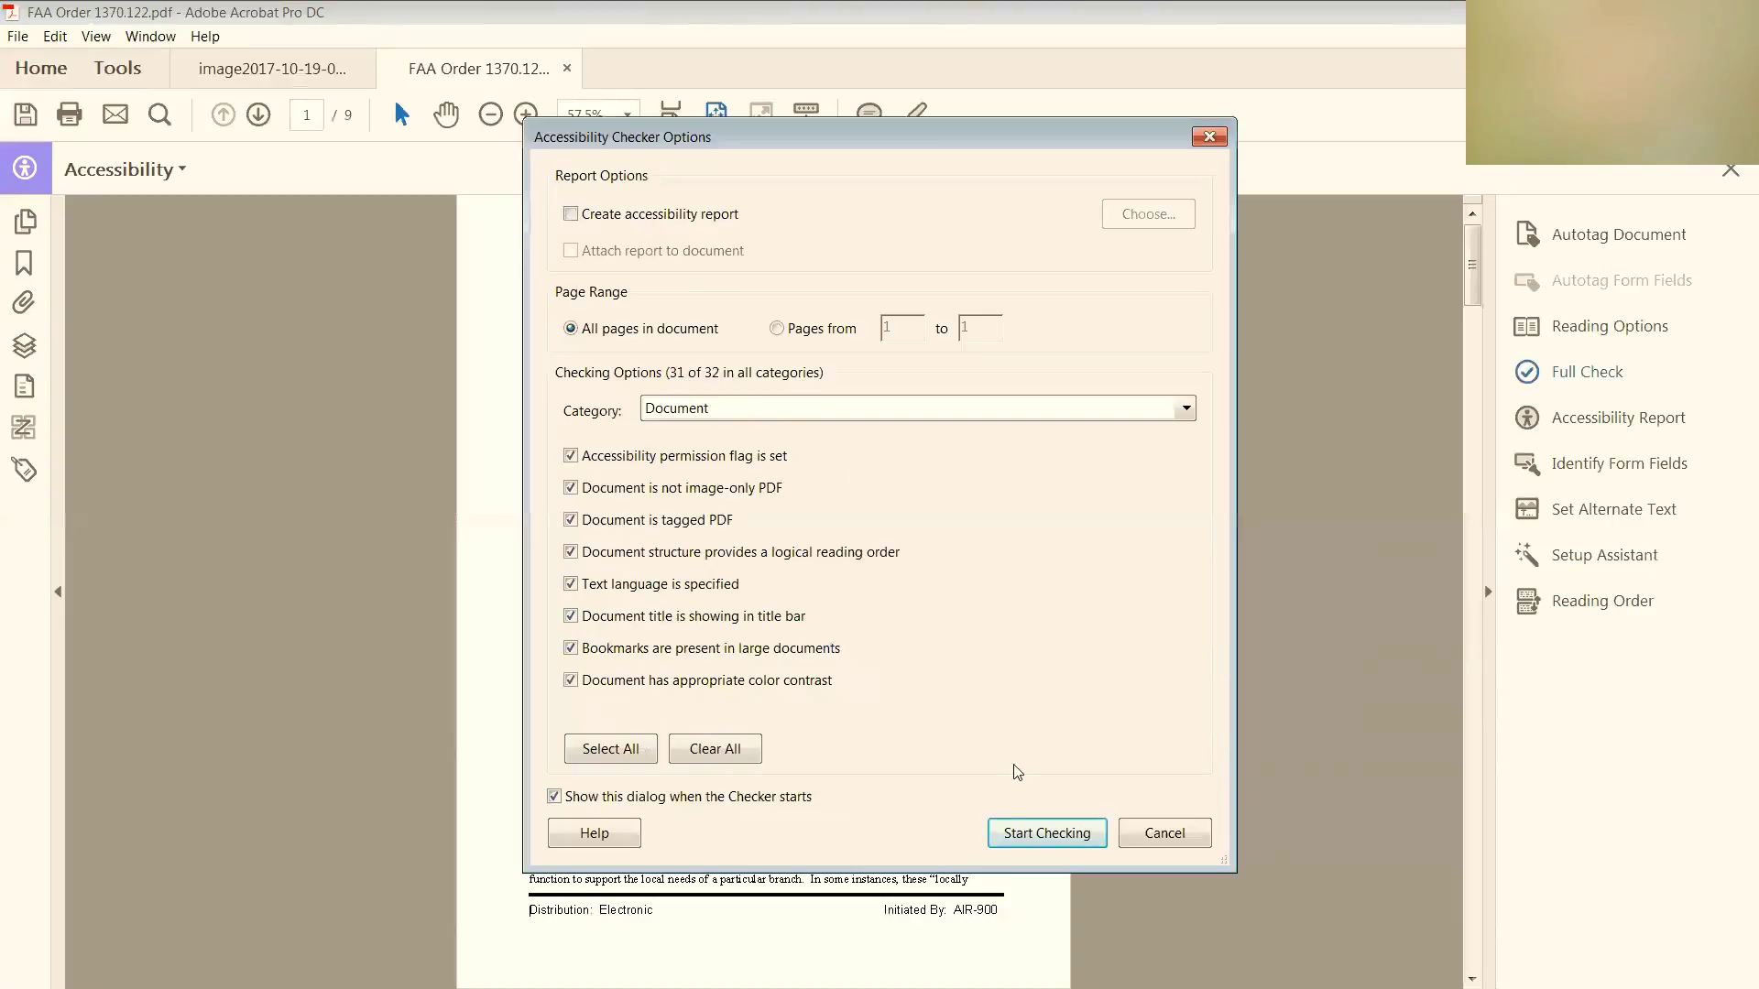
pyautogui.click(1062, 834)
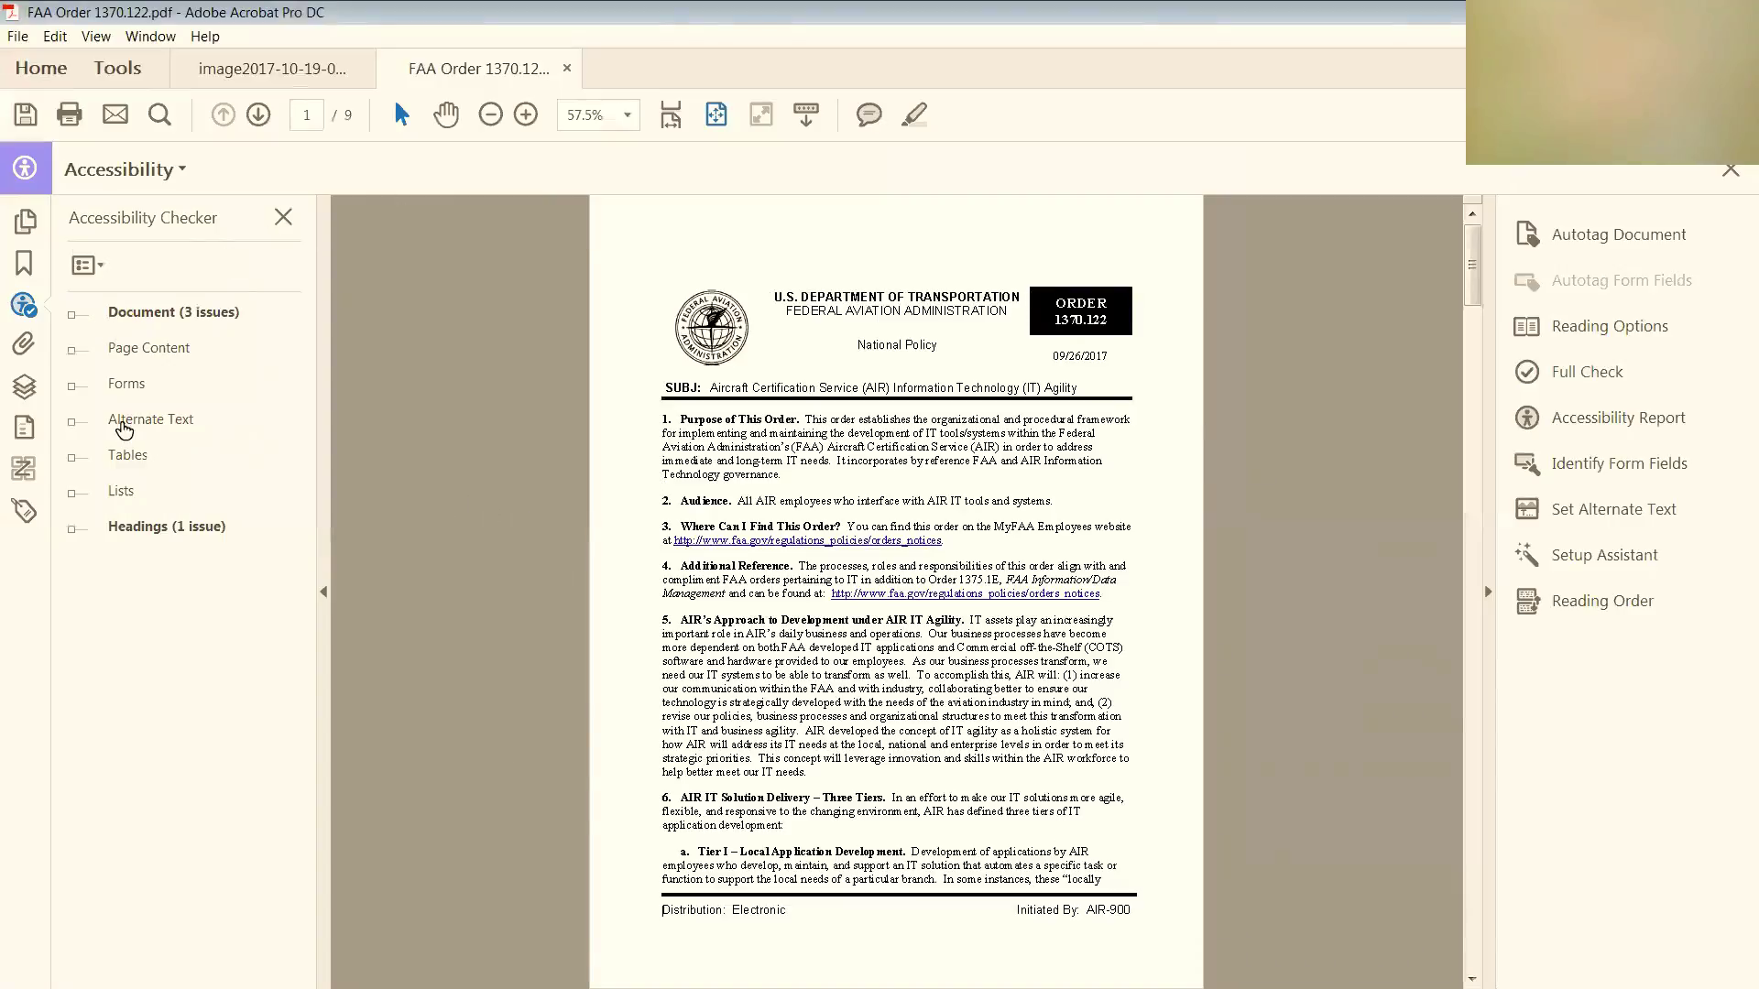
# Expand the Document and Headings results of the accessibility check, including the elements under the Appropriate nesting rule
pyautogui.click(73, 315)
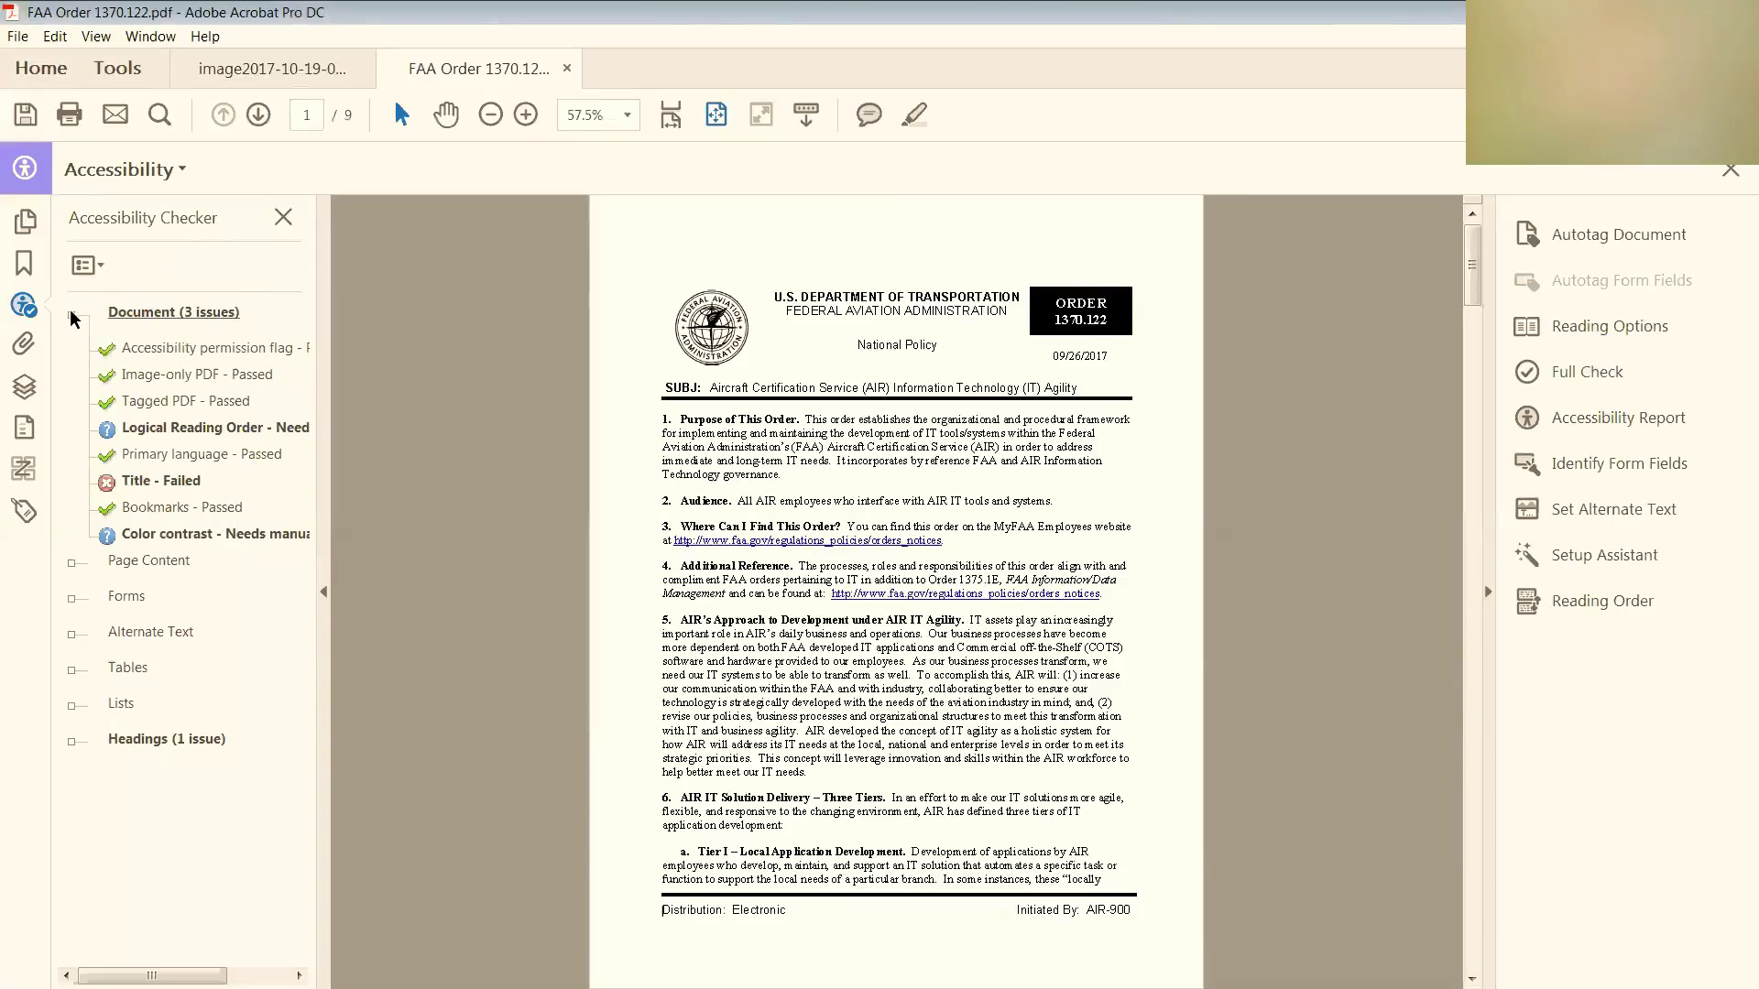
pyautogui.click(72, 741)
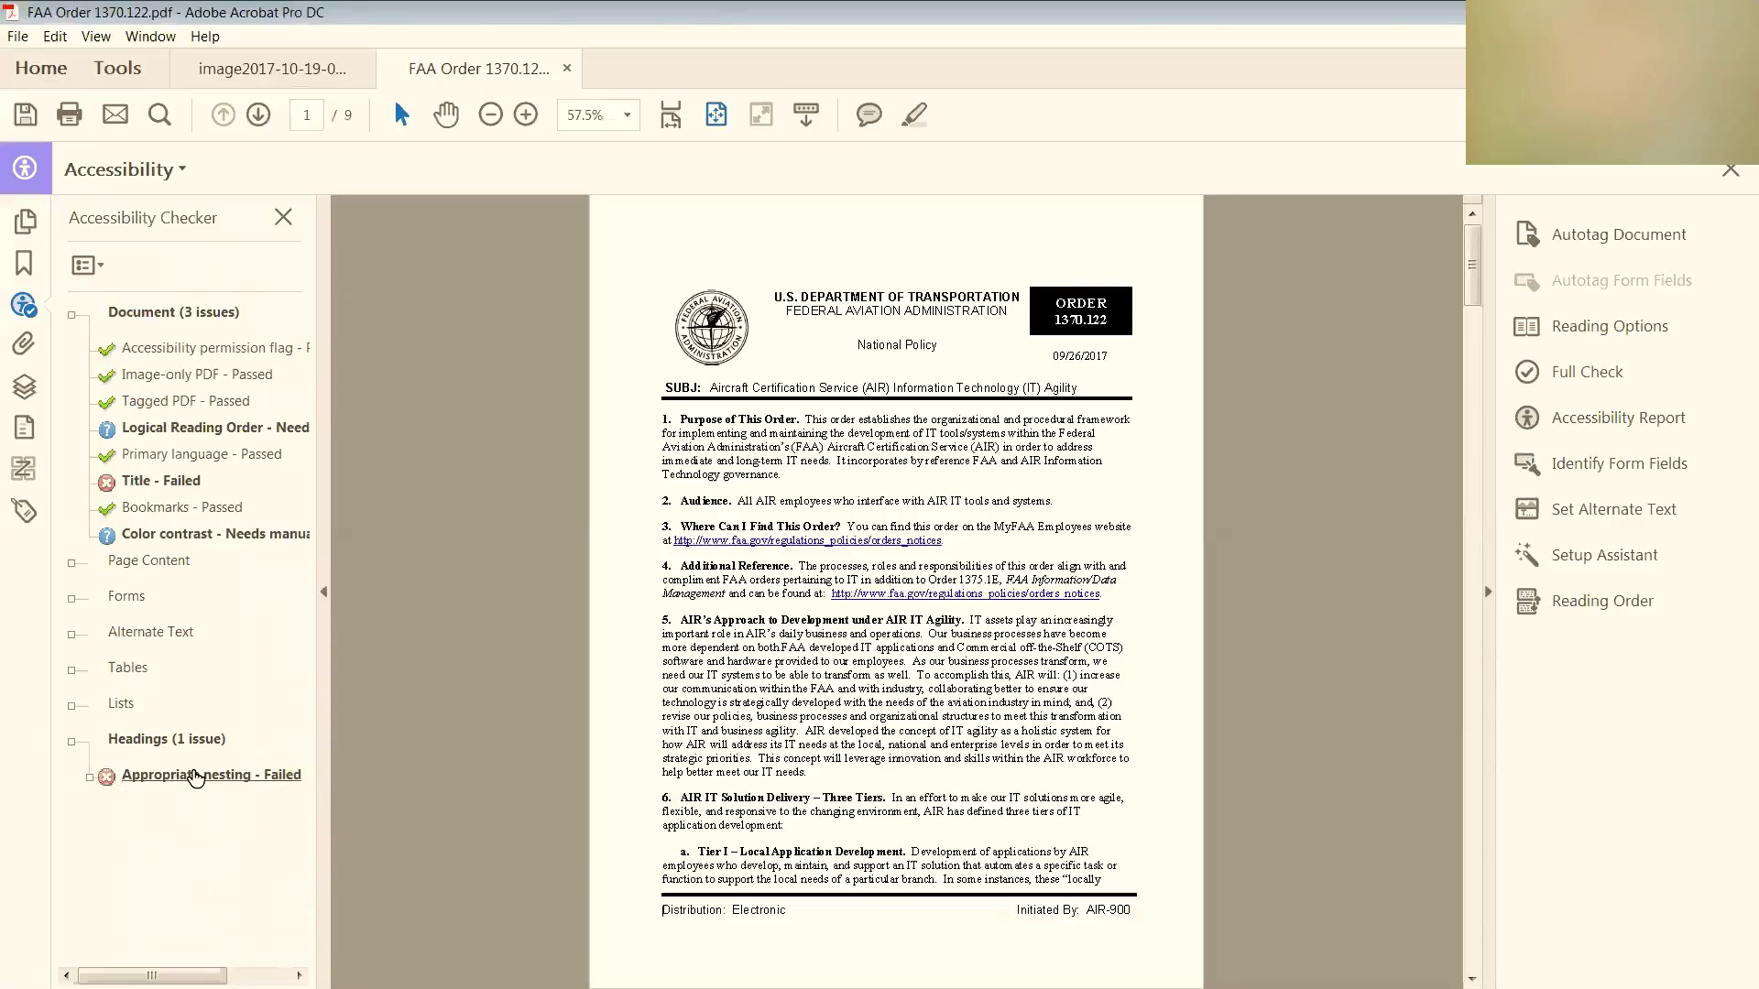
pyautogui.click(302, 778)
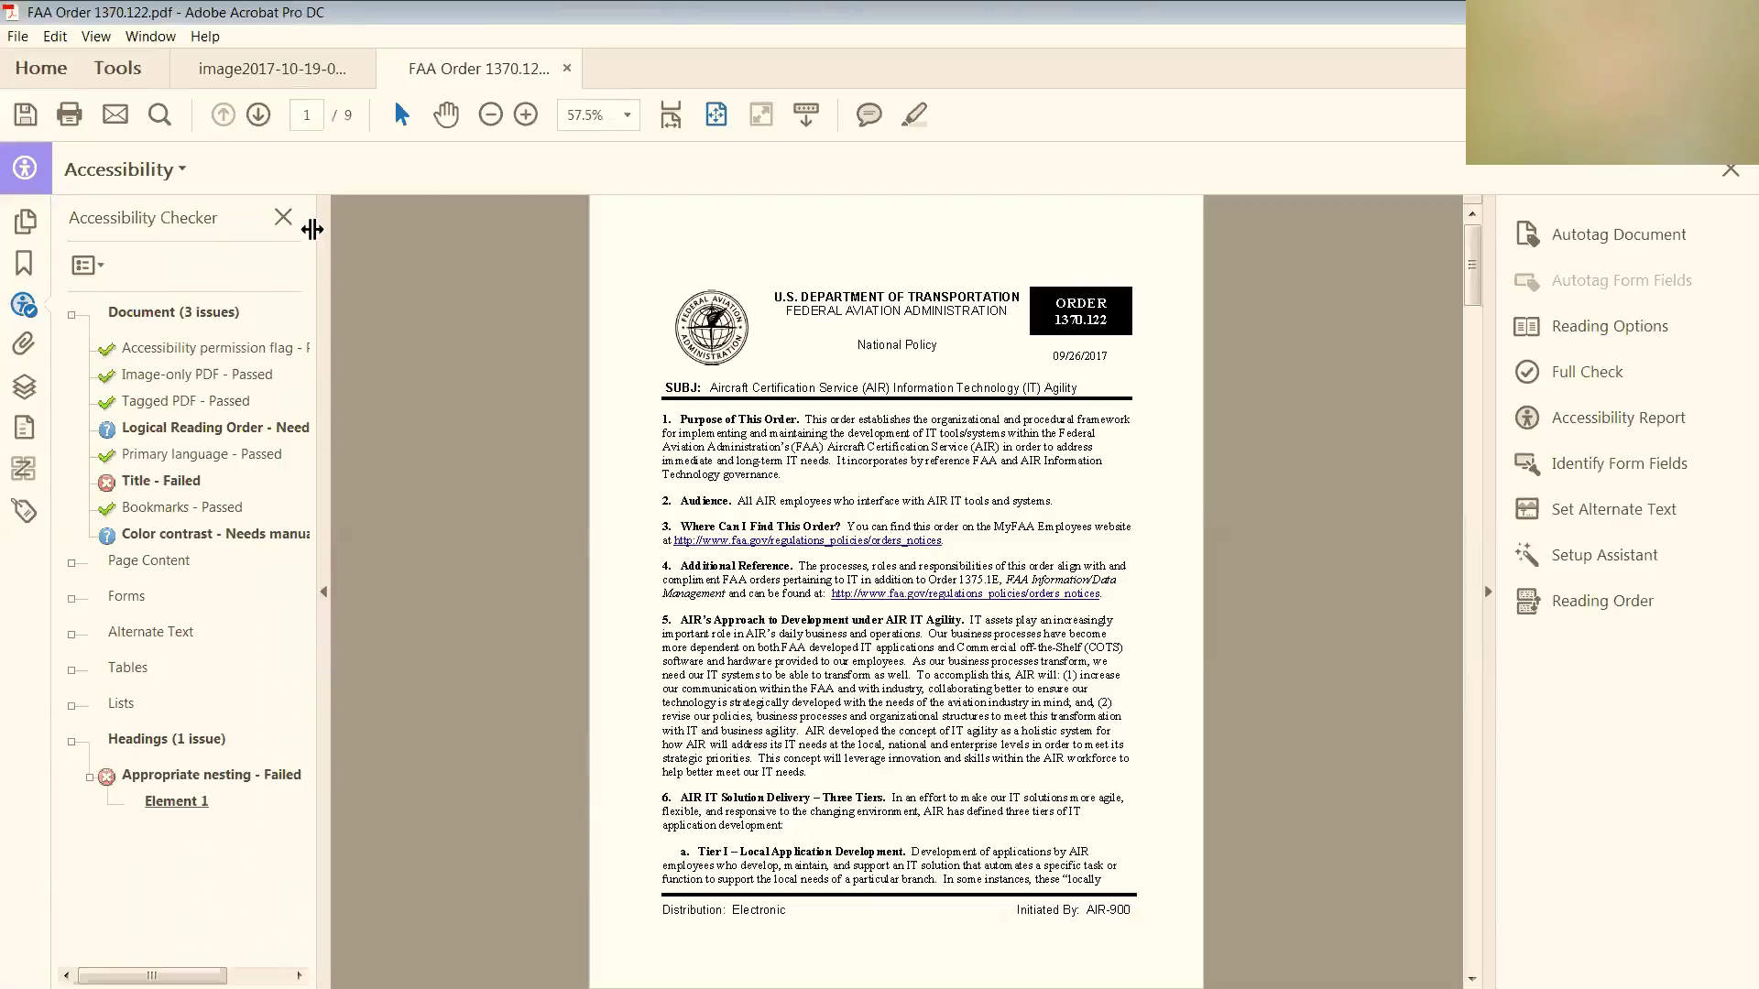
# Locate Element 1 of the Appropriate nesting issue, the Appendix A heading, in the PDF's tag tree
pyautogui.rightClick(183, 807)
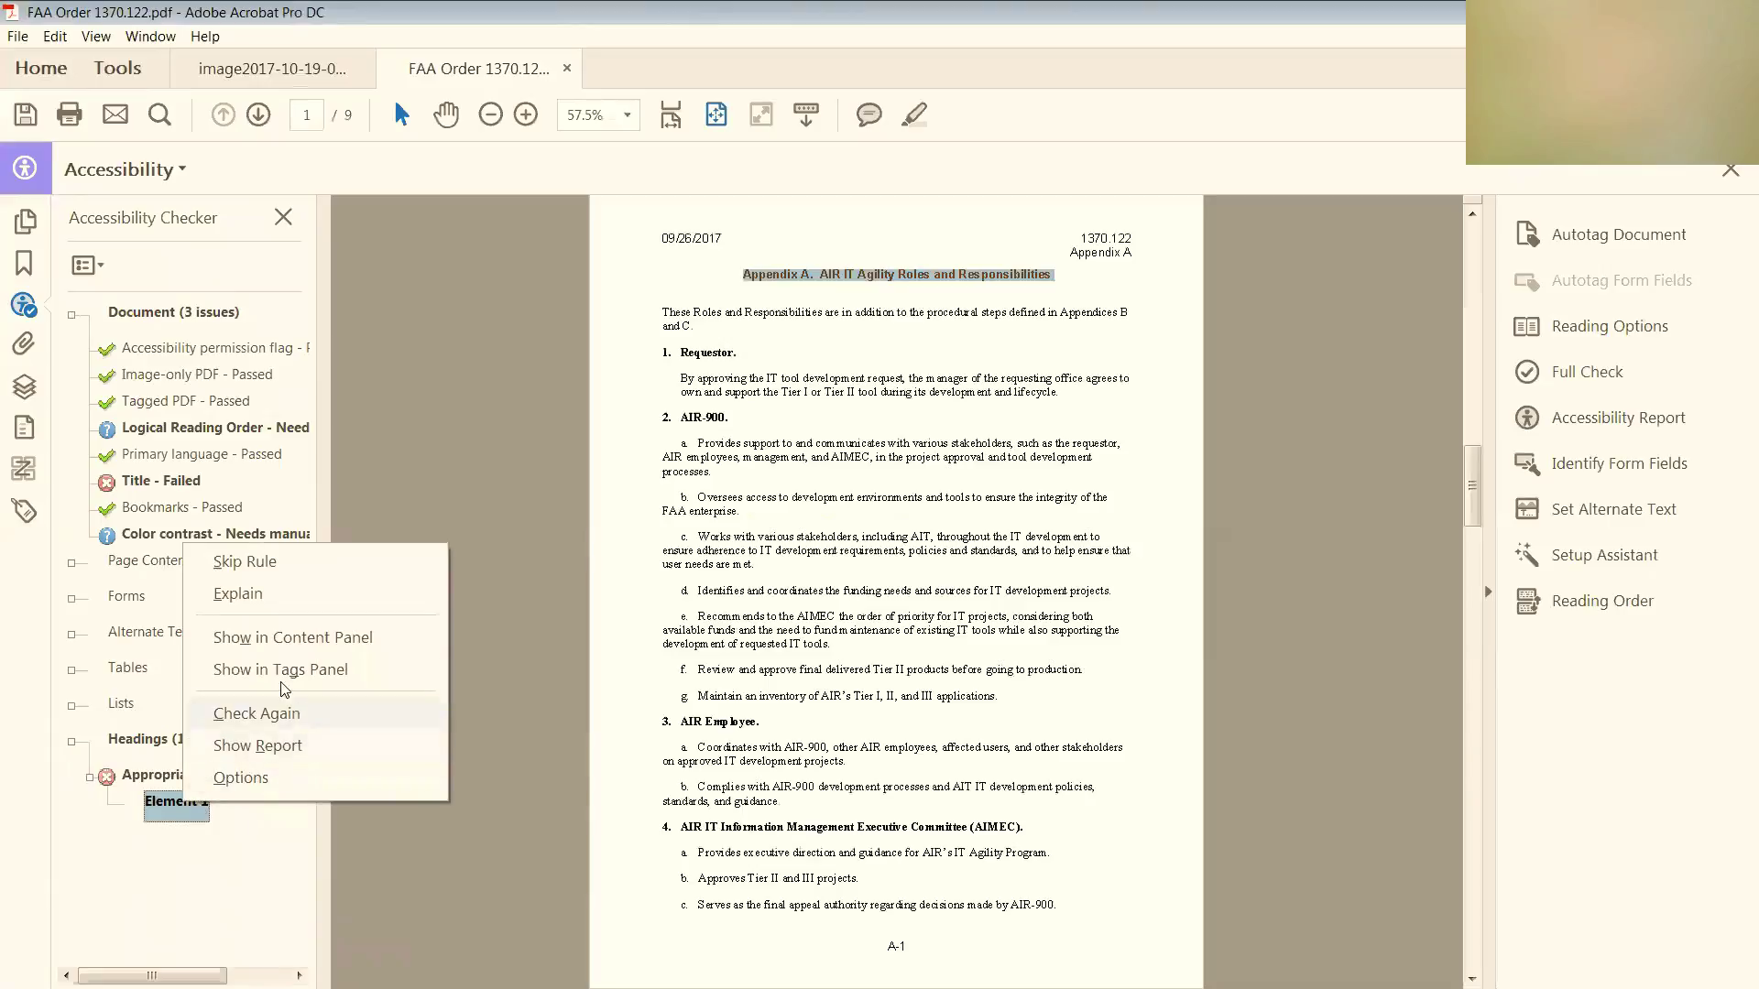
pyautogui.click(328, 667)
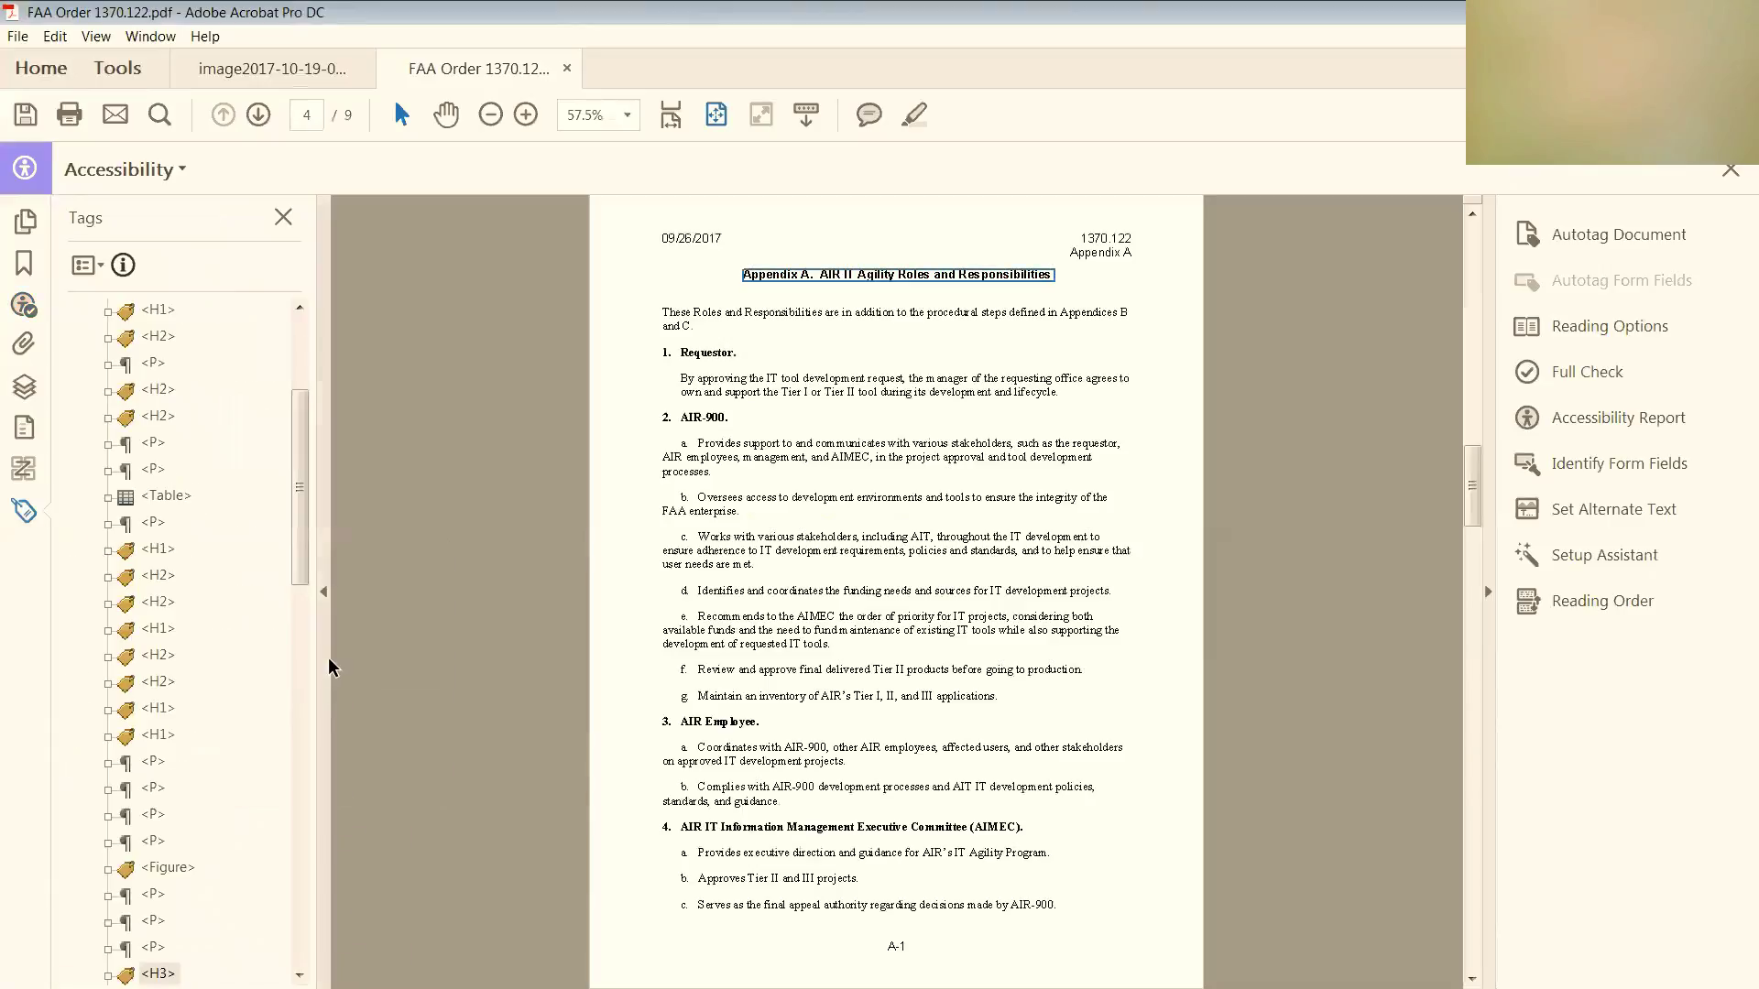
pyautogui.moveTo(310, 525); pyautogui.dragTo(309, 571)
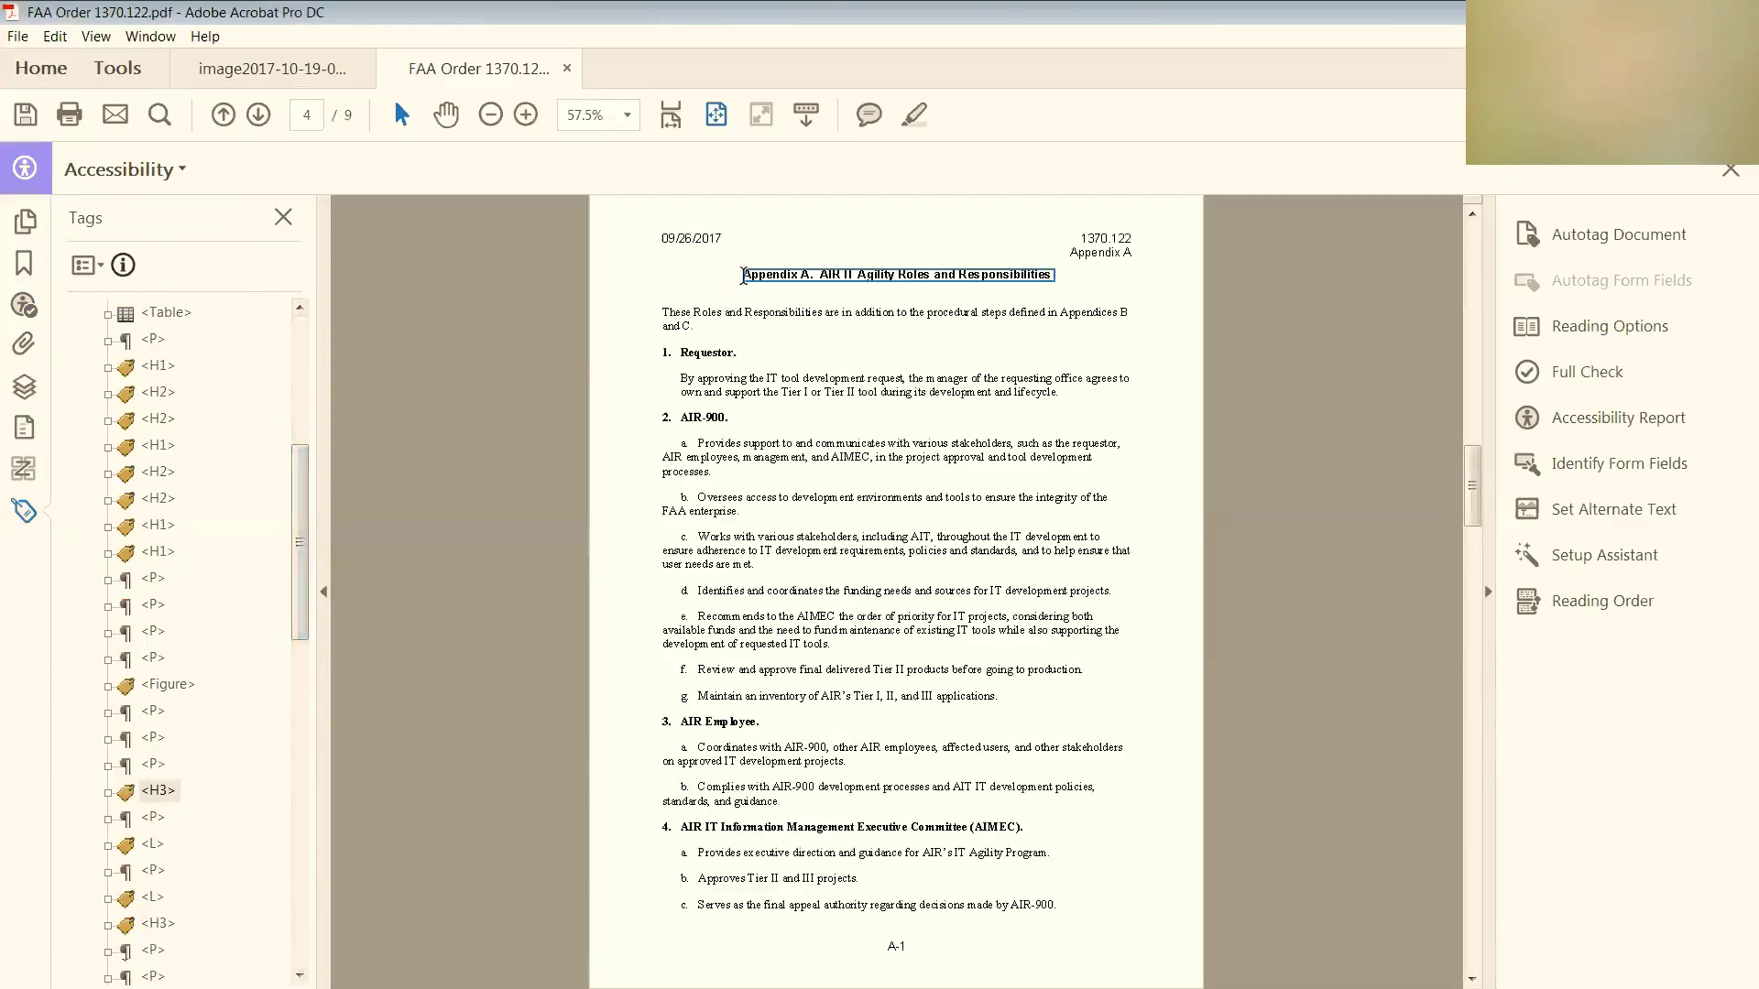
# Change the tag of the Appendix A heading from level 3 to <H1> in the tag tree
pyautogui.click(161, 800)
pyautogui.click(165, 791)
pyautogui.moveTo(165, 790); pyautogui.dragTo(169, 789)
pyautogui.write('1')
pyautogui.press('Return')
# Recheck the Headings category and locate its nesting issue's Element 1, the Appendix B heading, in the tag tree
pyautogui.click(23, 304)
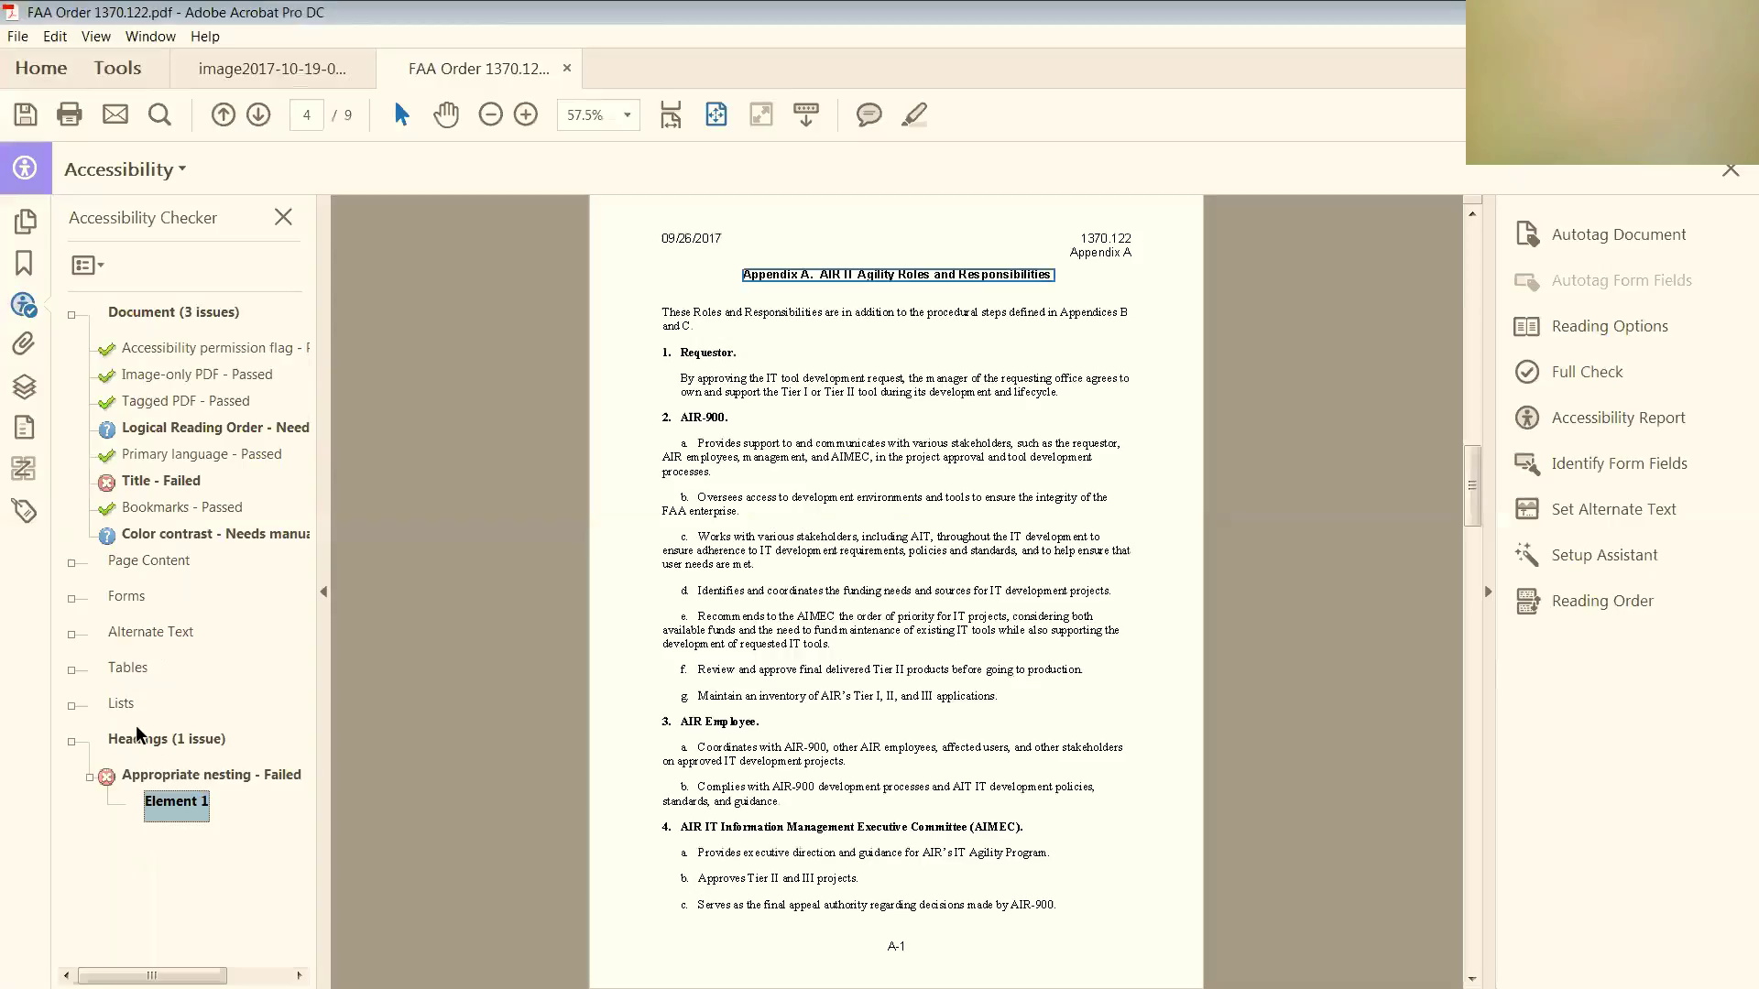
pyautogui.rightClick(158, 747)
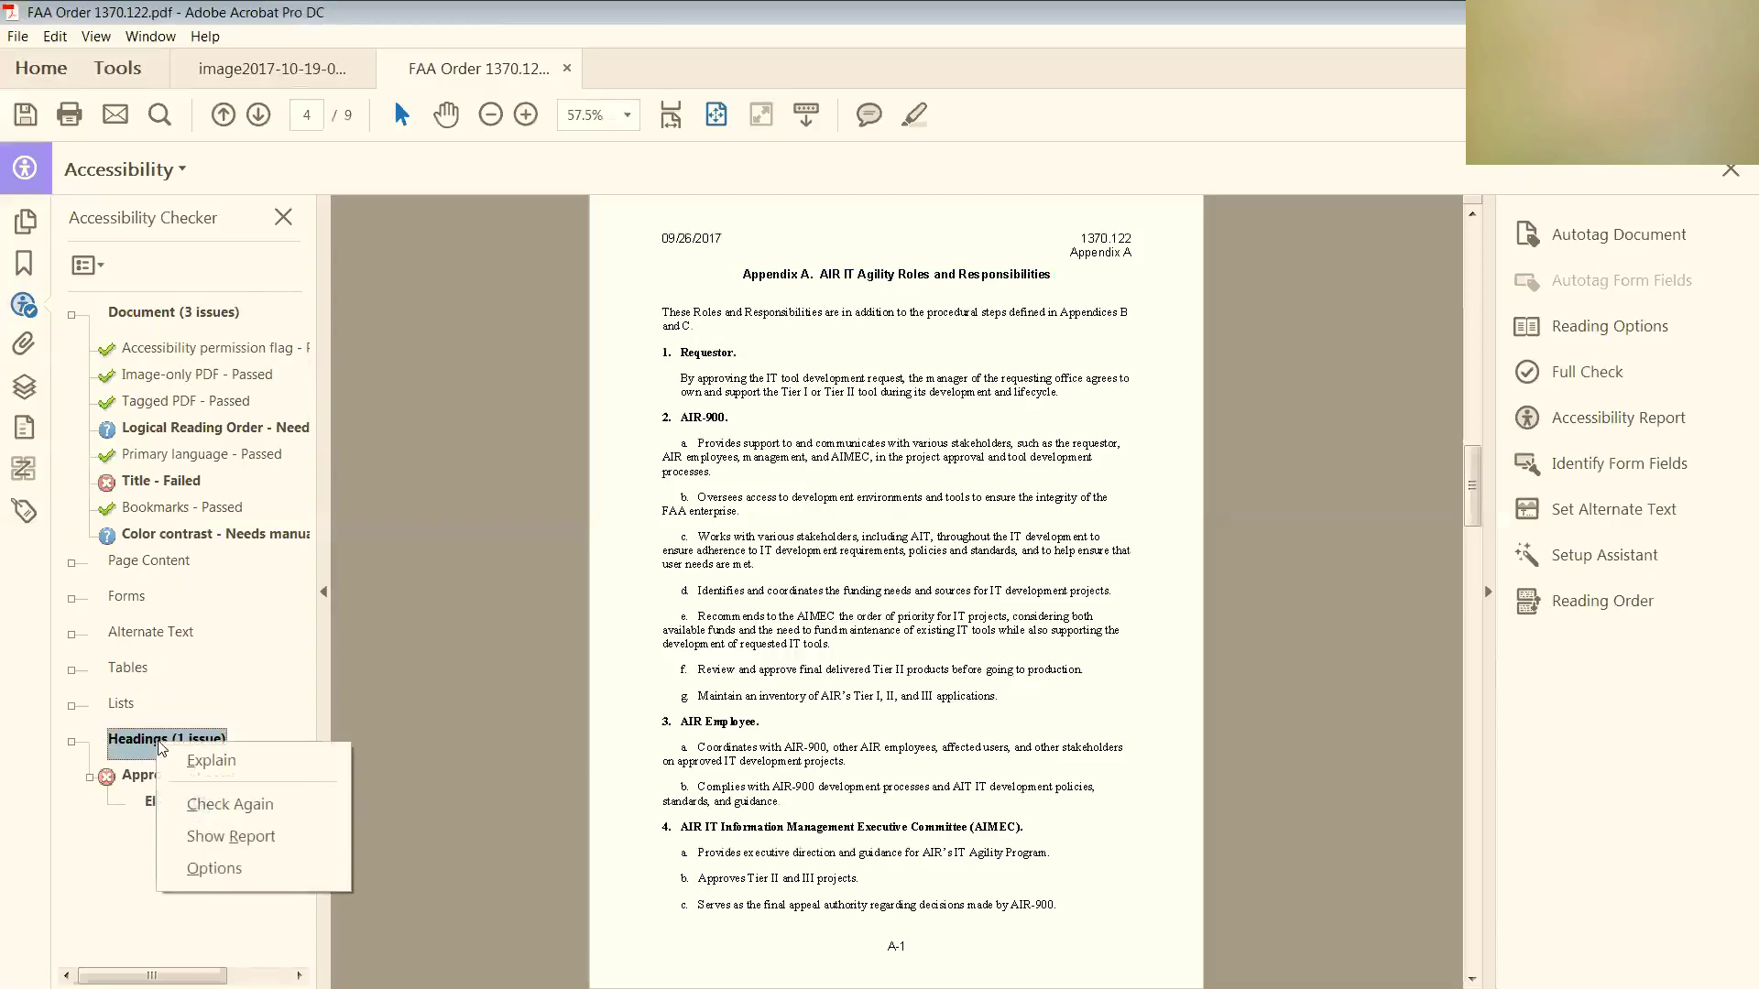
pyautogui.click(246, 804)
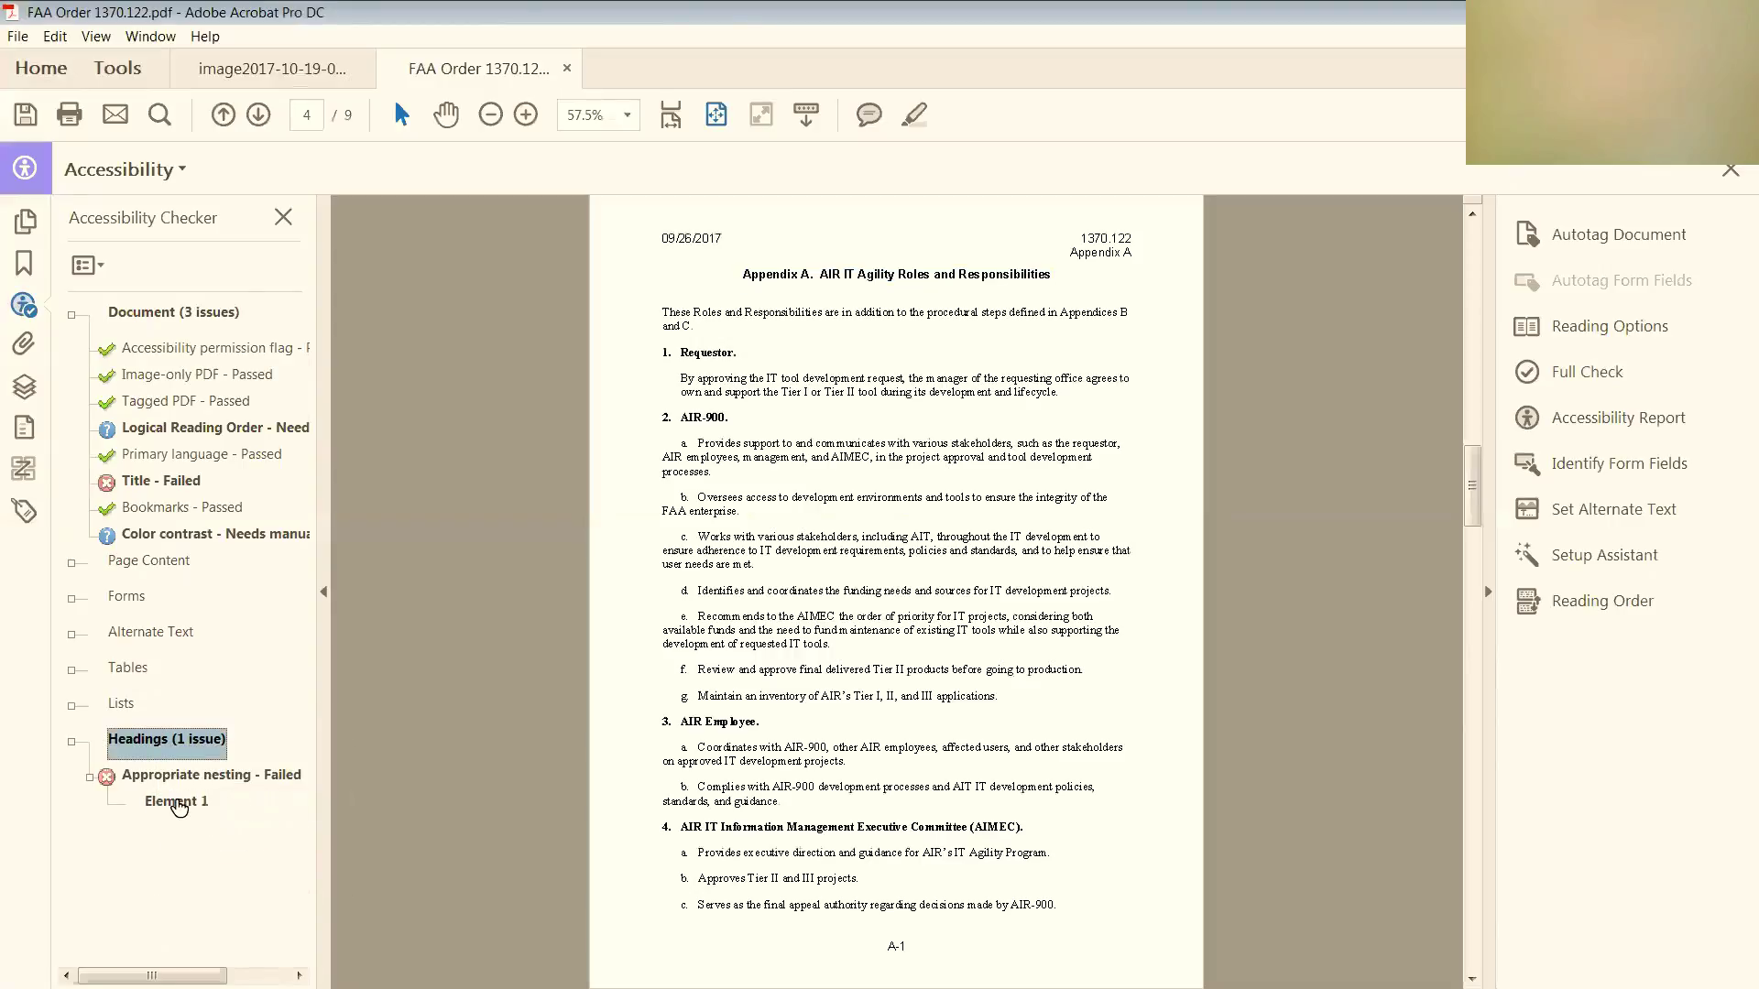
pyautogui.click(176, 803)
pyautogui.rightClick(177, 808)
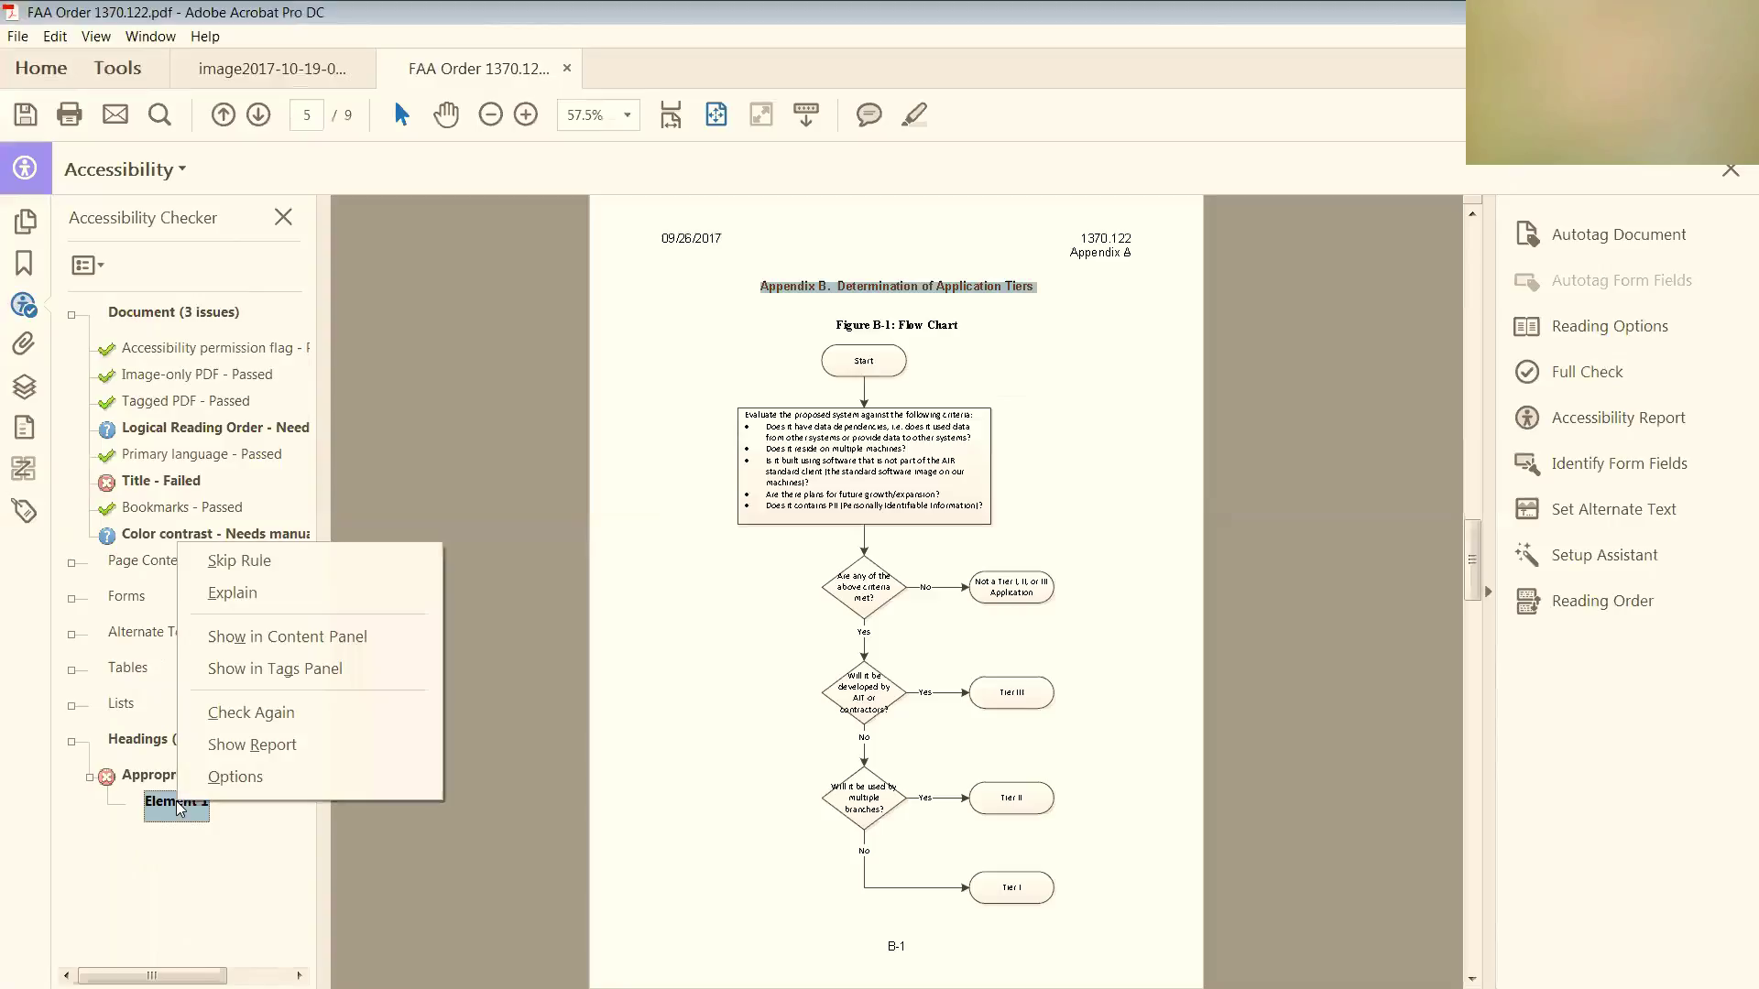
pyautogui.click(274, 669)
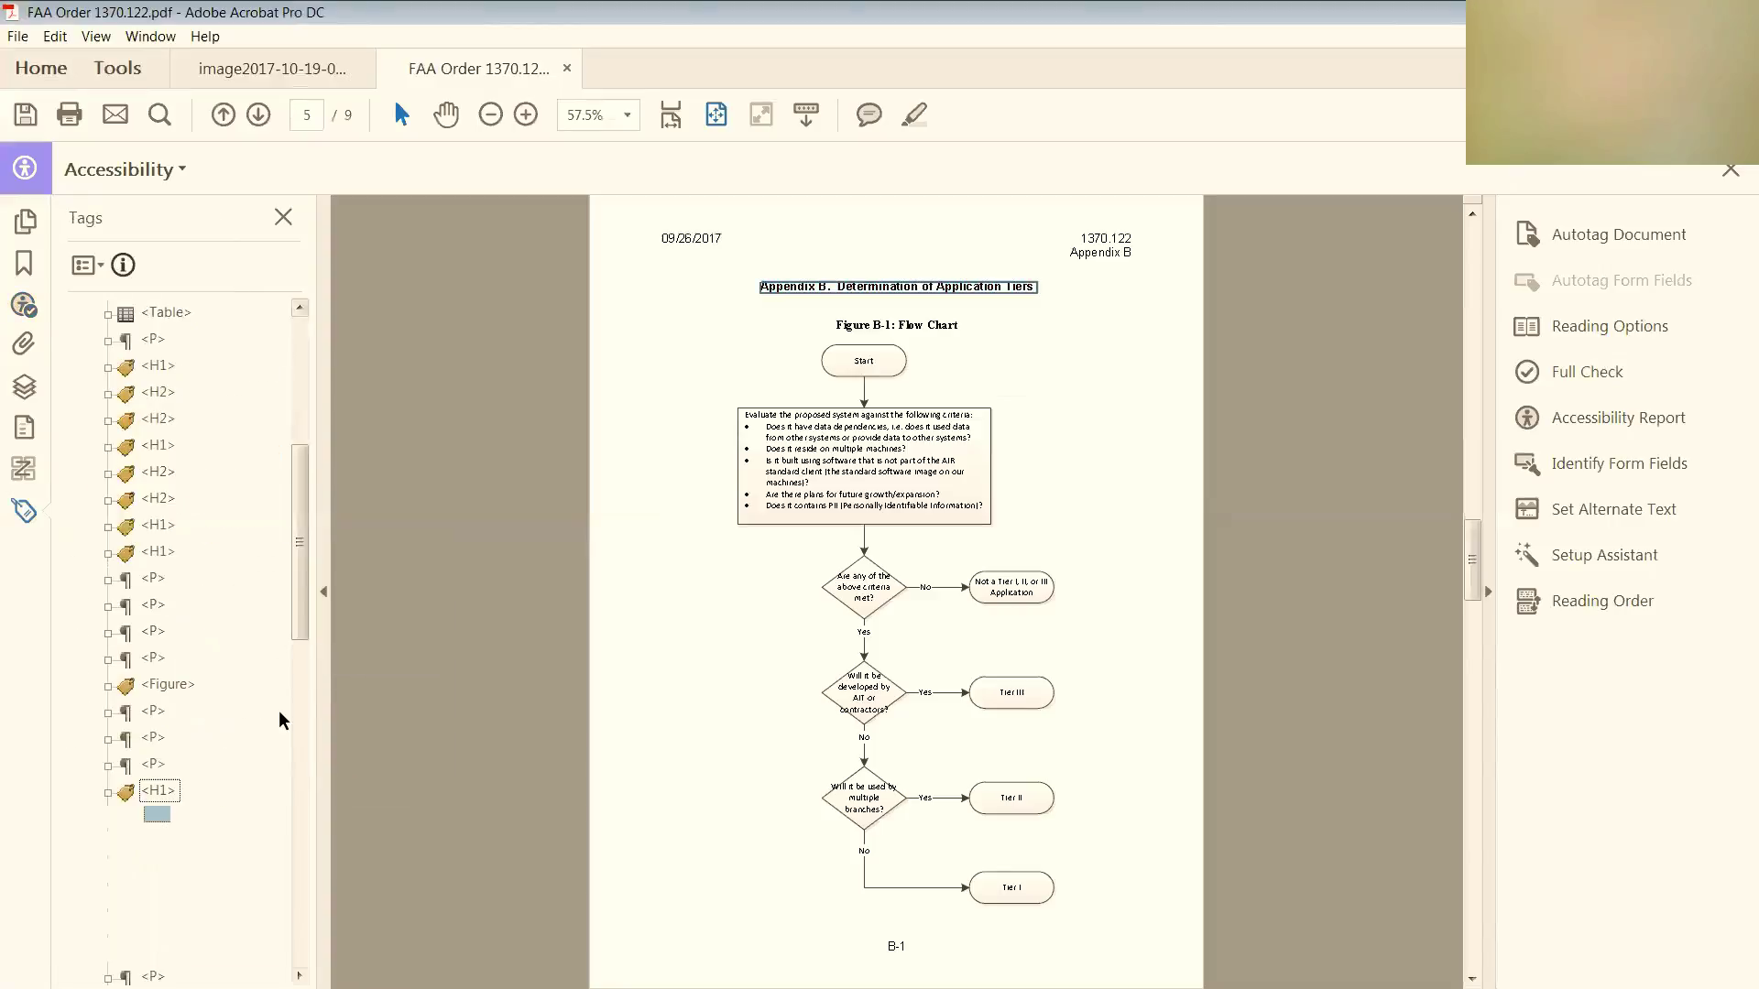
# Change the tag of the Appendix B "Determination of Application Tiers" heading to <H1>
pyautogui.scroll(-3, 278, 710)
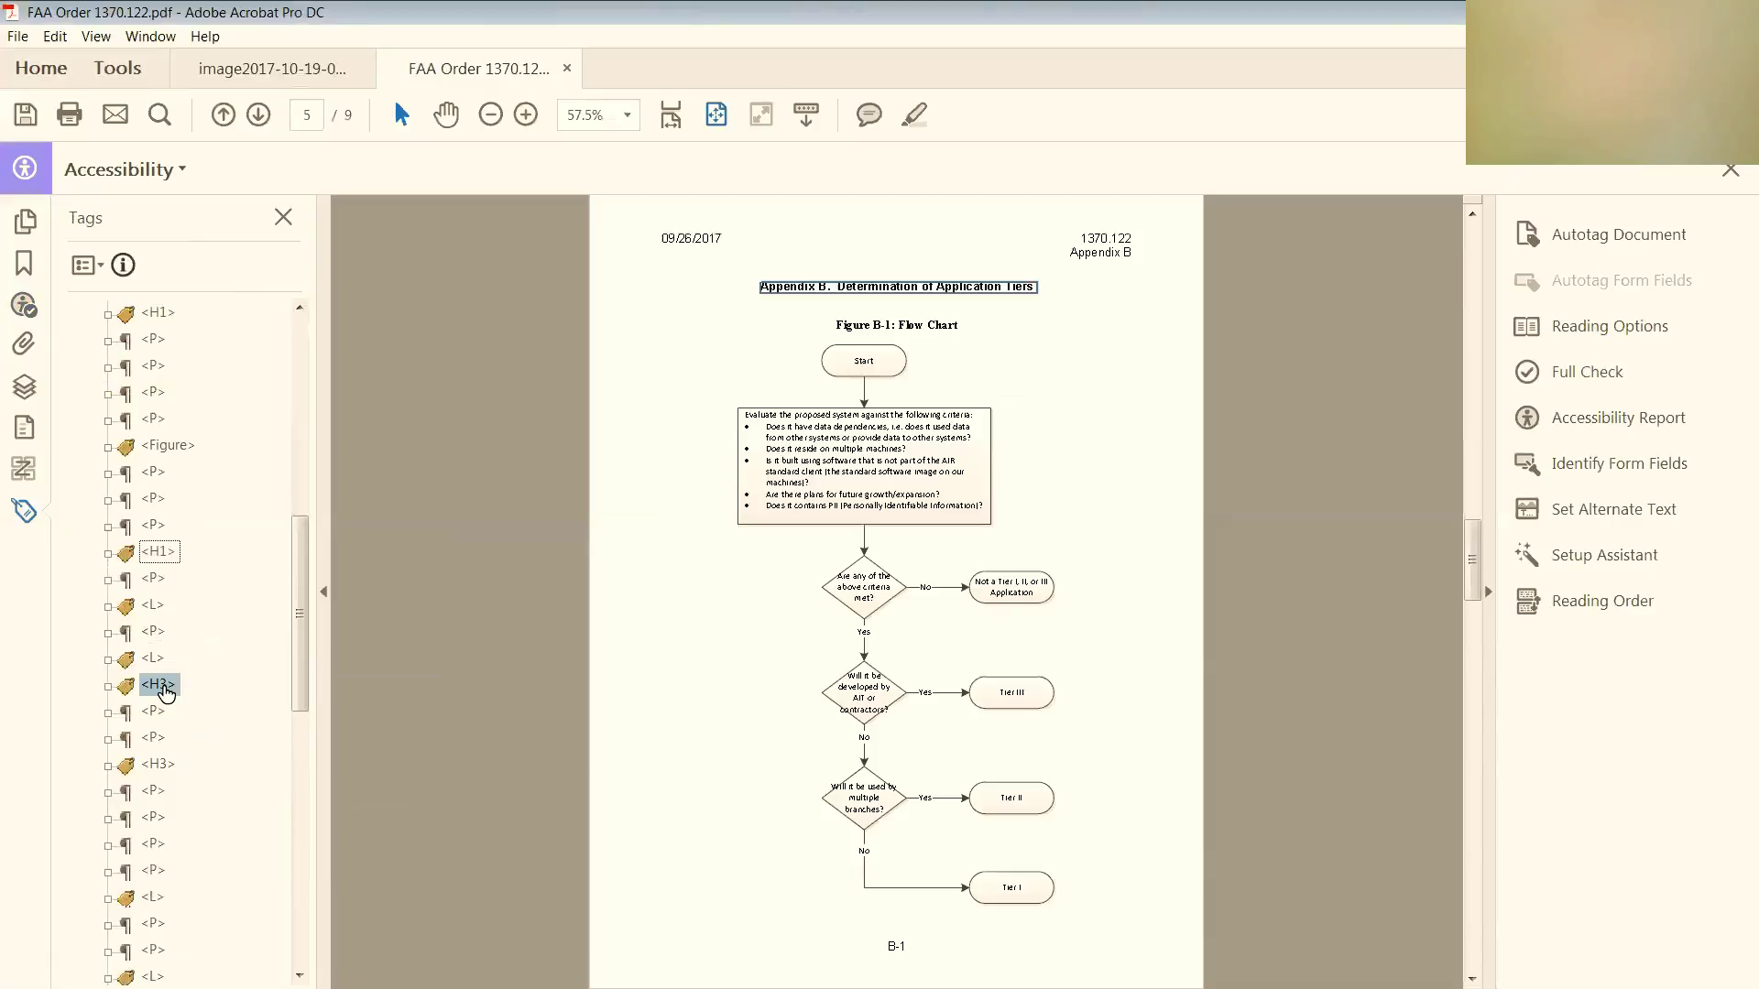
pyautogui.click(165, 692)
pyautogui.click(166, 687)
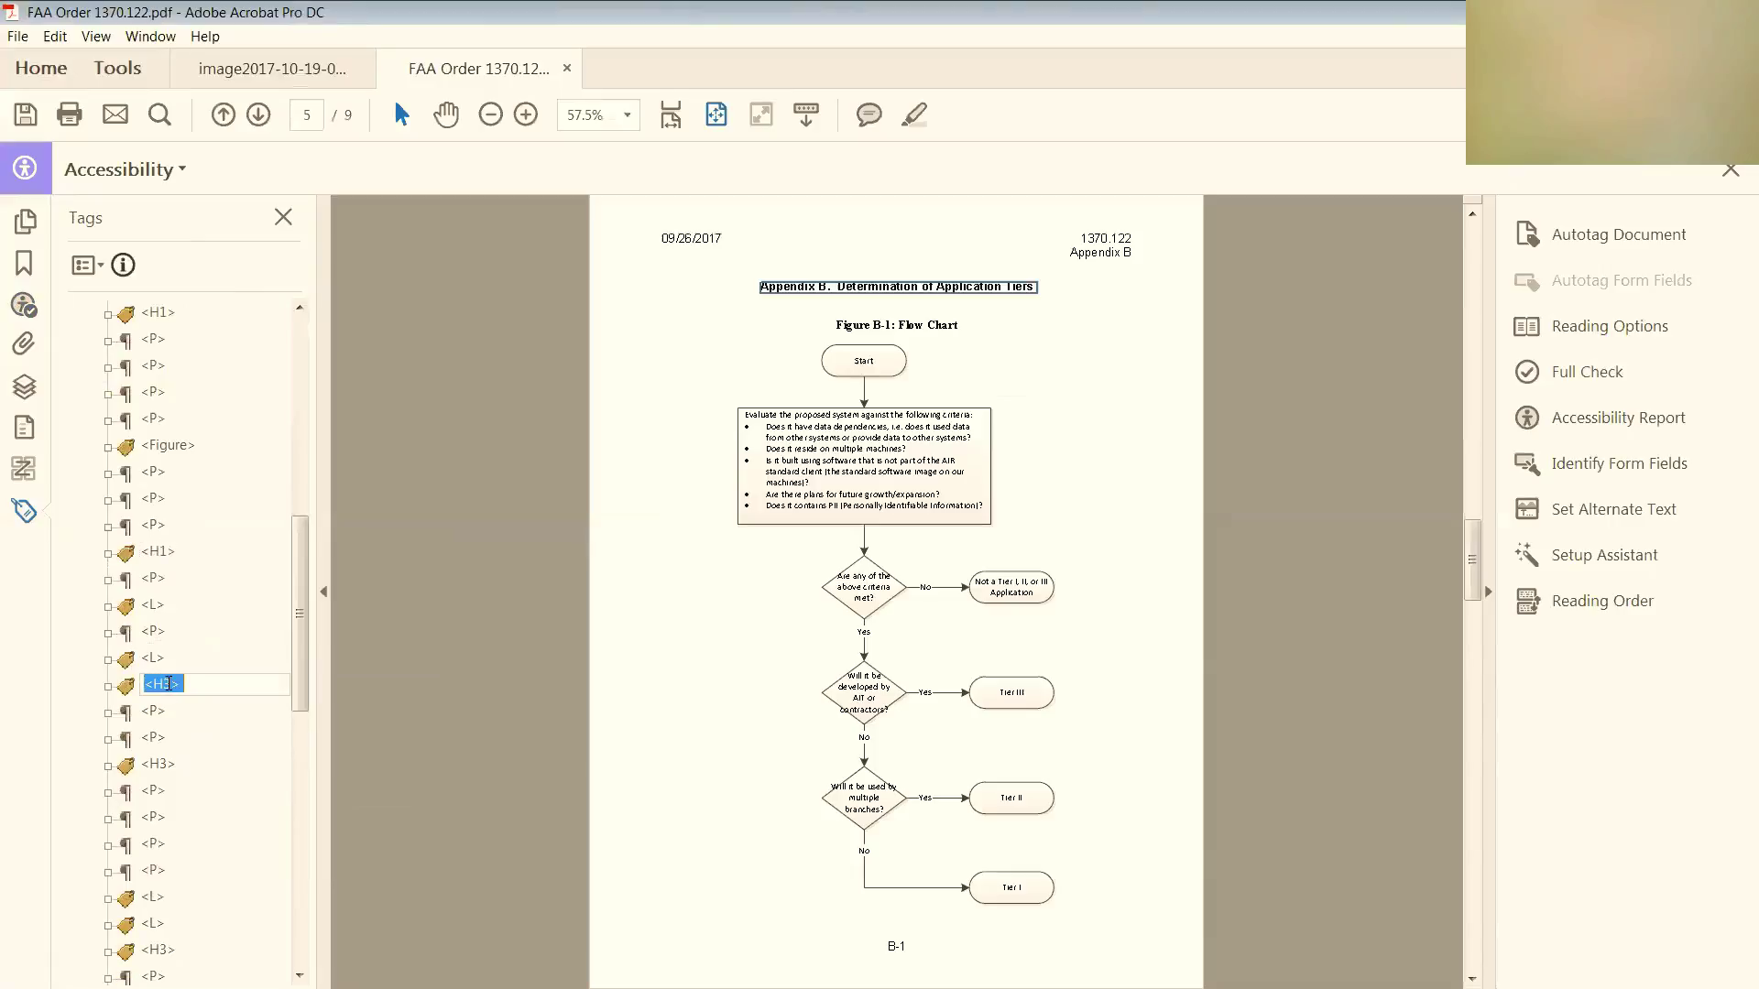
pyautogui.write('1')
pyautogui.press('Return')
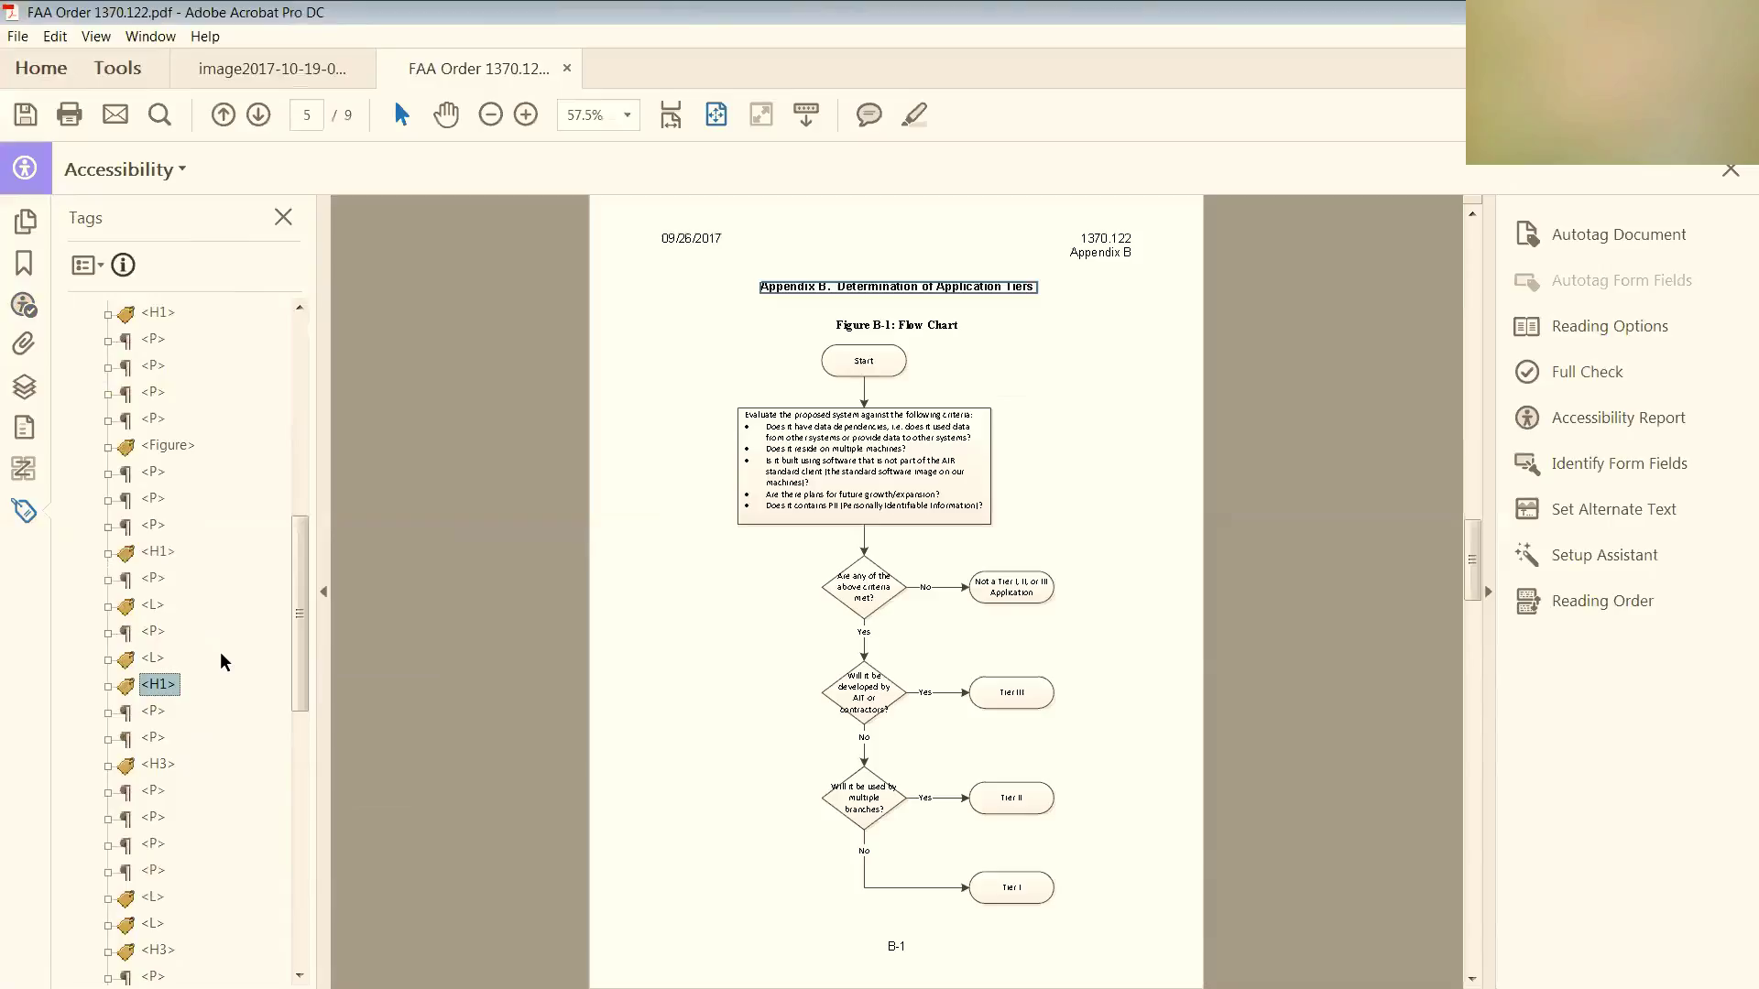
# Change the tag of the Appendix C "AIR Local IT Development Request Process" heading to <H1>
pyautogui.click(157, 767)
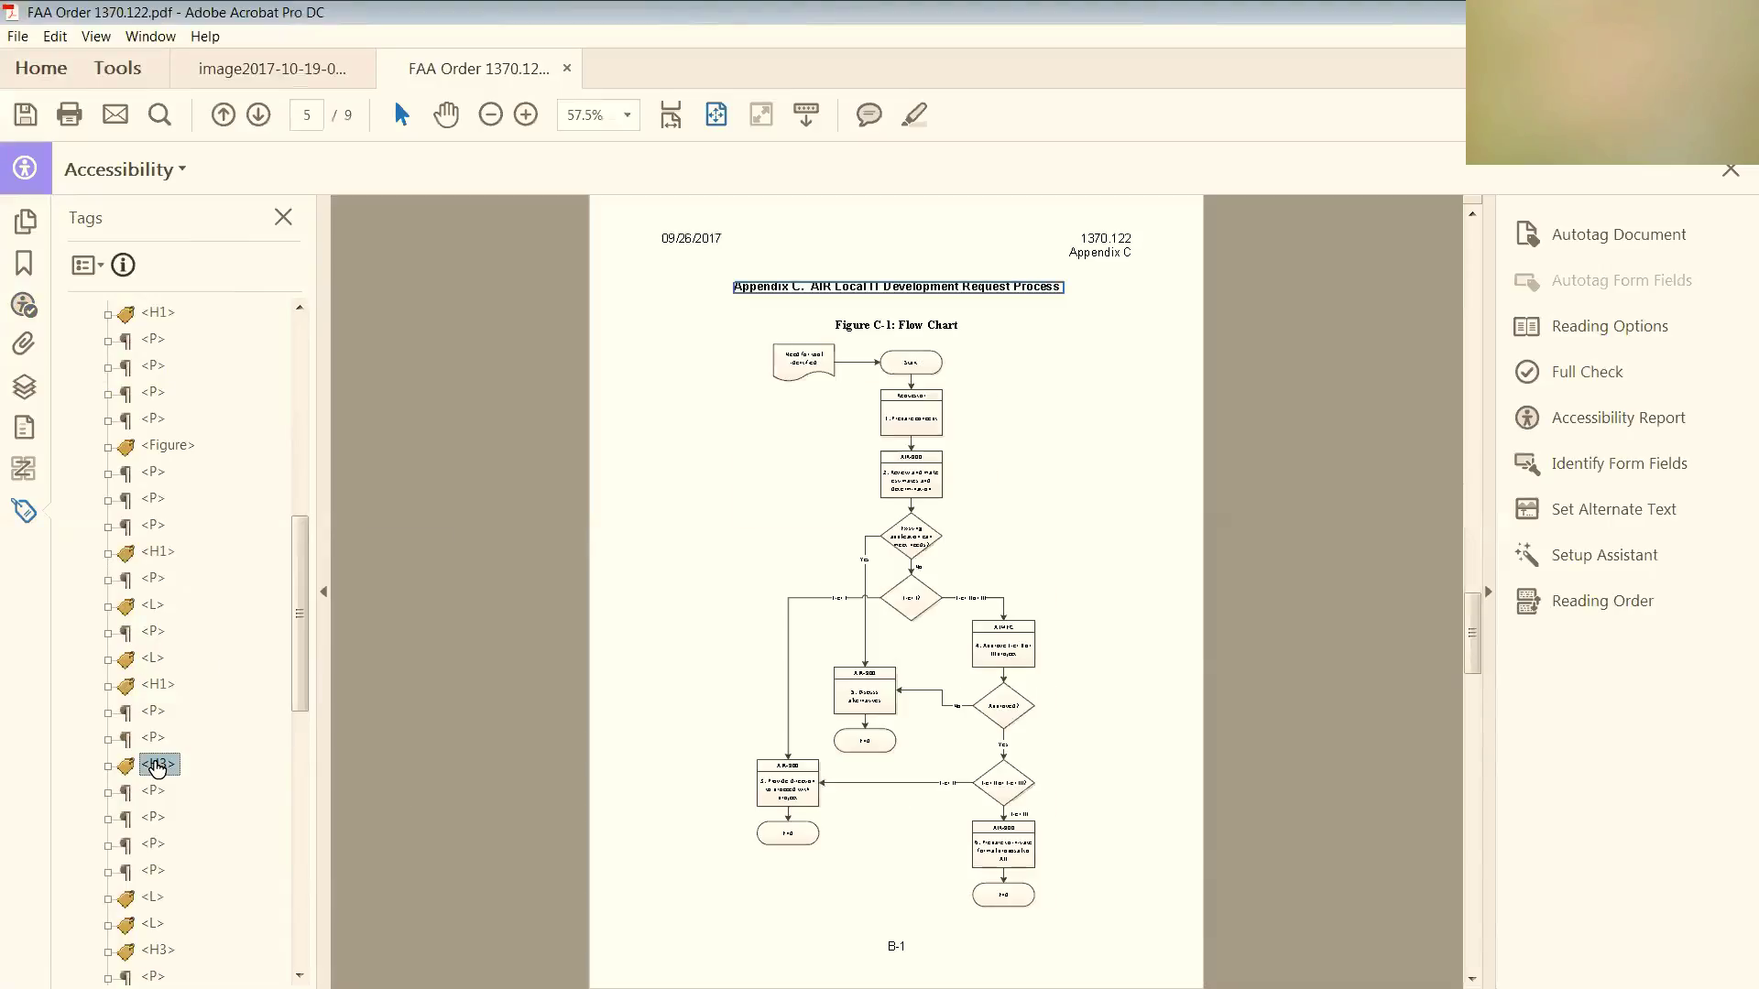
pyautogui.click(160, 768)
pyautogui.moveTo(163, 764); pyautogui.dragTo(170, 764)
pyautogui.write('1')
pyautogui.press('Return')
# Change the tag of the Appendix D "FAA Form 1320-19, Directive Feedback Information" heading to <H1>
pyautogui.scroll(-4, 176, 714)
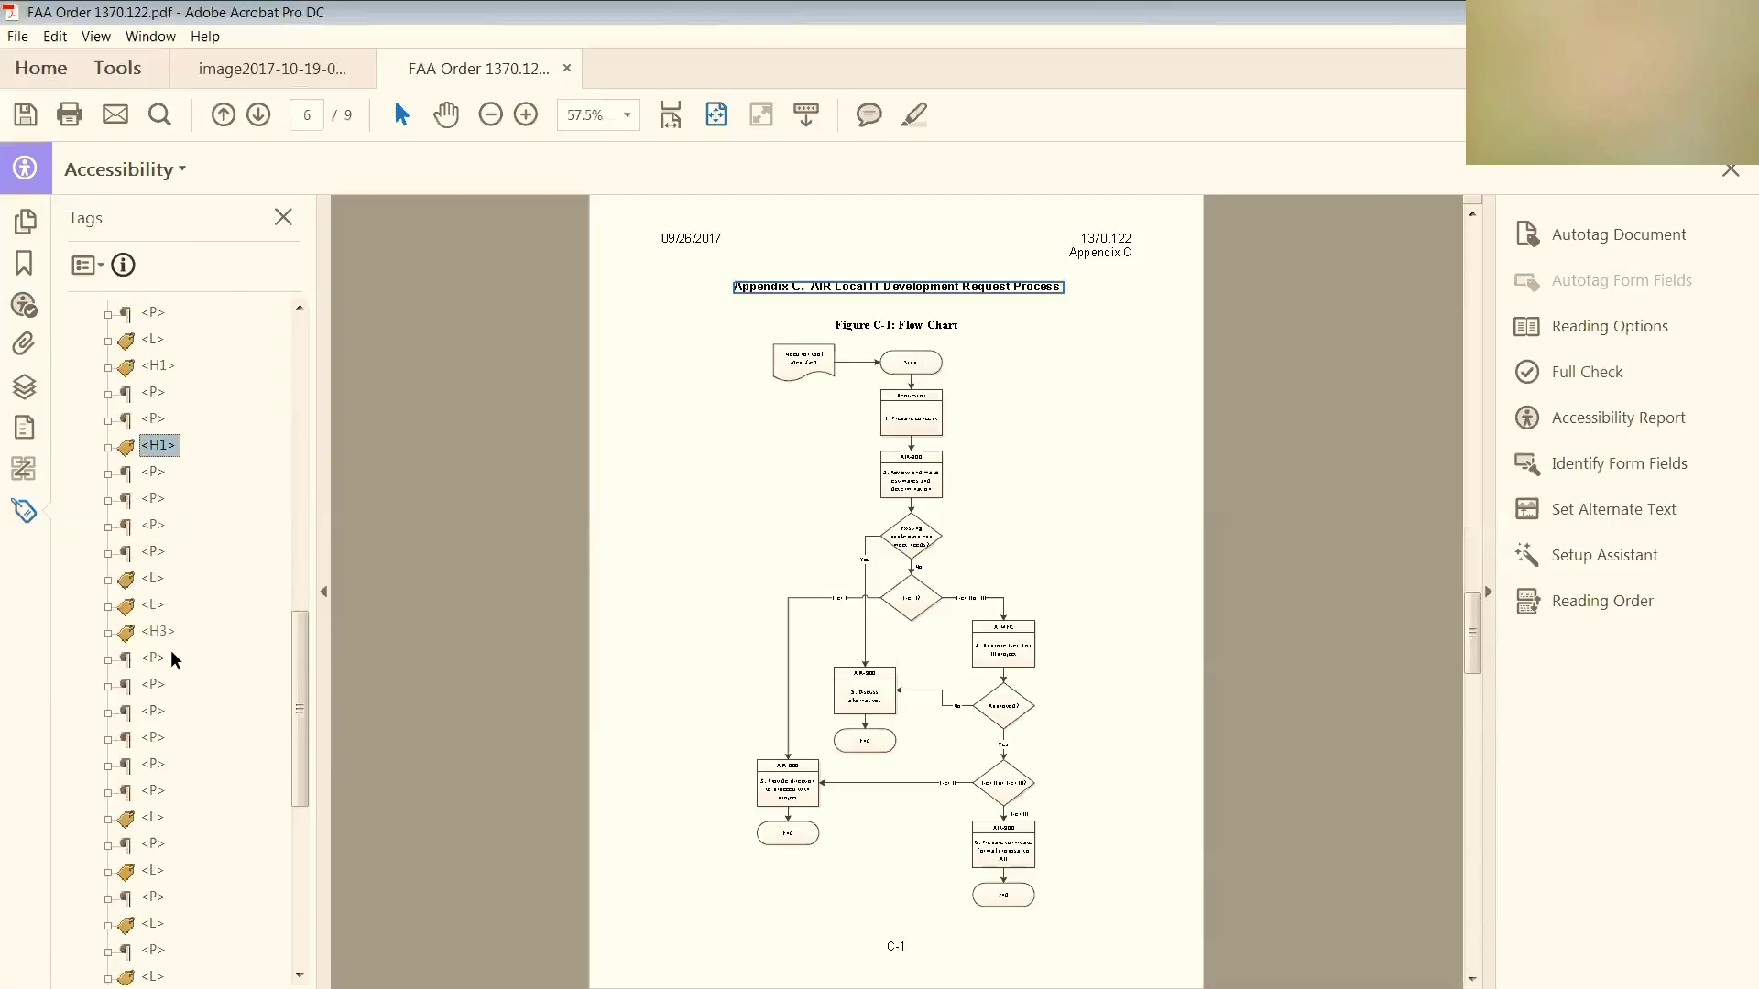
pyautogui.click(160, 632)
pyautogui.click(160, 632)
pyautogui.moveTo(162, 632); pyautogui.dragTo(171, 632)
pyautogui.write('1')
pyautogui.press('Return')
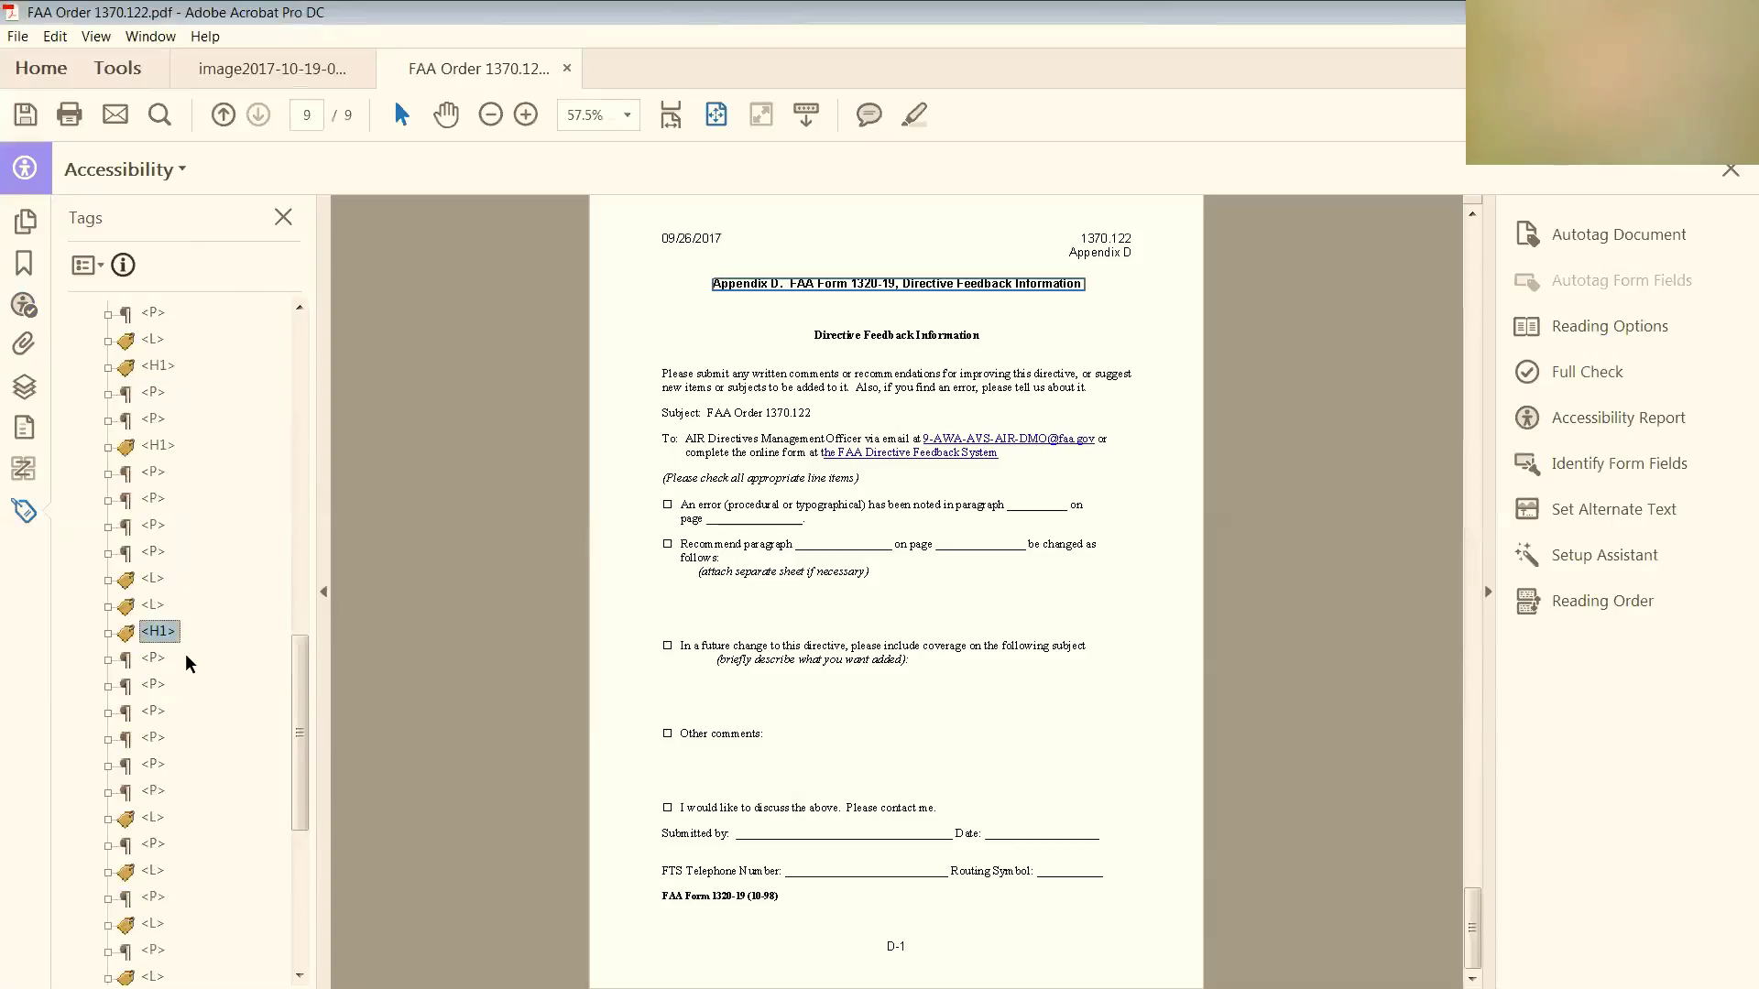
# Look over the appendix heading tags and return to the Appropriate nesting result of the accessibility check
pyautogui.scroll(3, 185, 653)
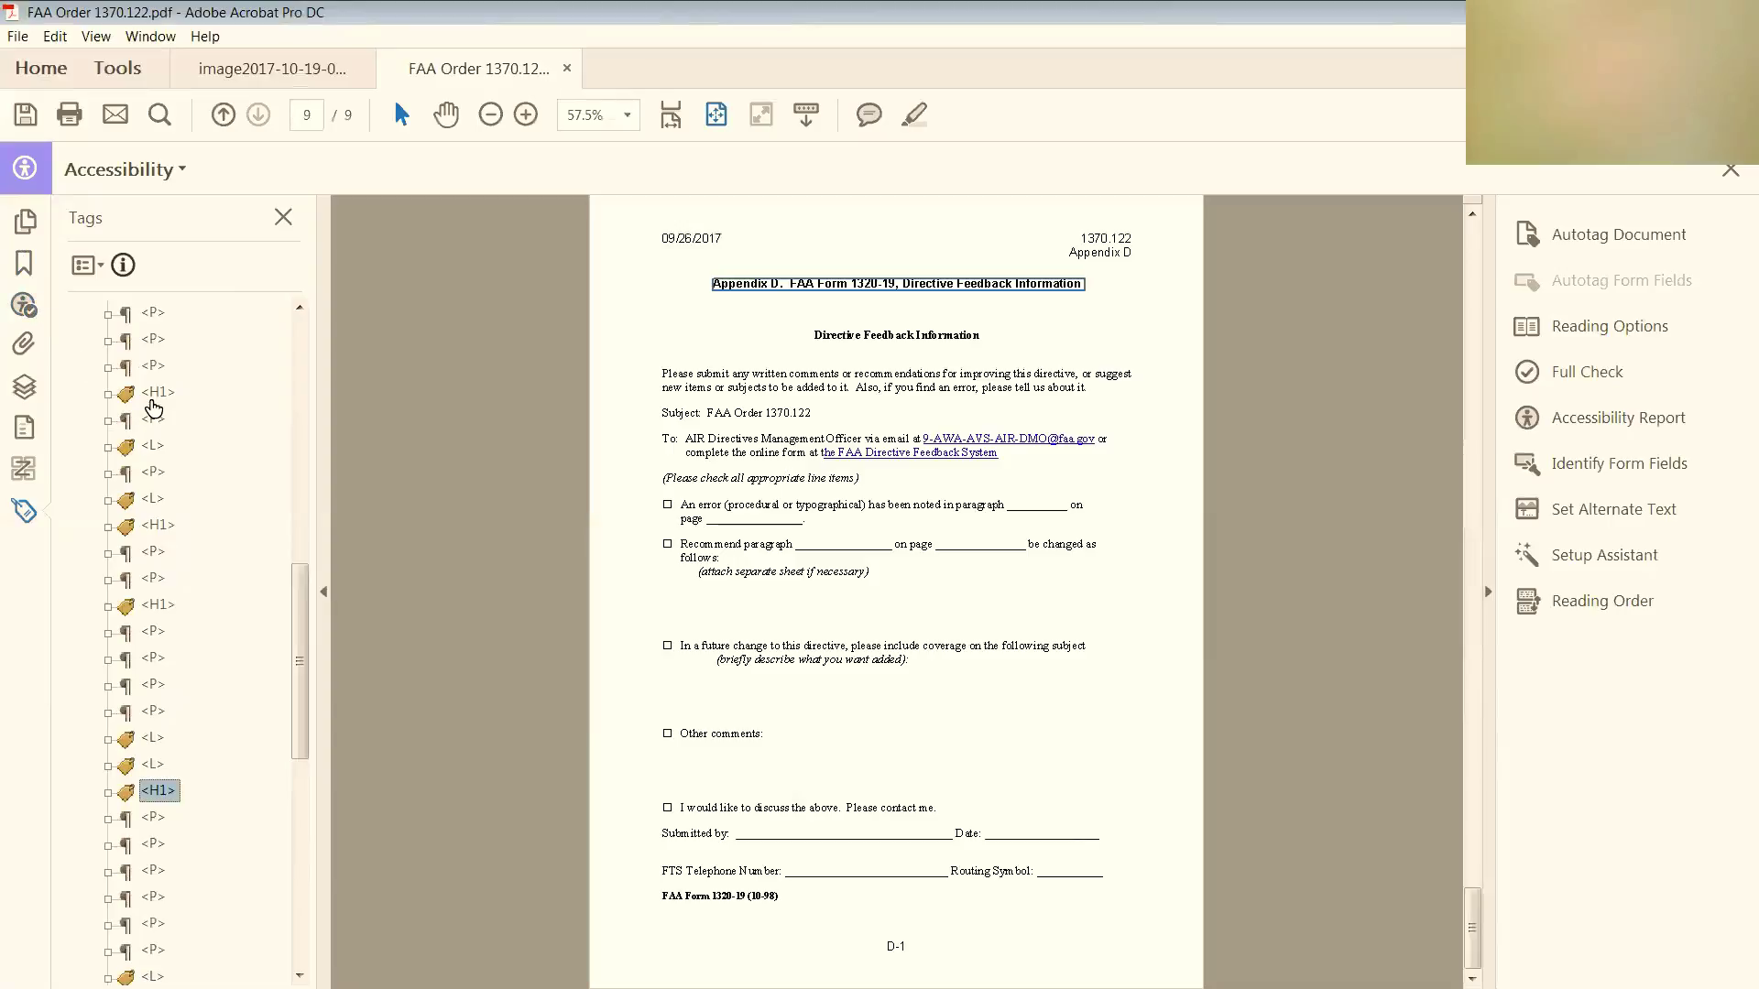
pyautogui.click(24, 304)
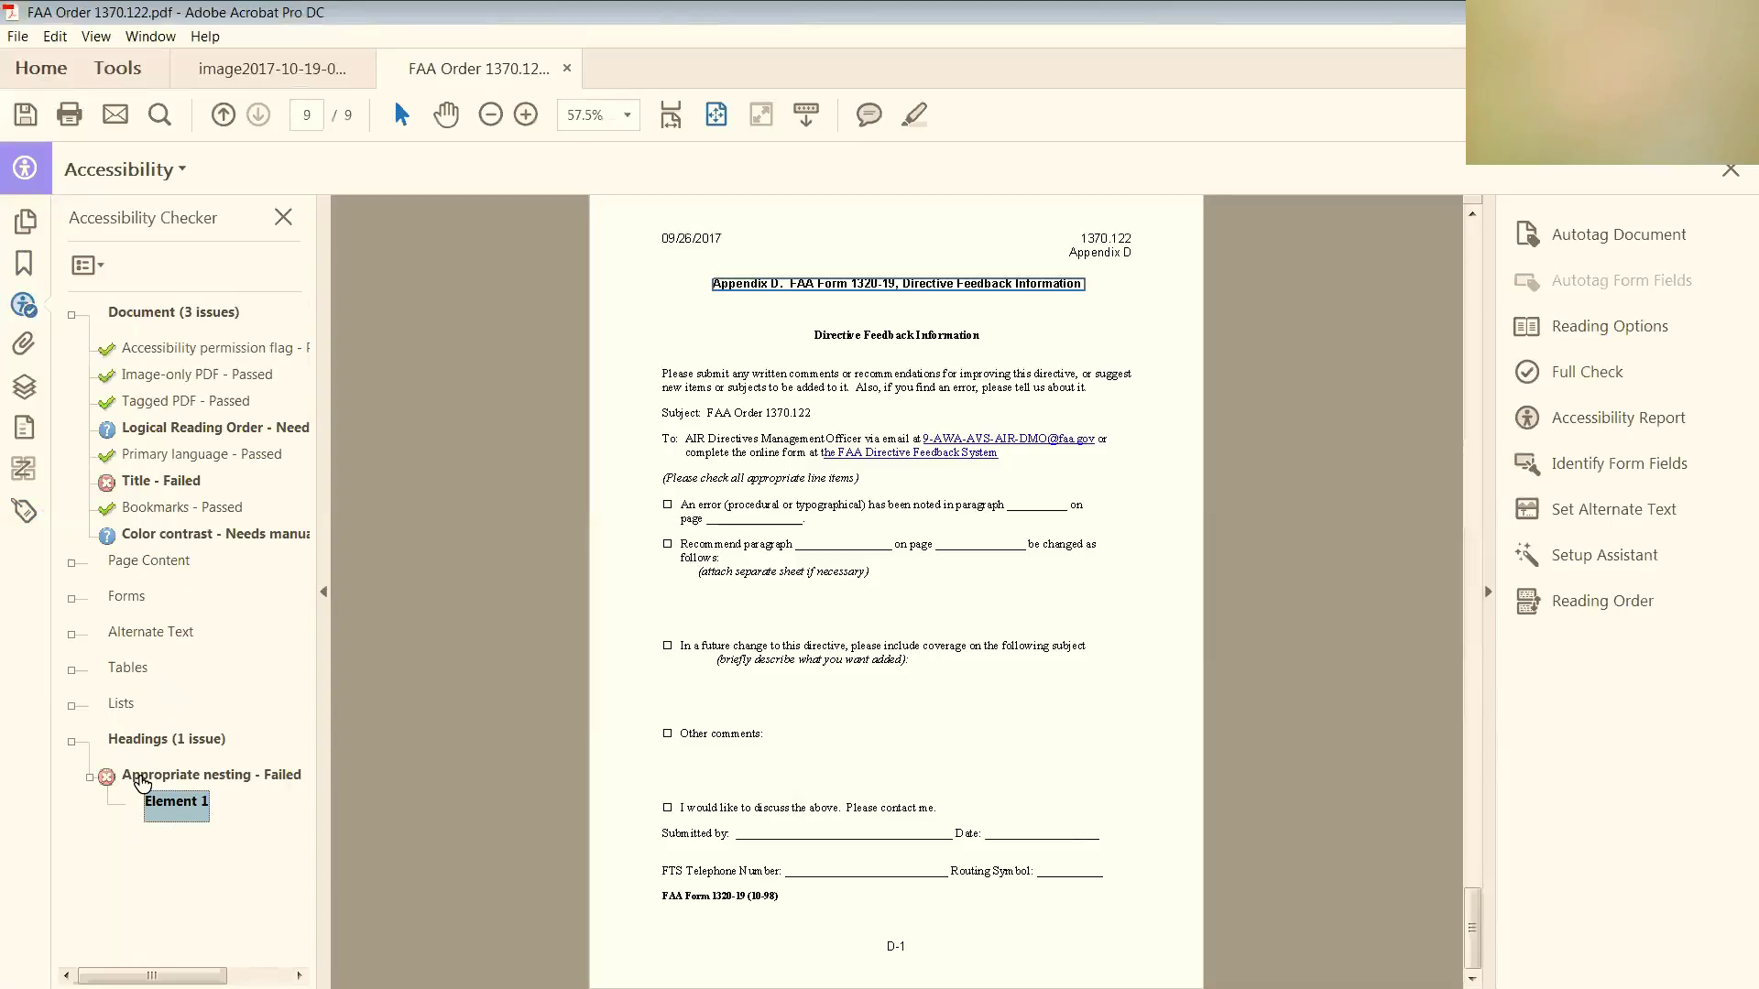
pyautogui.rightClick(177, 810)
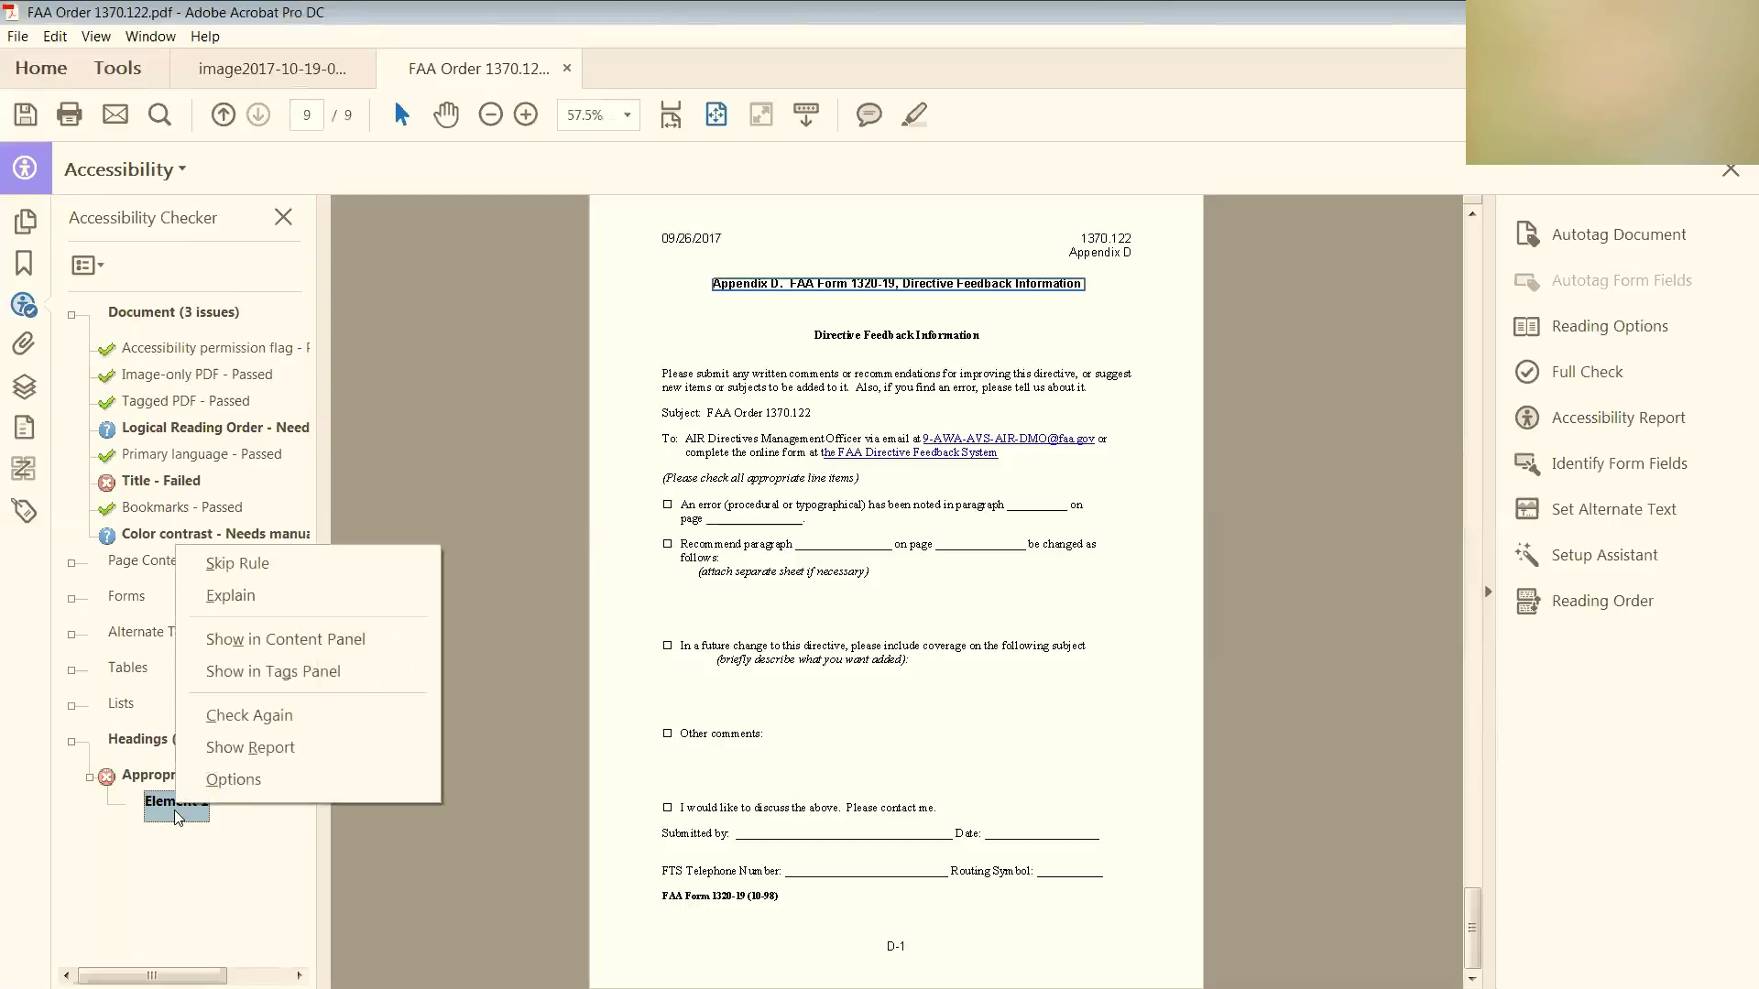
pyautogui.click(188, 882)
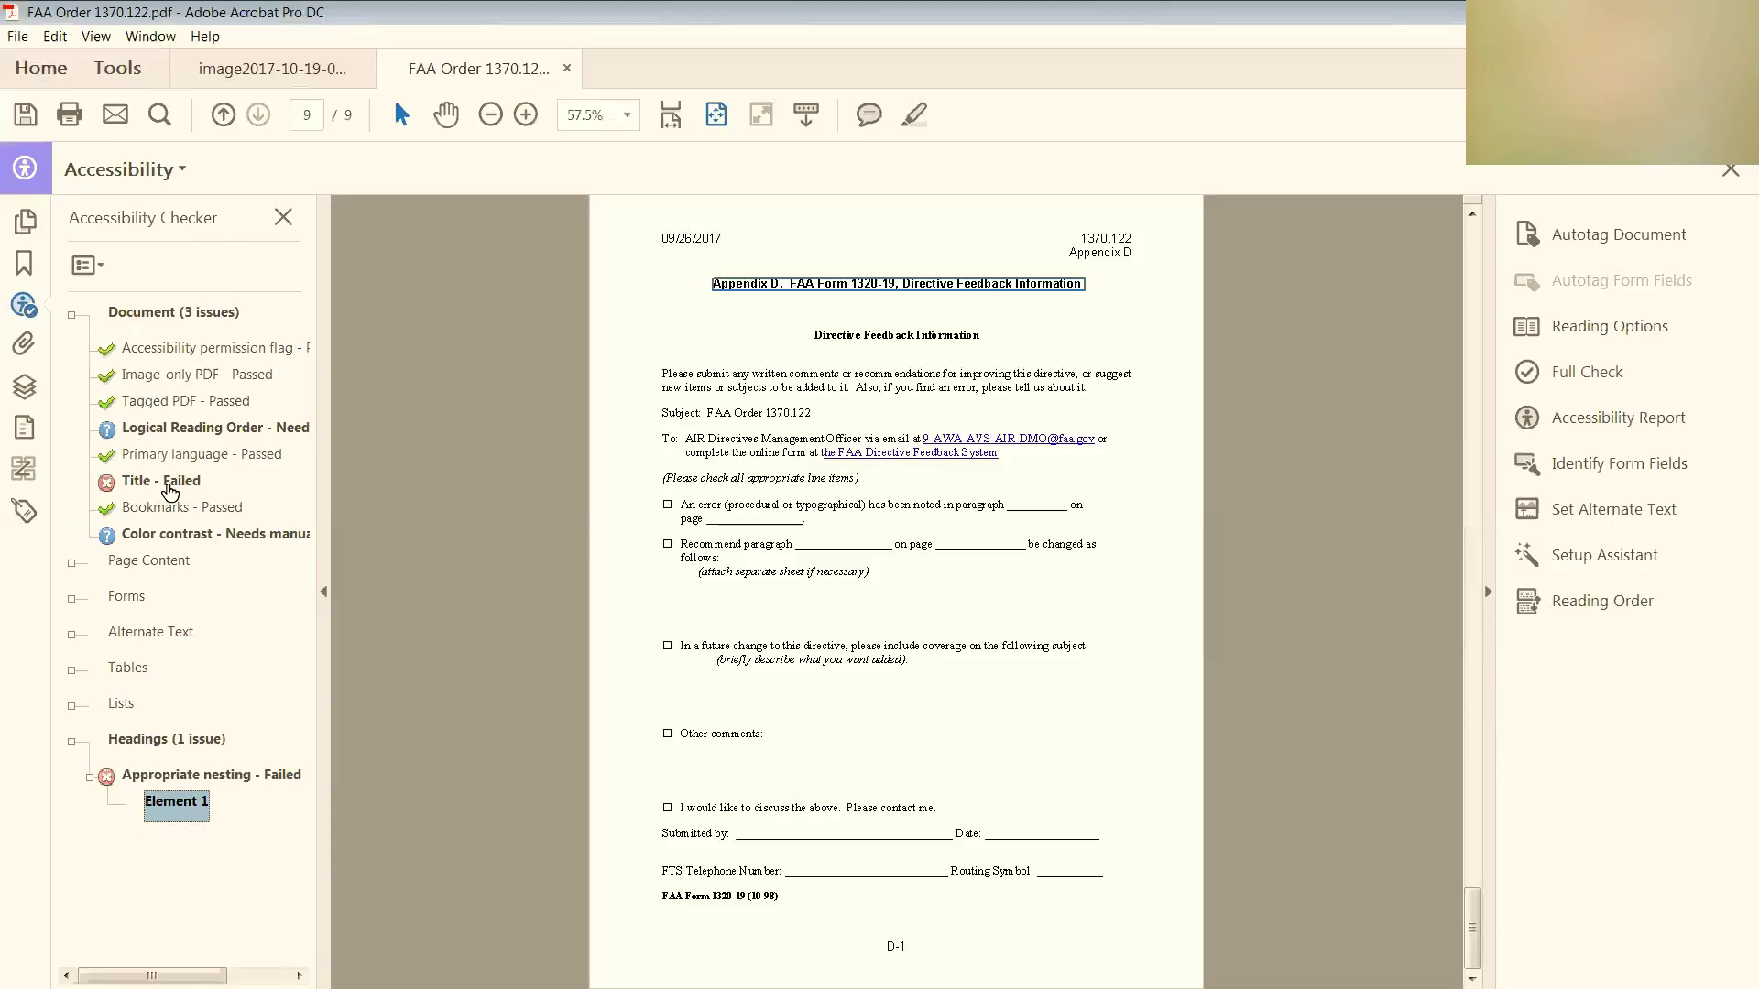
# Review the PDF's title, author and subject properties and its advanced reading options, including the language
pyautogui.click(25, 35)
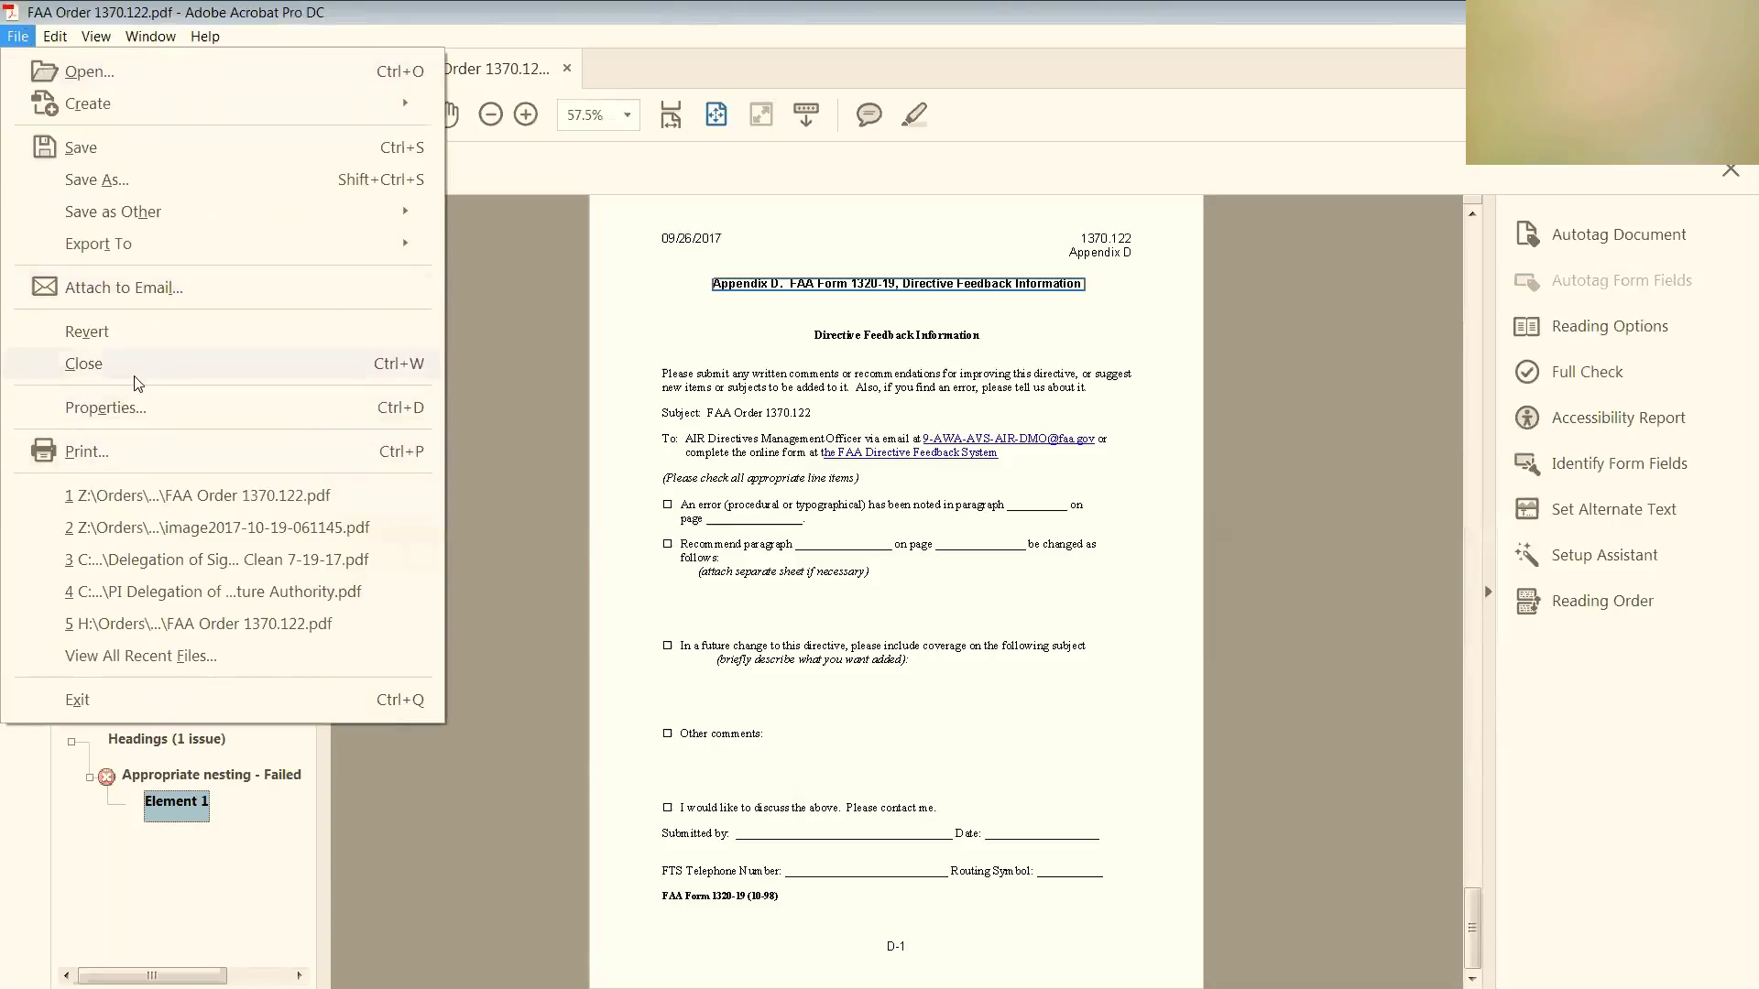
pyautogui.click(133, 410)
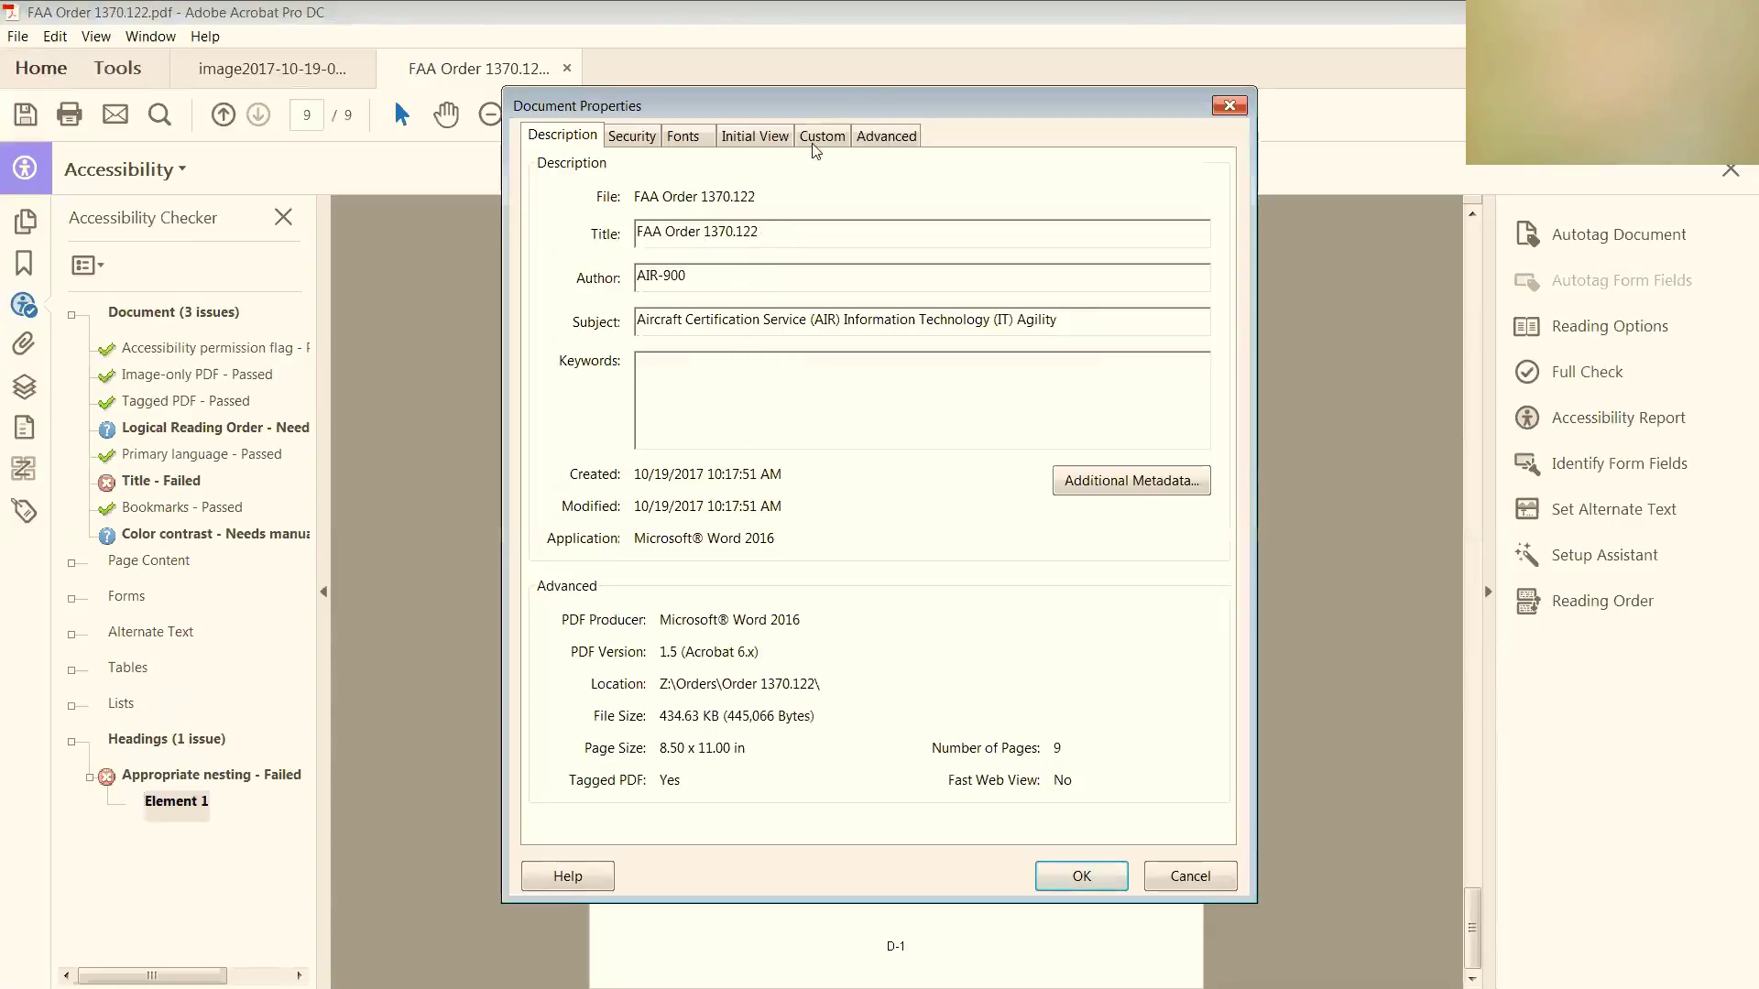
pyautogui.click(898, 136)
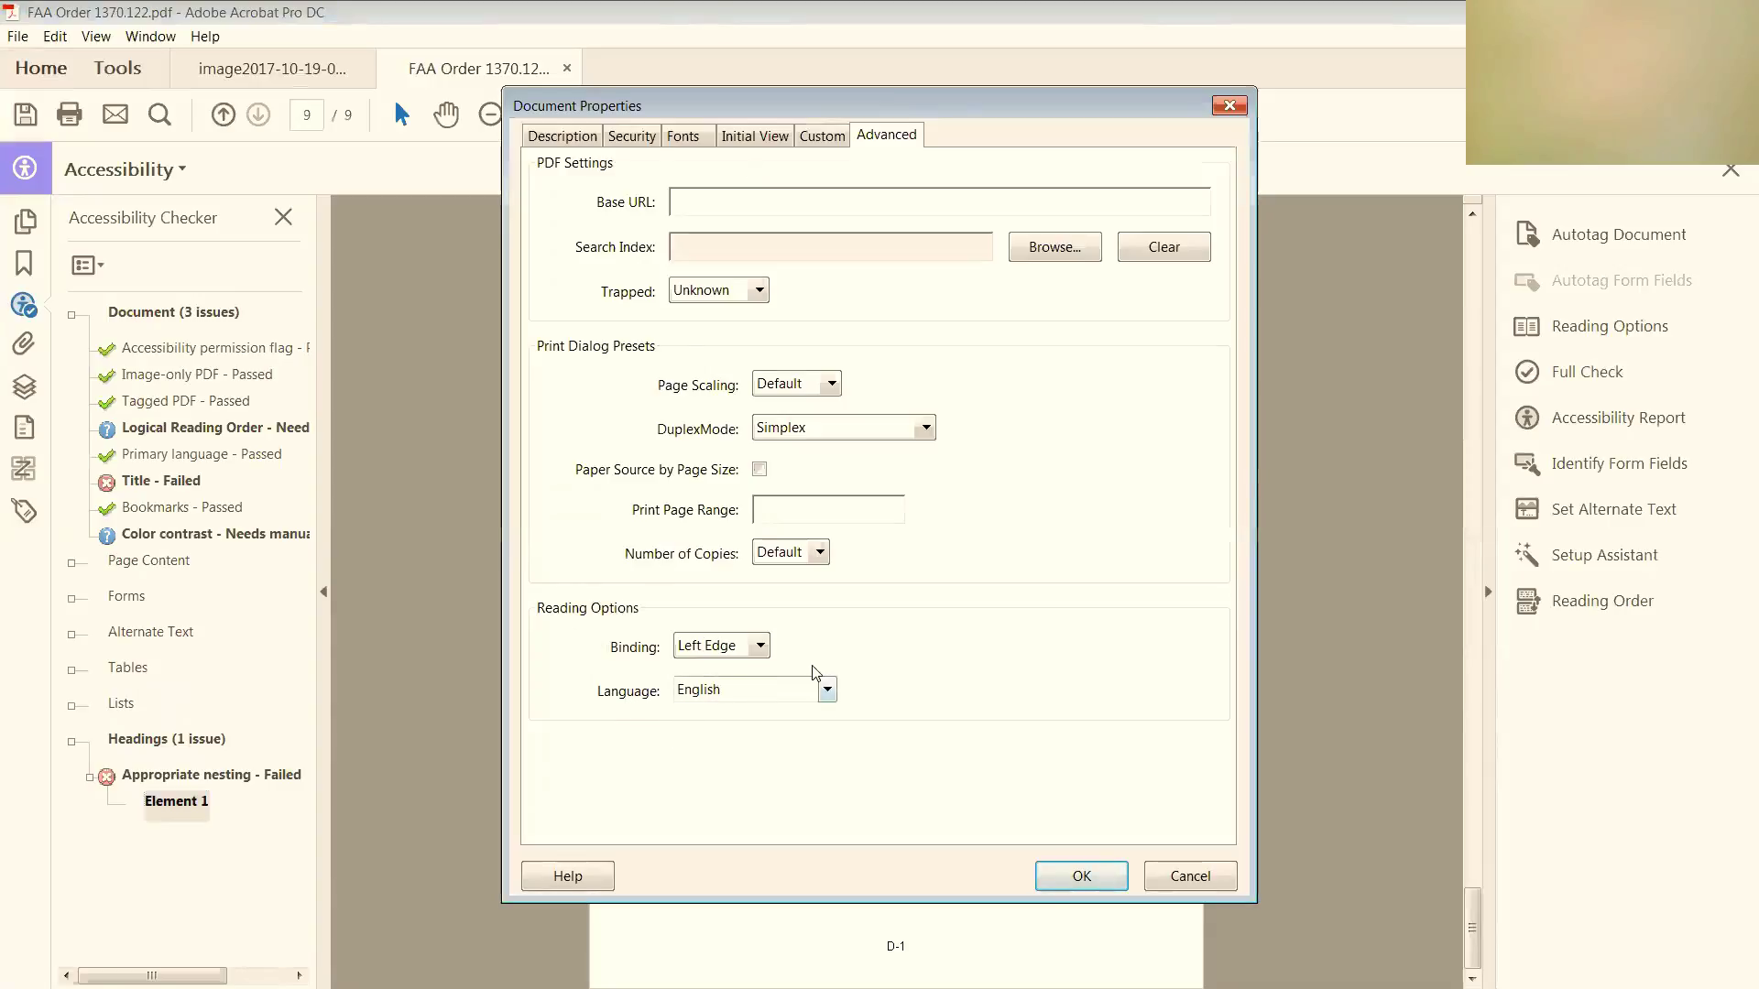
pyautogui.click(1109, 876)
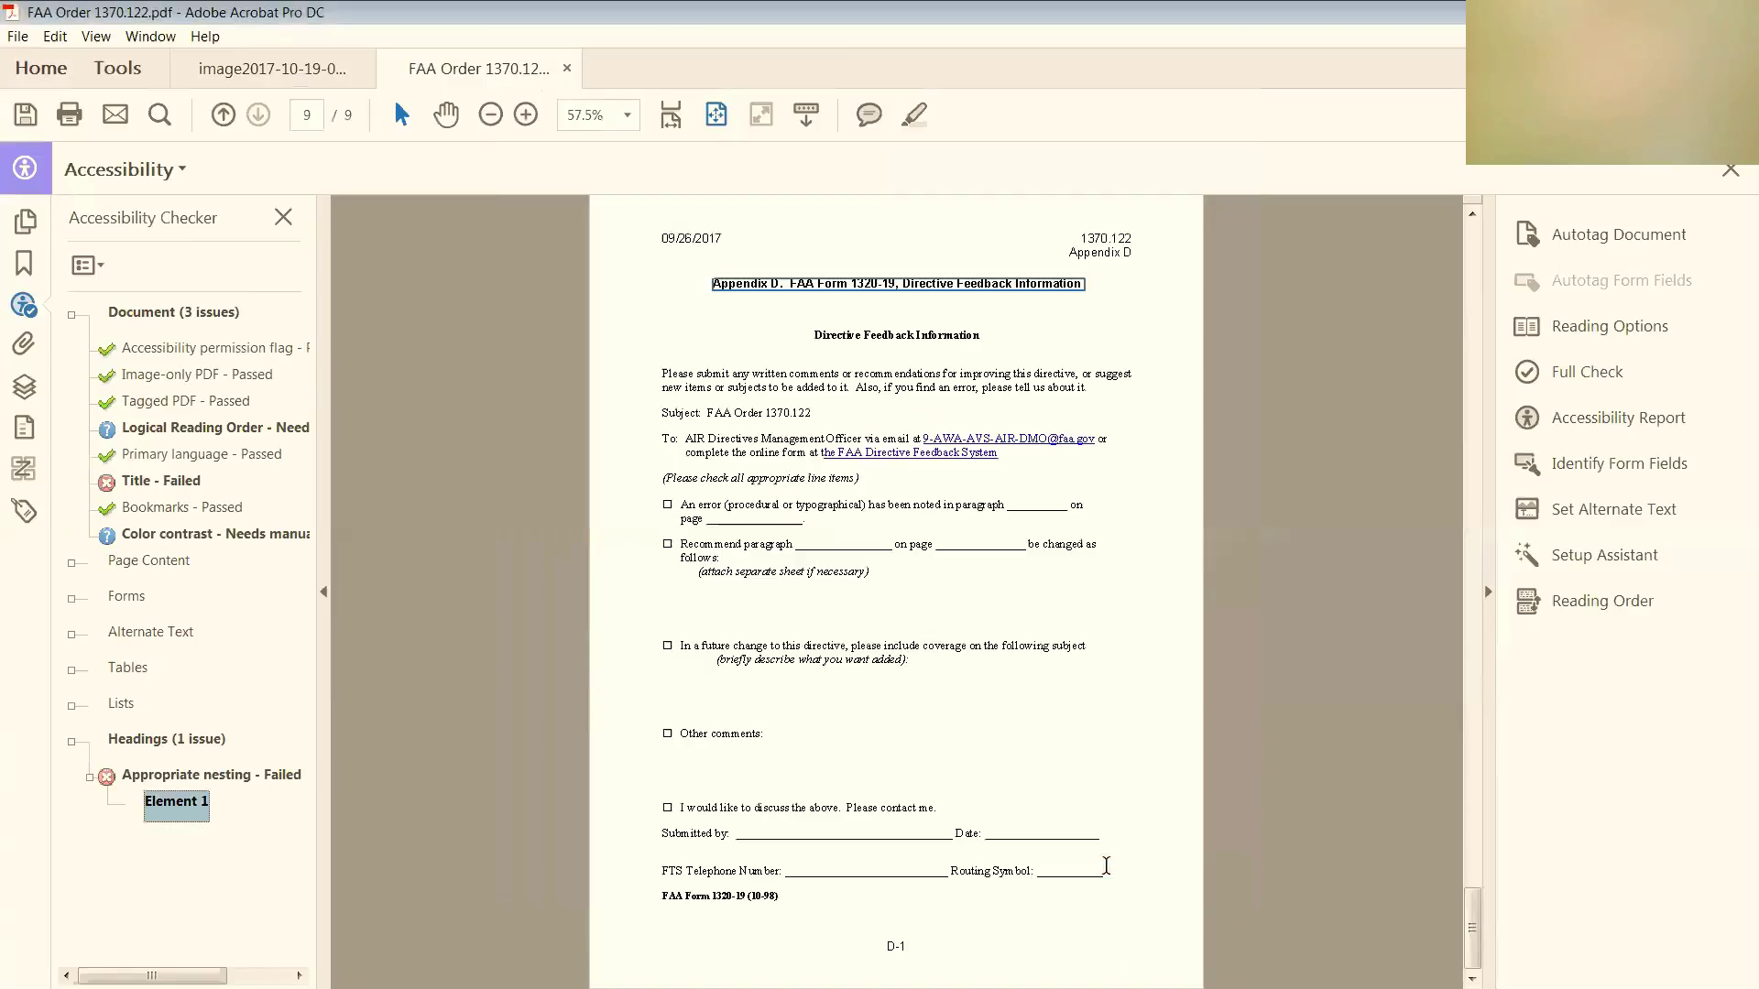
# Apply the automatic fix to the failed Title rule and collapse the Headings results
pyautogui.rightClick(144, 486)
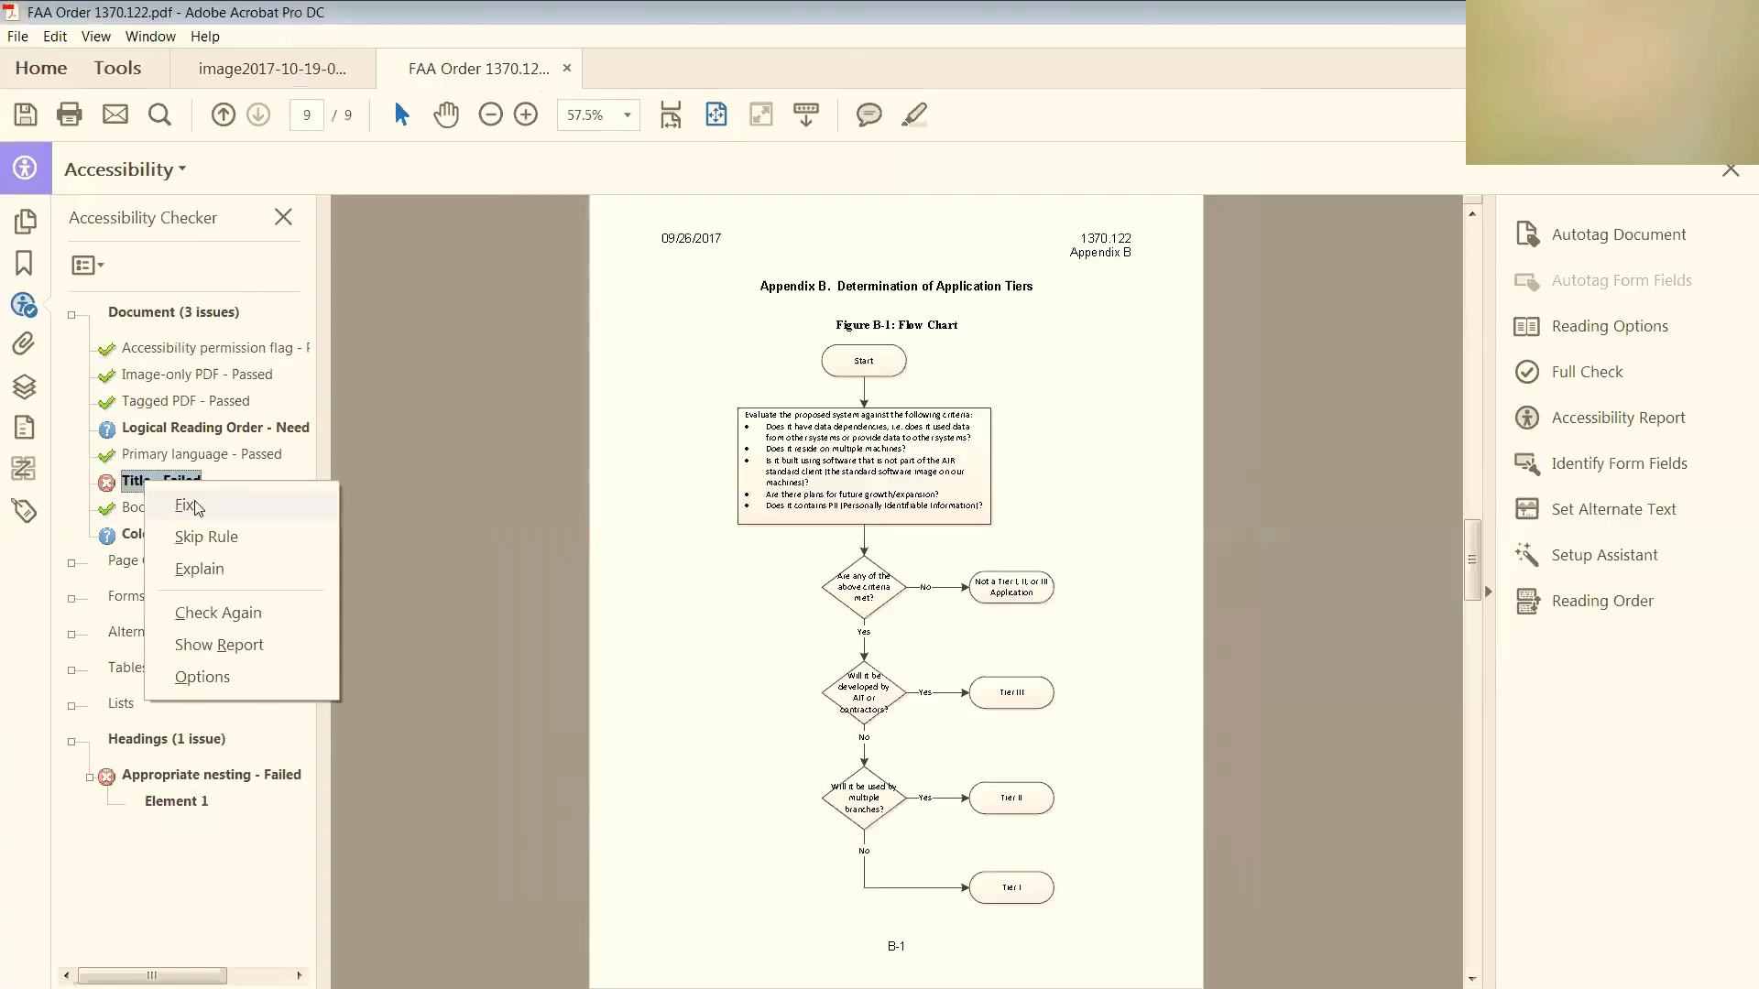
pyautogui.click(186, 505)
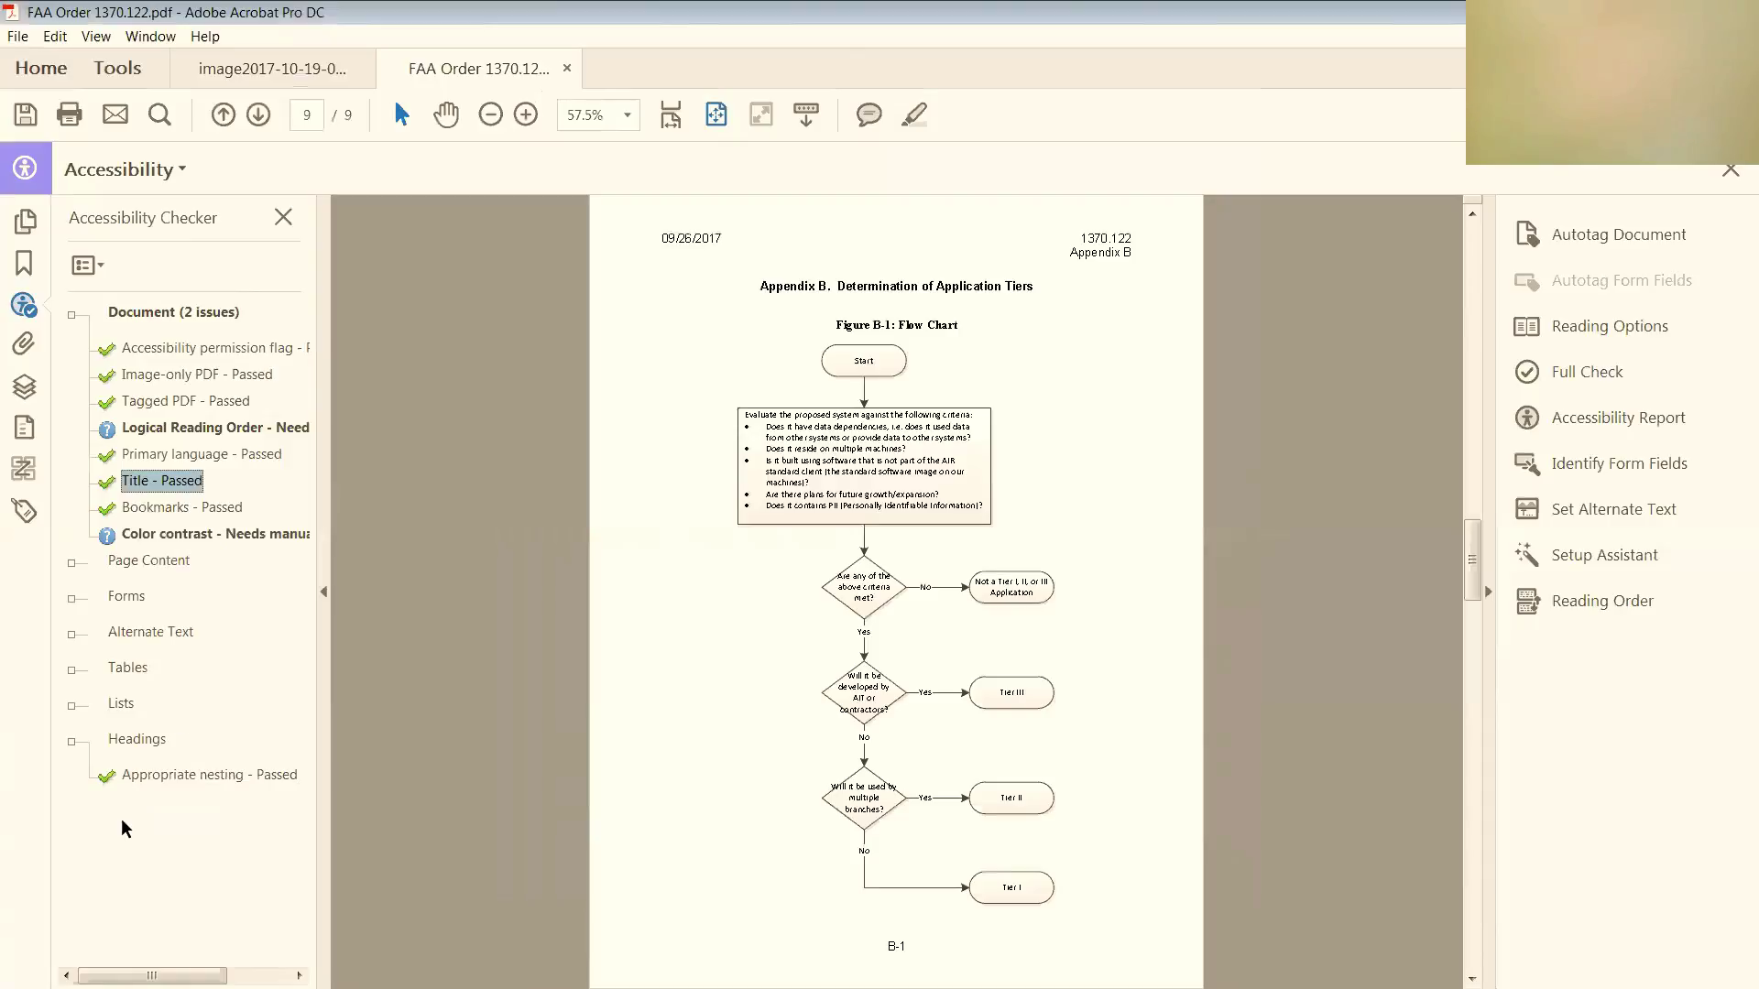
pyautogui.click(73, 743)
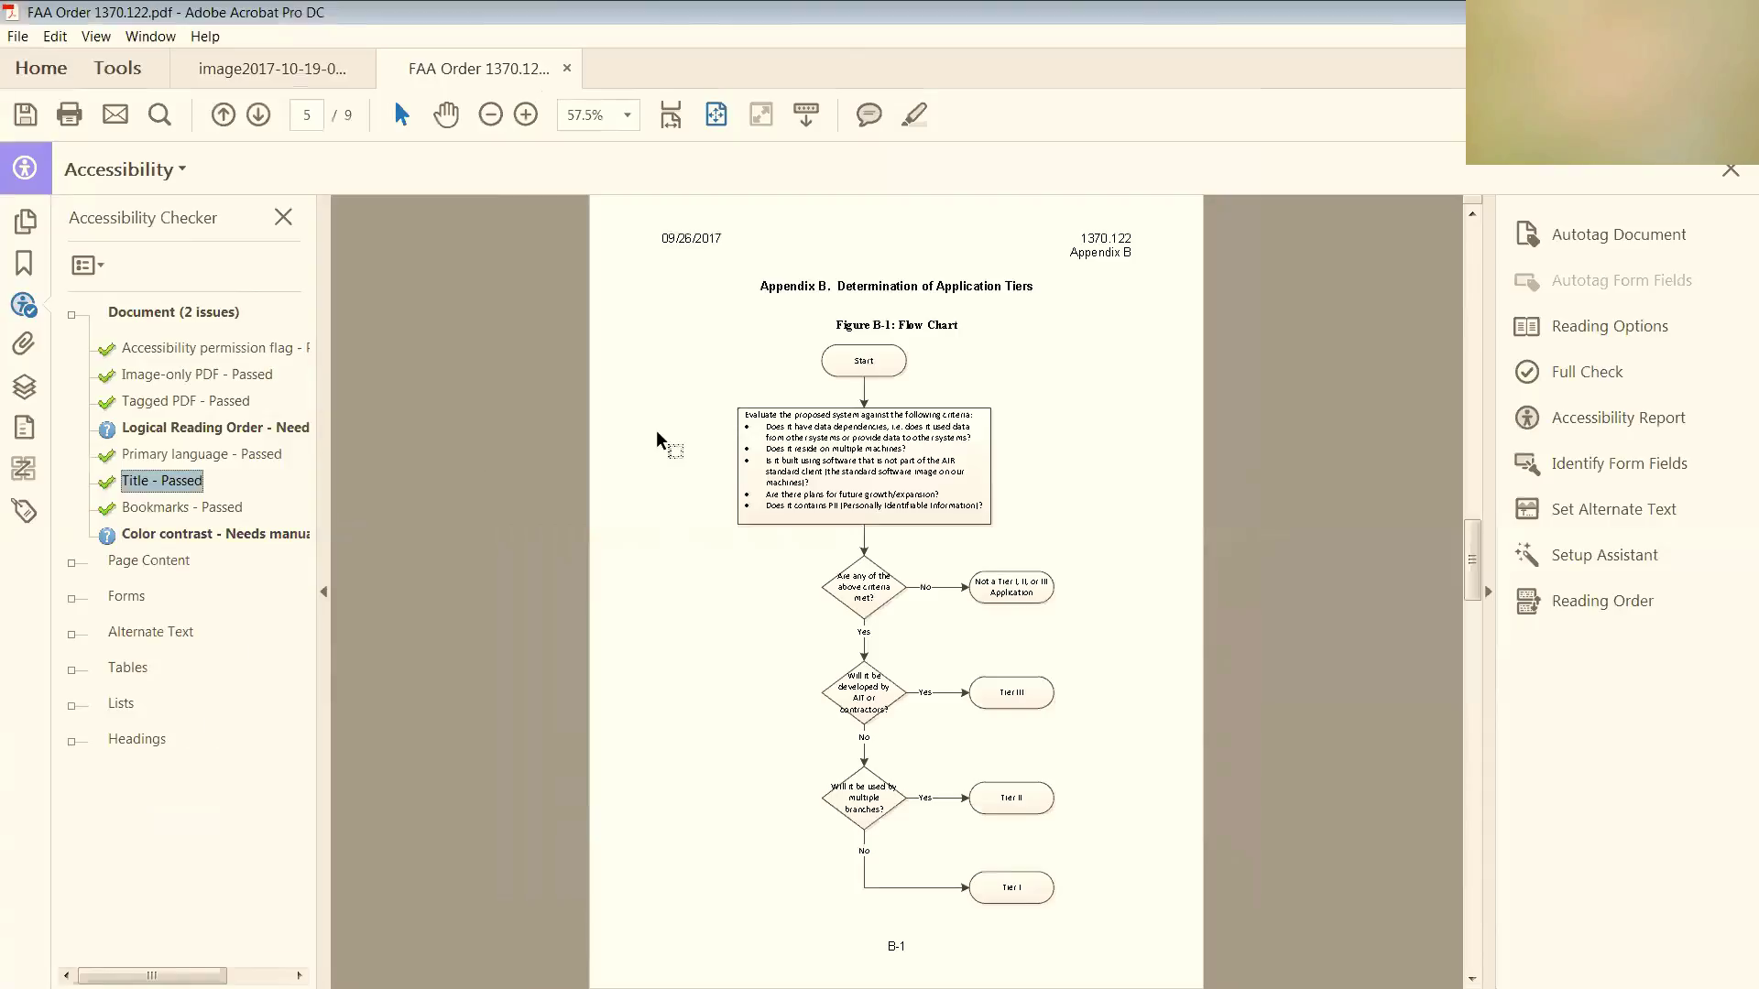
# Display the page-by-page reading order for the Logical Reading Order check and close the Accessibility tools
pyautogui.click(237, 436)
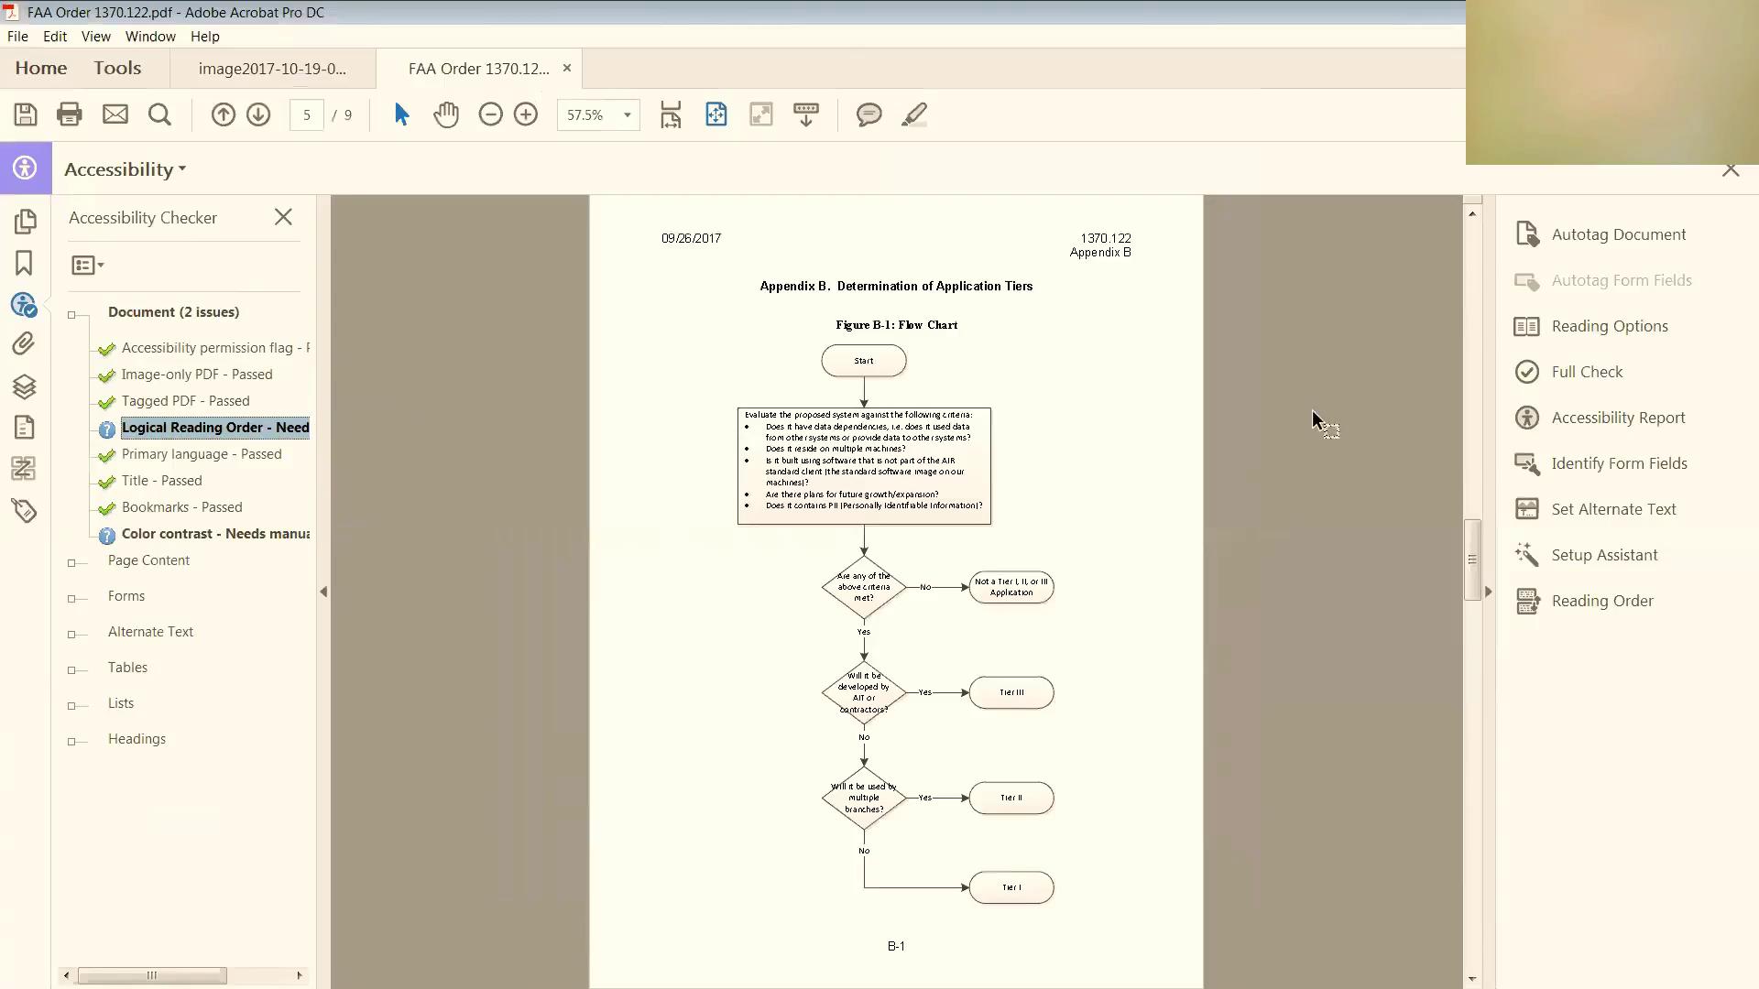
pyautogui.click(1596, 601)
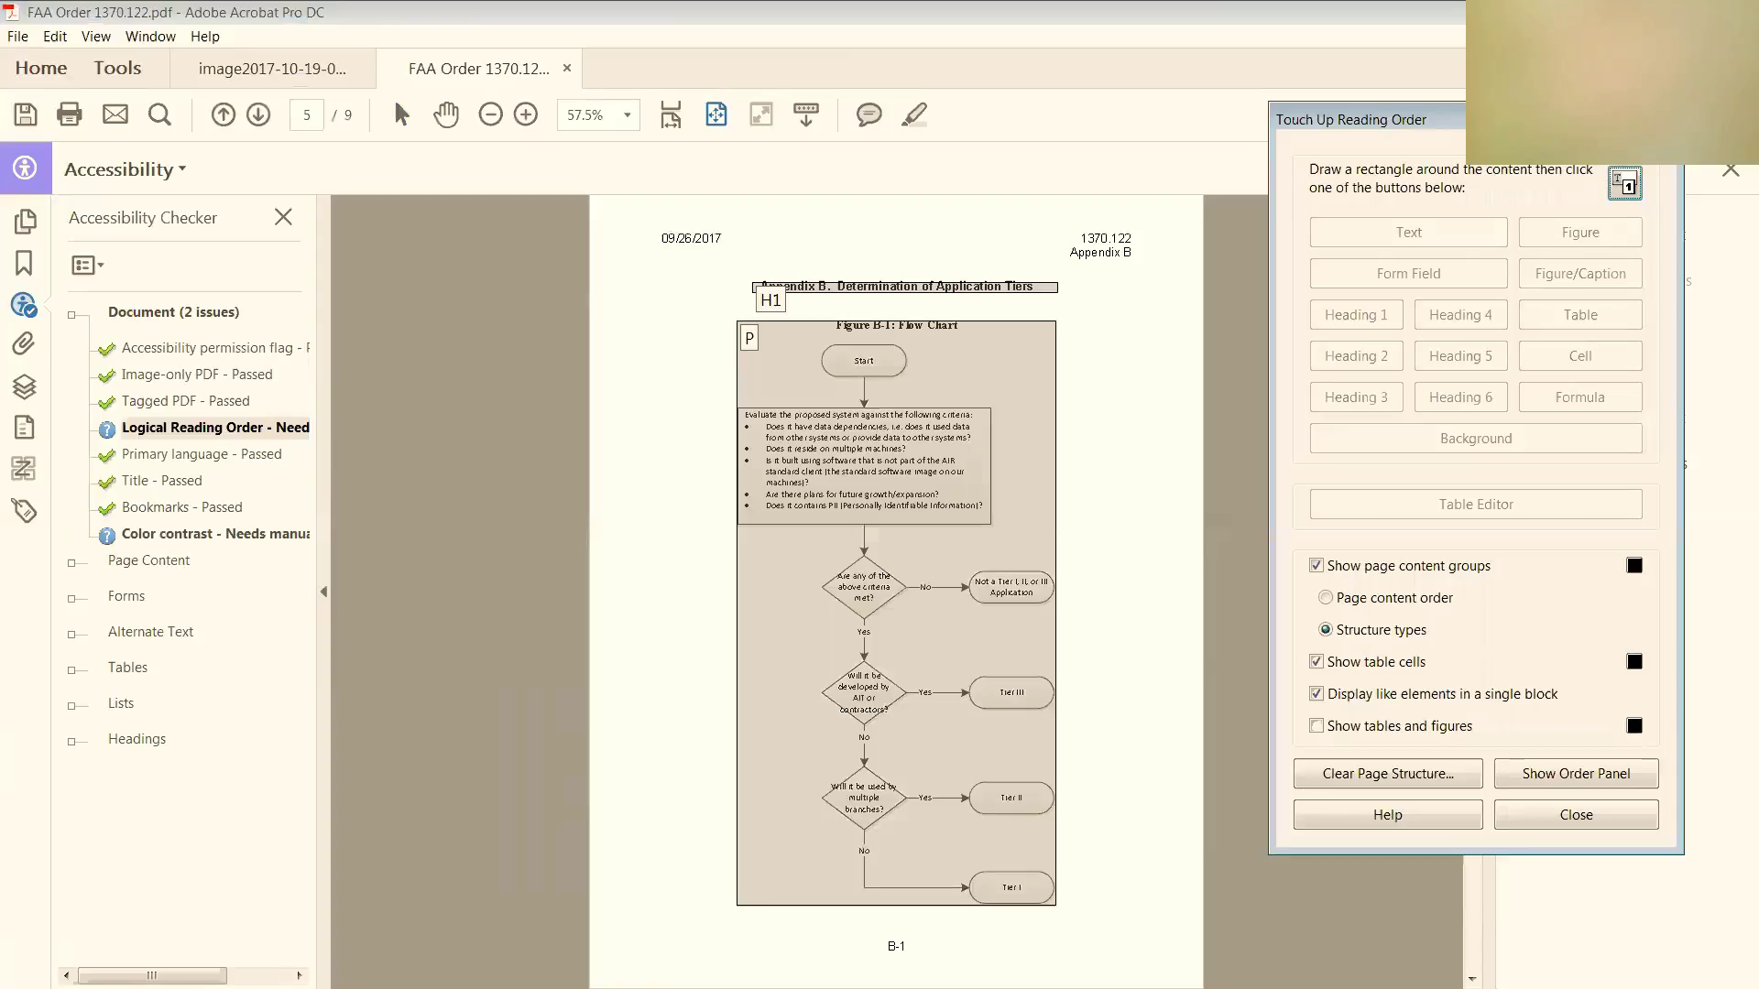
pyautogui.click(1590, 775)
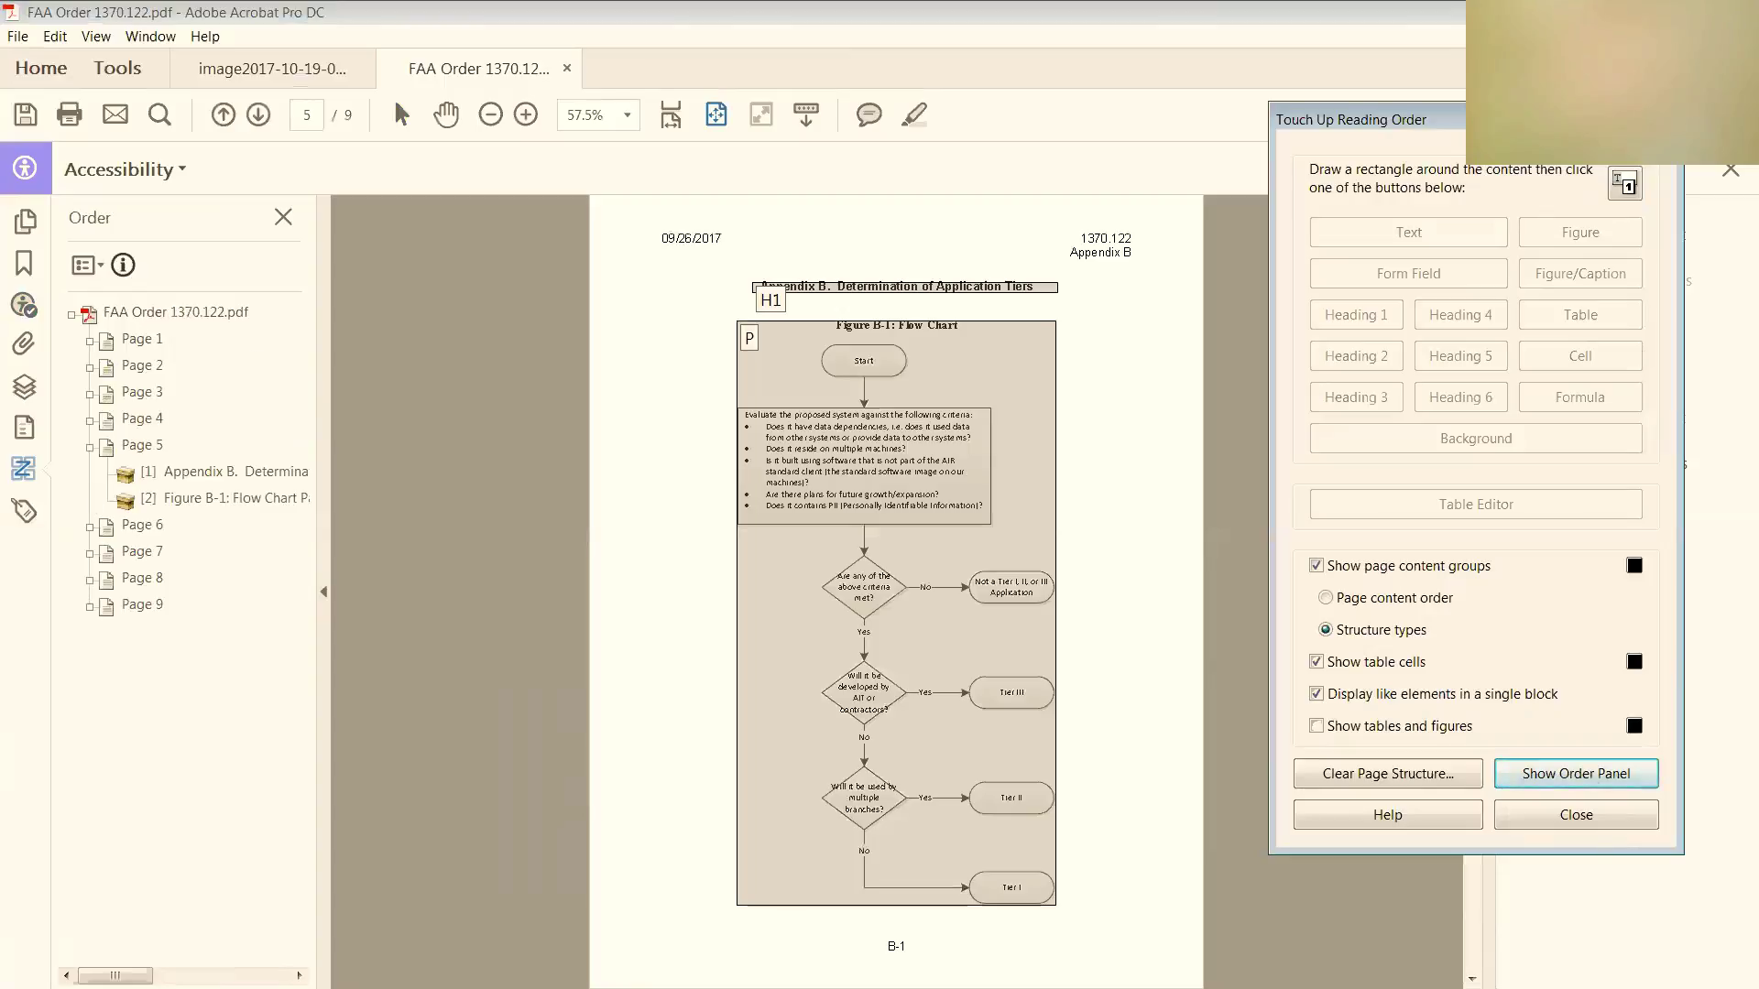
pyautogui.click(1592, 814)
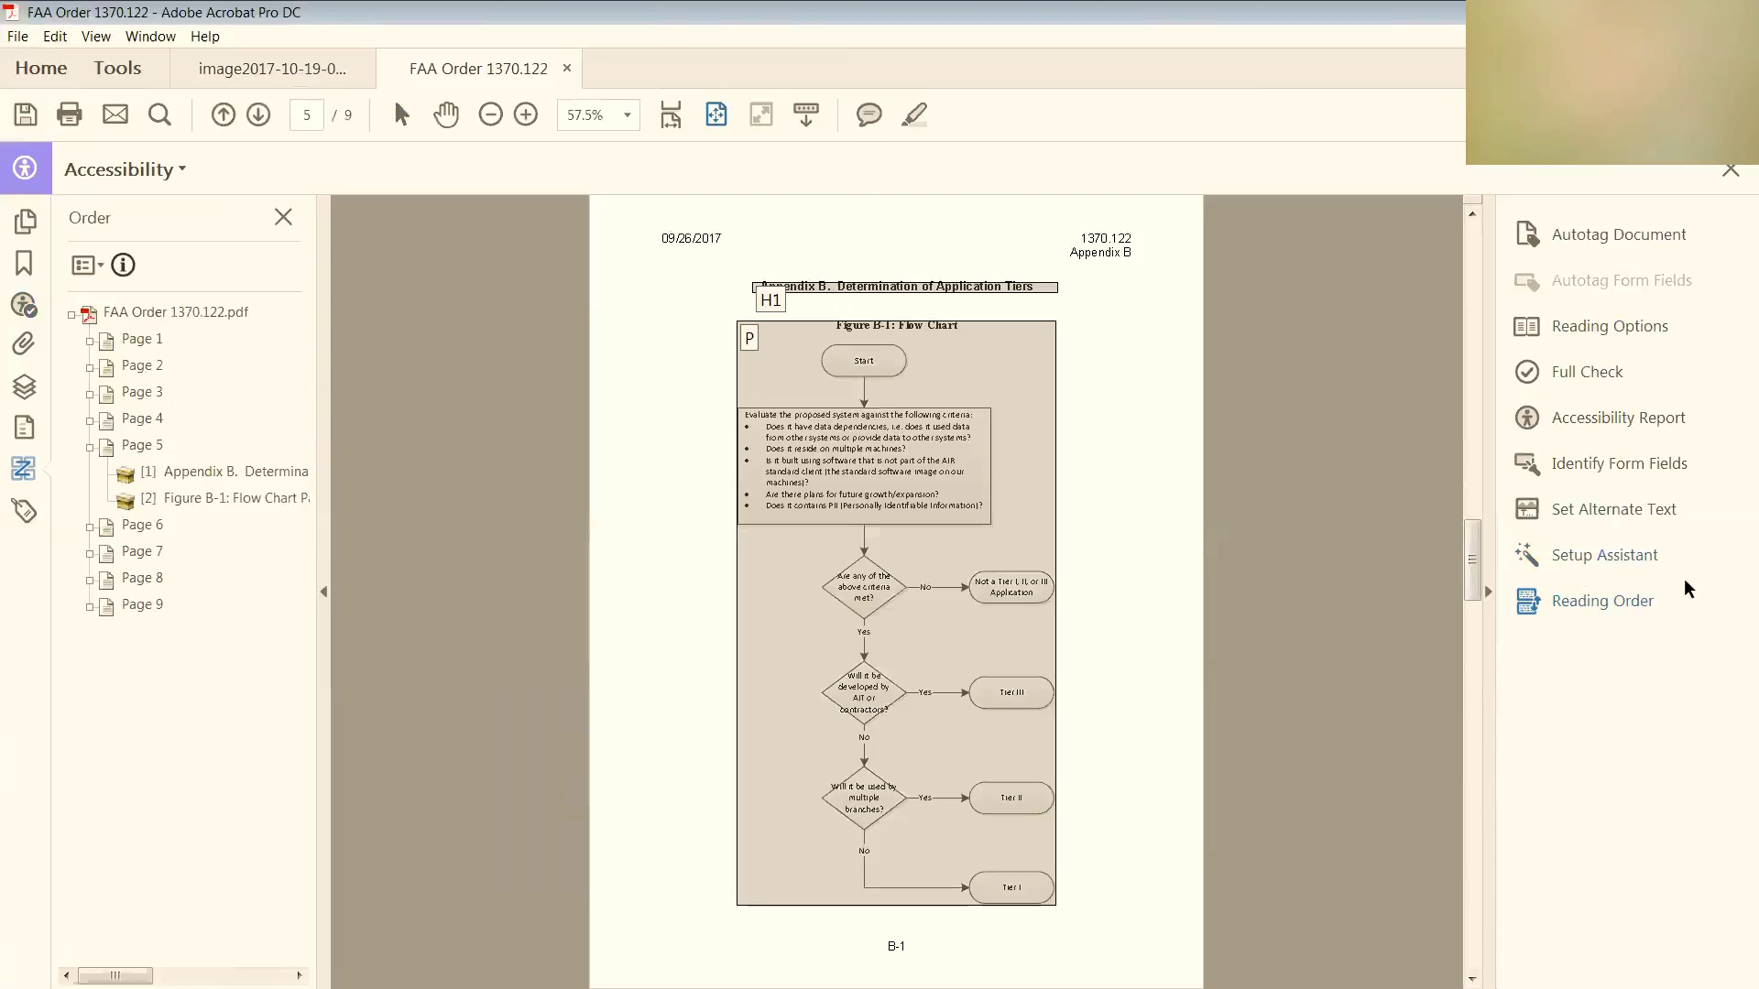
pyautogui.click(1730, 171)
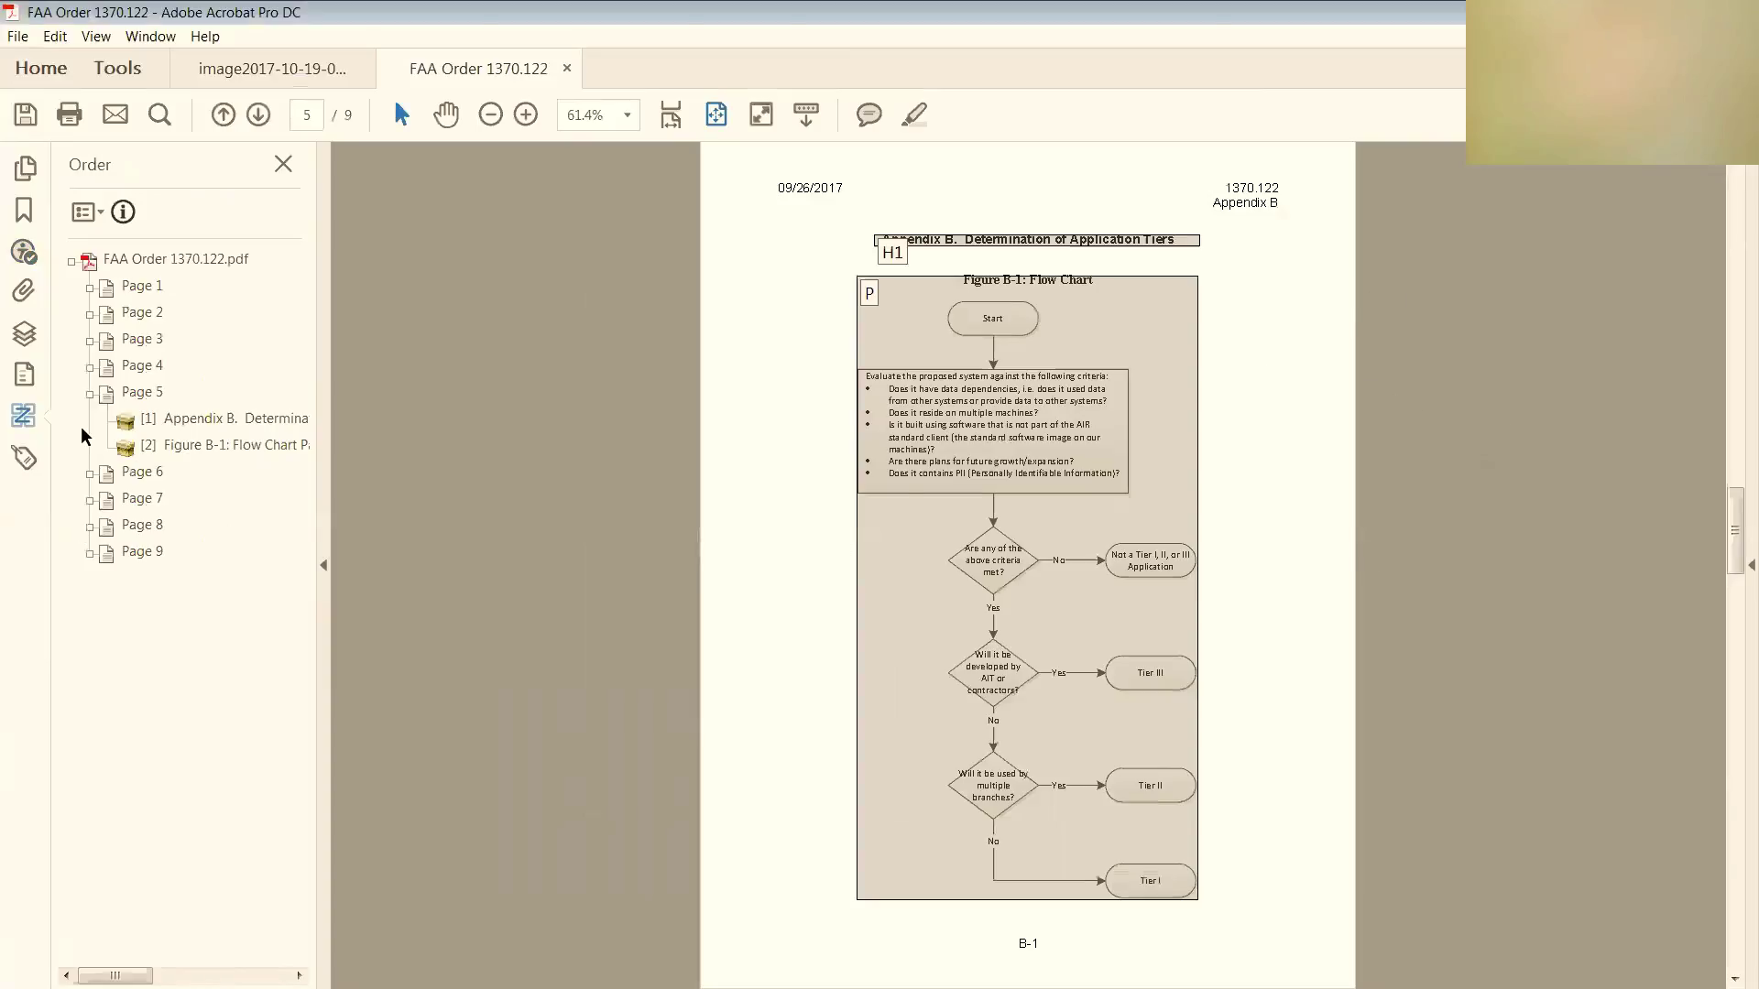
# Expand Page 1 in the reading order and delete its empty first item
pyautogui.click(26, 247)
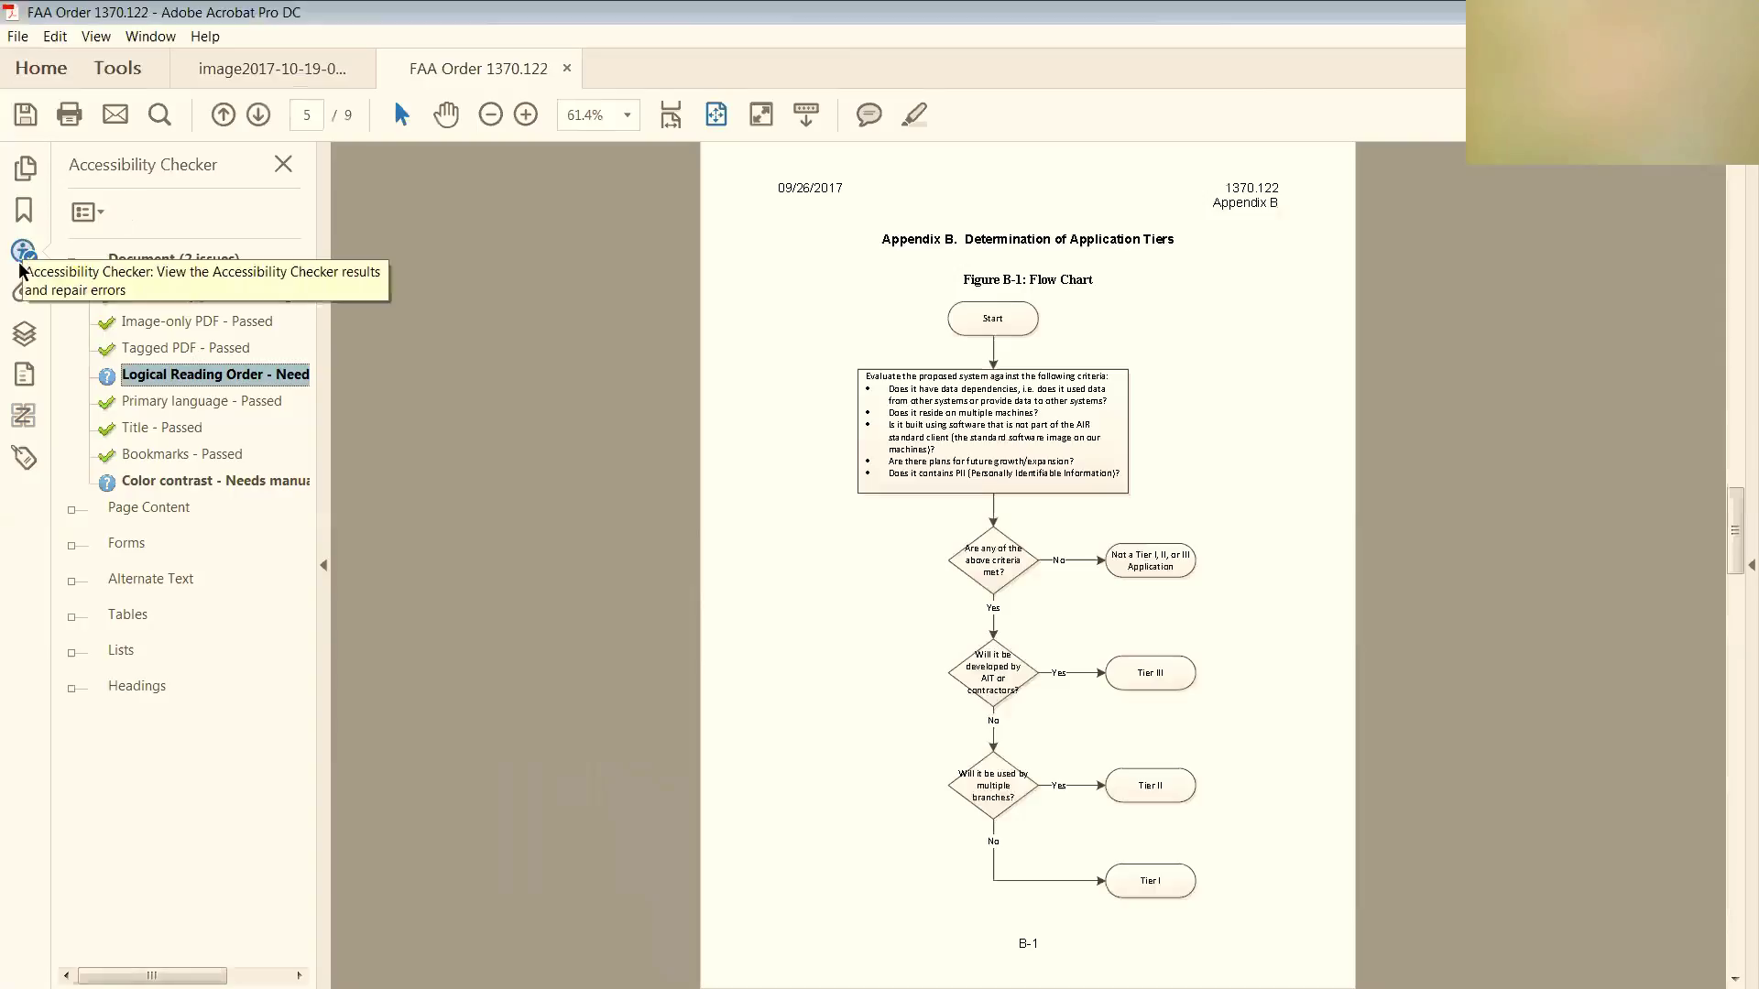
pyautogui.click(23, 416)
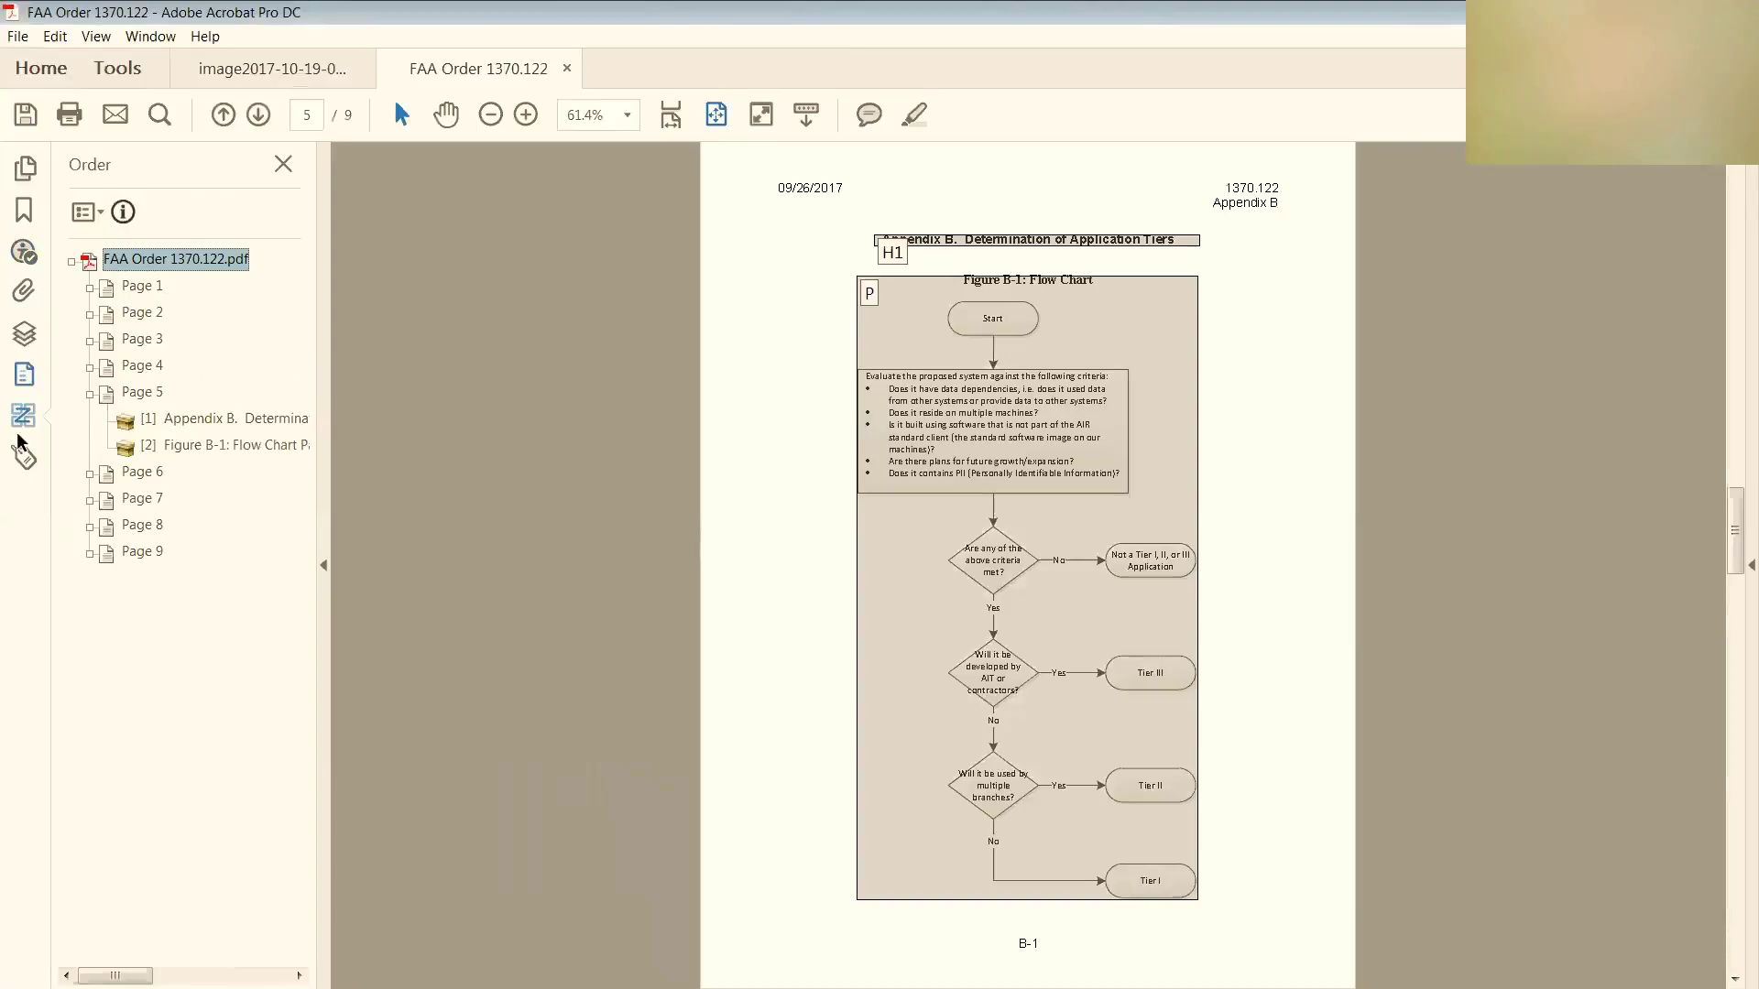
pyautogui.click(89, 288)
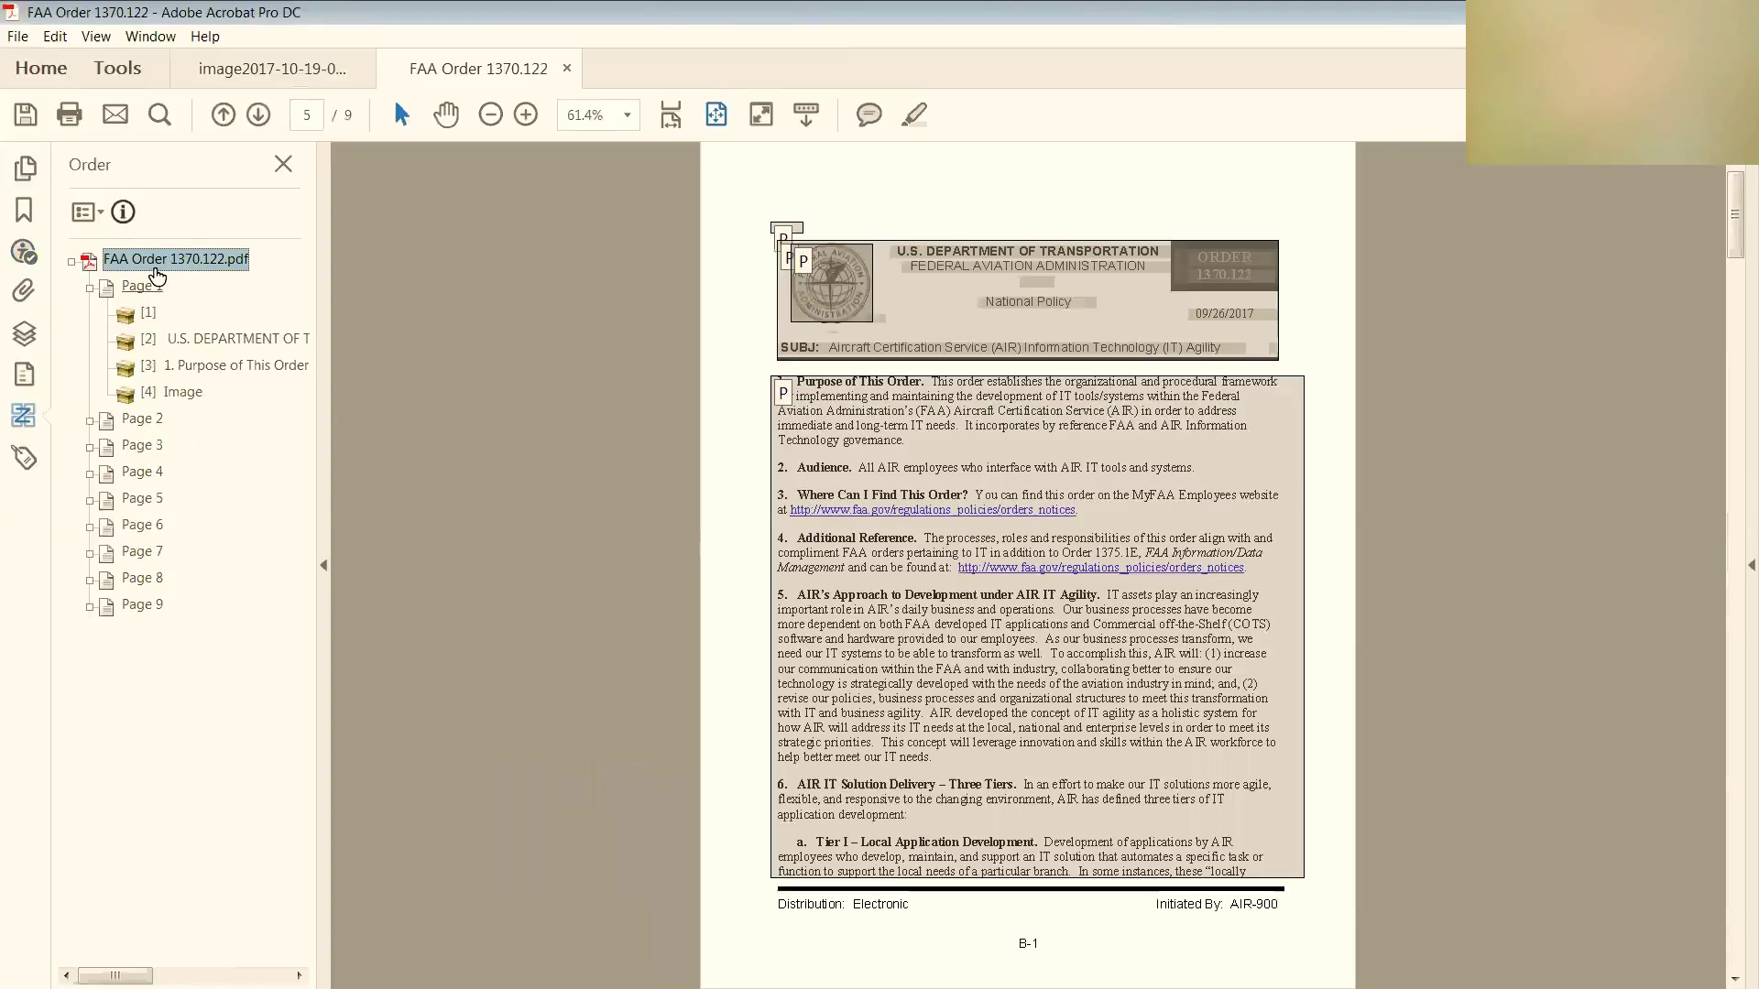
pyautogui.click(149, 316)
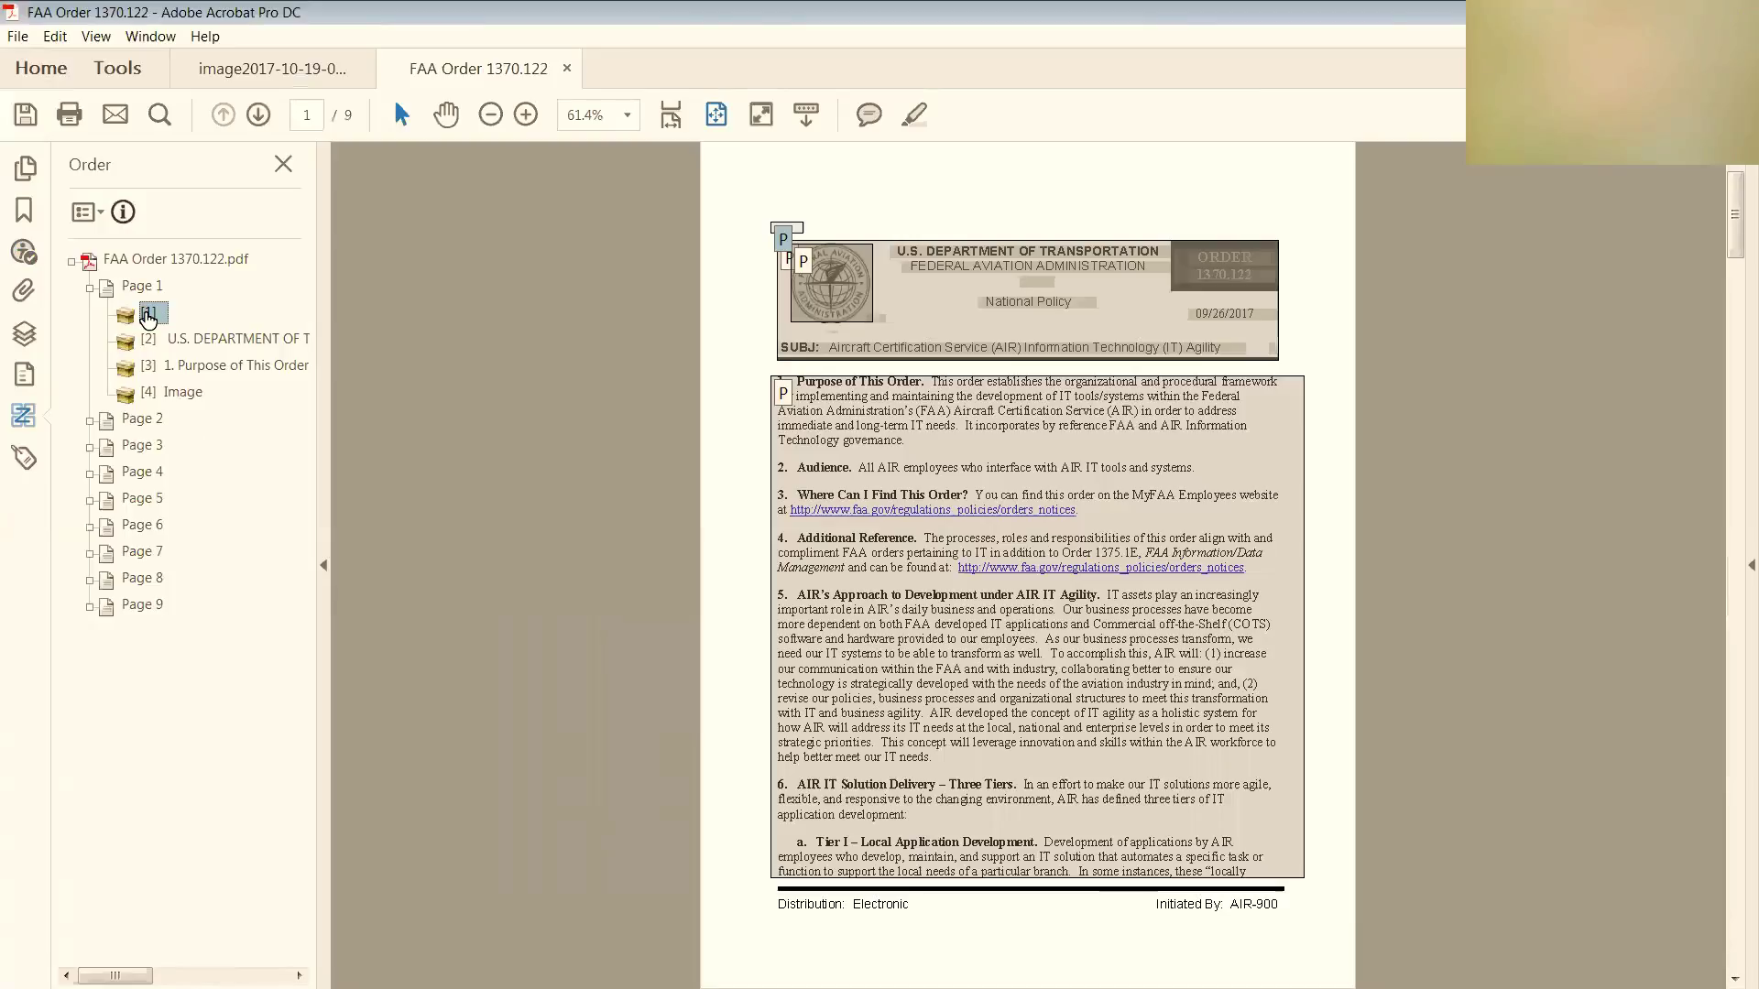
pyautogui.press('Delete')
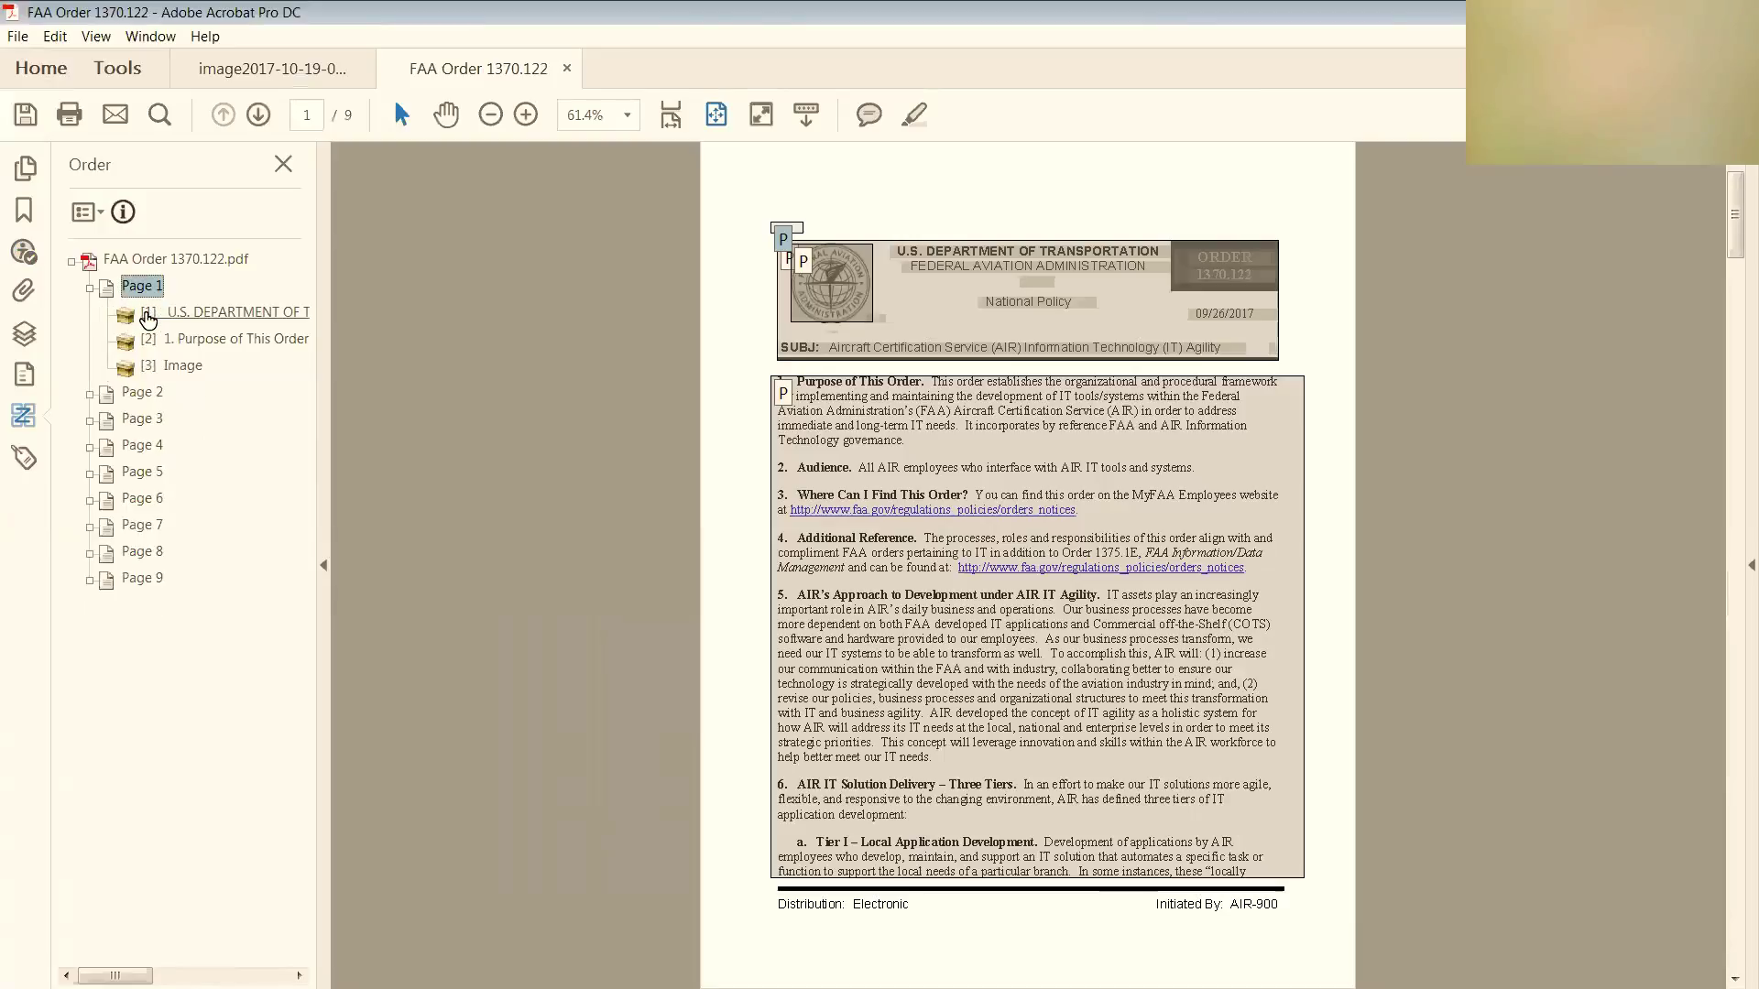
# Inspect the Page 1 reading order items for the U.S. Department header, Purpose of This Order and Image
pyautogui.click(220, 314)
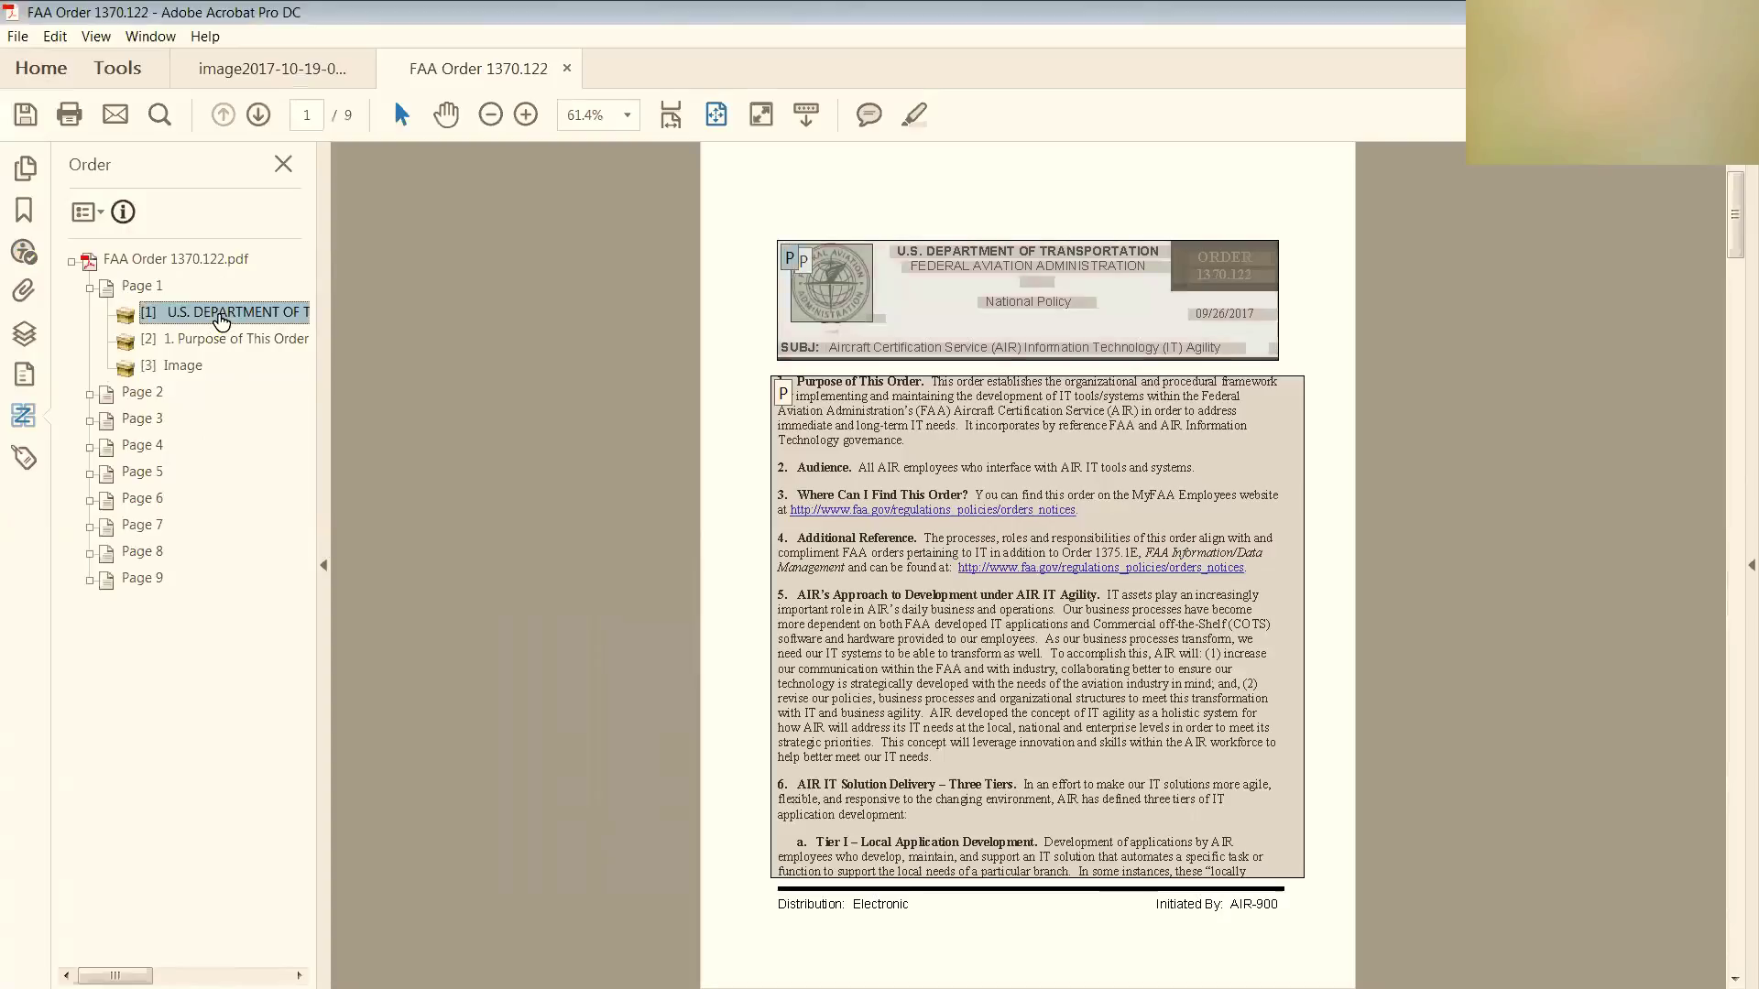
pyautogui.click(216, 342)
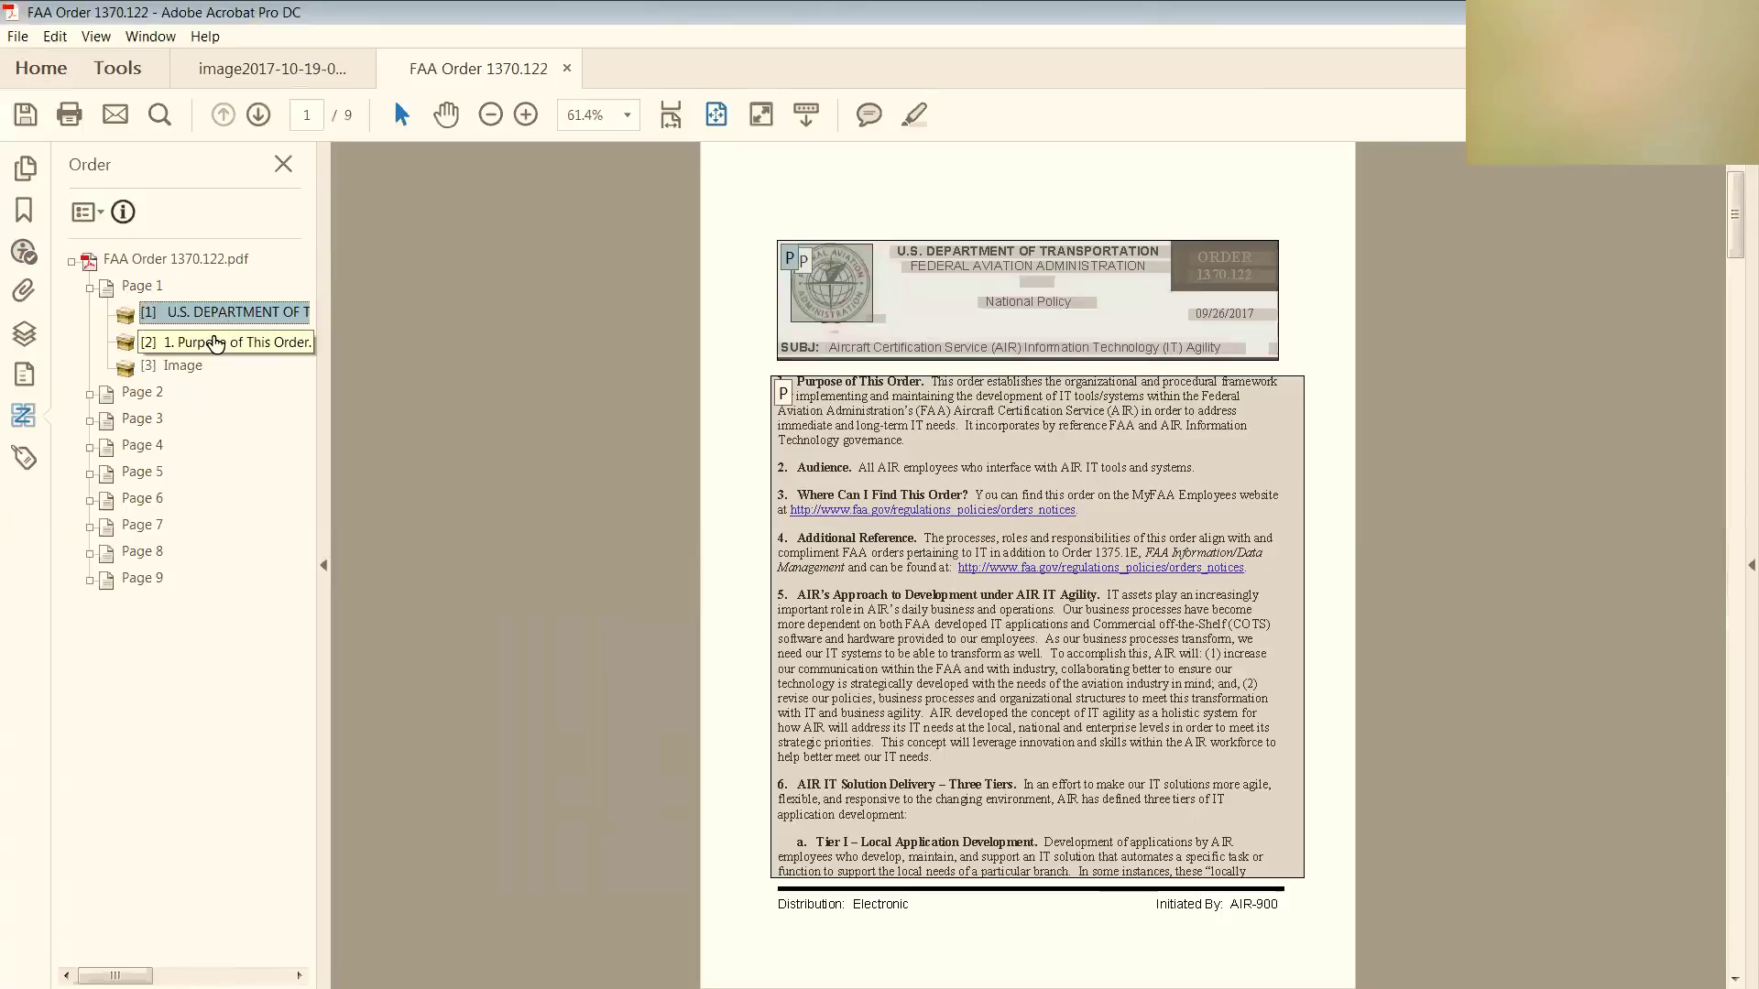
pyautogui.click(183, 365)
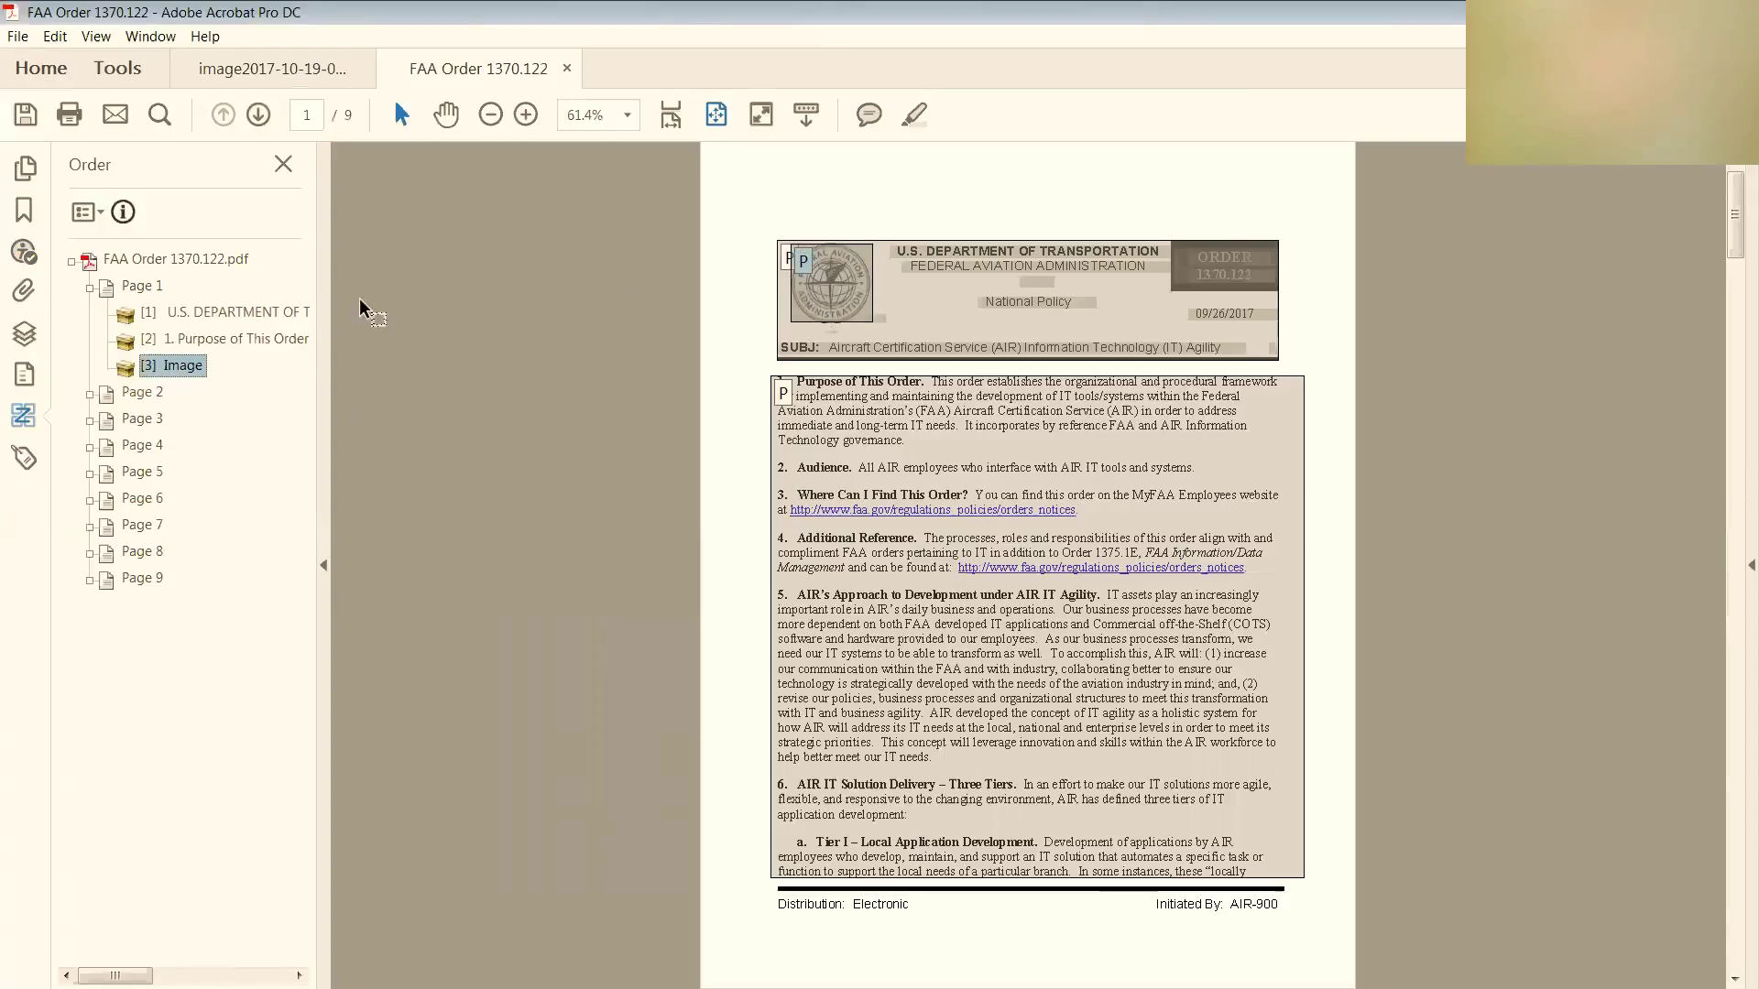
# Move the Image item to the first position in Page 1's reading order
pyautogui.moveTo(153, 369); pyautogui.dragTo(152, 288)
pyautogui.moveTo(153, 289)
pyautogui.mouseDown()
pyautogui.moveTo(97, 299)
pyautogui.moveTo(116, 284)
pyautogui.moveTo(173, 323)
pyautogui.moveTo(161, 294)
pyautogui.mouseUp()
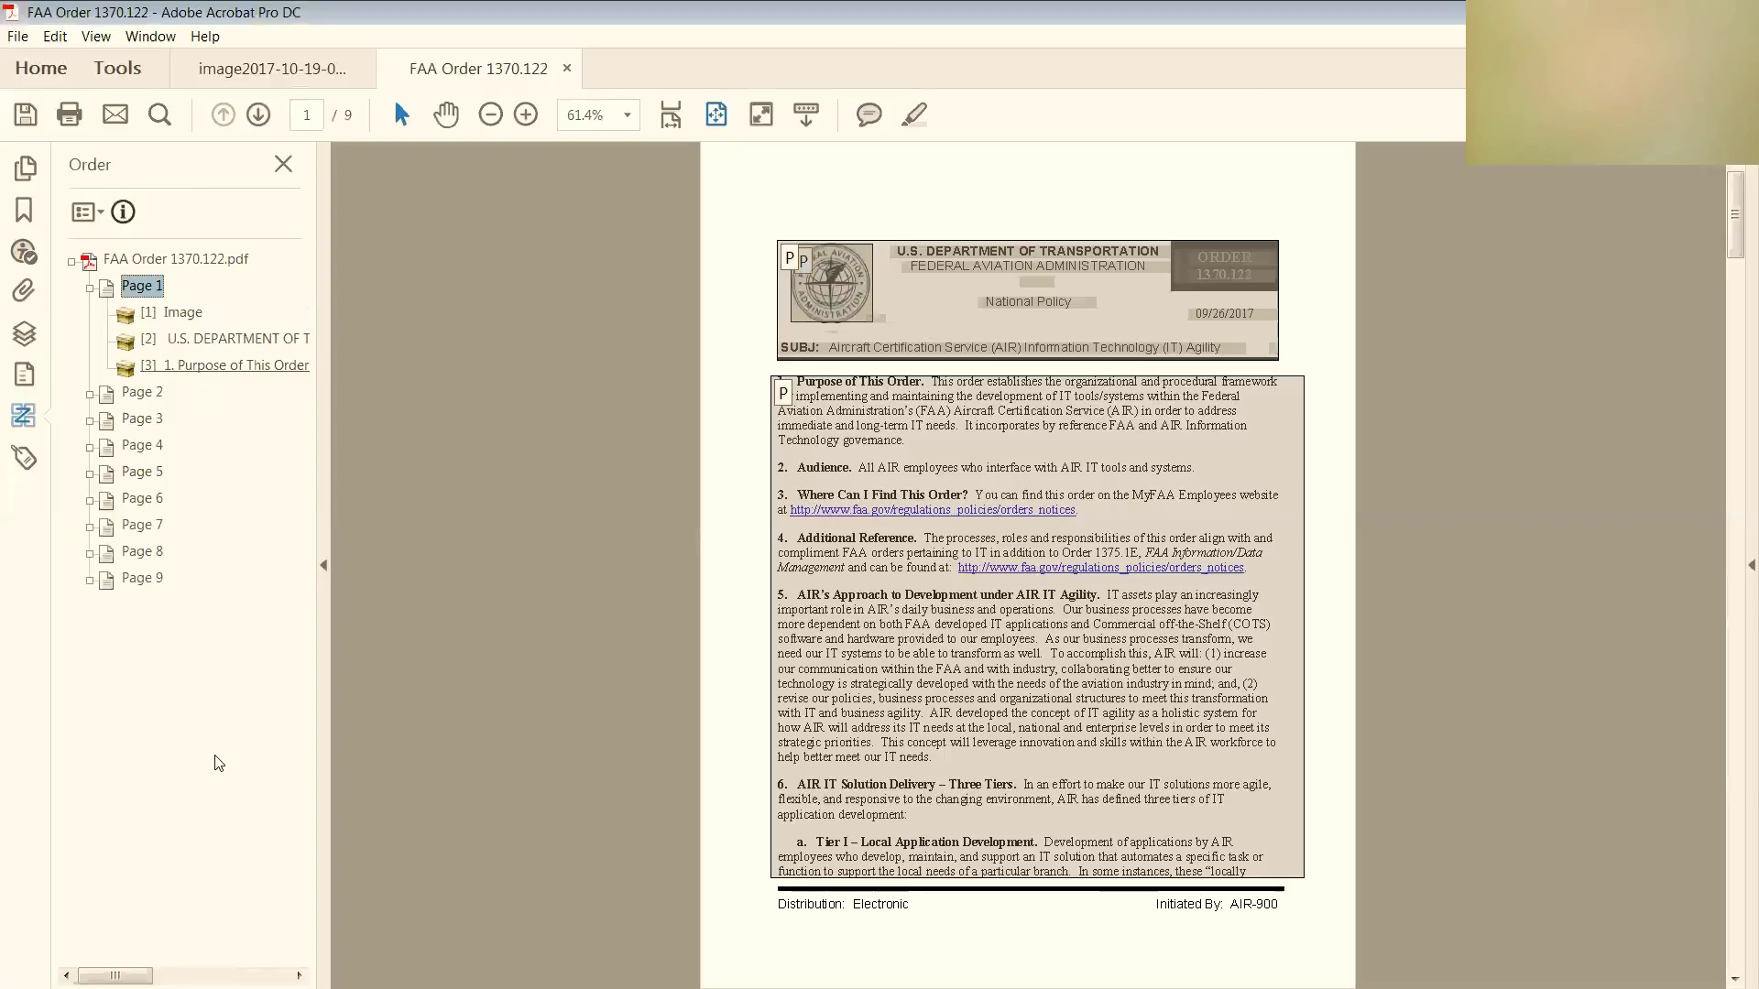
pyautogui.hotkey('alt', 'e')
pyautogui.press('Right')
pyautogui.press('Left')
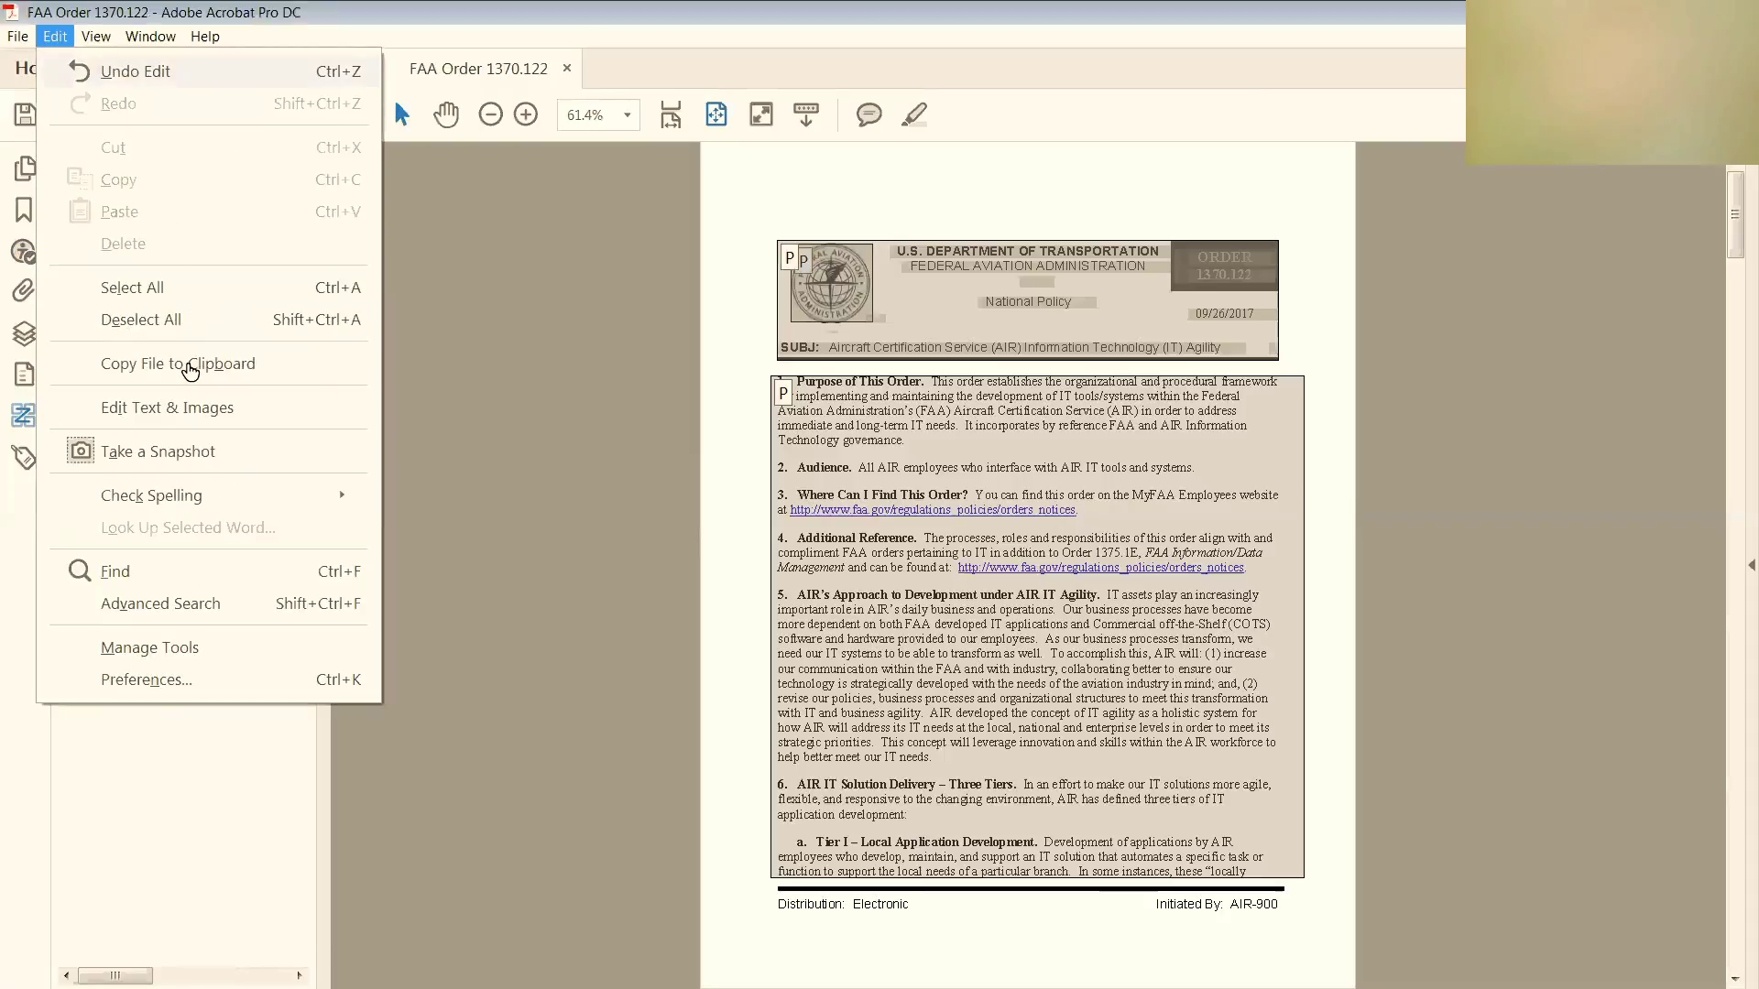
pyautogui.press('Escape')
# Set the tag of the Appendix D heading on page 9 to H1 in the tag tree
pyautogui.hotkey('ctrl', 'Tab')
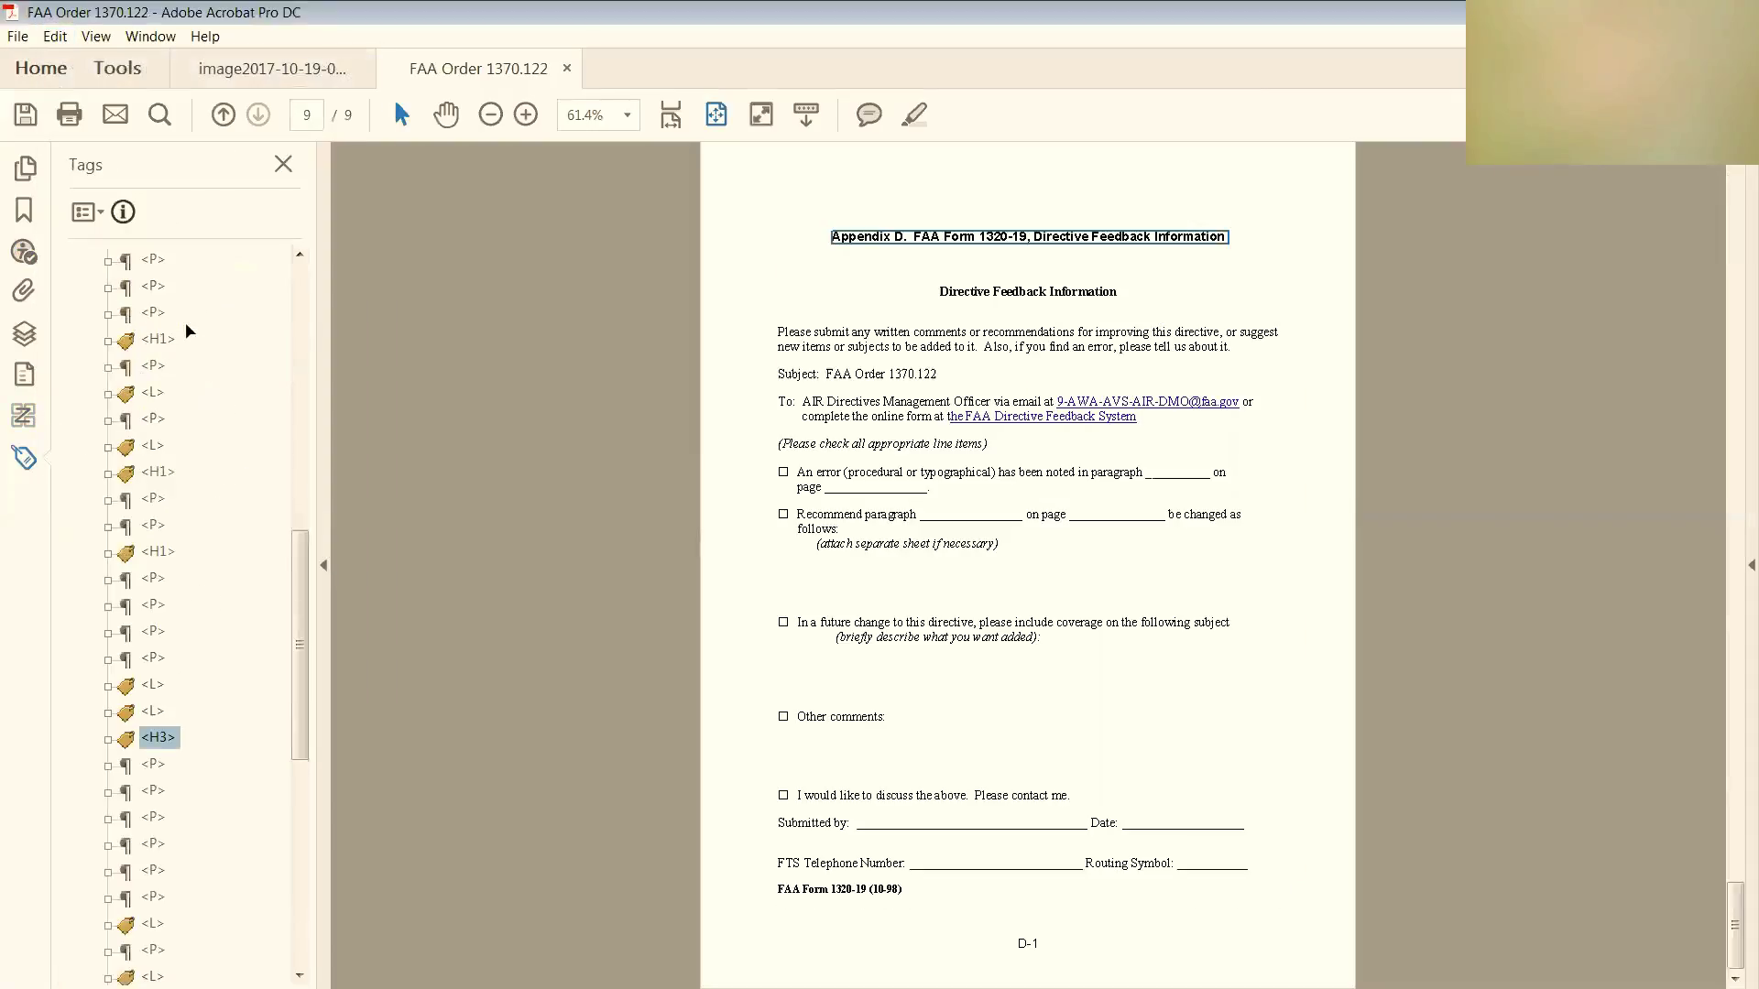
pyautogui.press('F2')
pyautogui.press('End')
pyautogui.press('Left')
pyautogui.hotkey('shift', 'Left')
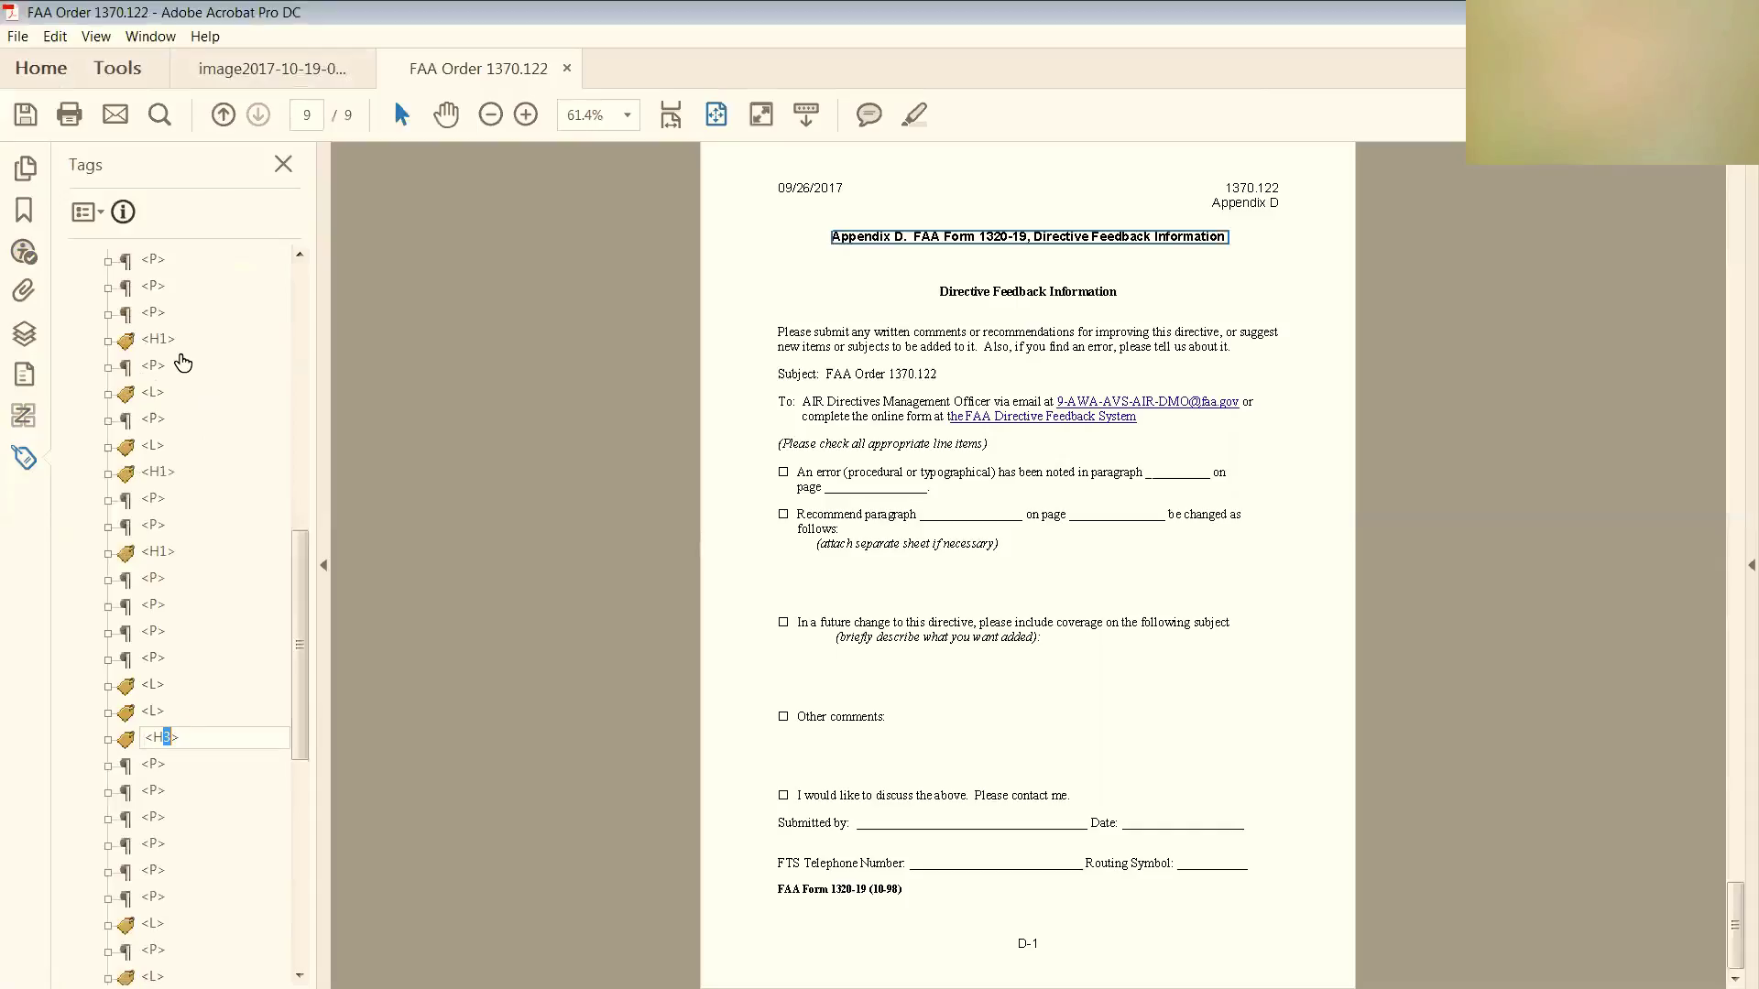
pyautogui.hotkey('alt', 'e')
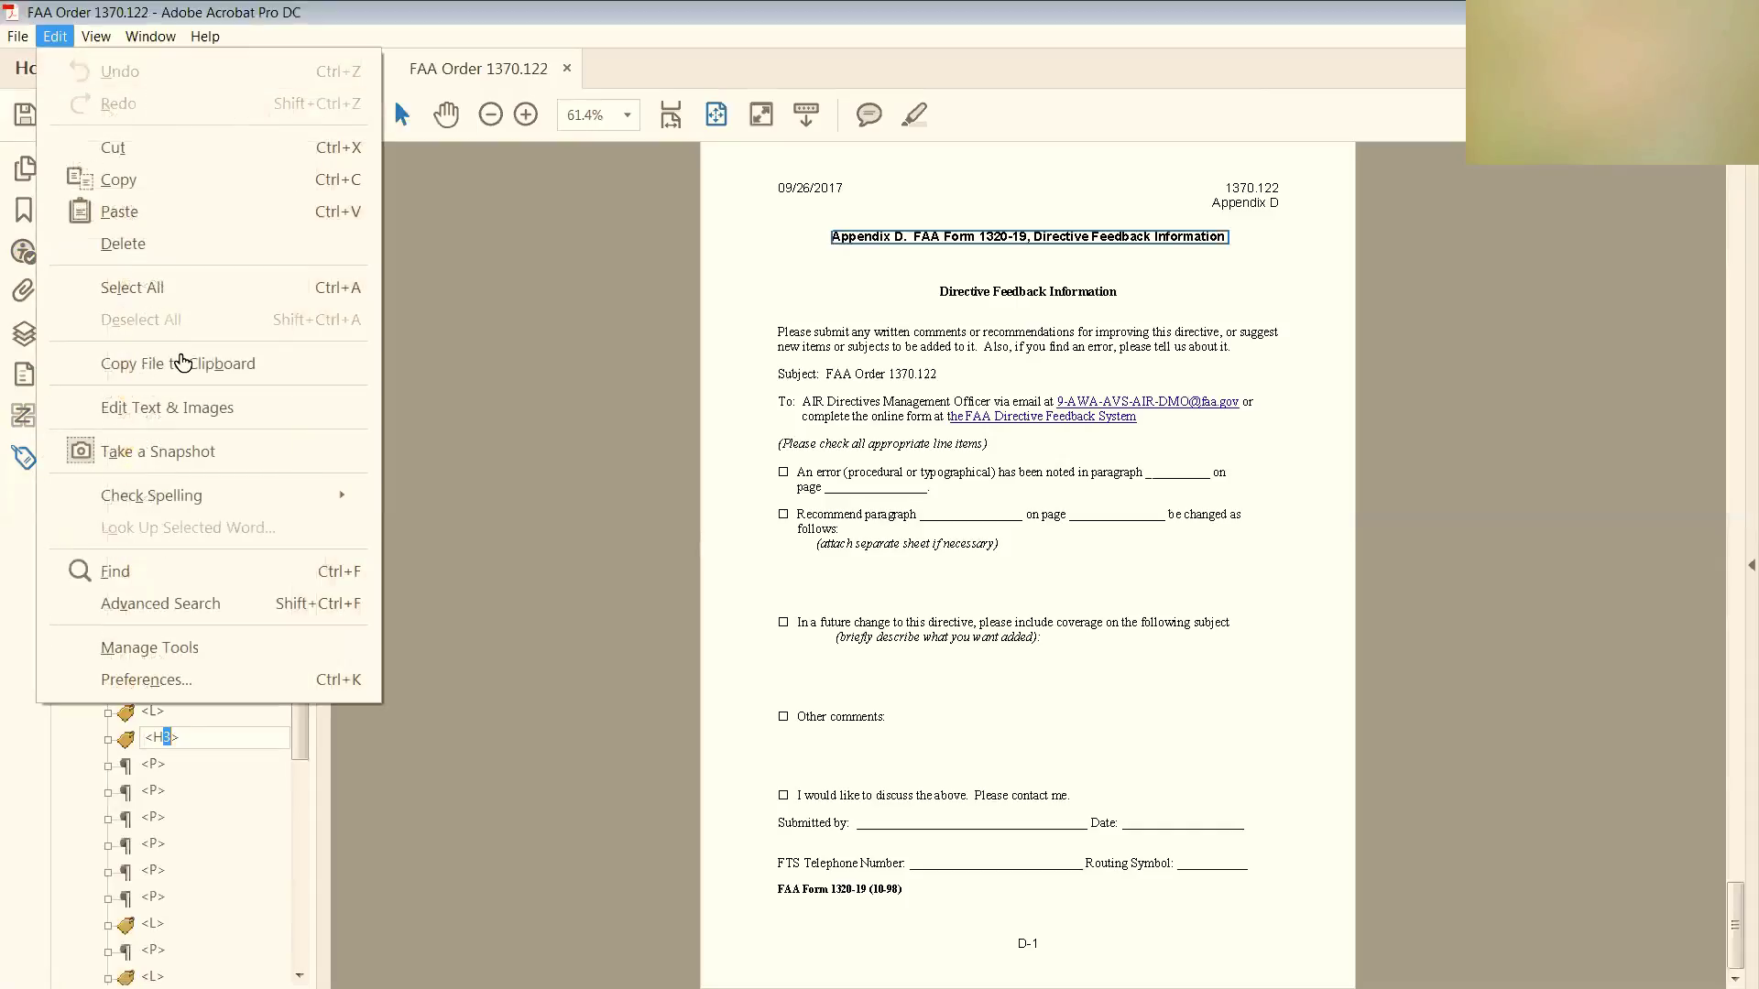
pyautogui.press('Escape')
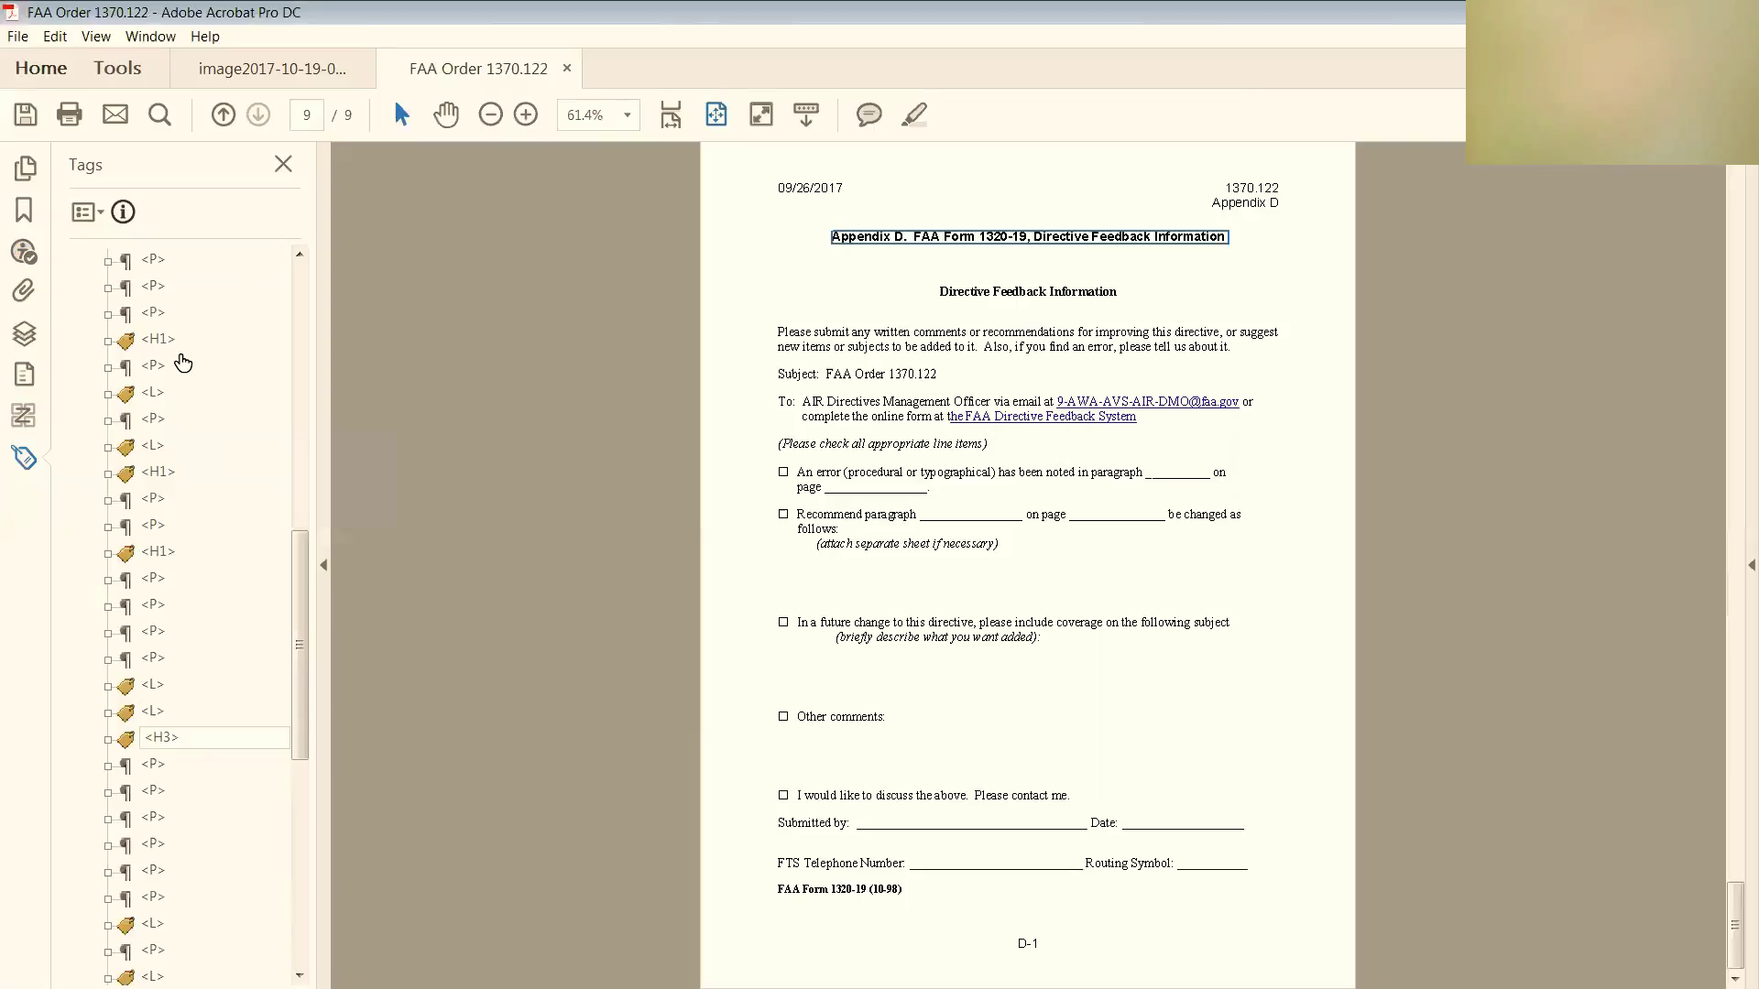
pyautogui.hotkey('shift', 'Left')
pyautogui.write('1')
pyautogui.press('Return')
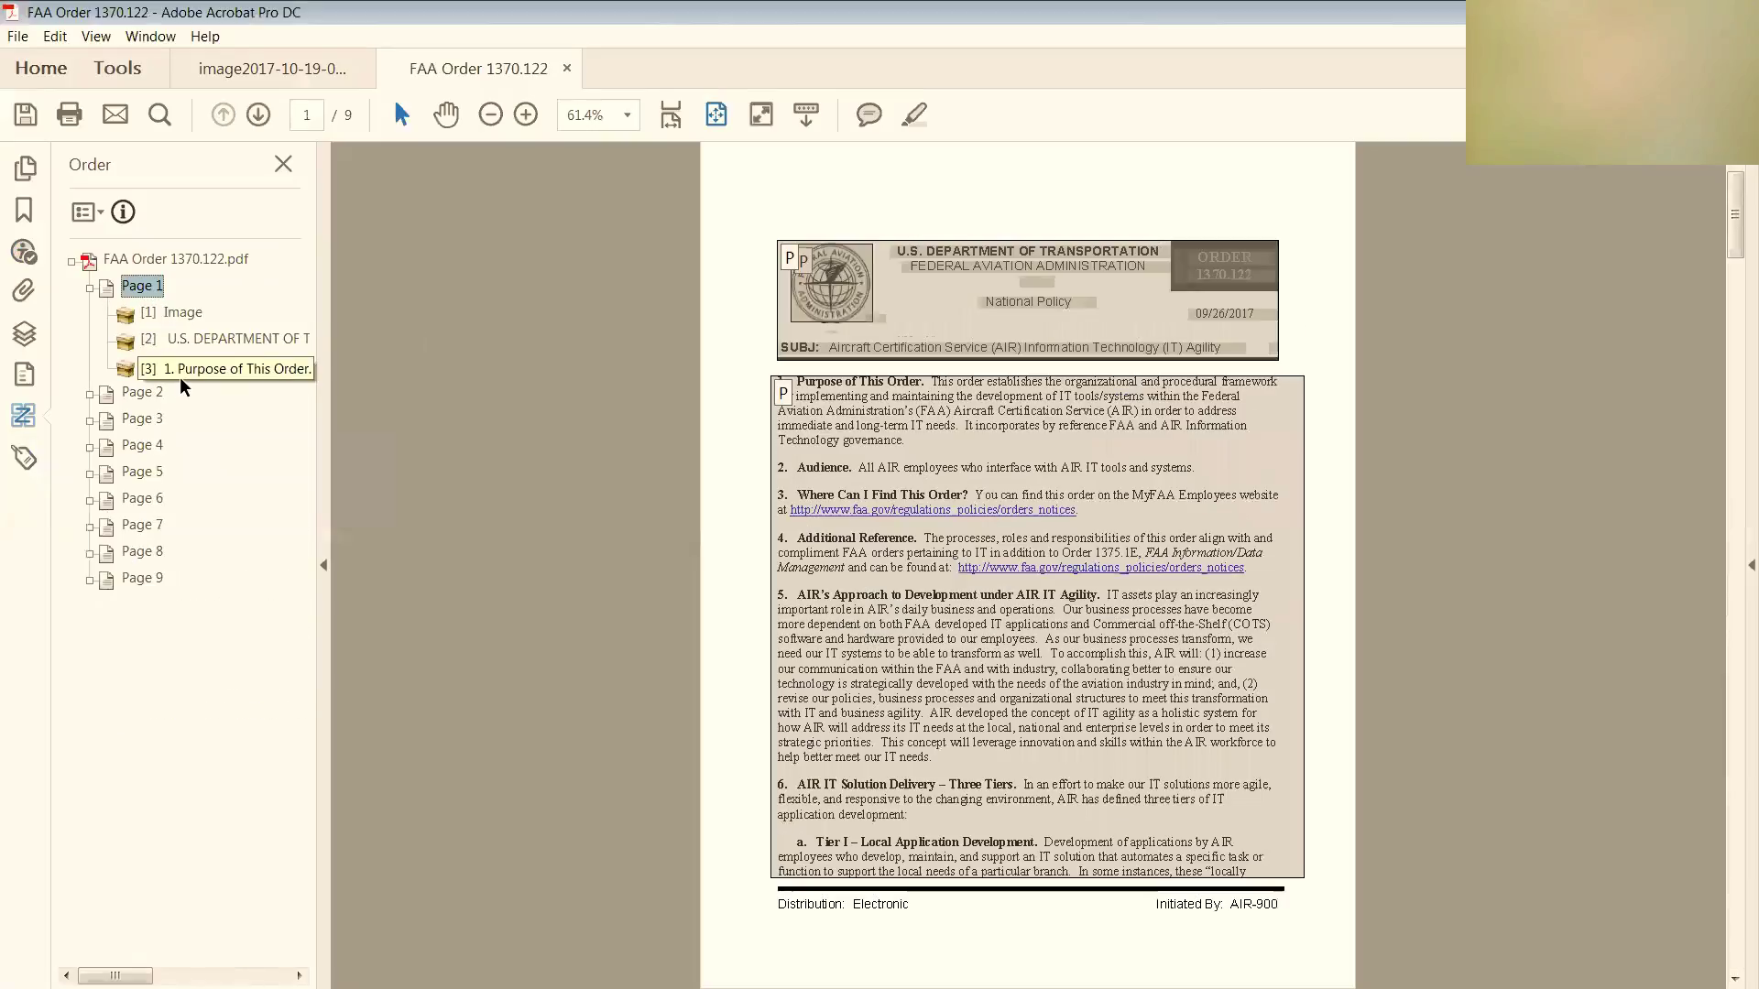
# Try placing the Purpose of This Order item first in Page 1's reading order, and move it back below the header items
pyautogui.click(180, 375)
pyautogui.moveTo(179, 376); pyautogui.dragTo(127, 370)
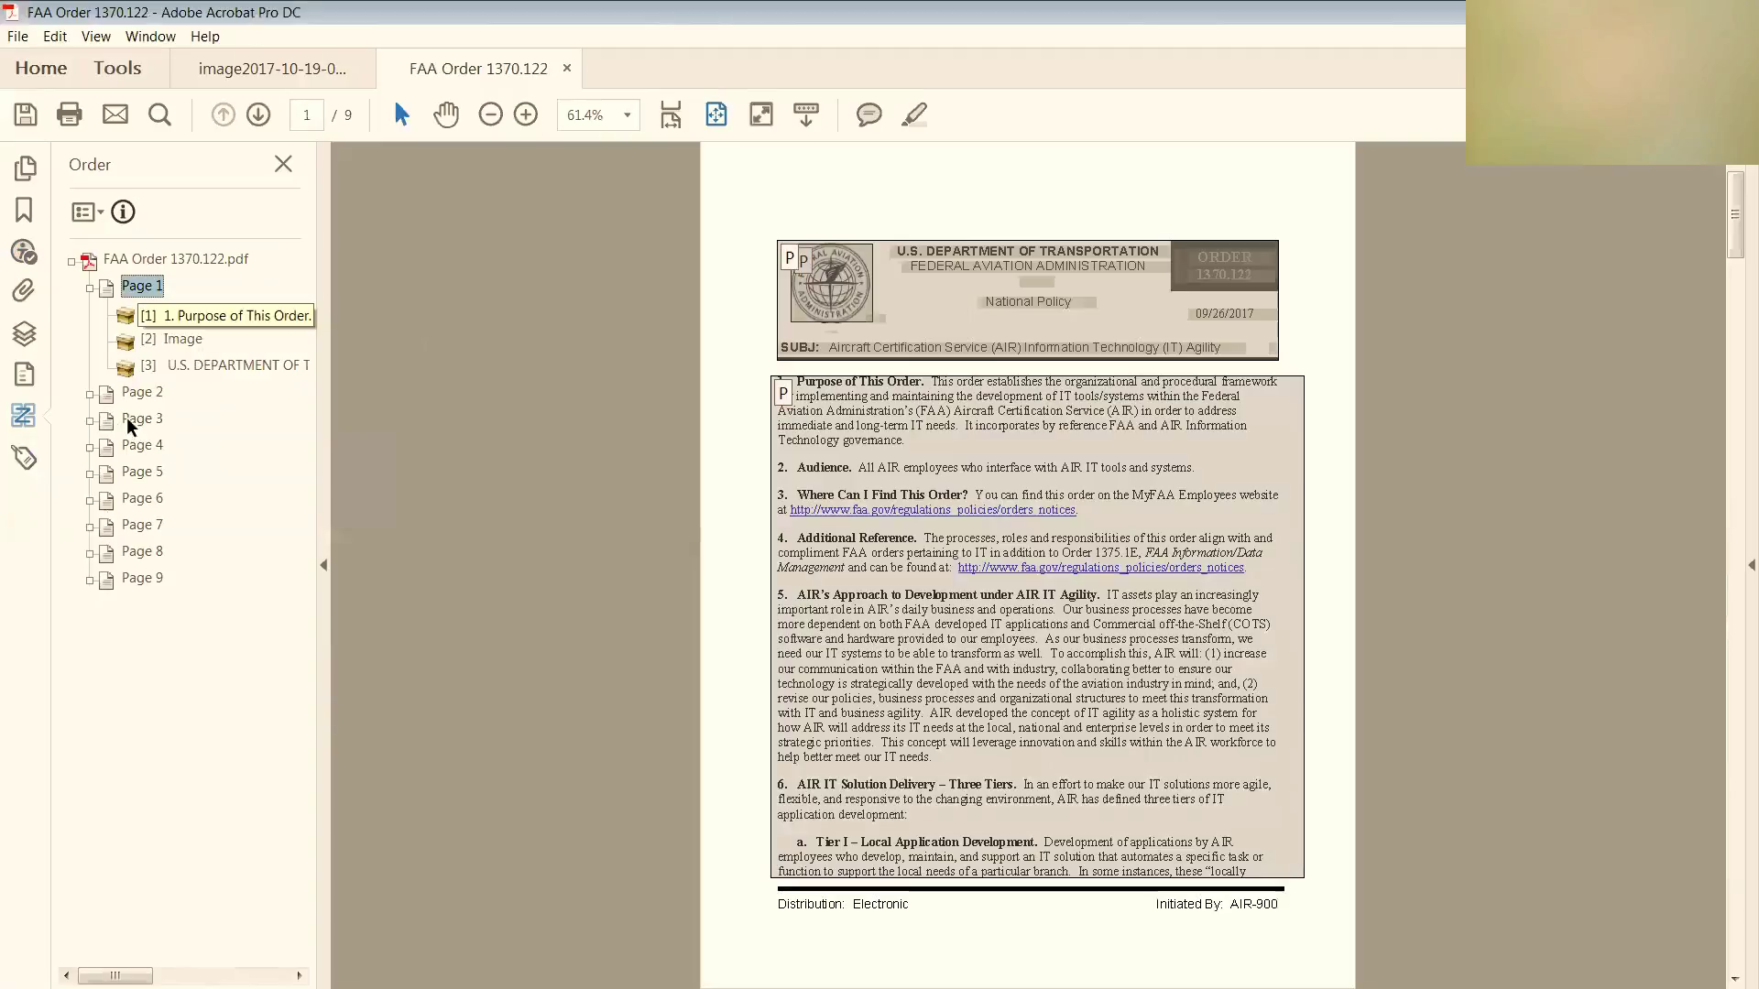
pyautogui.click(207, 314)
pyautogui.moveTo(207, 315); pyautogui.dragTo(197, 352)
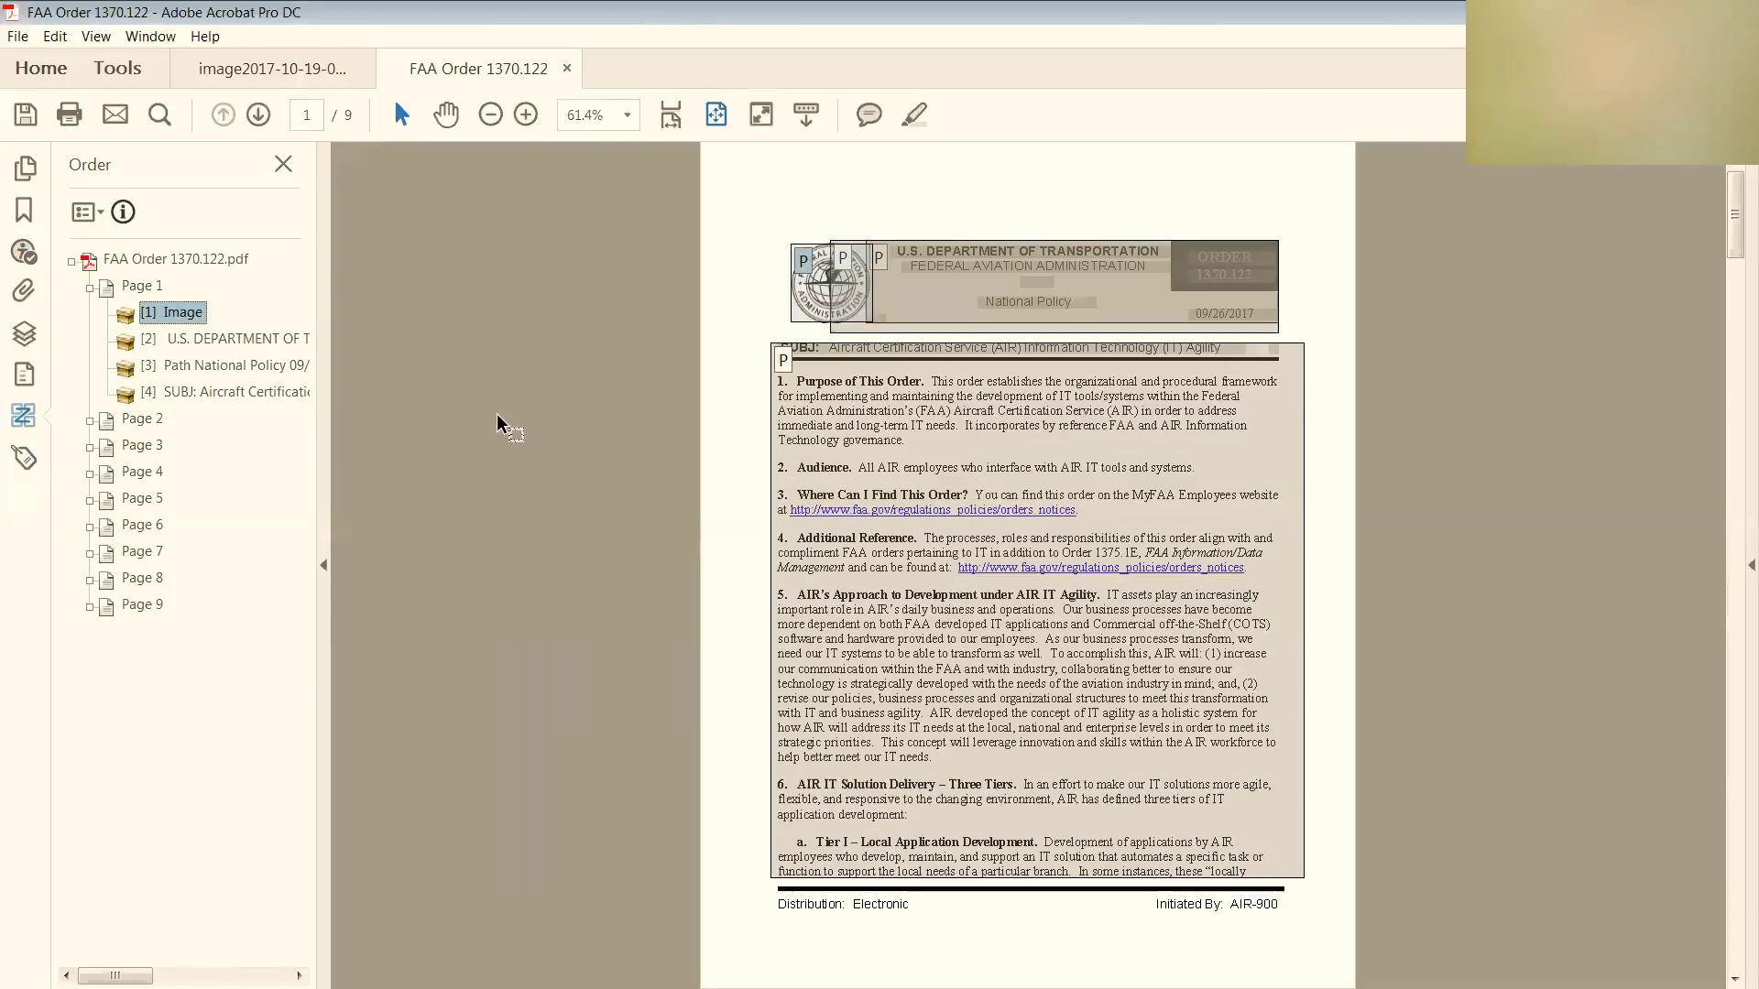
# Examine the Page 1 reading order from the Image and U.S. Department header to the National Policy and SUBJ items
pyautogui.press('Down')
pyautogui.press('Down')
pyautogui.press('Down')
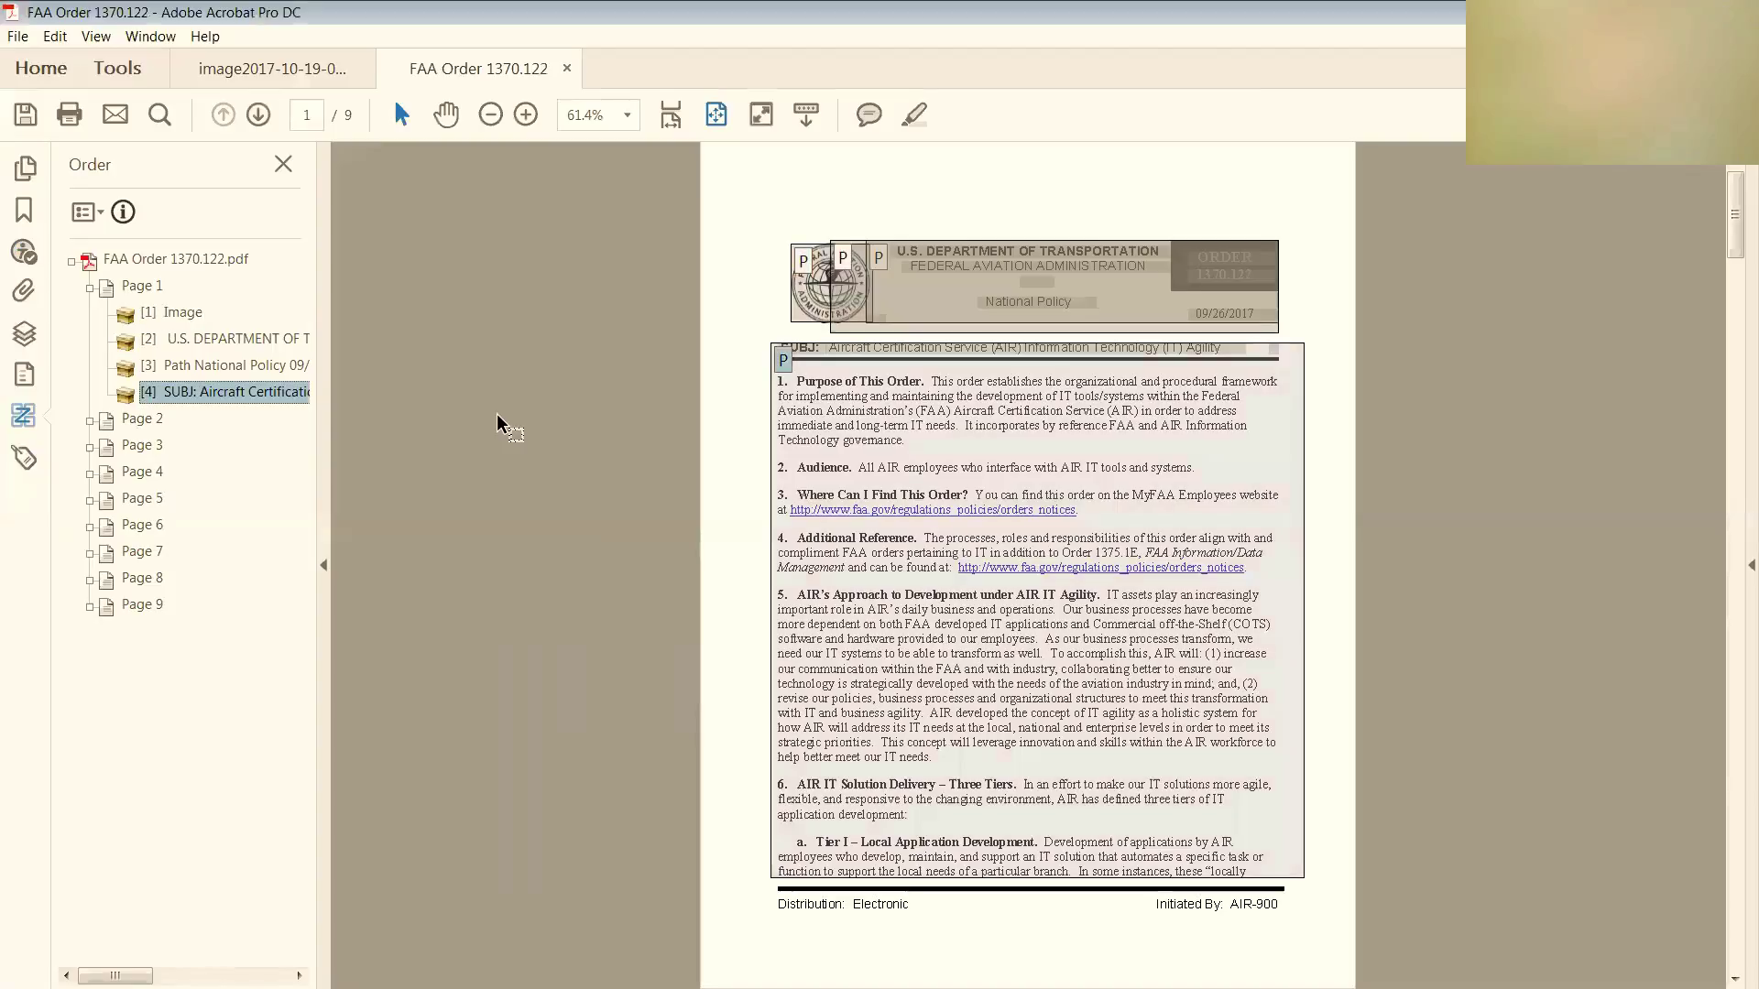
pyautogui.press('Down')
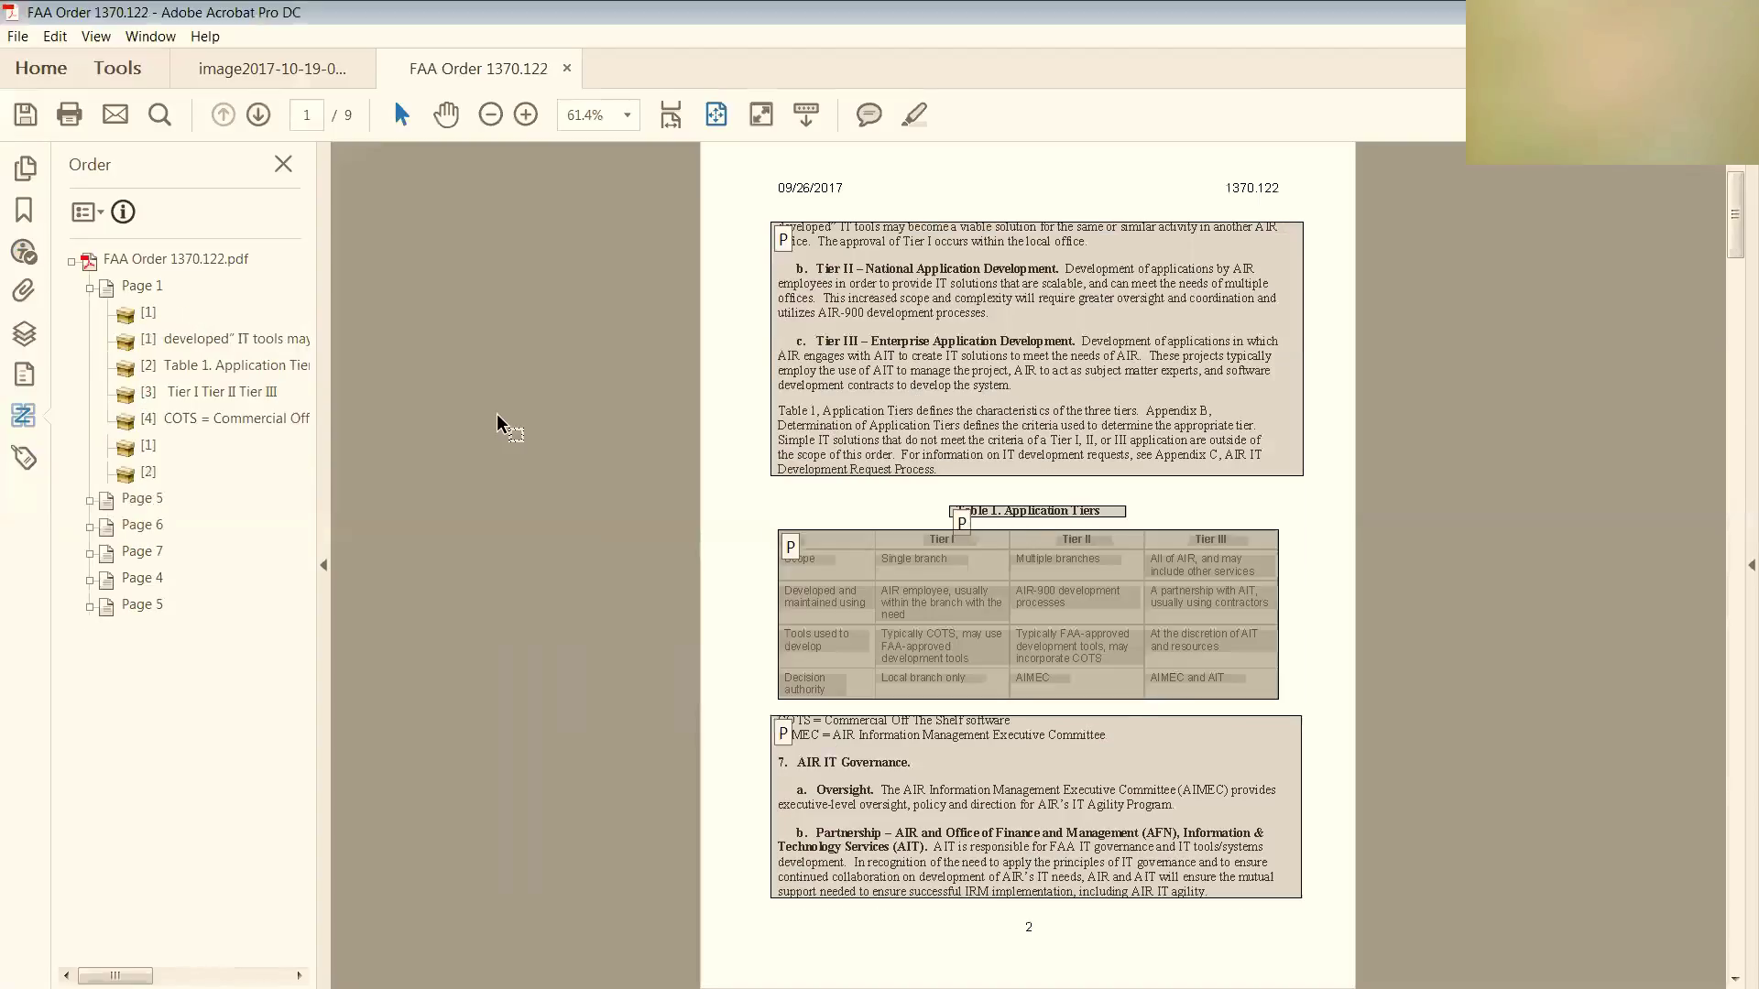
pyautogui.press('Up')
pyautogui.press('Up')
pyautogui.press('Up')
pyautogui.press('Up')
pyautogui.press('Up')
pyautogui.press('Down')
pyautogui.press('Down')
pyautogui.press('Down')
pyautogui.press('Down')
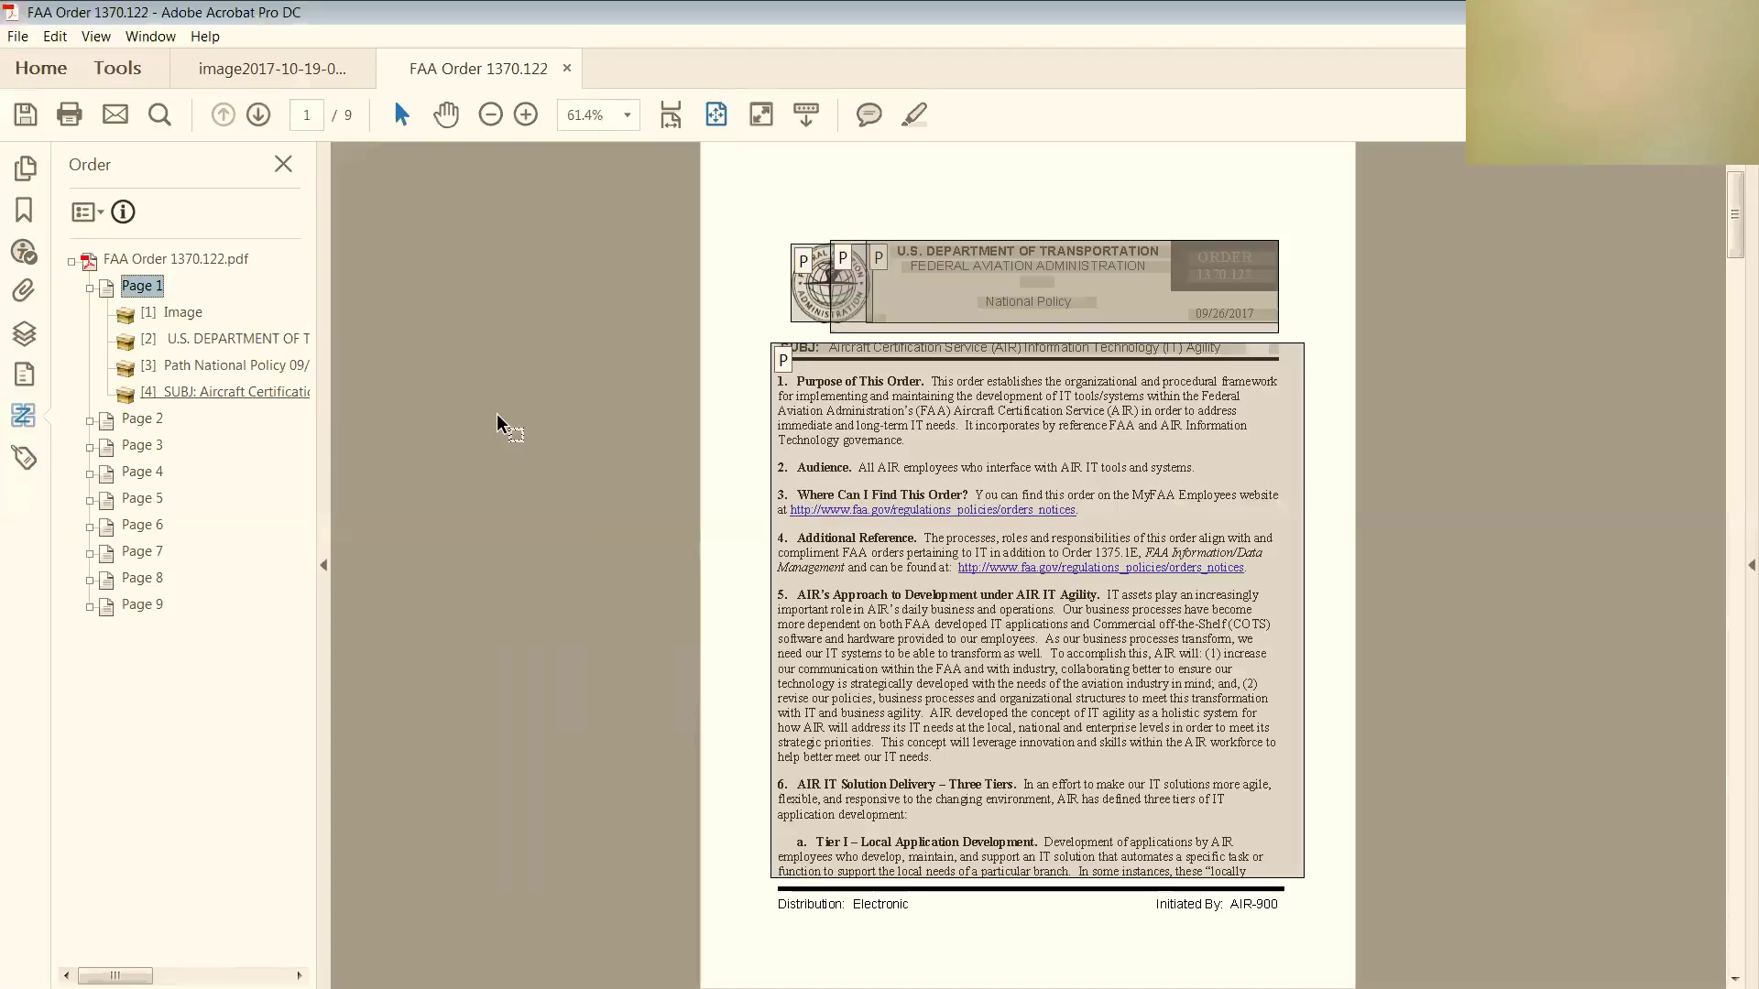
# Expand Page 2 in the reading order and check its paragraphs, Table 1 caption and Application Tiers table
pyautogui.press('Down')
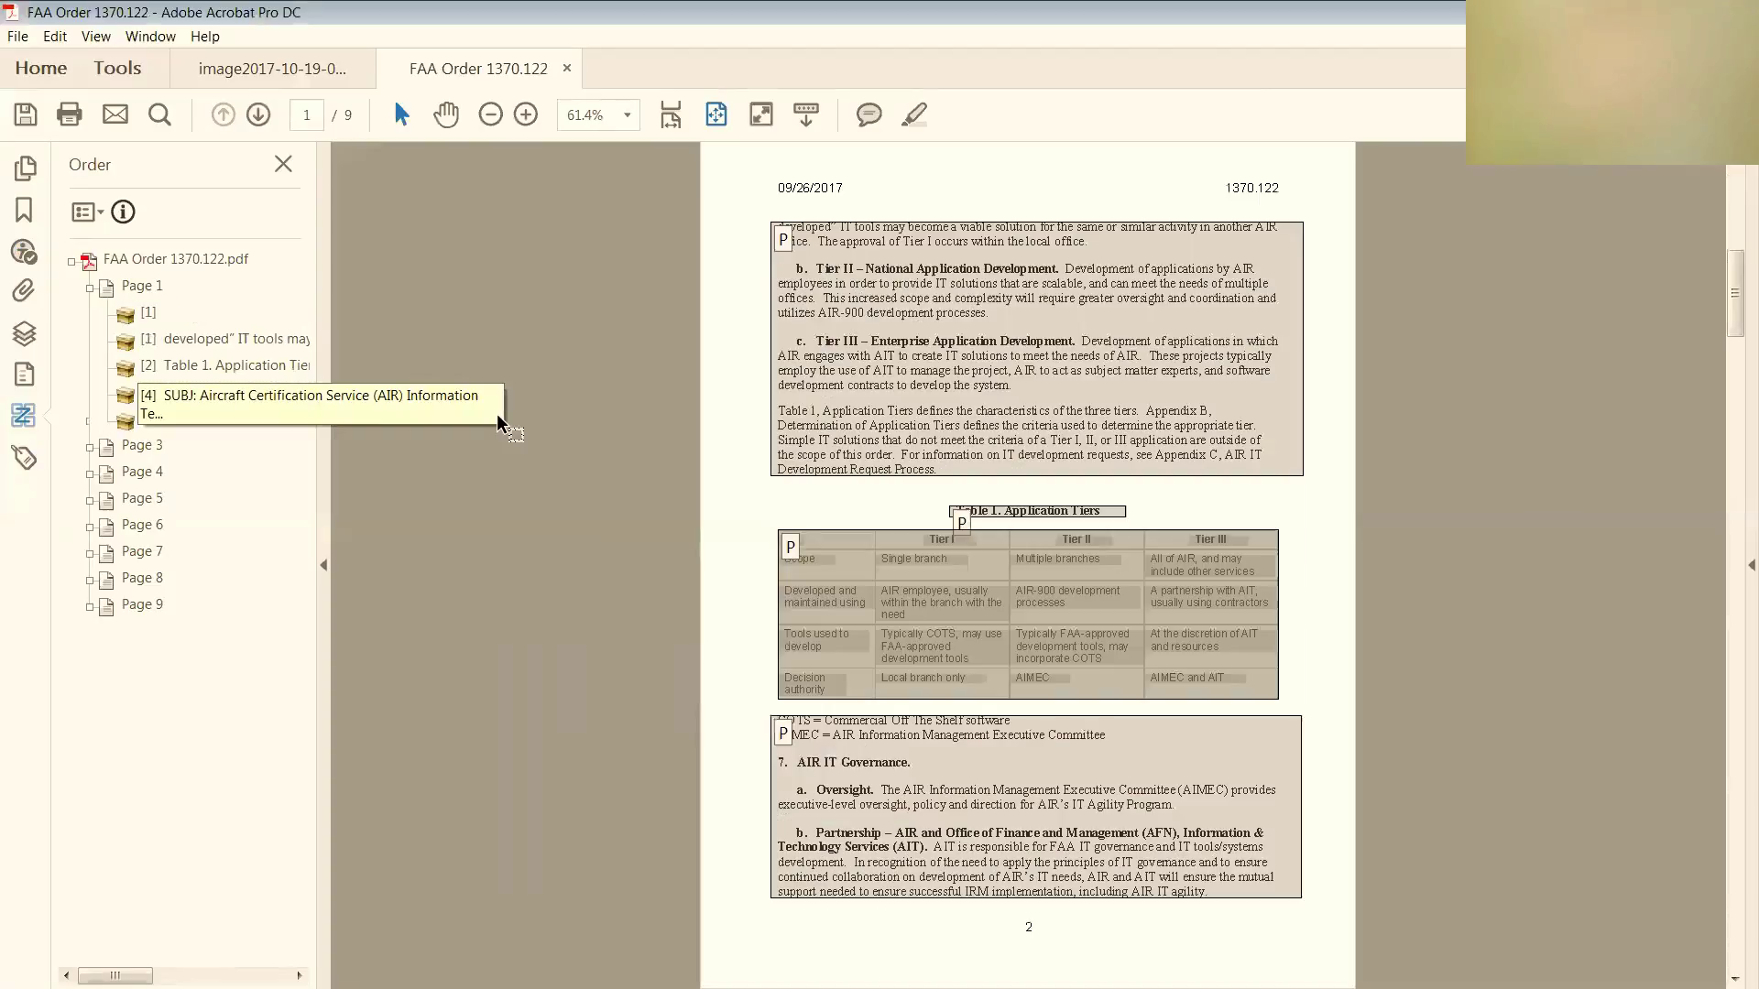
pyautogui.press('Down')
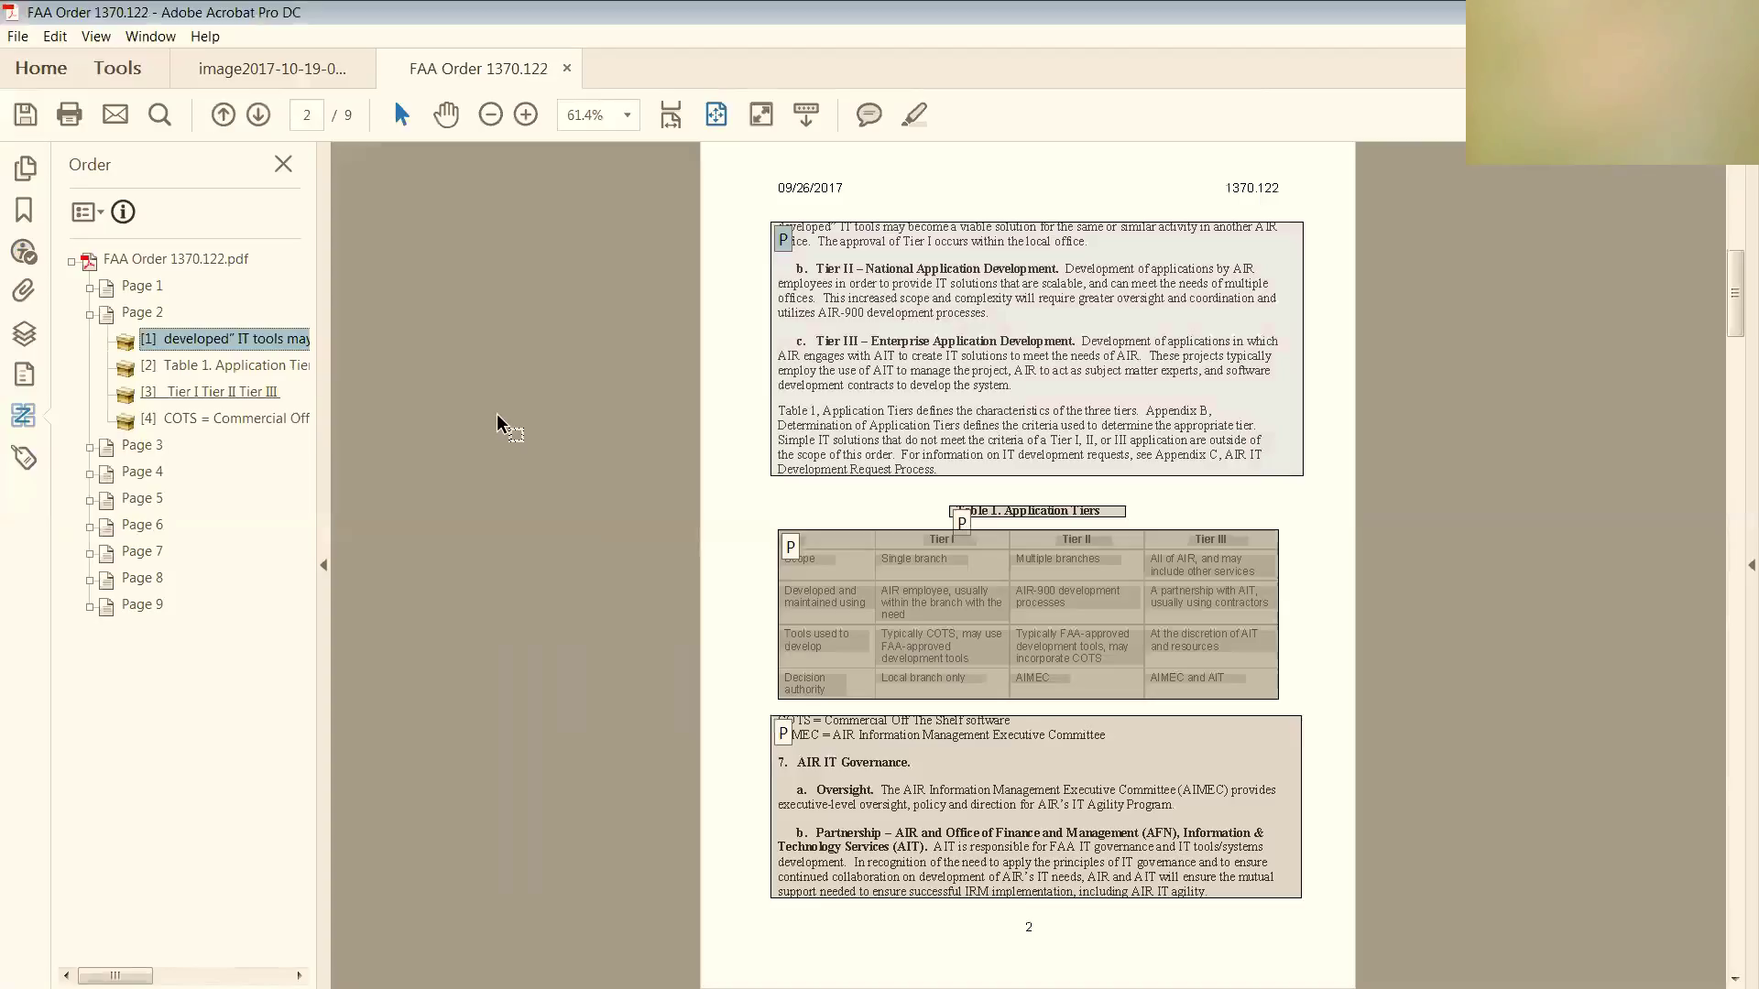
pyautogui.press('Down')
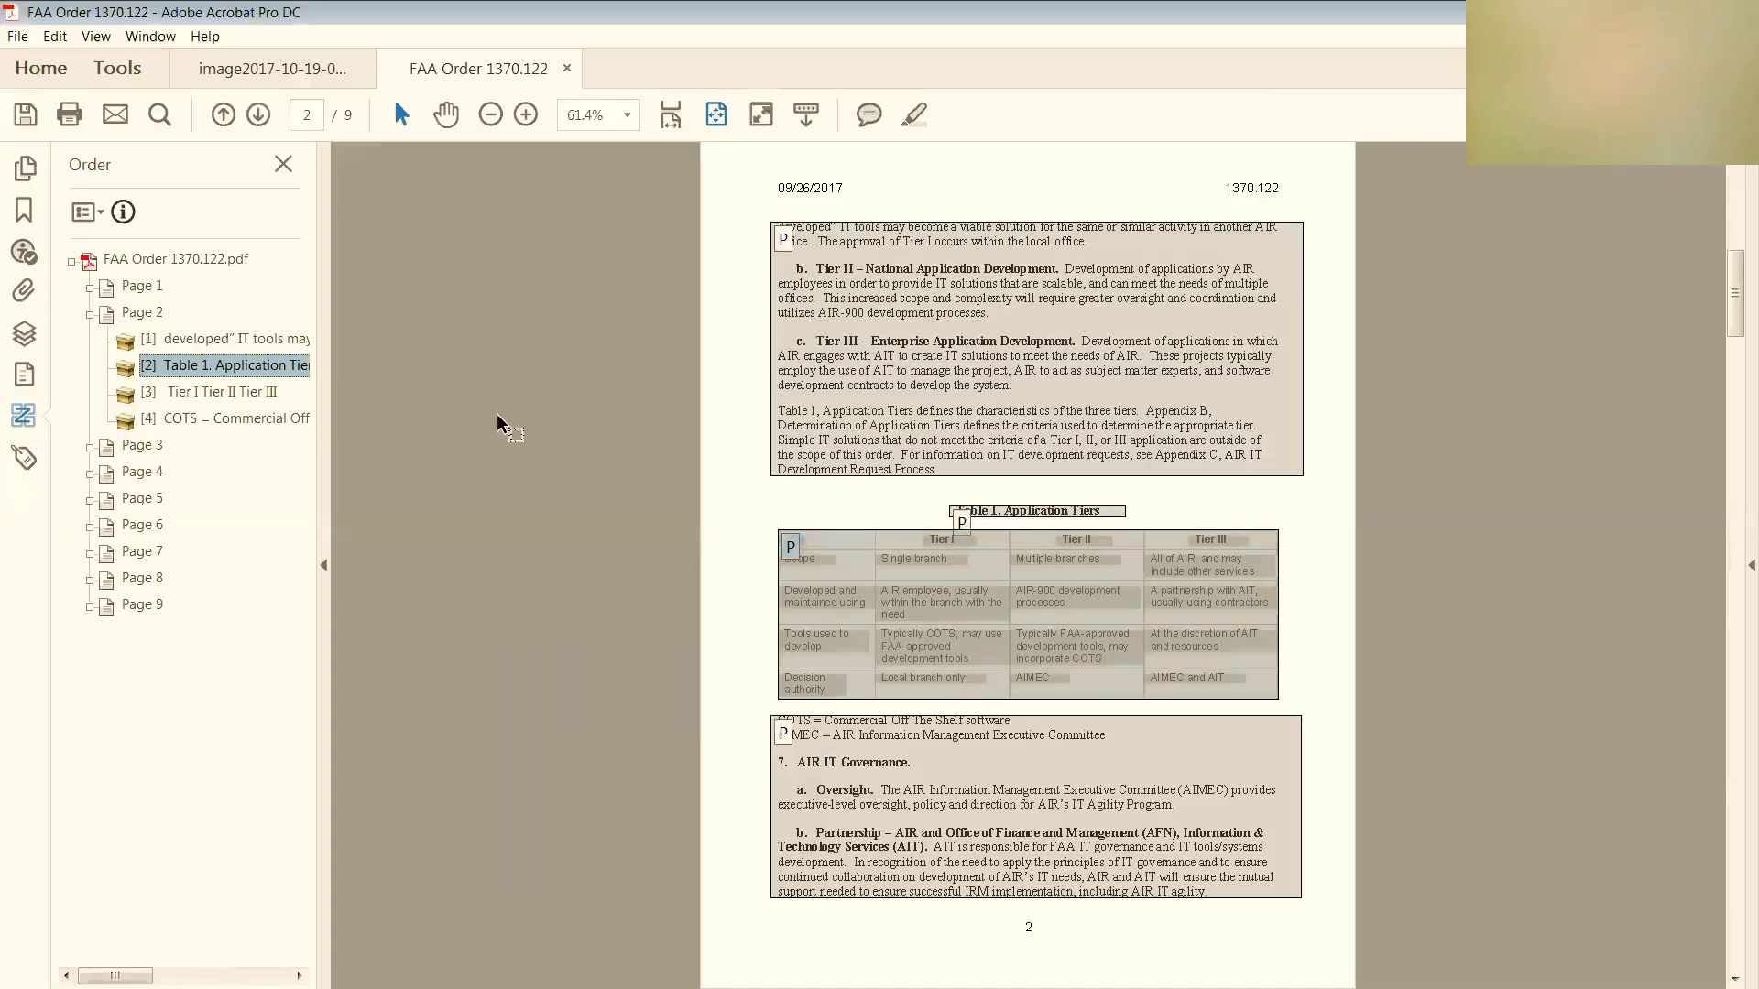
pyautogui.press('Down')
pyautogui.press('Down')
# Check the reading order of Page 3's text and signature image and of Page 4's Appendix A heading and text
pyautogui.press('Down')
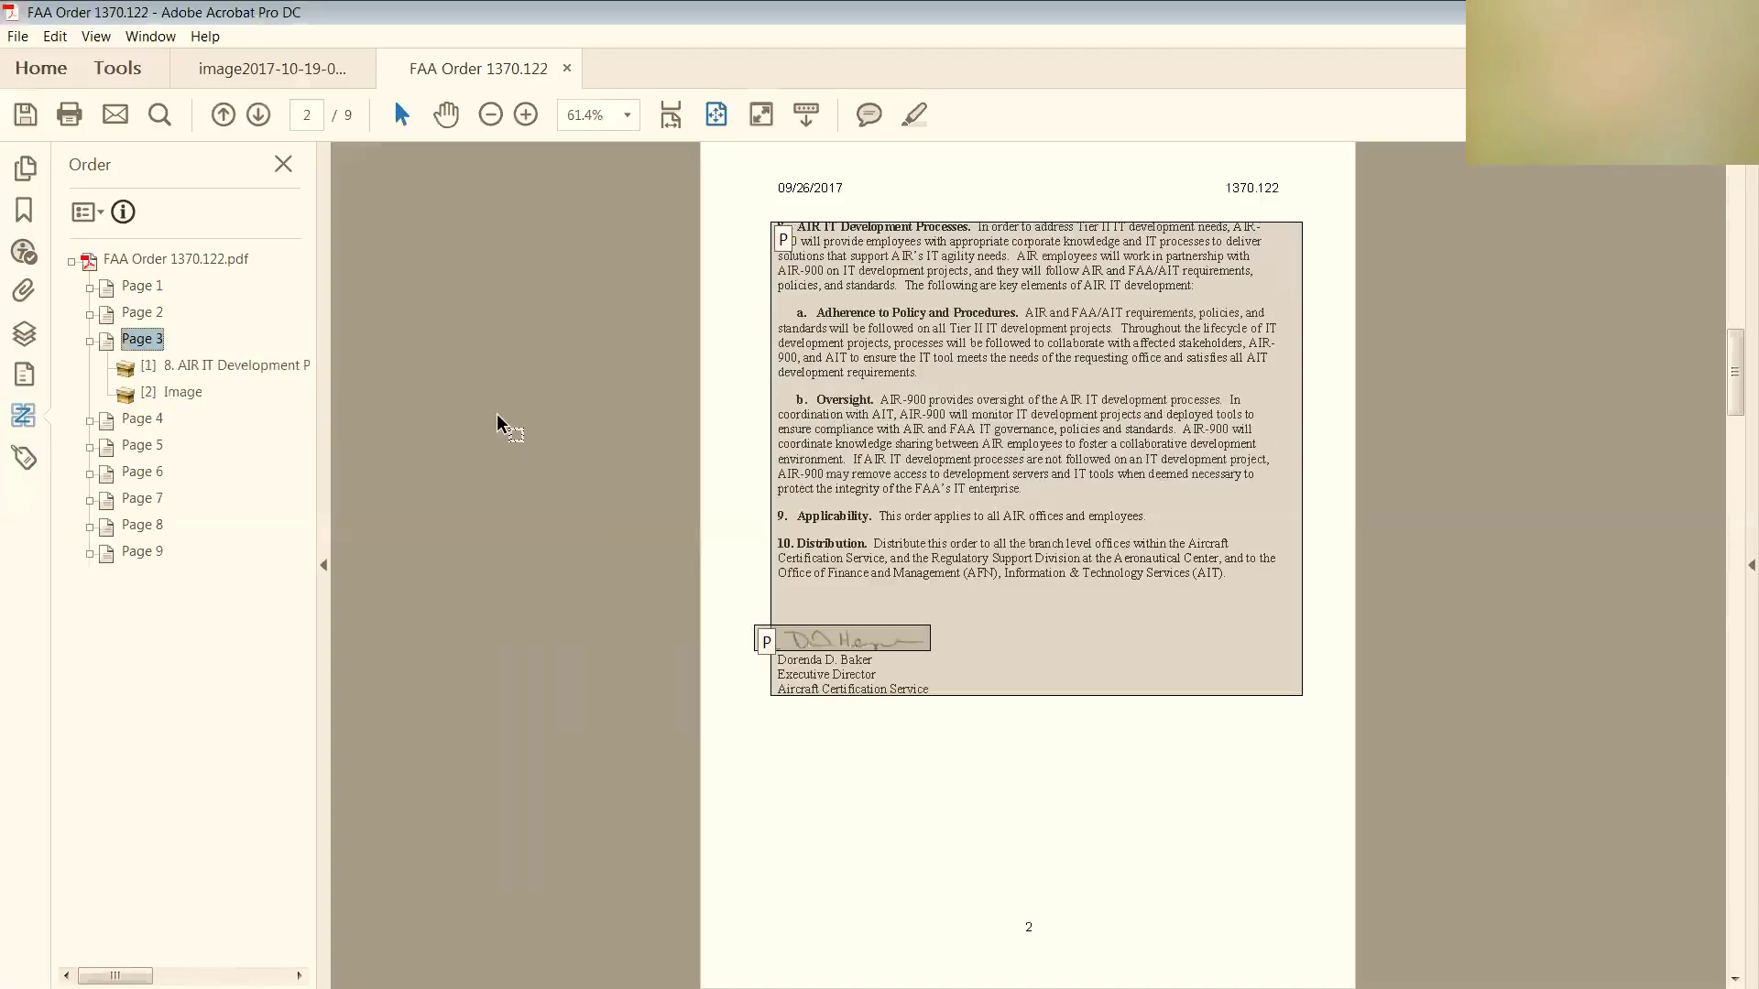
pyautogui.press('Down')
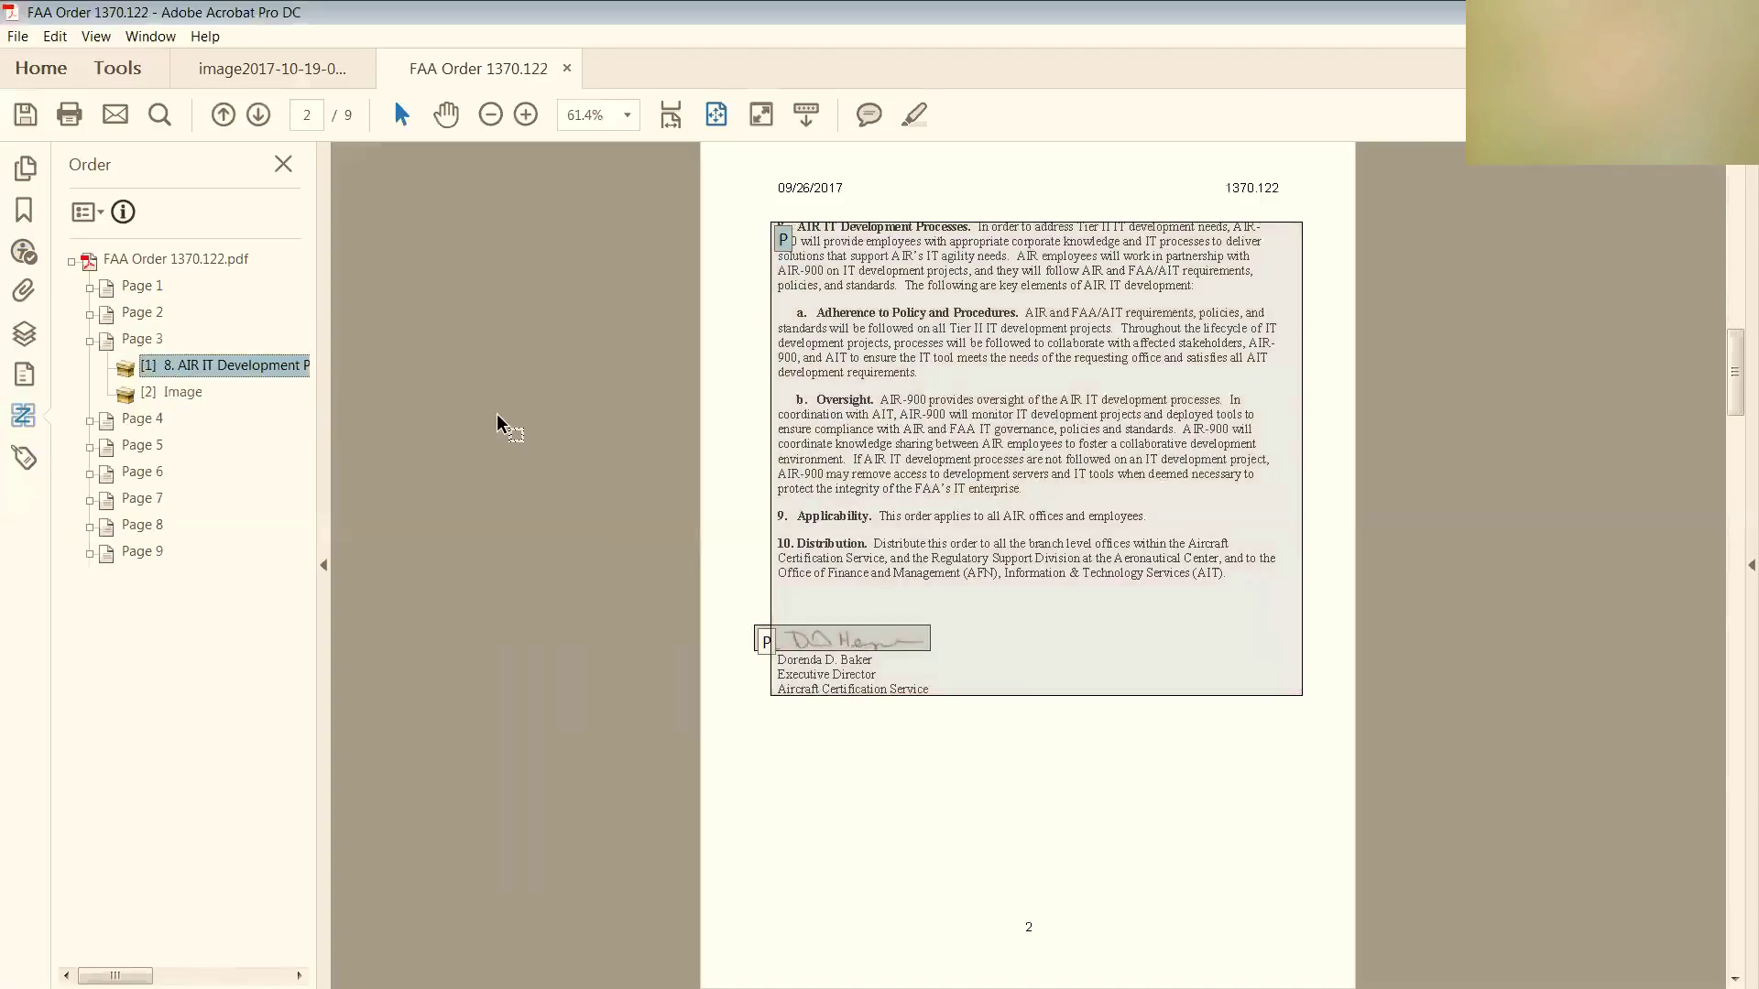
pyautogui.press('Down')
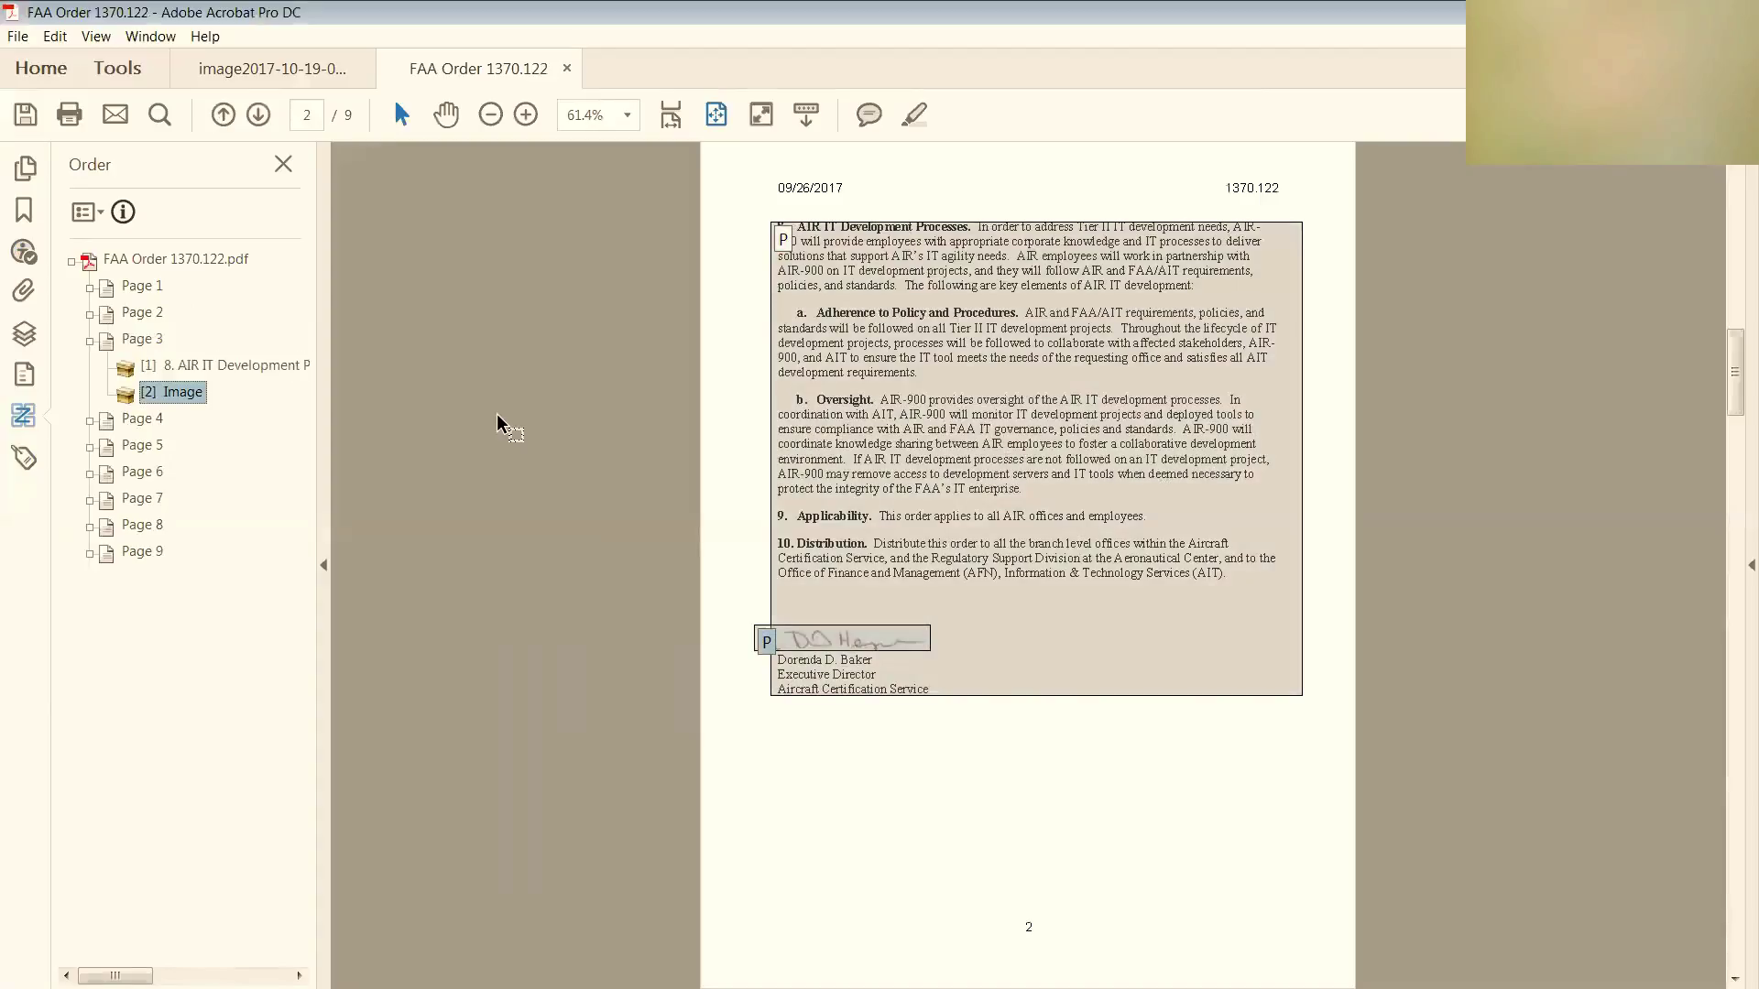
pyautogui.press('Down')
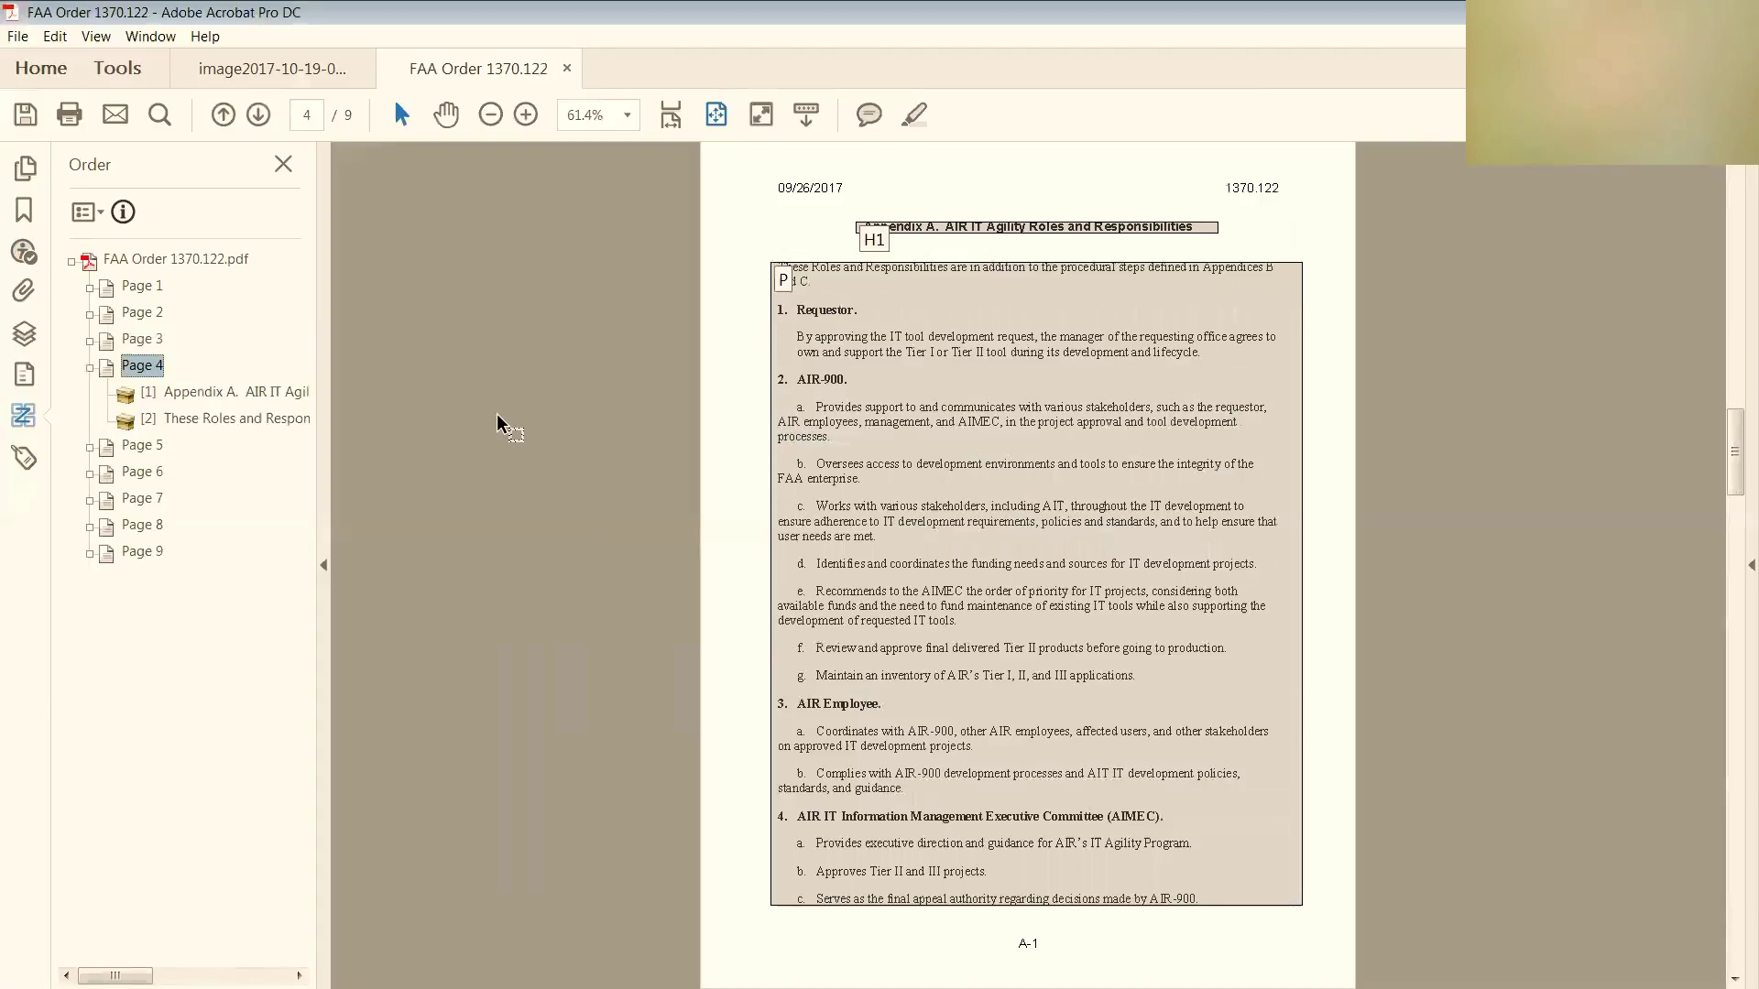
pyautogui.press('Down')
pyautogui.press('Down')
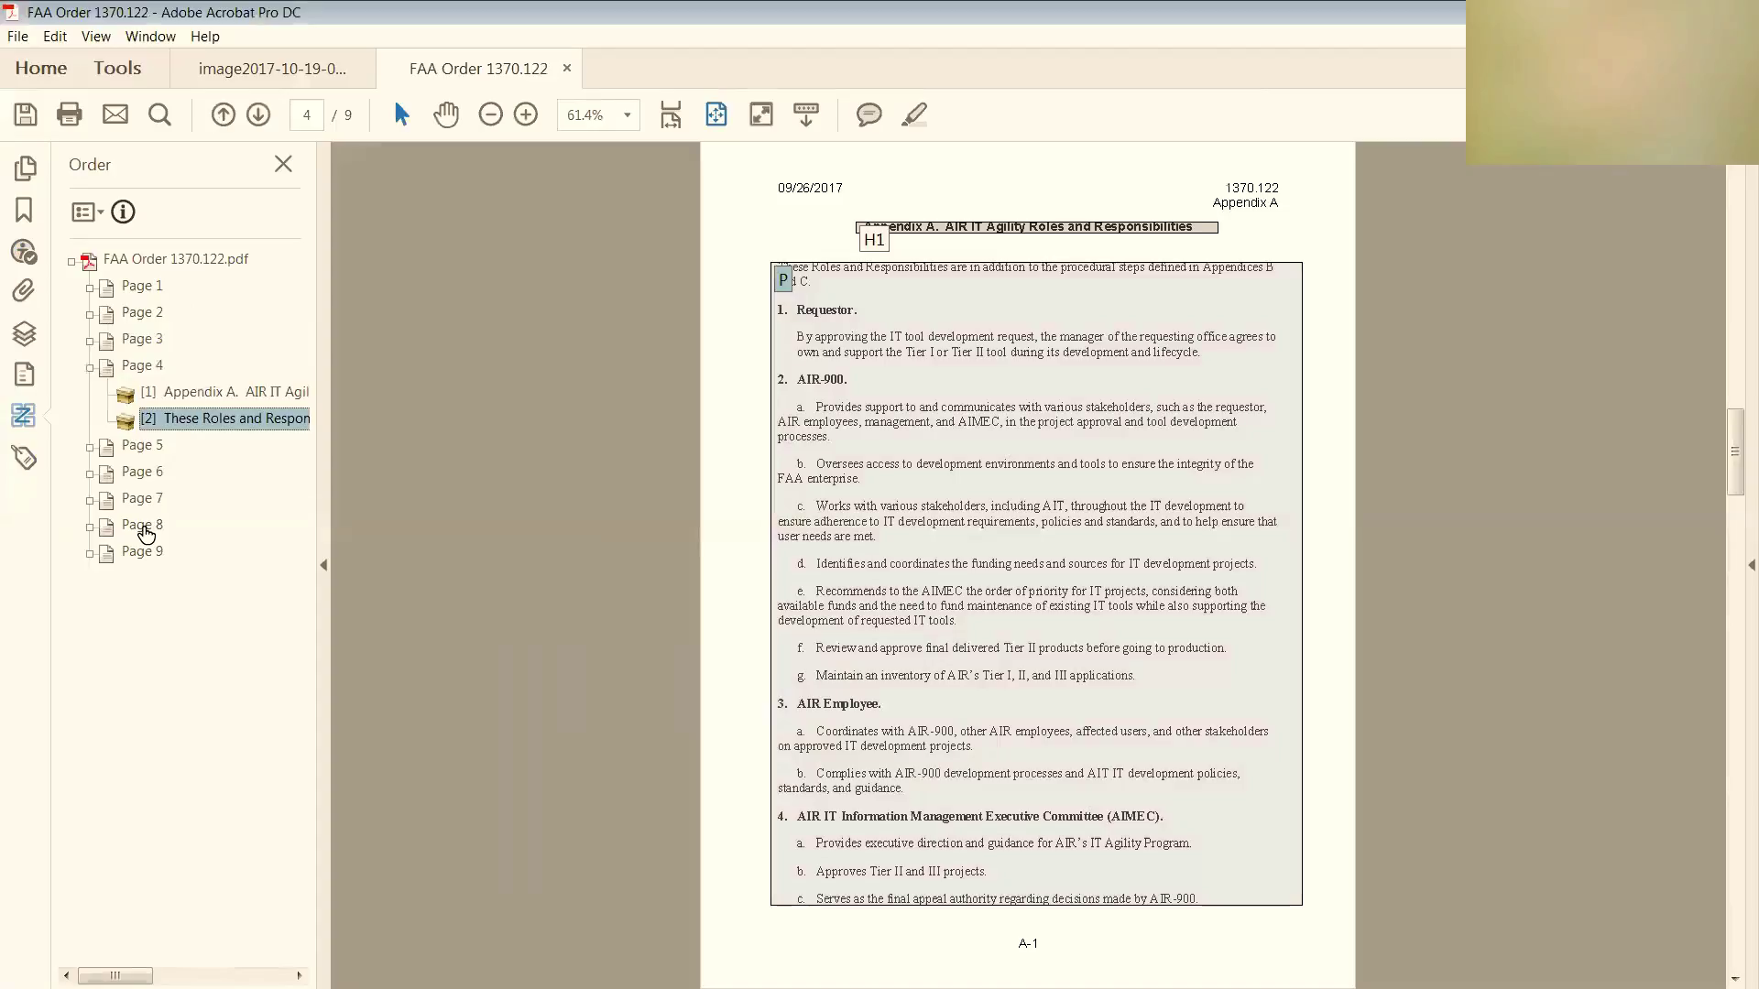
# Check the reading order of the Appendix B and Appendix C headings and flow charts on Pages 5 and 6
pyautogui.press('Down')
pyautogui.press('Down')
pyautogui.press('Down')
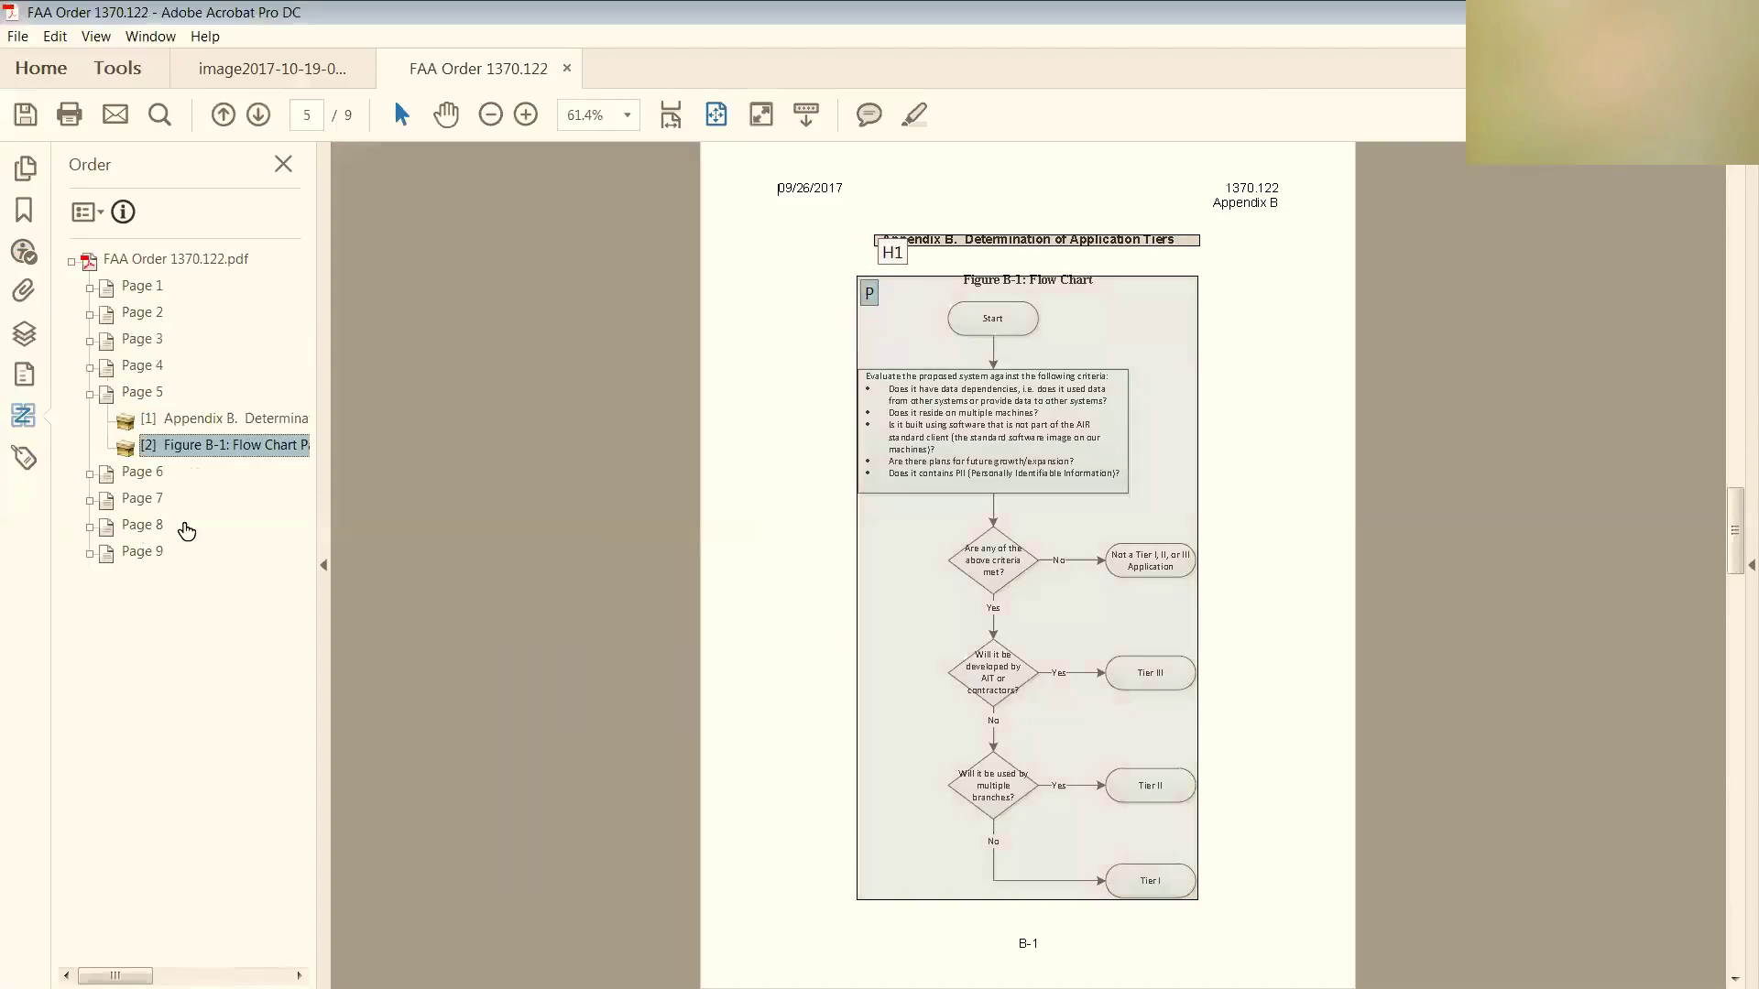
pyautogui.press('Down')
pyautogui.press('Down')
pyautogui.press('Down')
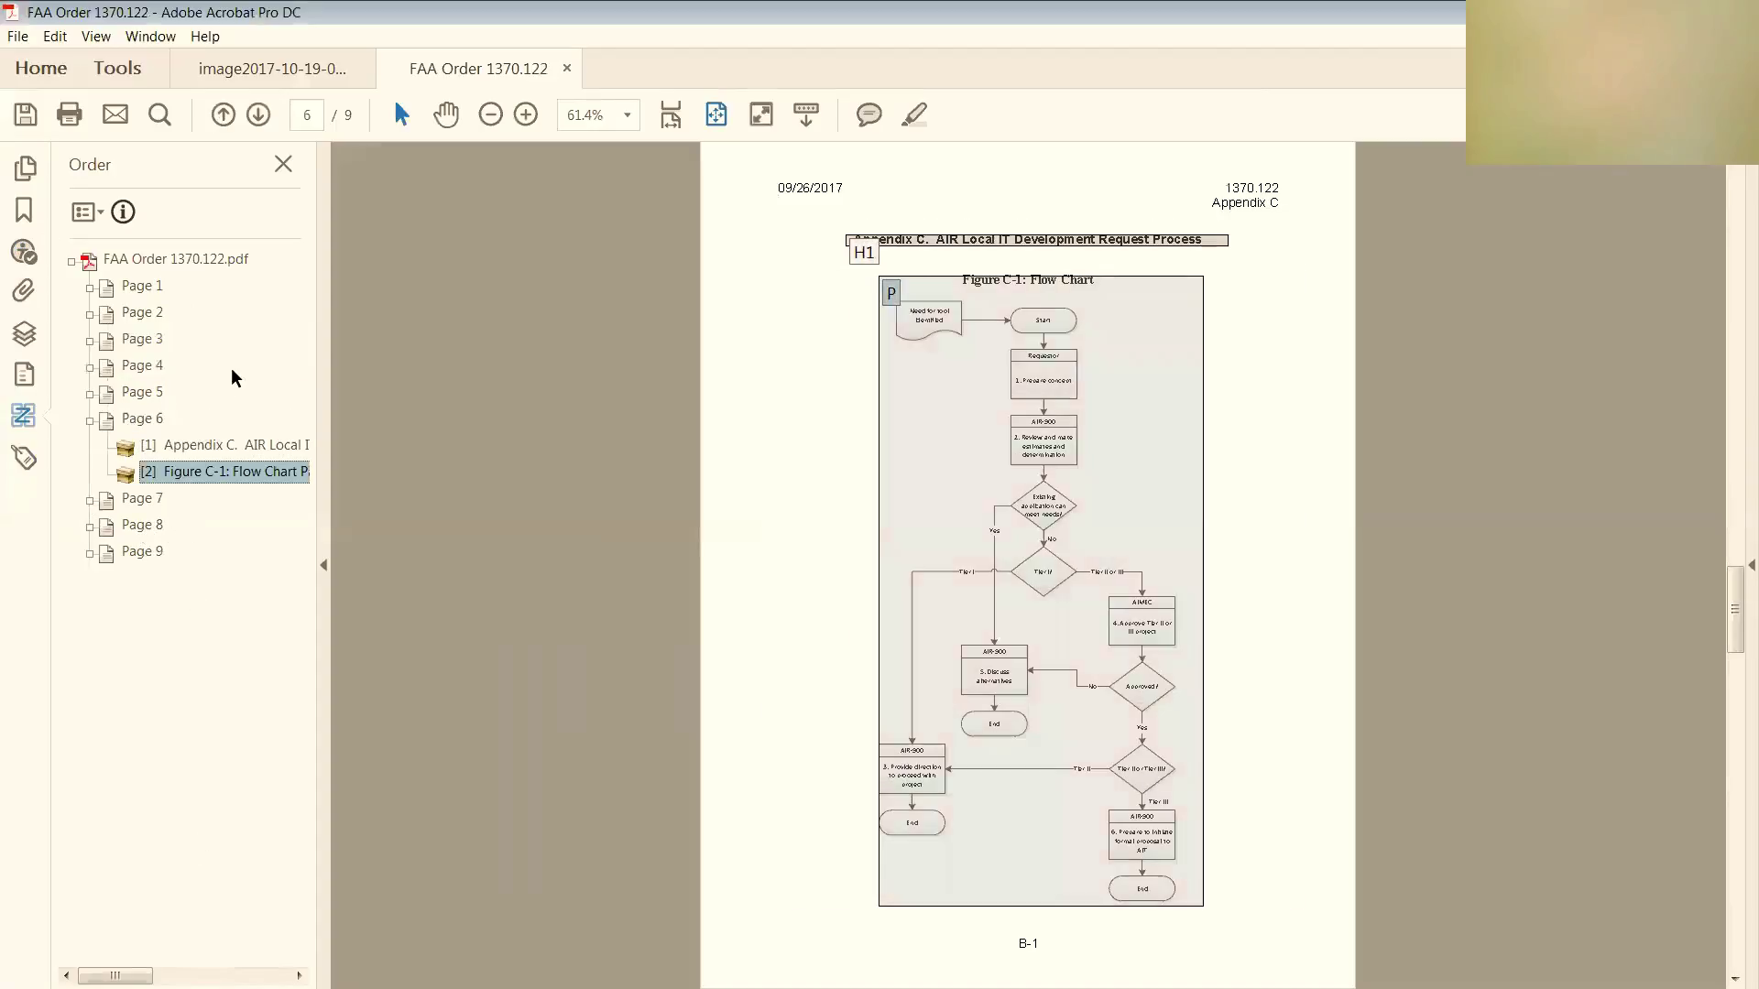
# Check the reading order of the Process Narrative text on Page 7 and its continuation on Page 8
pyautogui.press('Down')
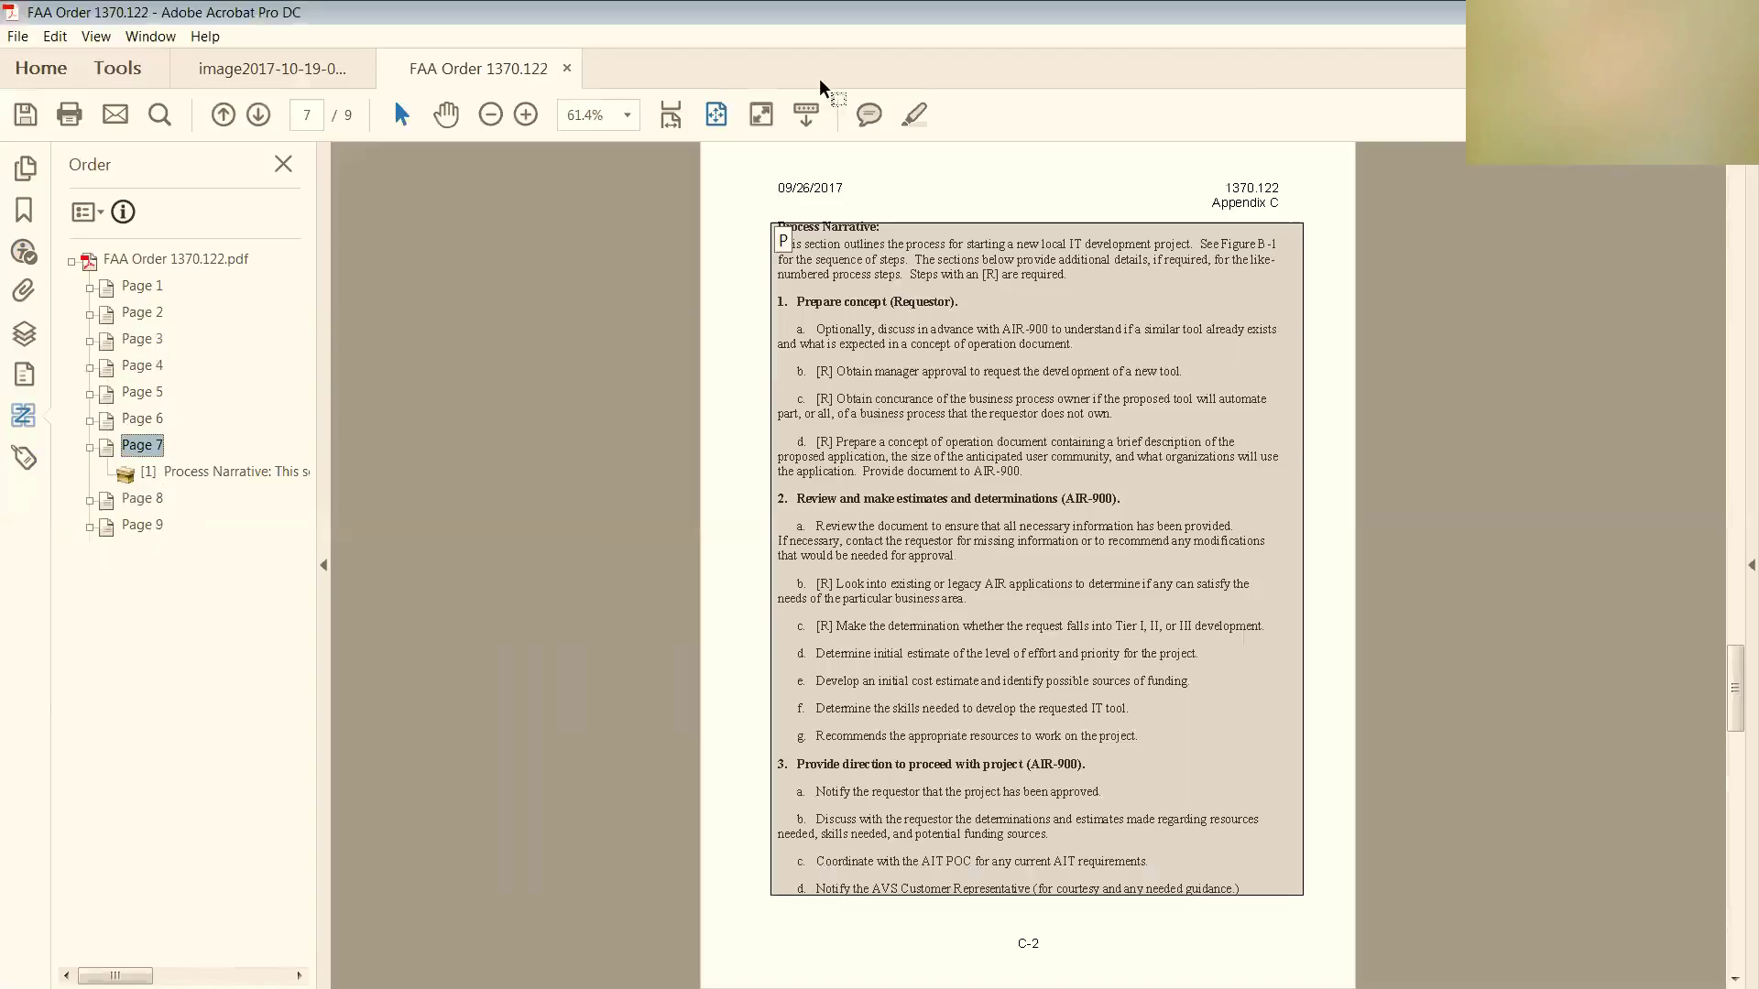
pyautogui.press('Down')
pyautogui.press('Down')
pyautogui.press('Down')
pyautogui.press('Down')
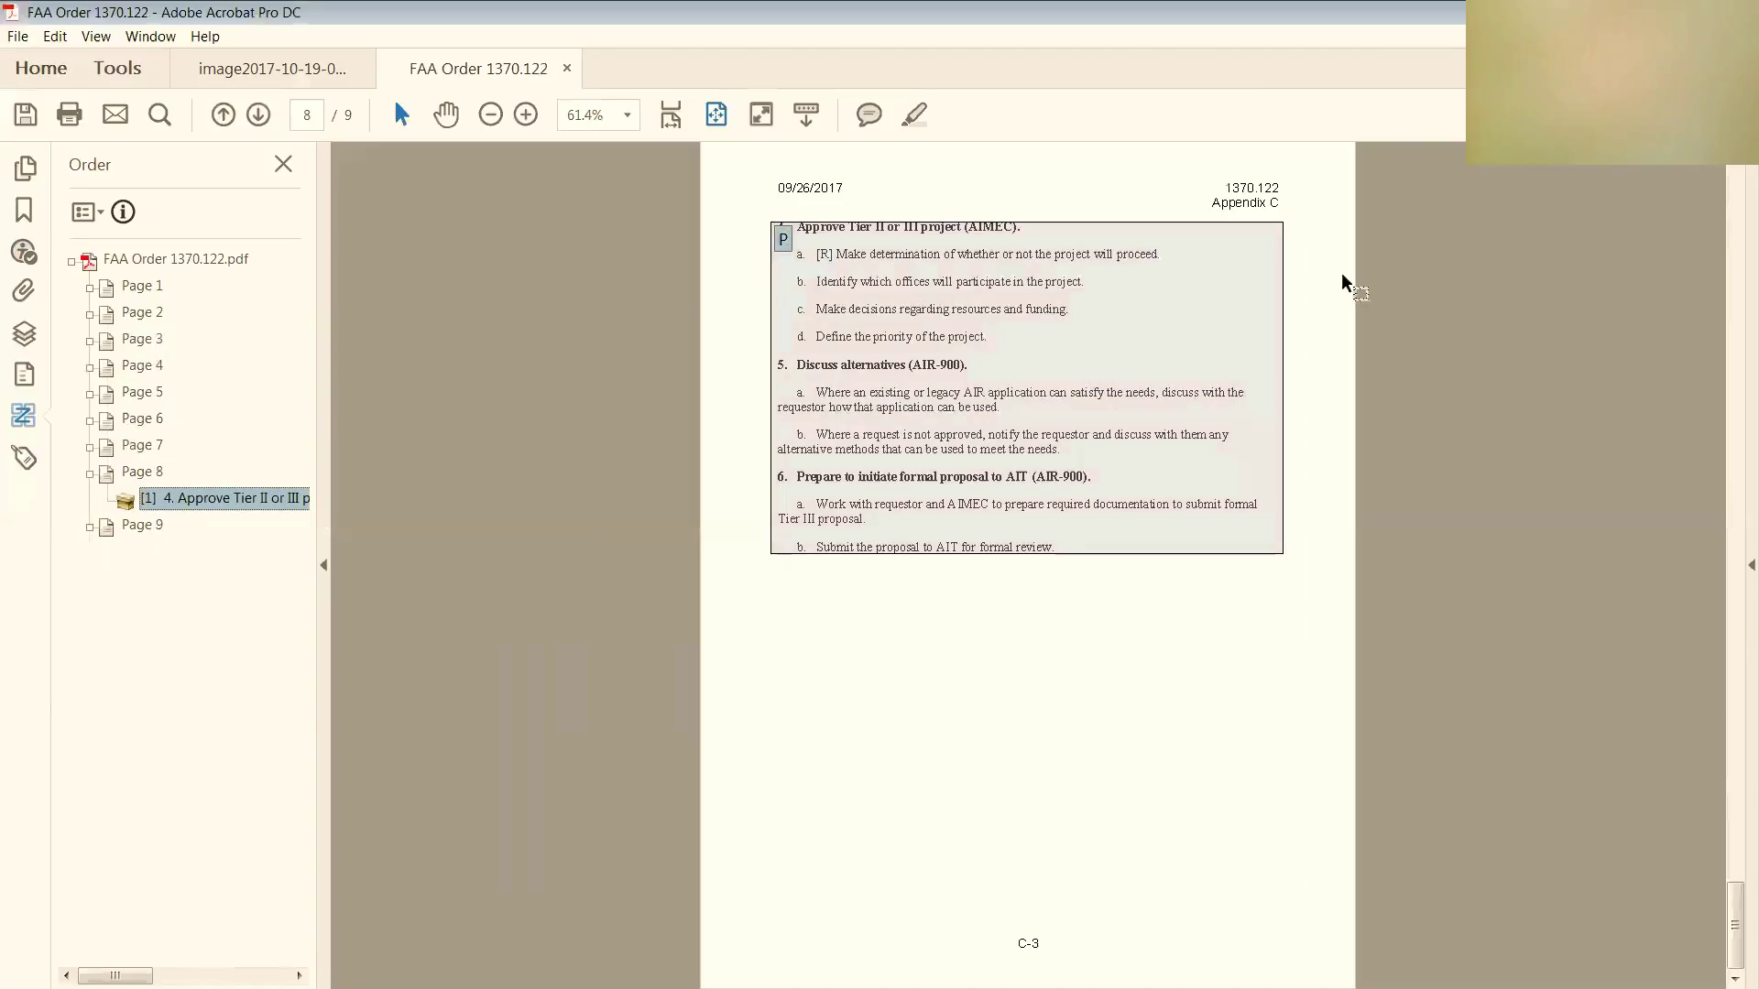
# Expand Page 9 in the reading order and delete its empty second item
pyautogui.press('Down')
pyautogui.press('Down')
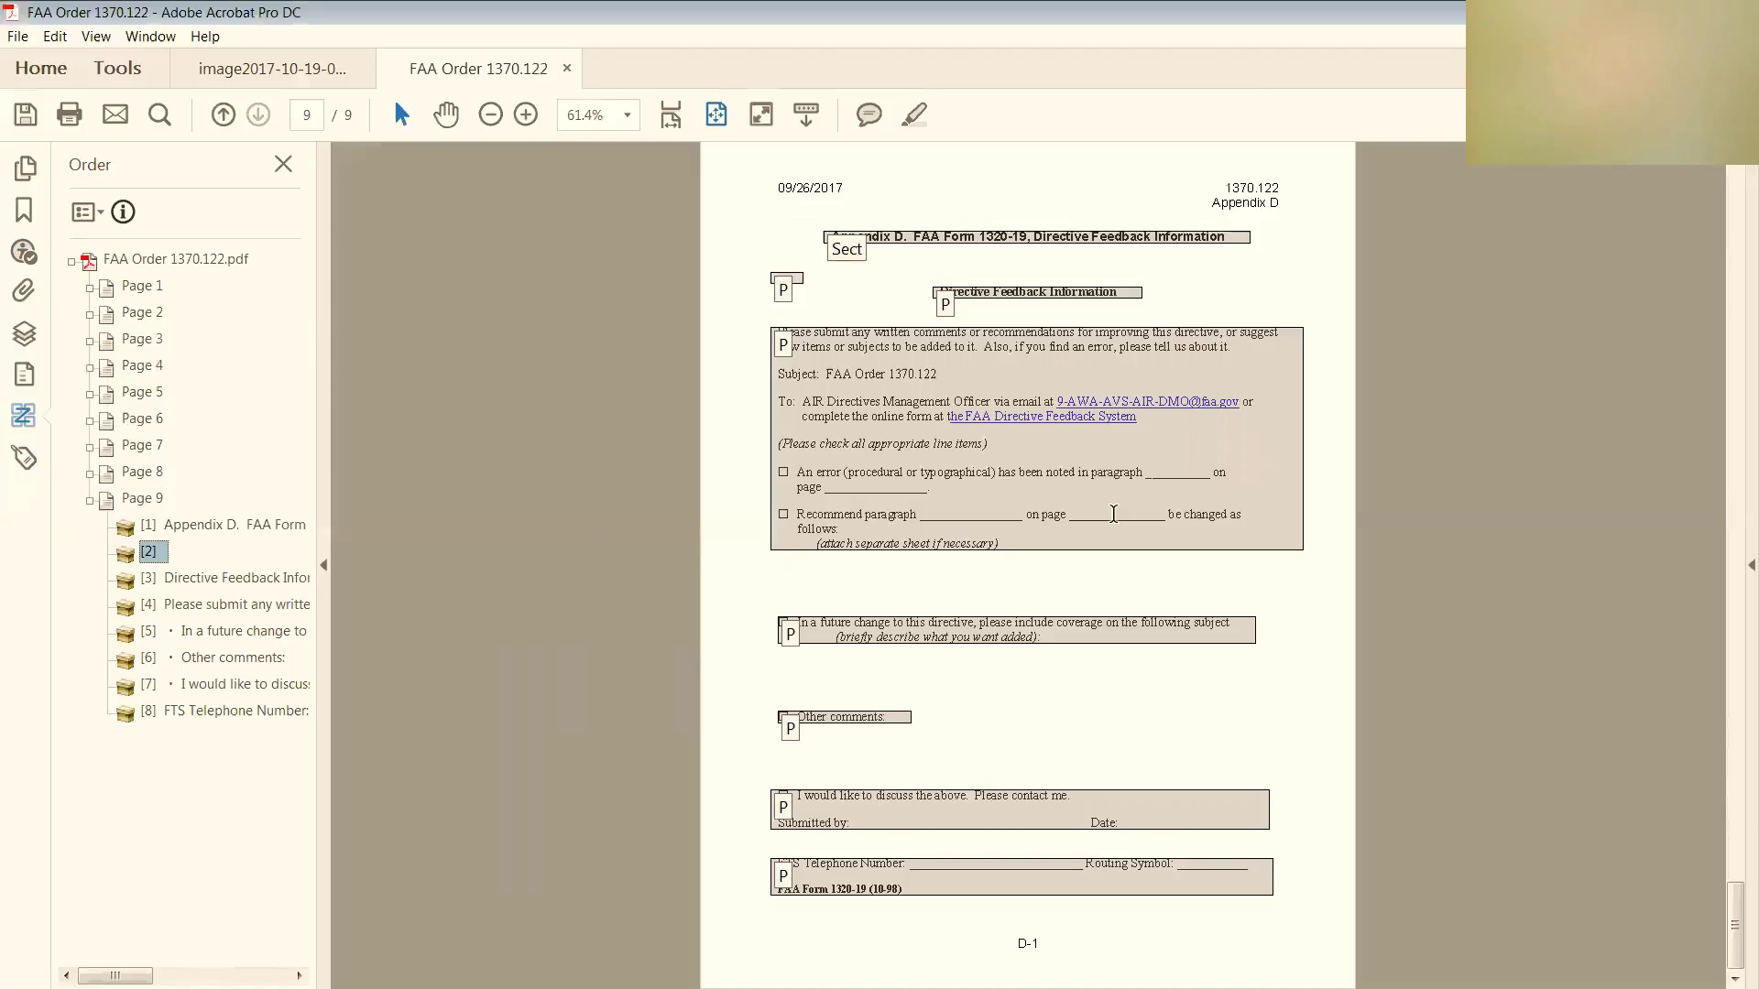
pyautogui.press('Left')
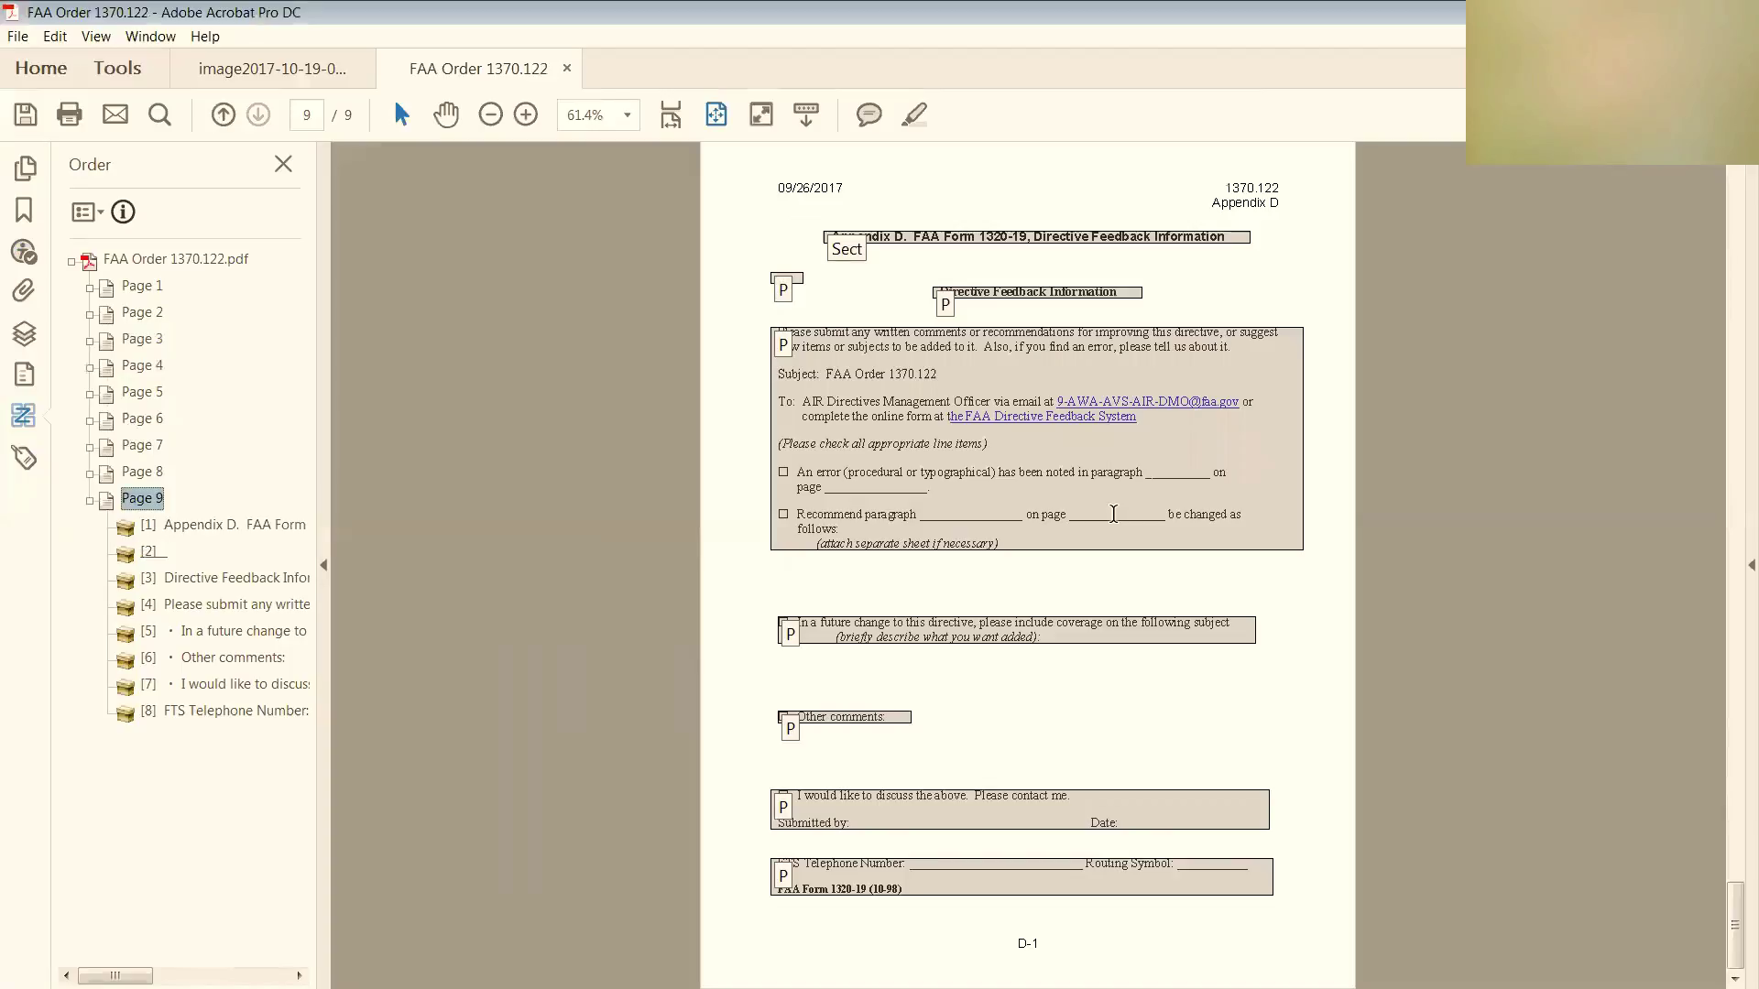
pyautogui.press('Down')
pyautogui.press('Down')
pyautogui.press('Delete')
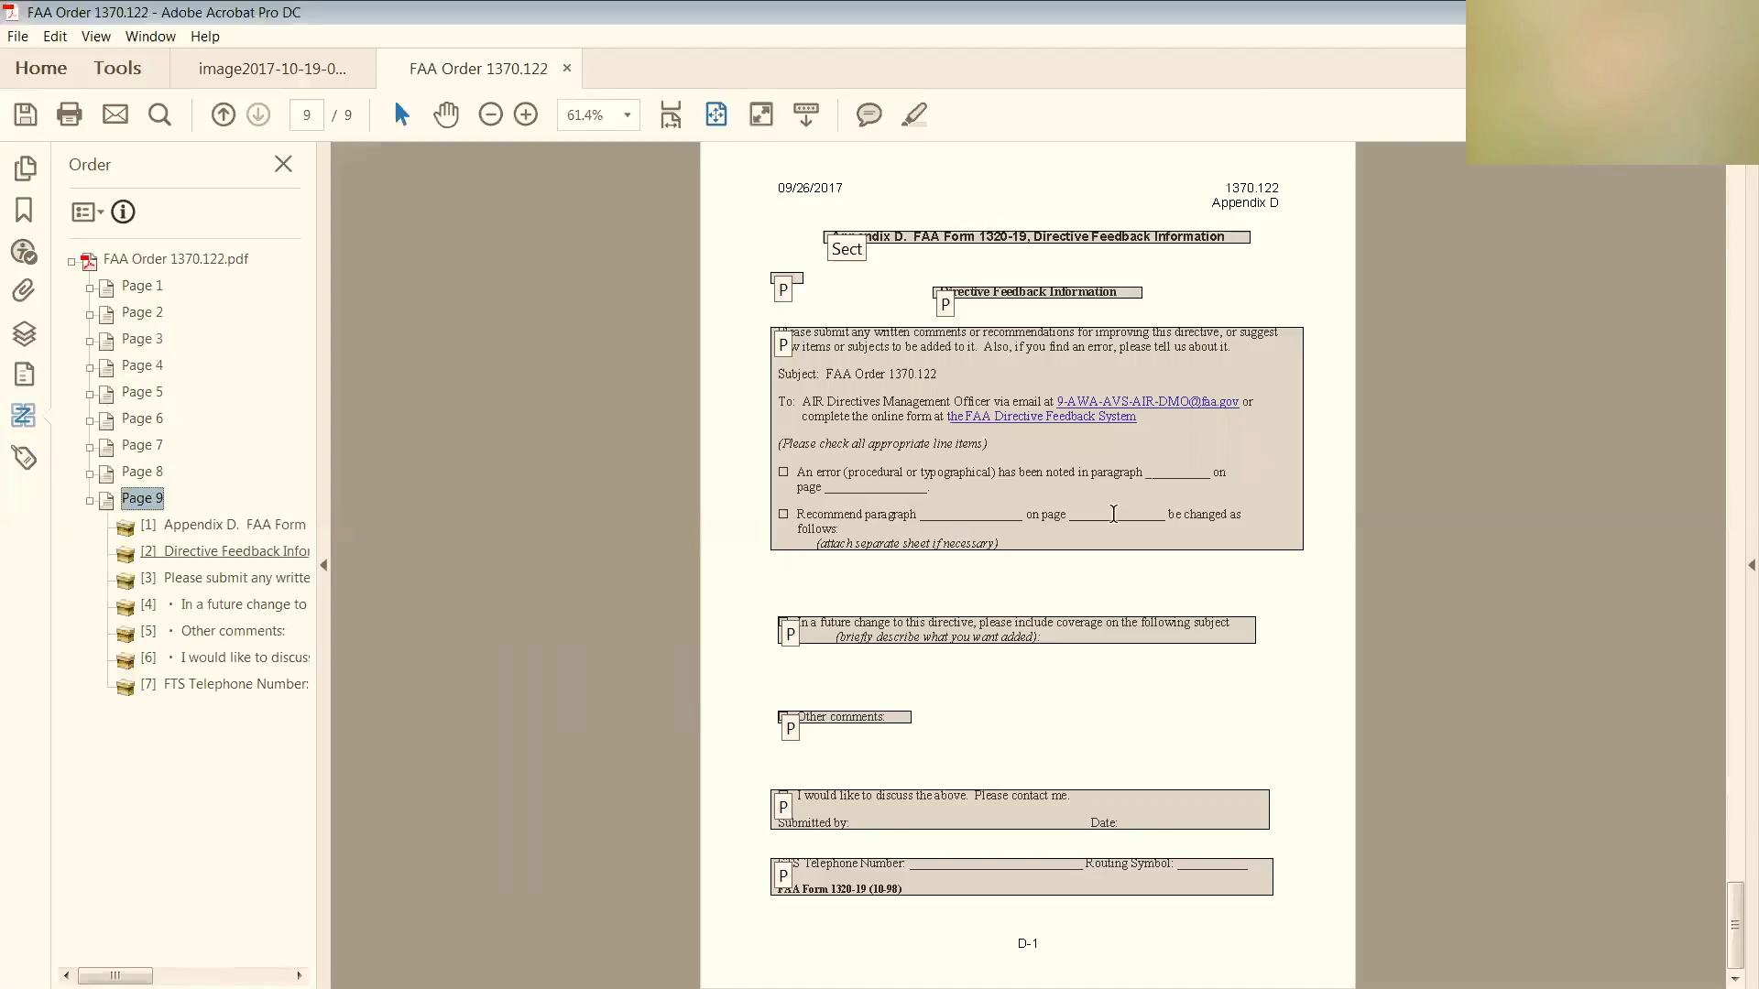
# Review the remaining Page 9 reading order items from the Appendix D heading to the FTS Telephone Number line
pyautogui.press('Down')
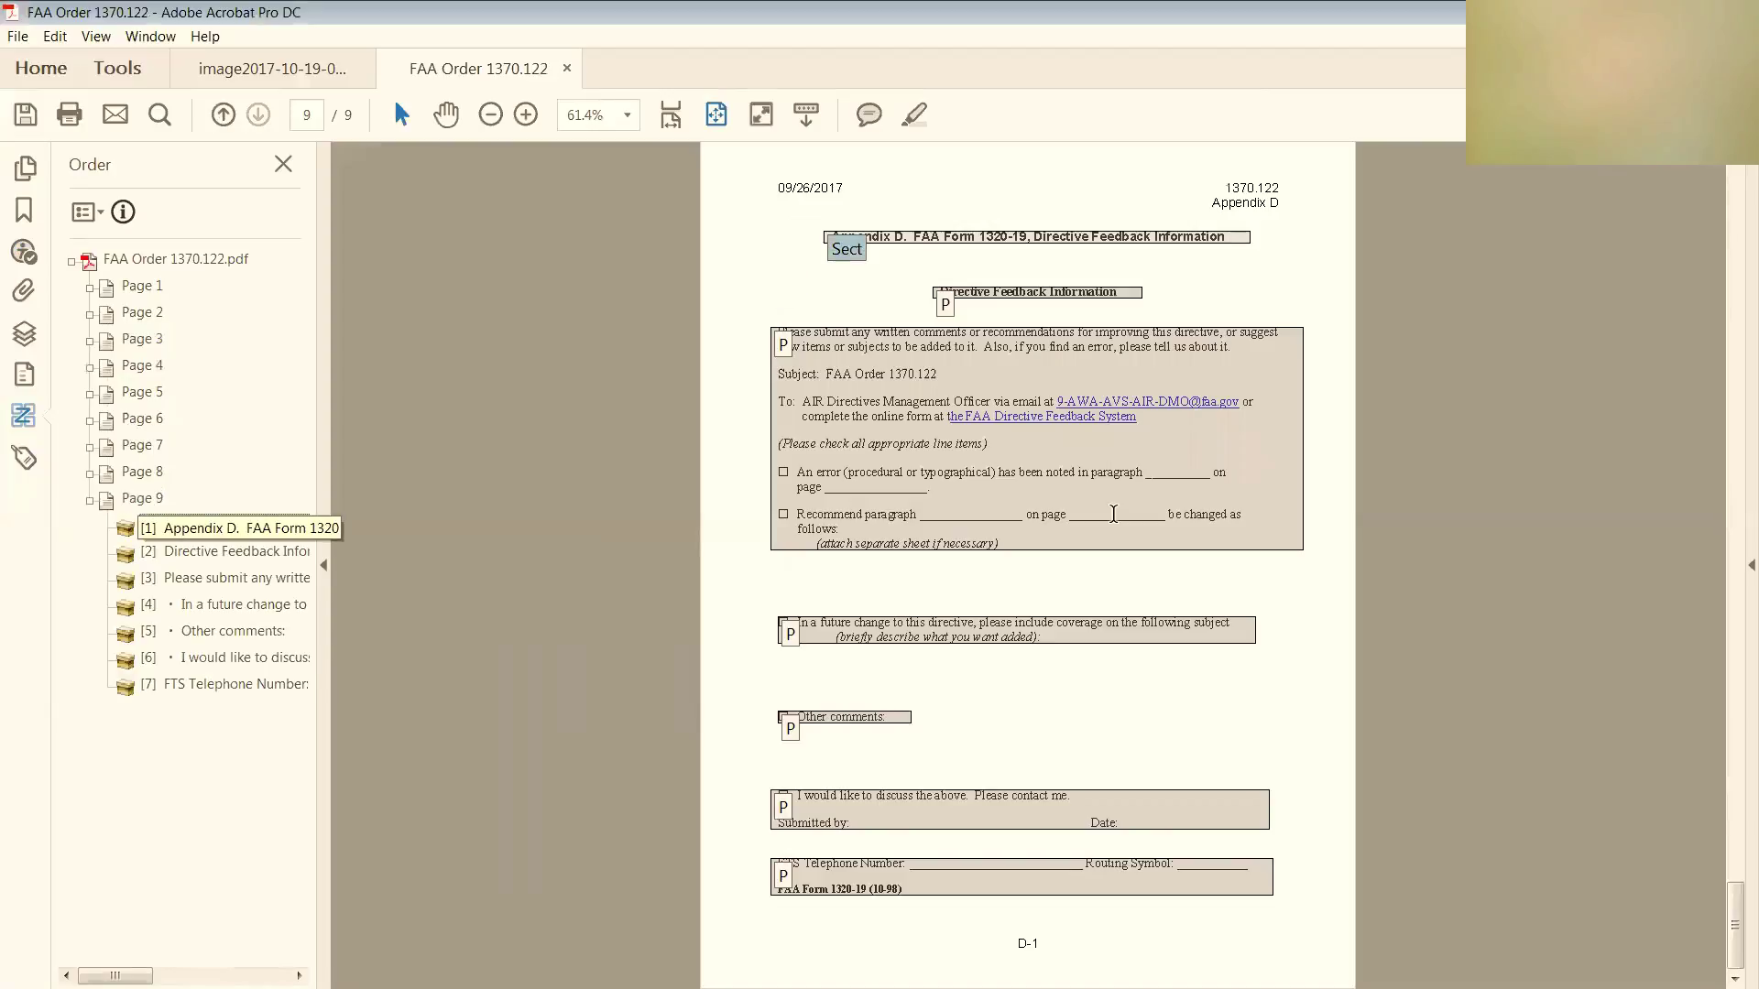
pyautogui.press('Down')
pyautogui.press('Down')
pyautogui.press('Down')
pyautogui.press('Down')
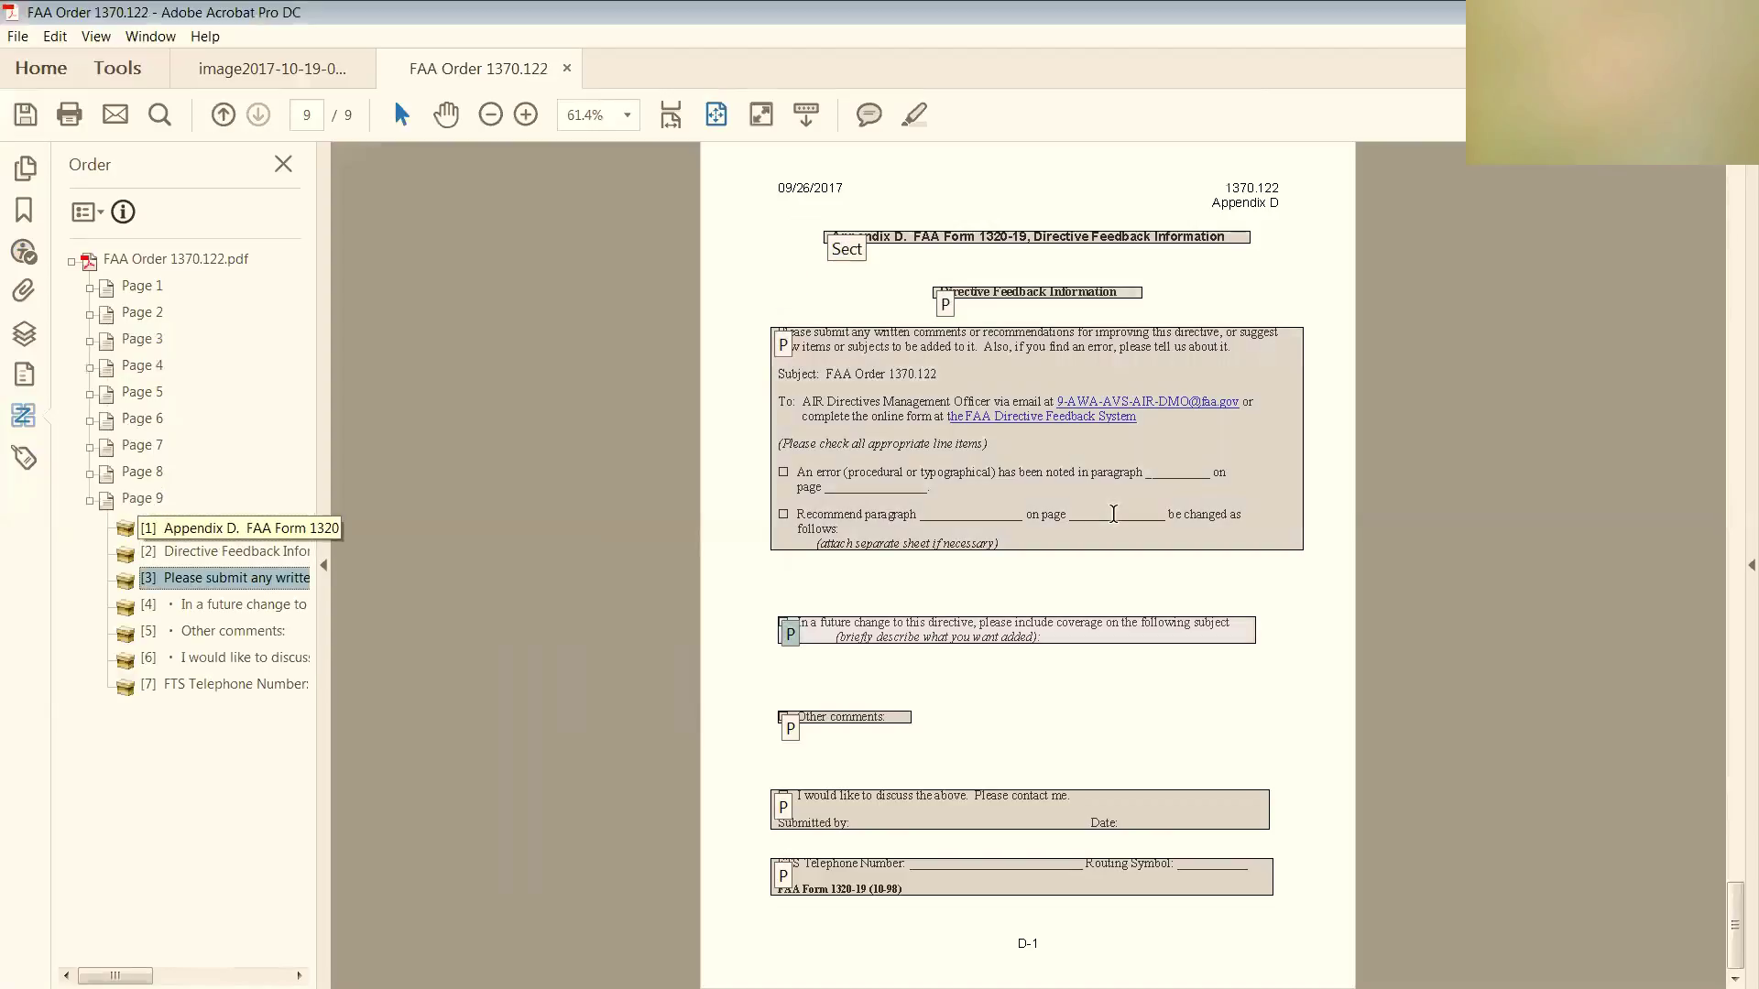
pyautogui.press('Down')
pyautogui.press('Down')
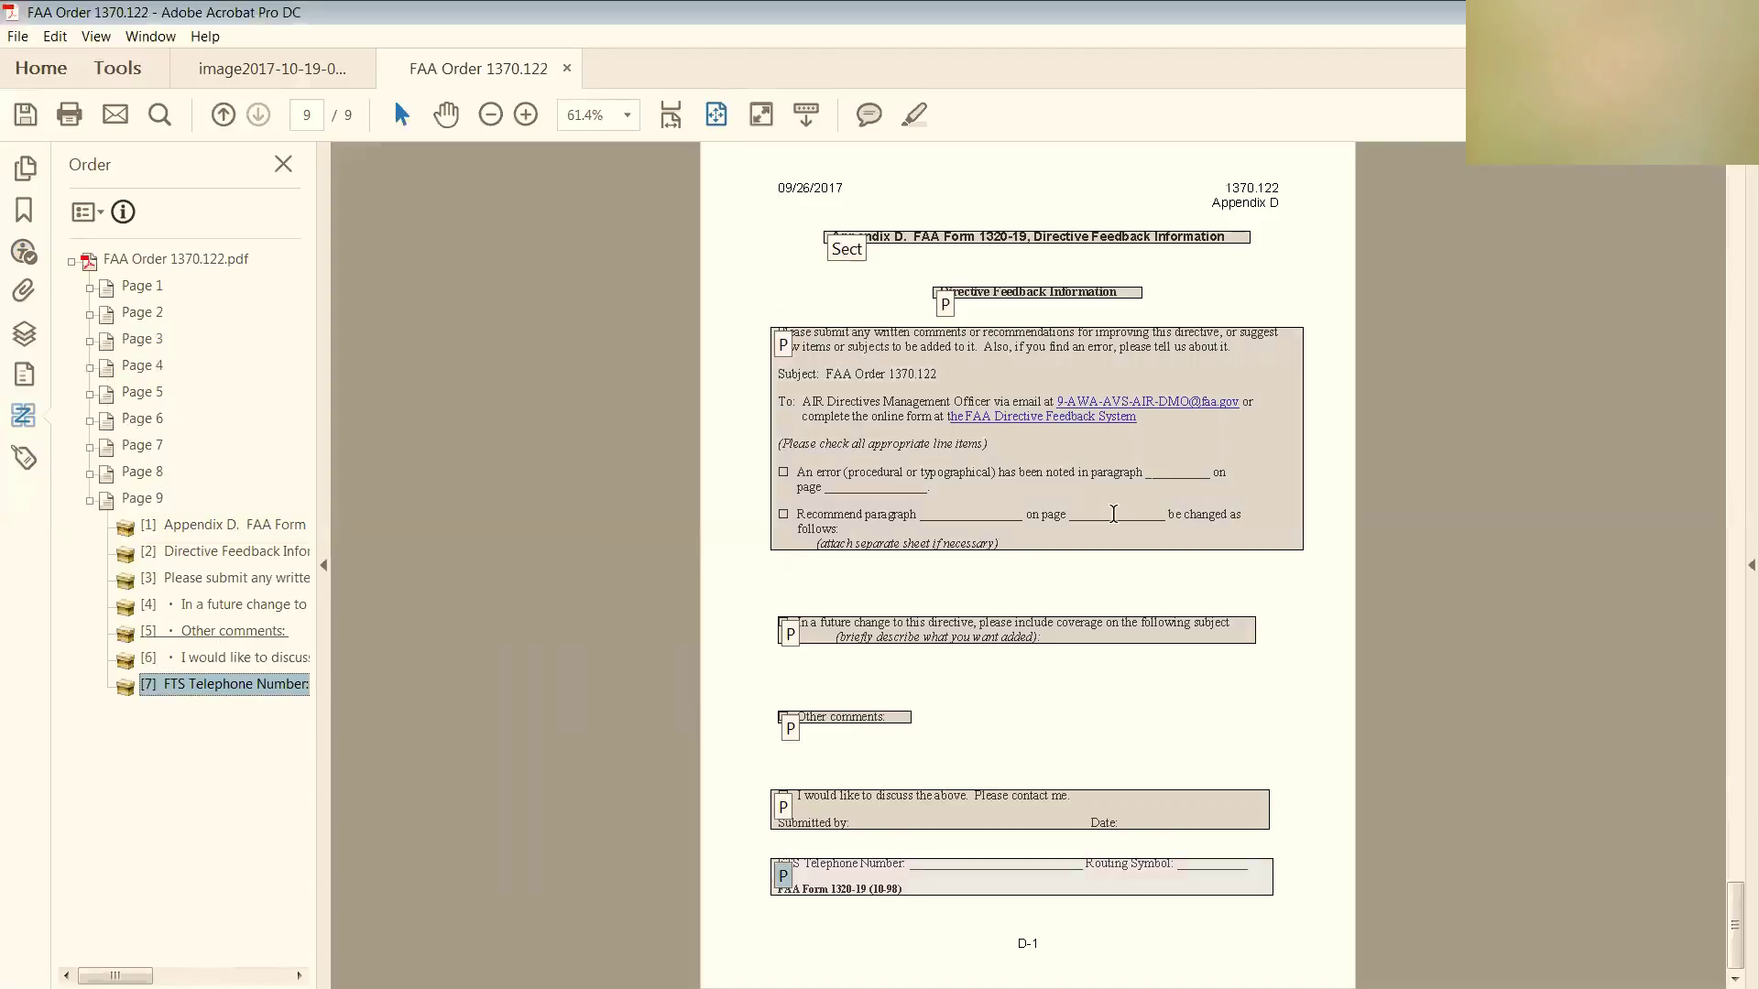
pyautogui.press('Left')
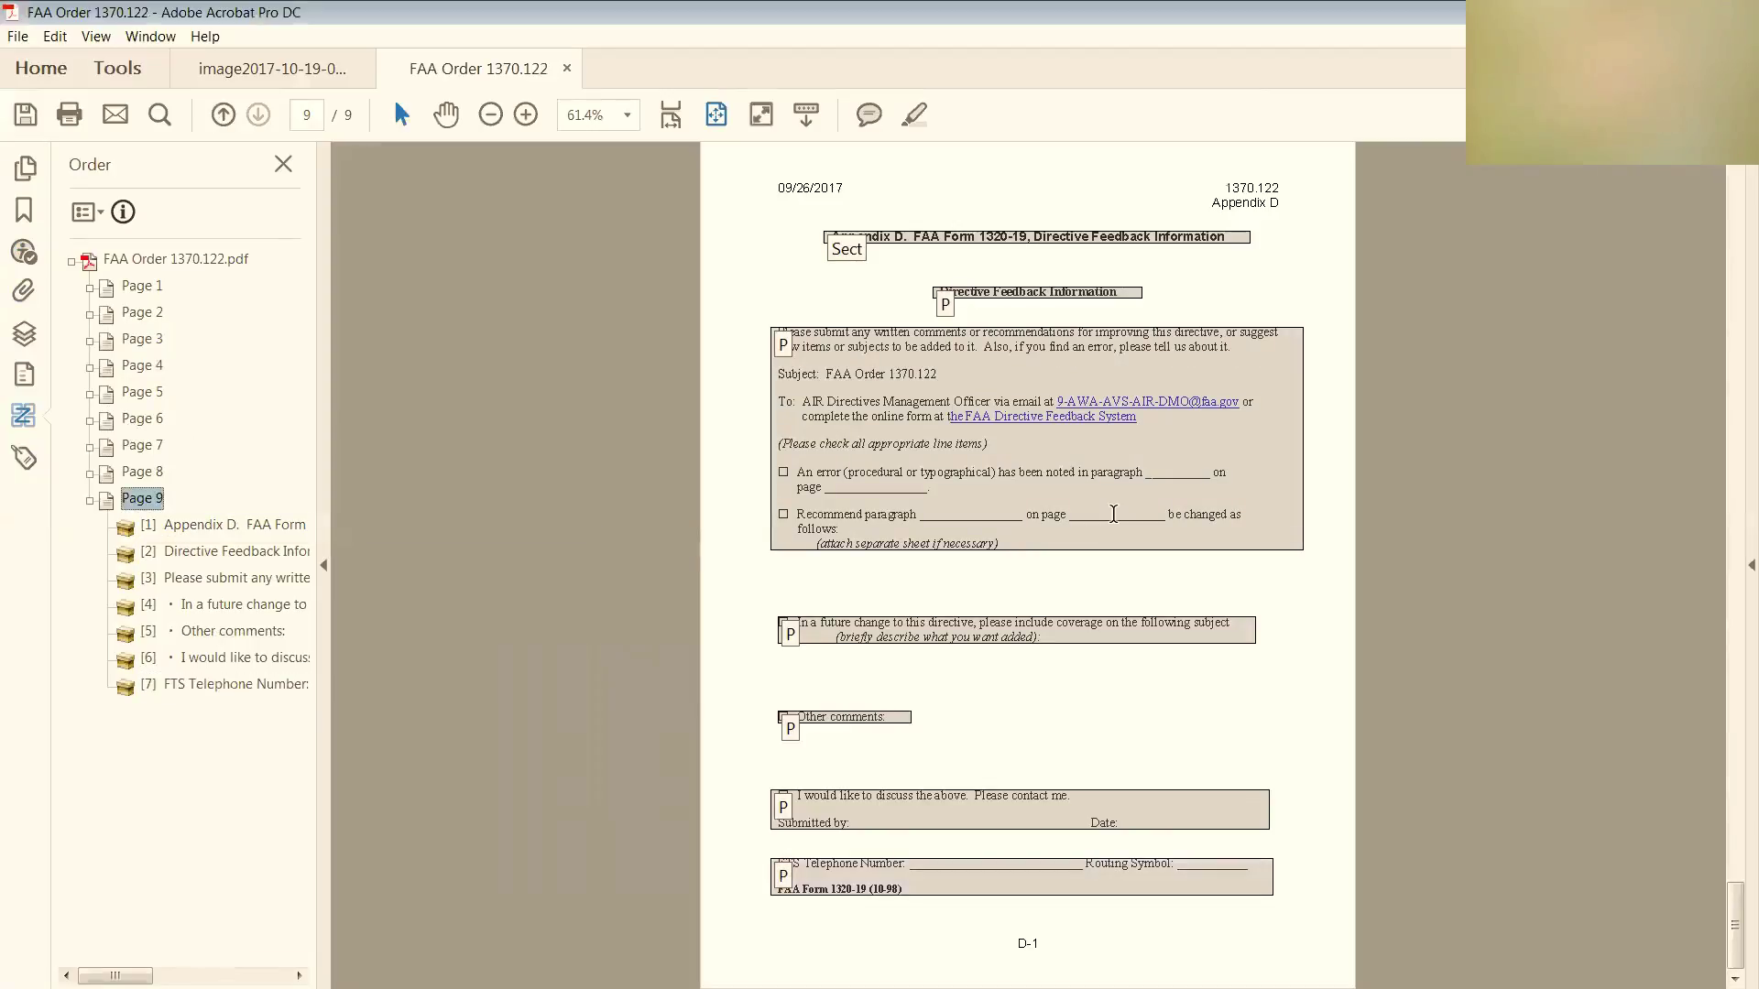
# Return to the accessibility check results and examine the color contrast of all pages from Page 1 to Page 9
pyautogui.click(24, 252)
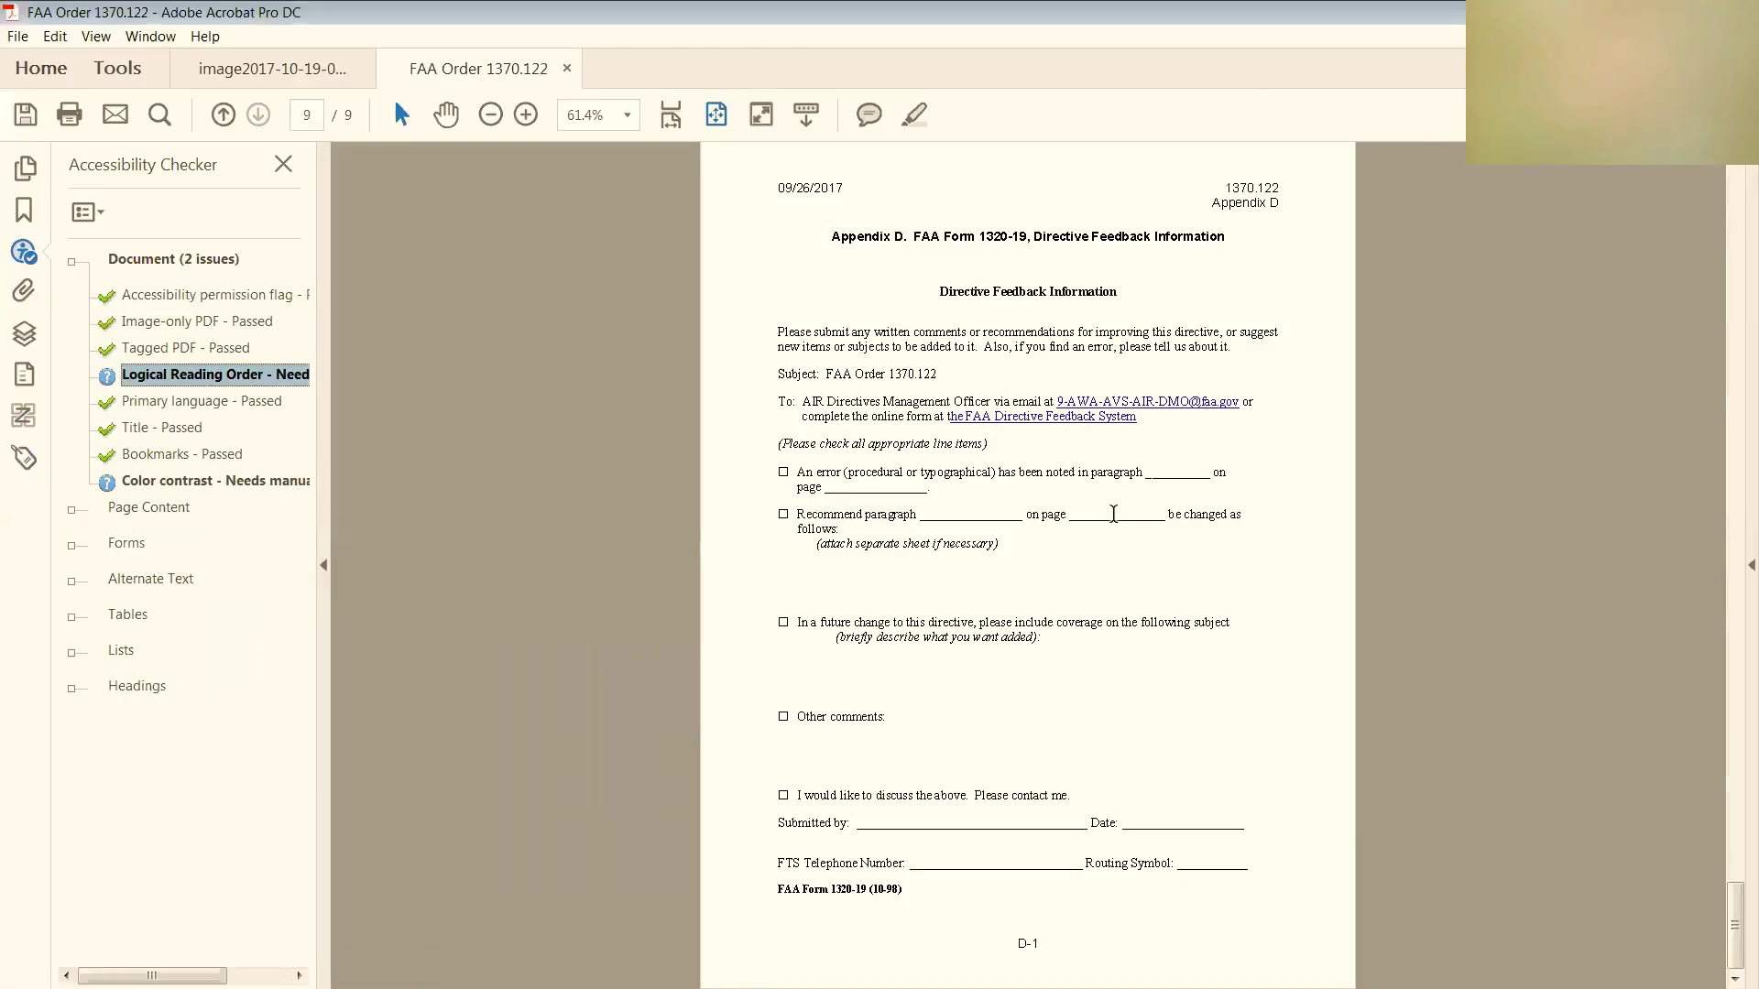
pyautogui.click(216, 481)
pyautogui.moveTo(1734, 925); pyautogui.dragTo(1734, 214)
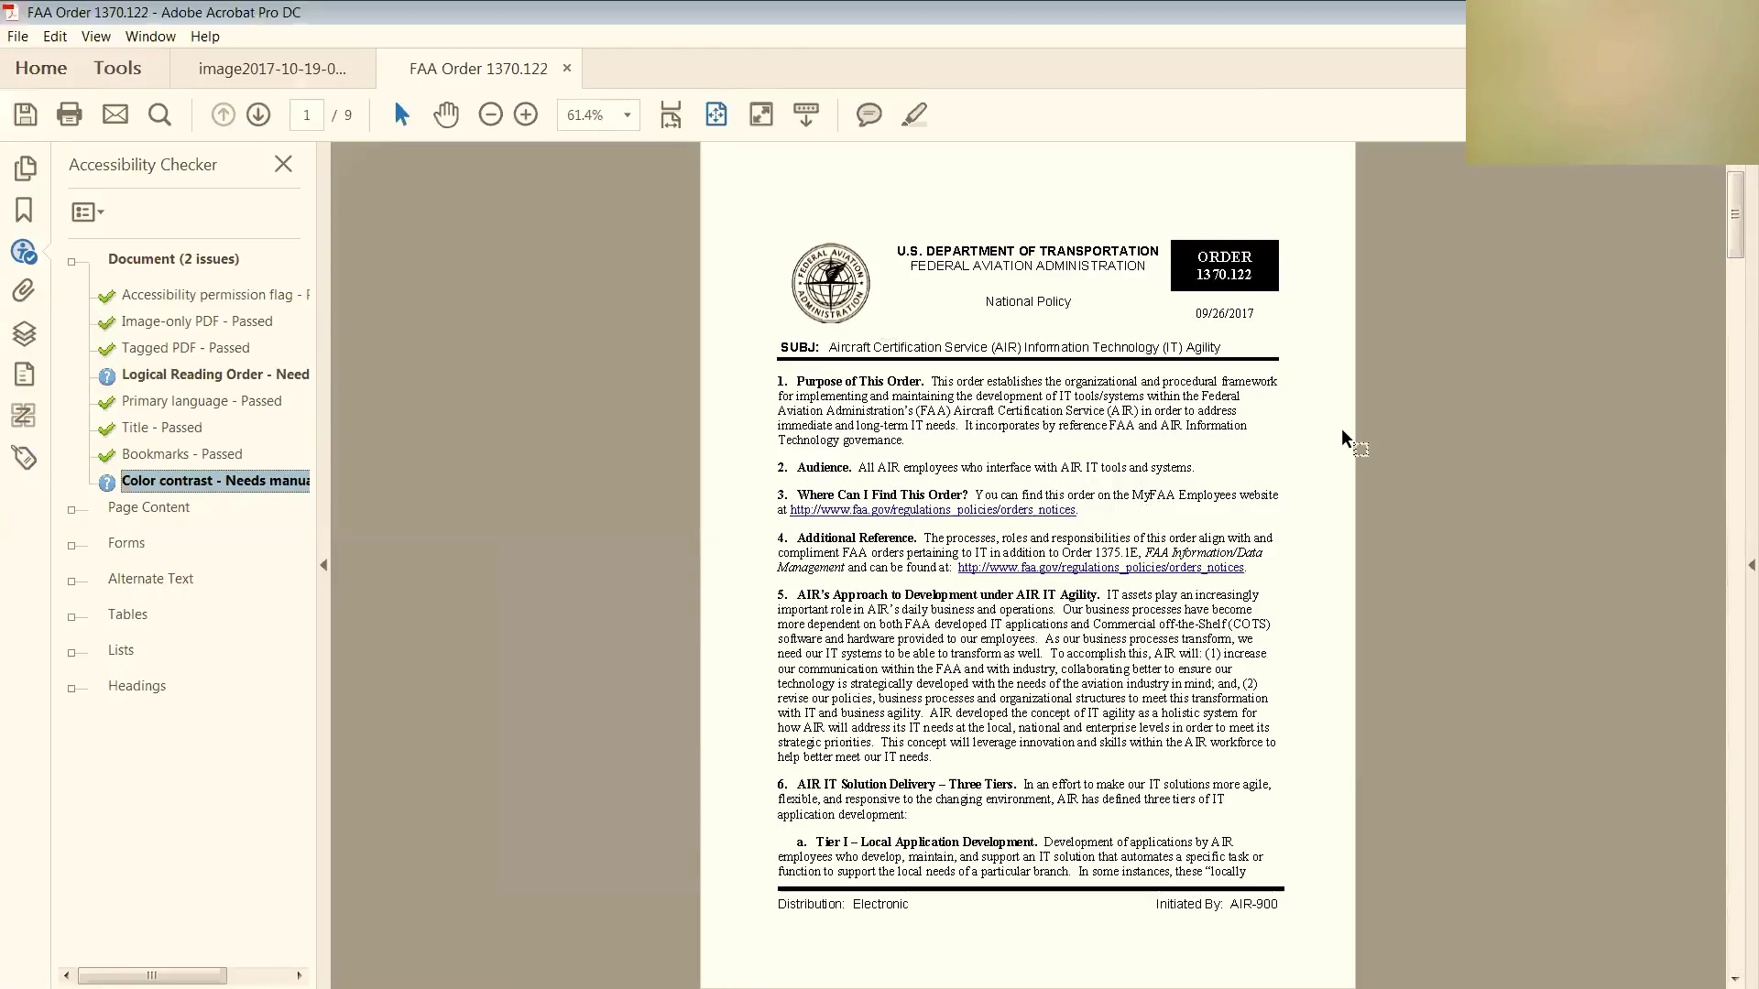
pyautogui.press('End')
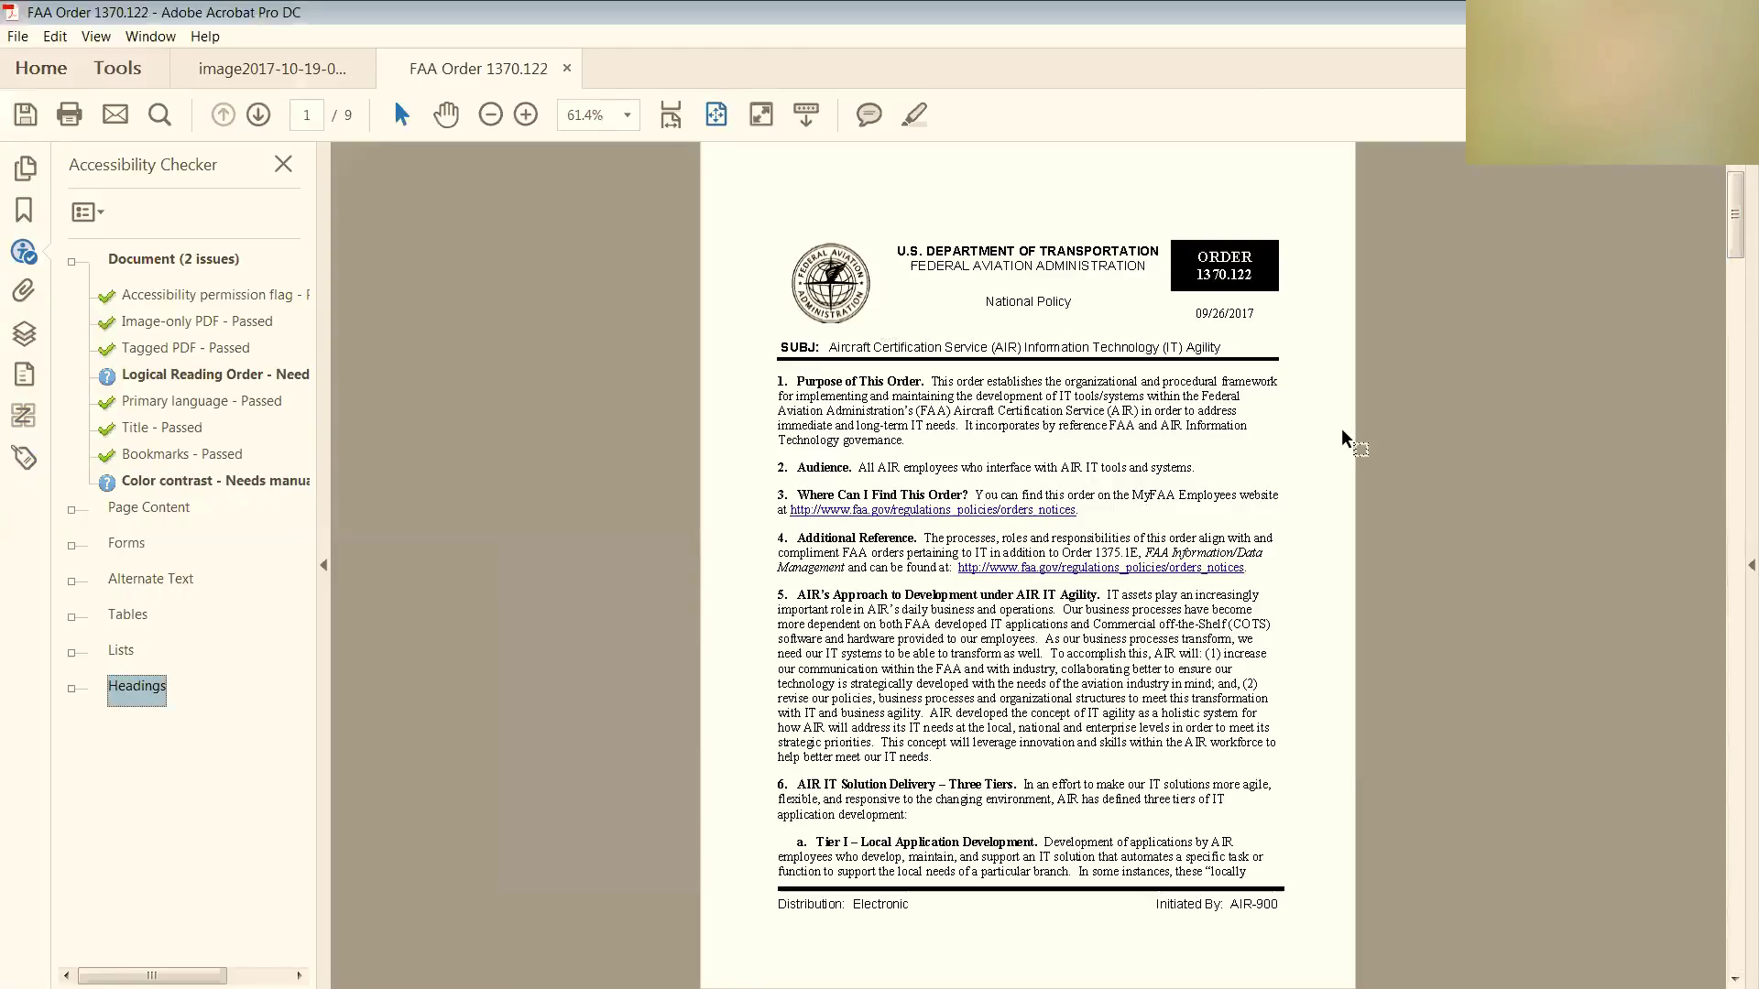
pyautogui.scroll(-5, 1341, 427)
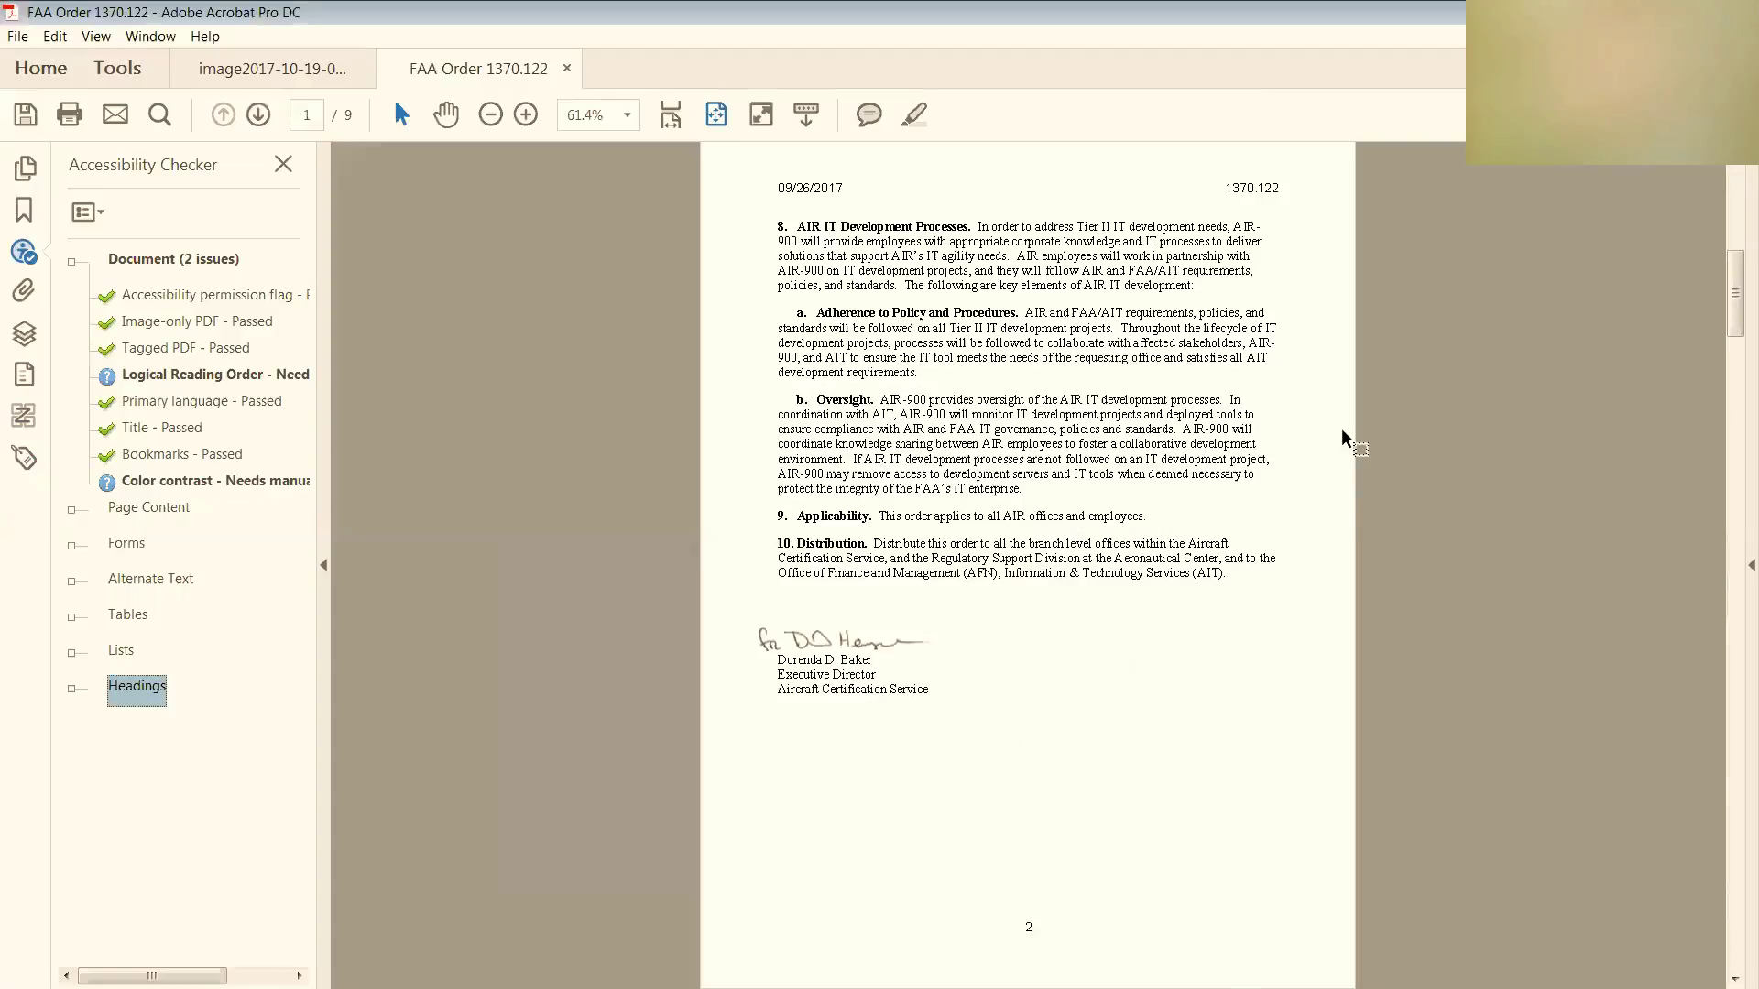
pyautogui.click(1341, 427)
pyautogui.scroll(-6, 1341, 427)
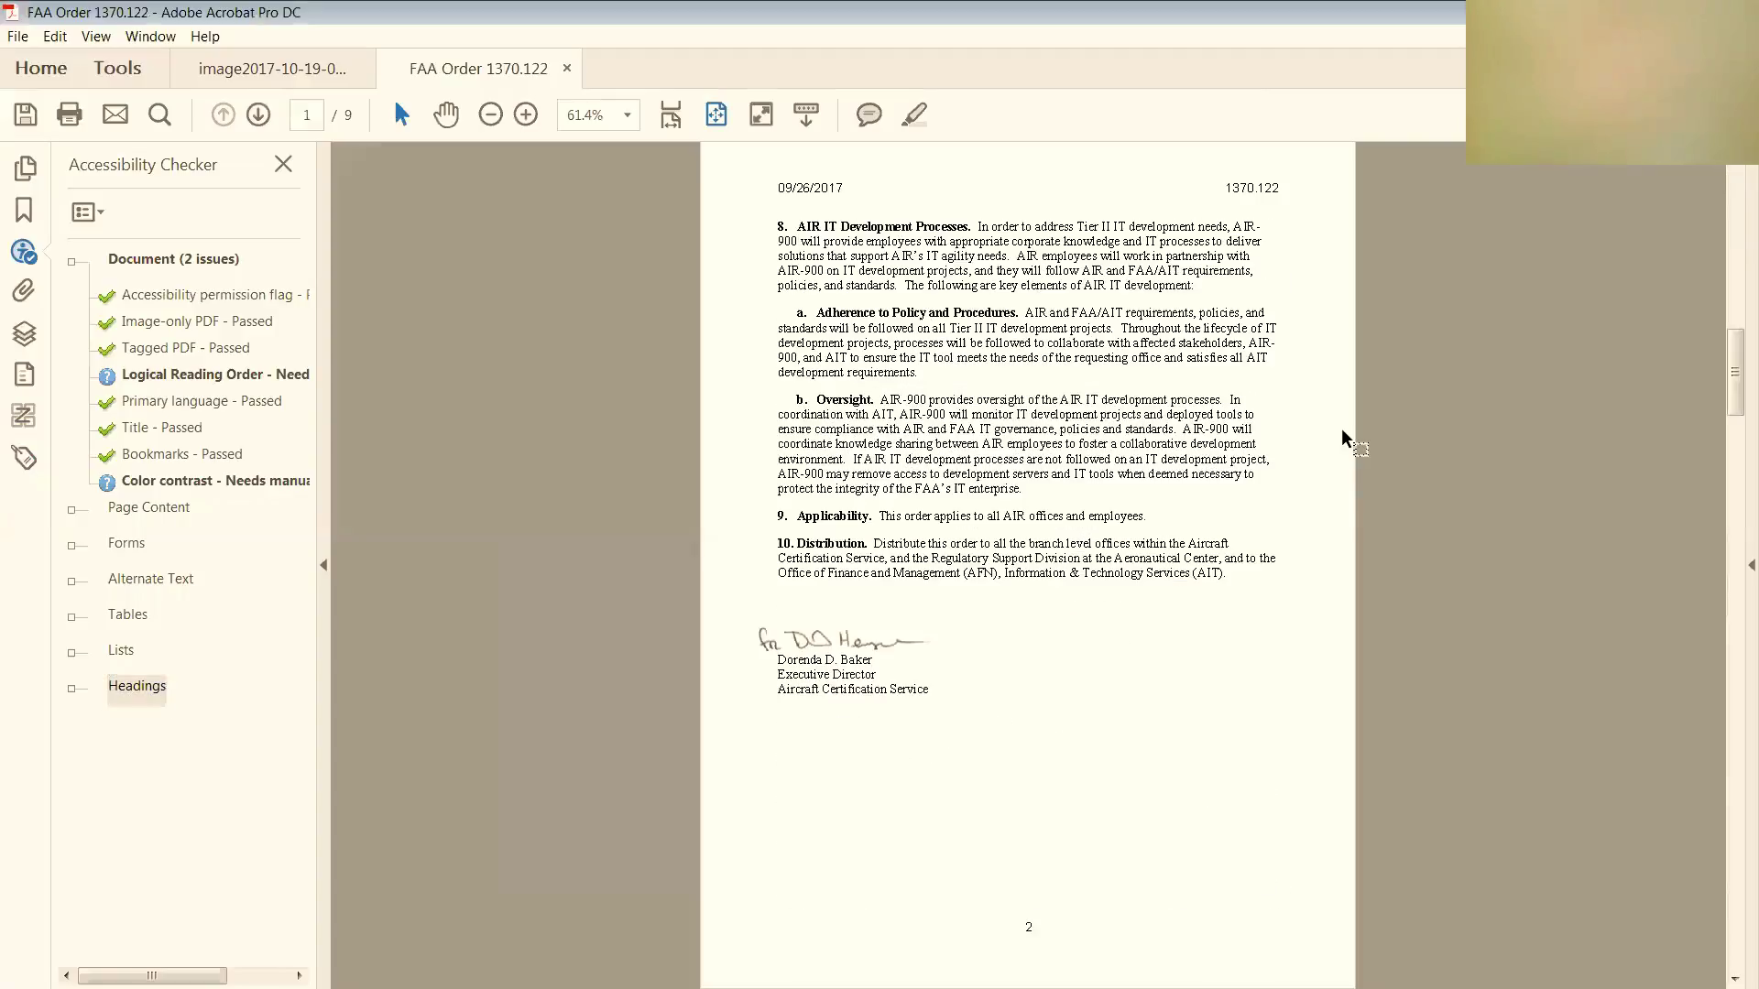
pyautogui.scroll(-4, 1341, 427)
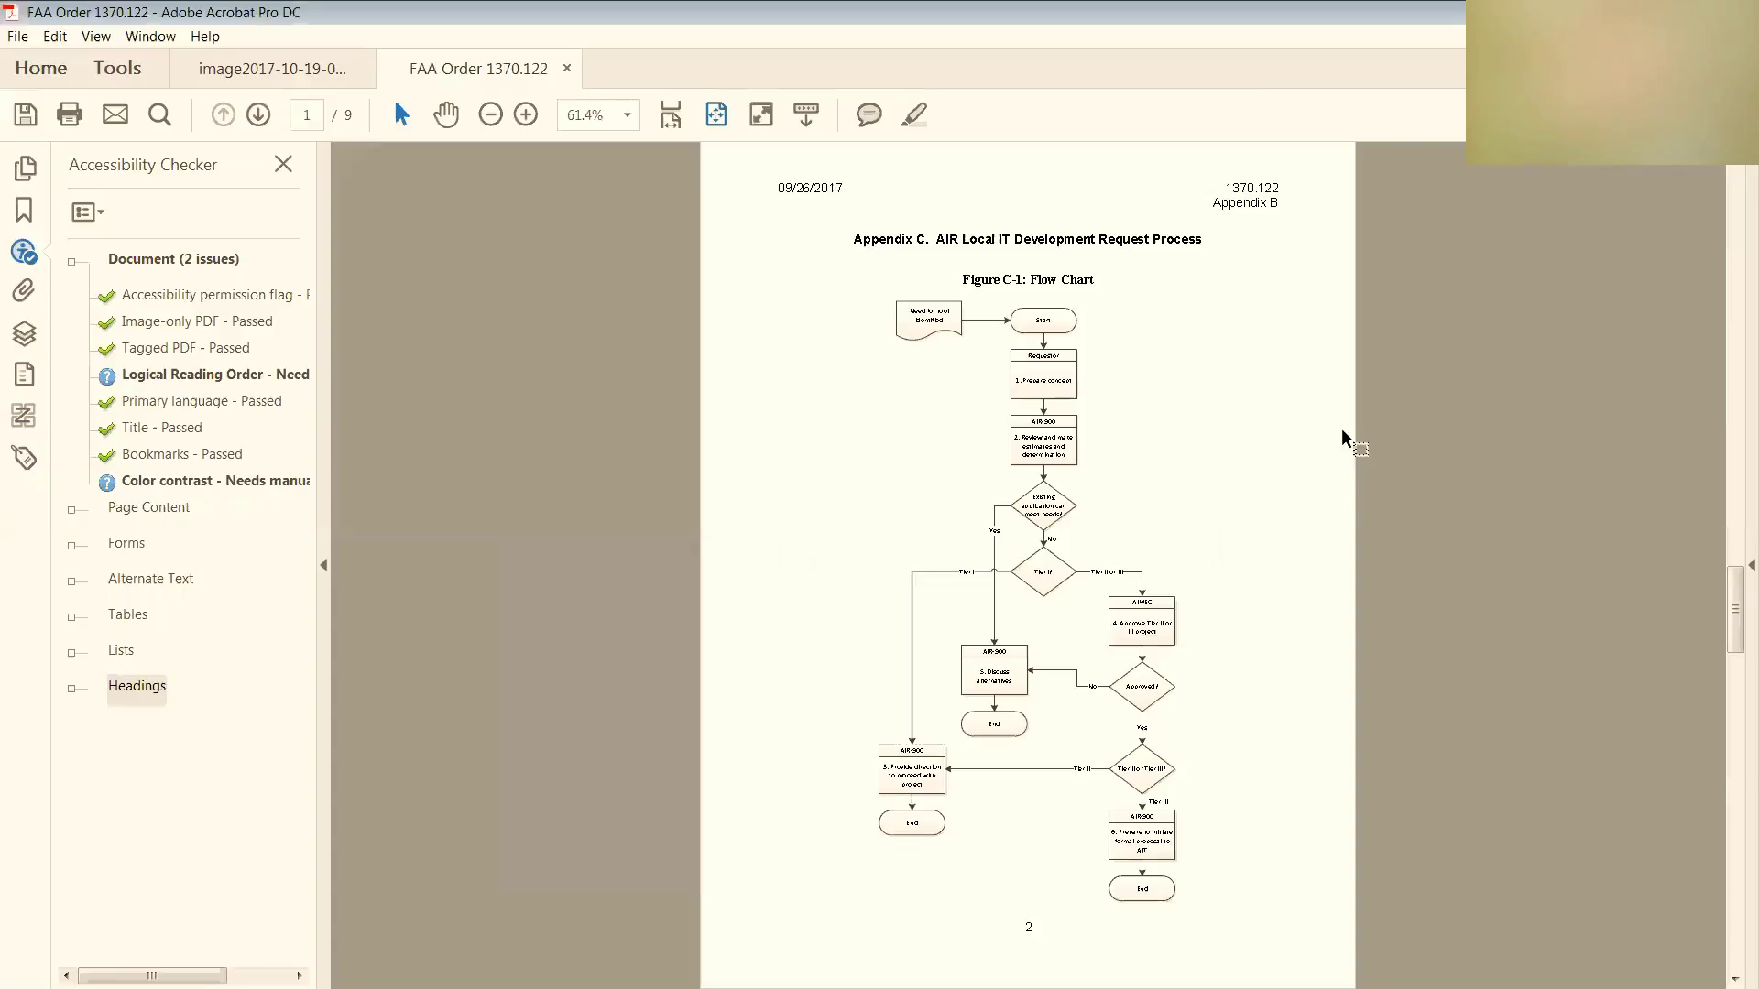
pyautogui.scroll(-3, 1342, 429)
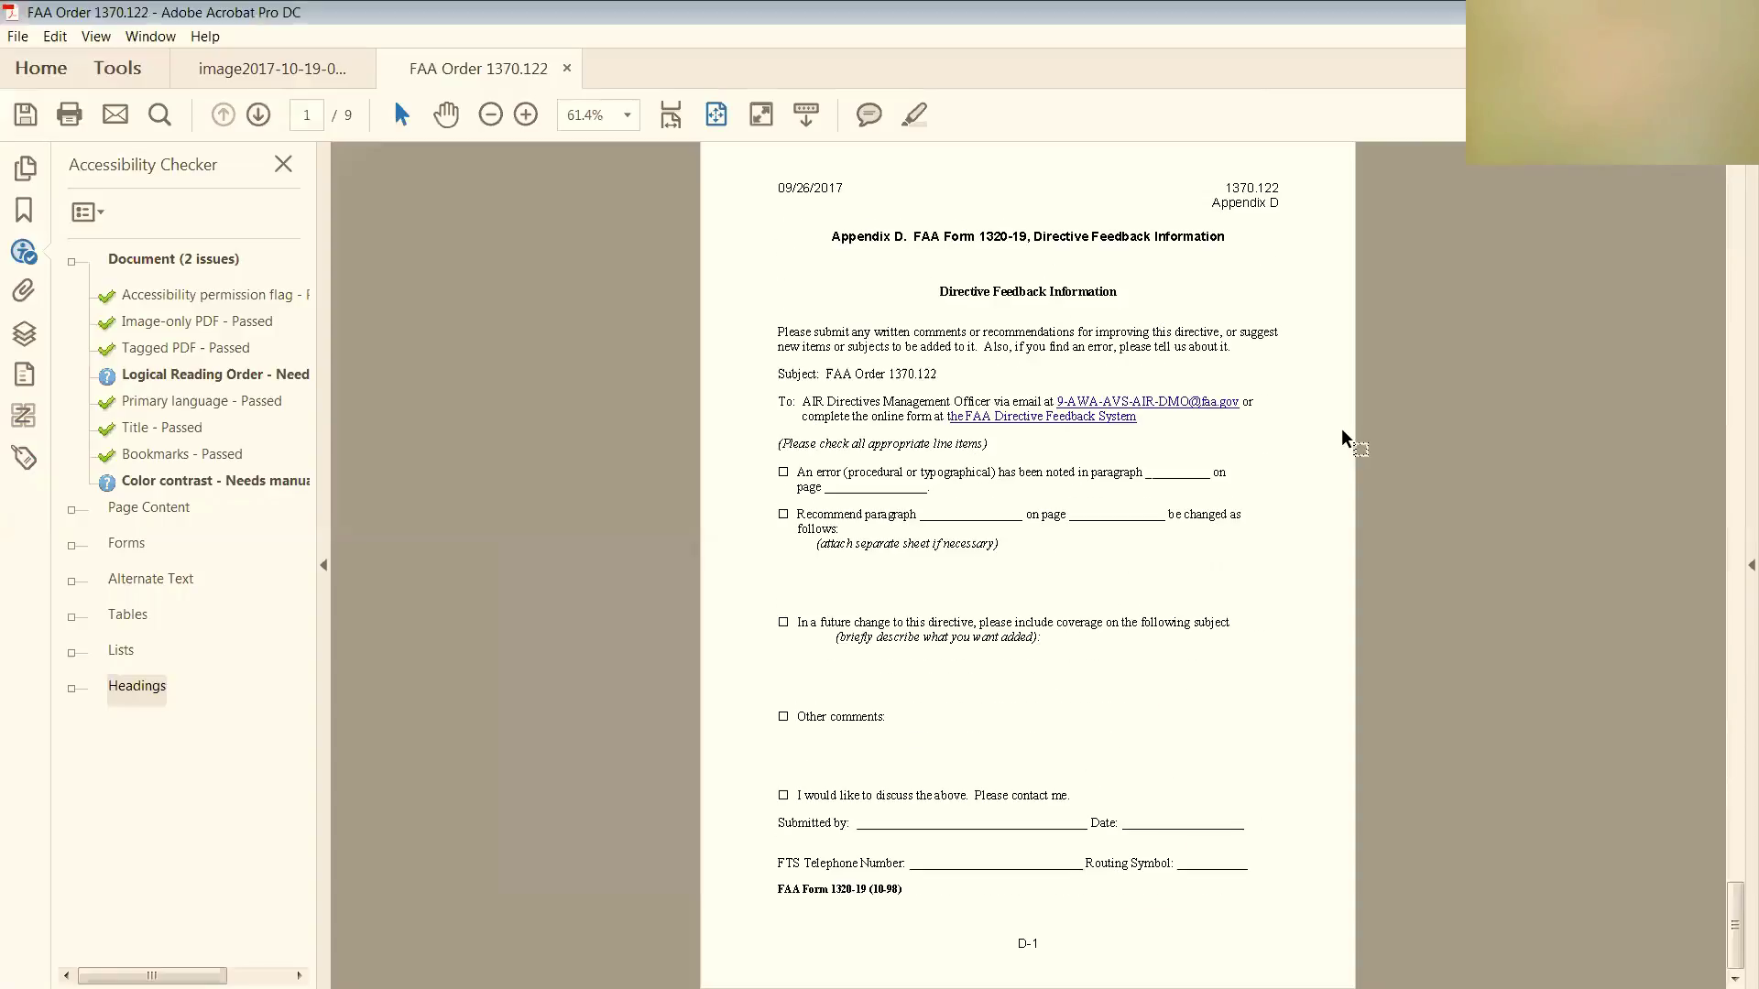
# Mark the Color contrast and Logical Reading Order checks as passed in the accessibility results
pyautogui.rightClick(214, 482)
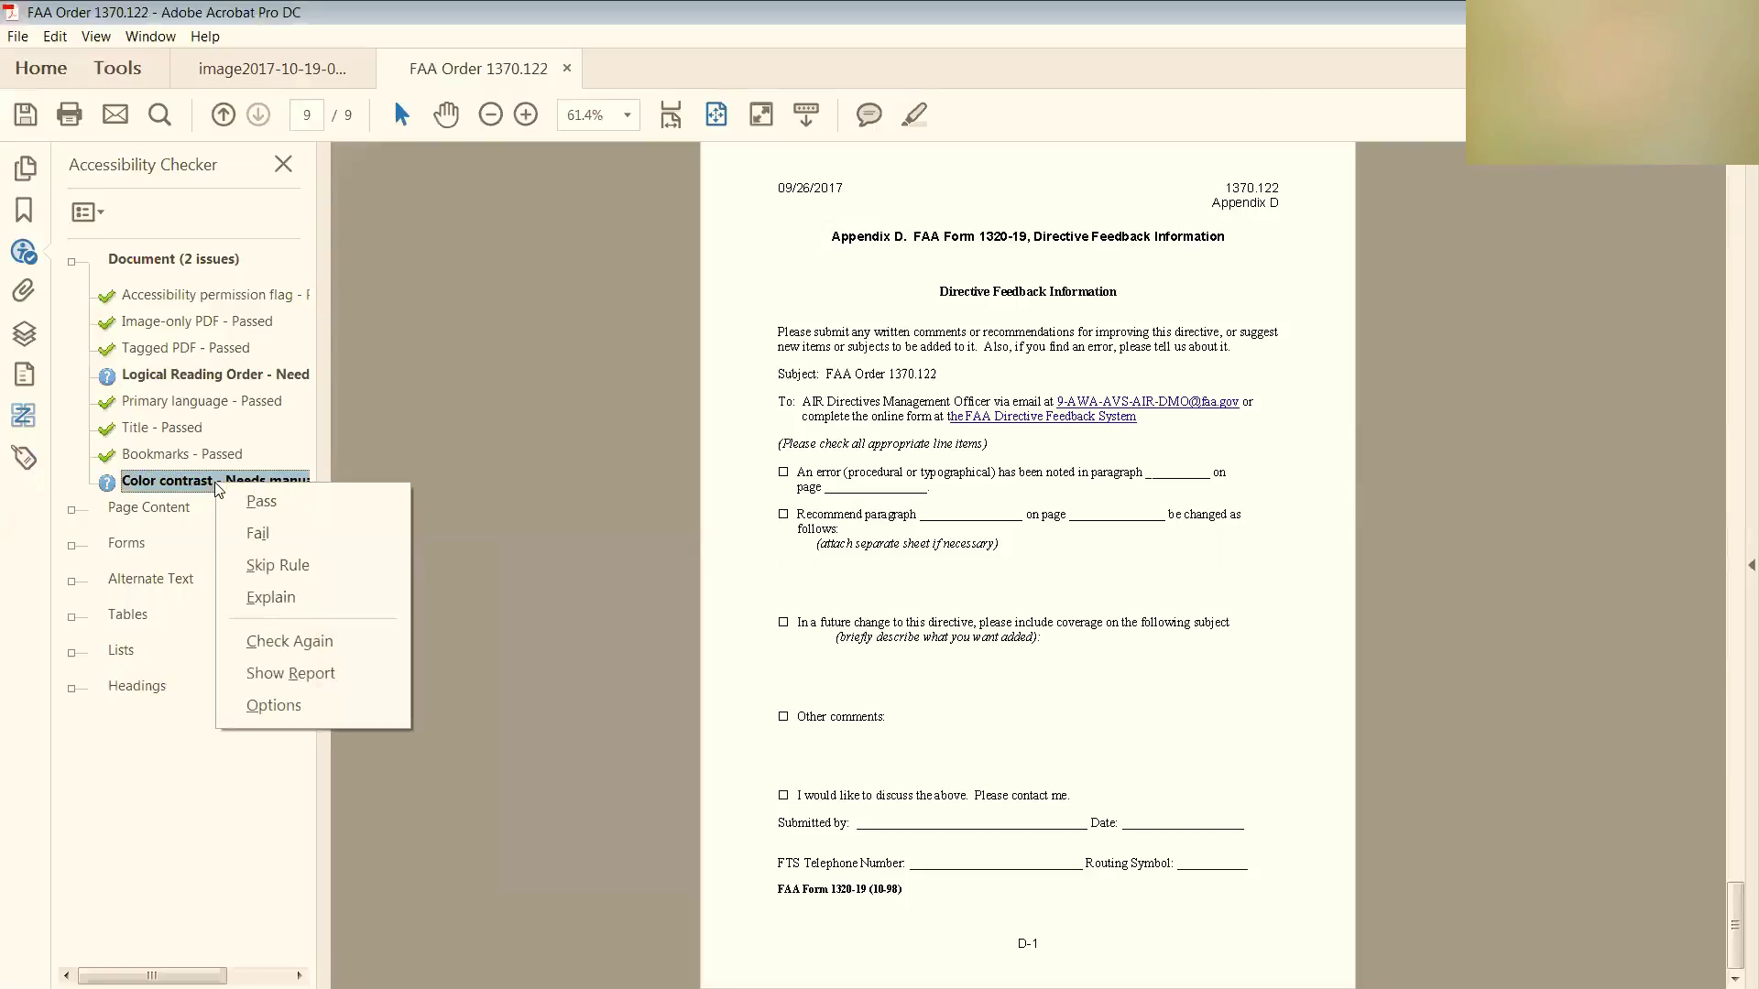
pyautogui.click(264, 501)
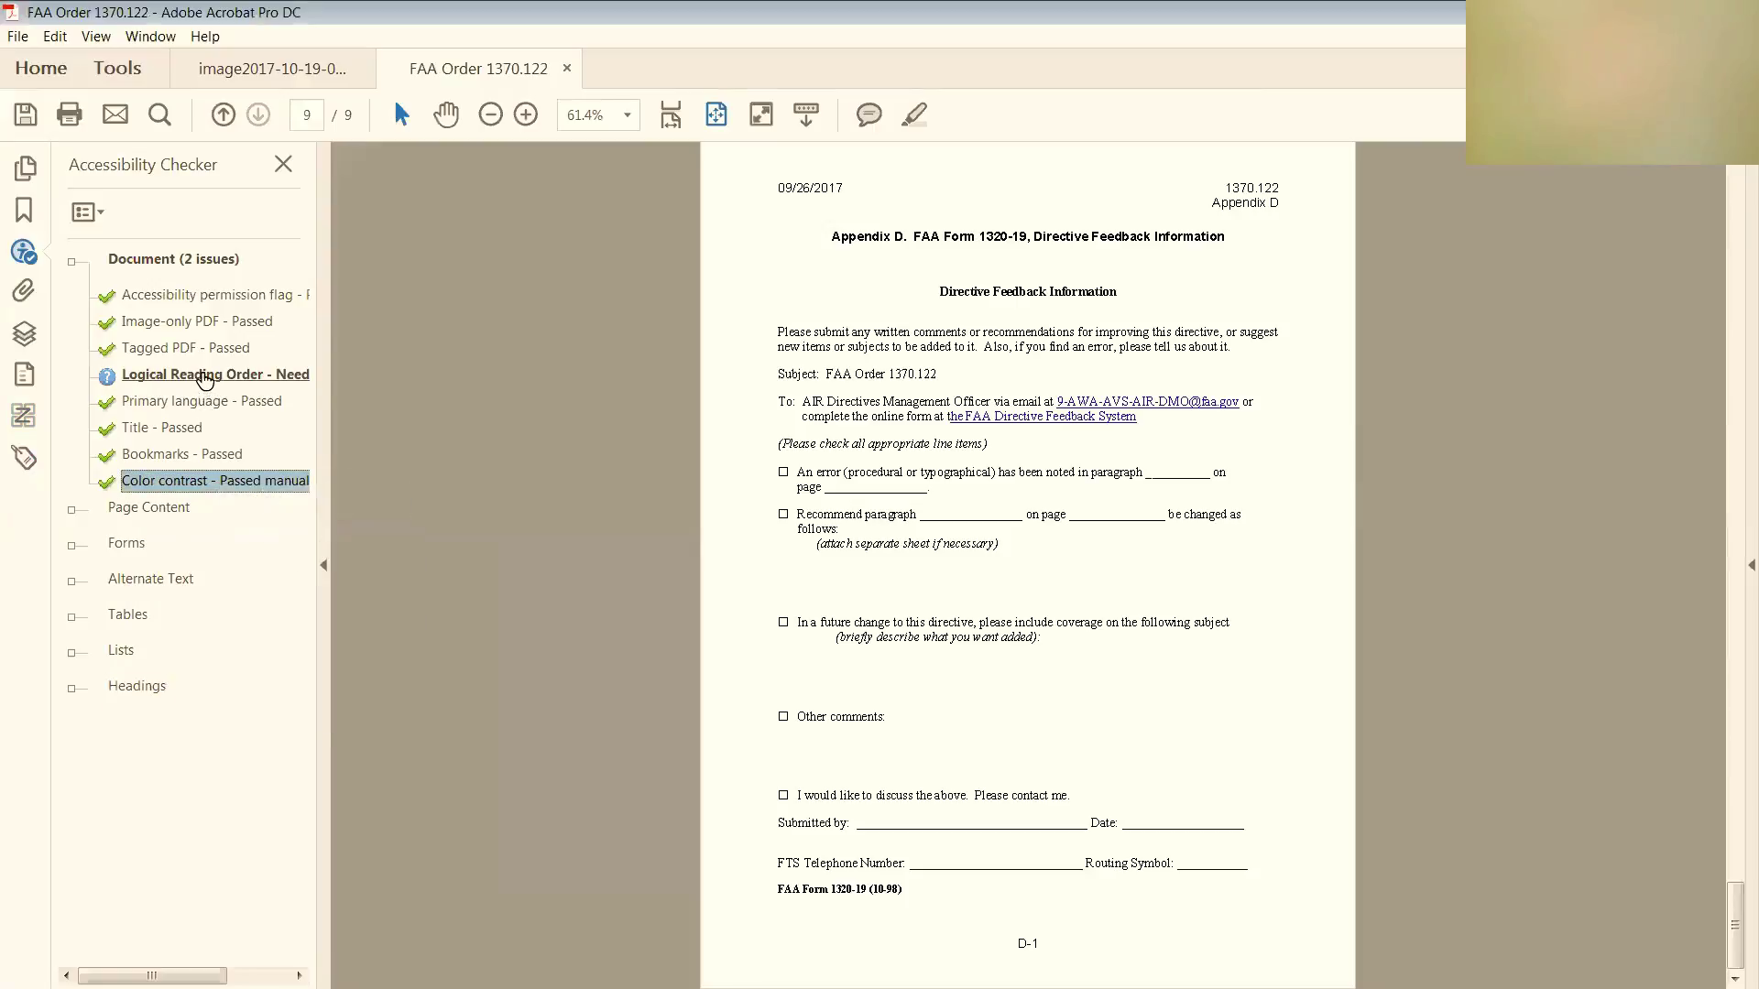
pyautogui.rightClick(205, 377)
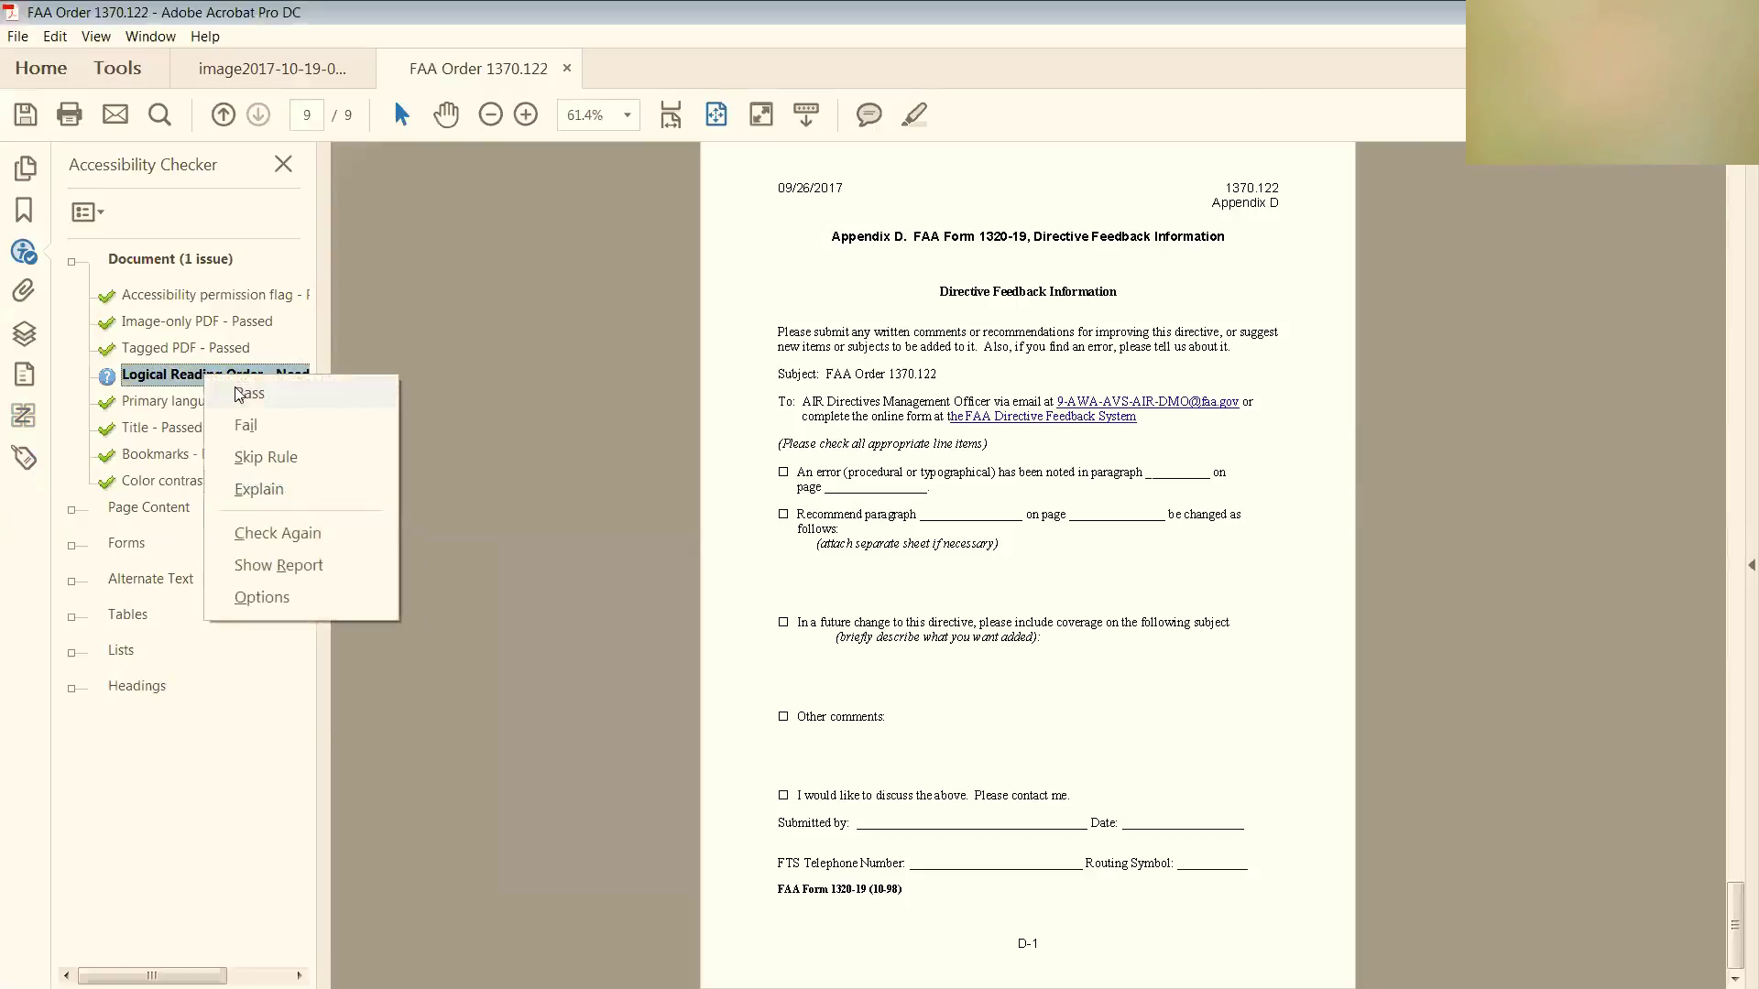
pyautogui.click(238, 394)
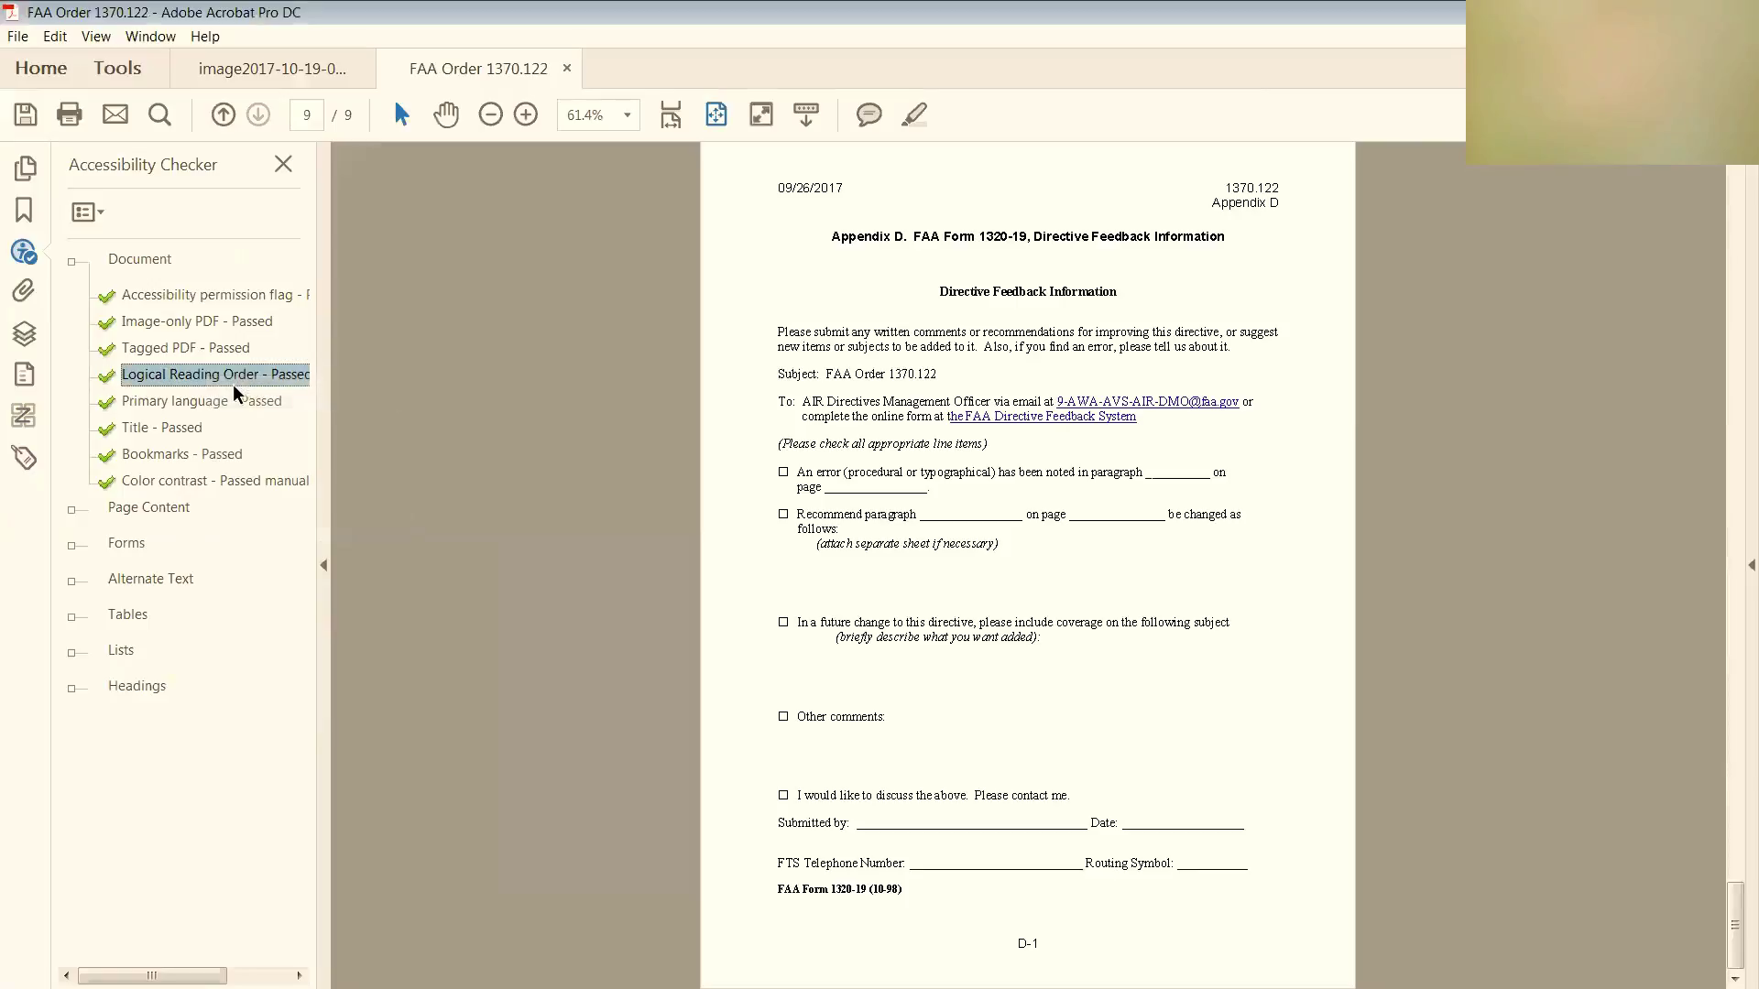
# Collapse the Document check results and open the Accessibility tool set
pyautogui.click(73, 263)
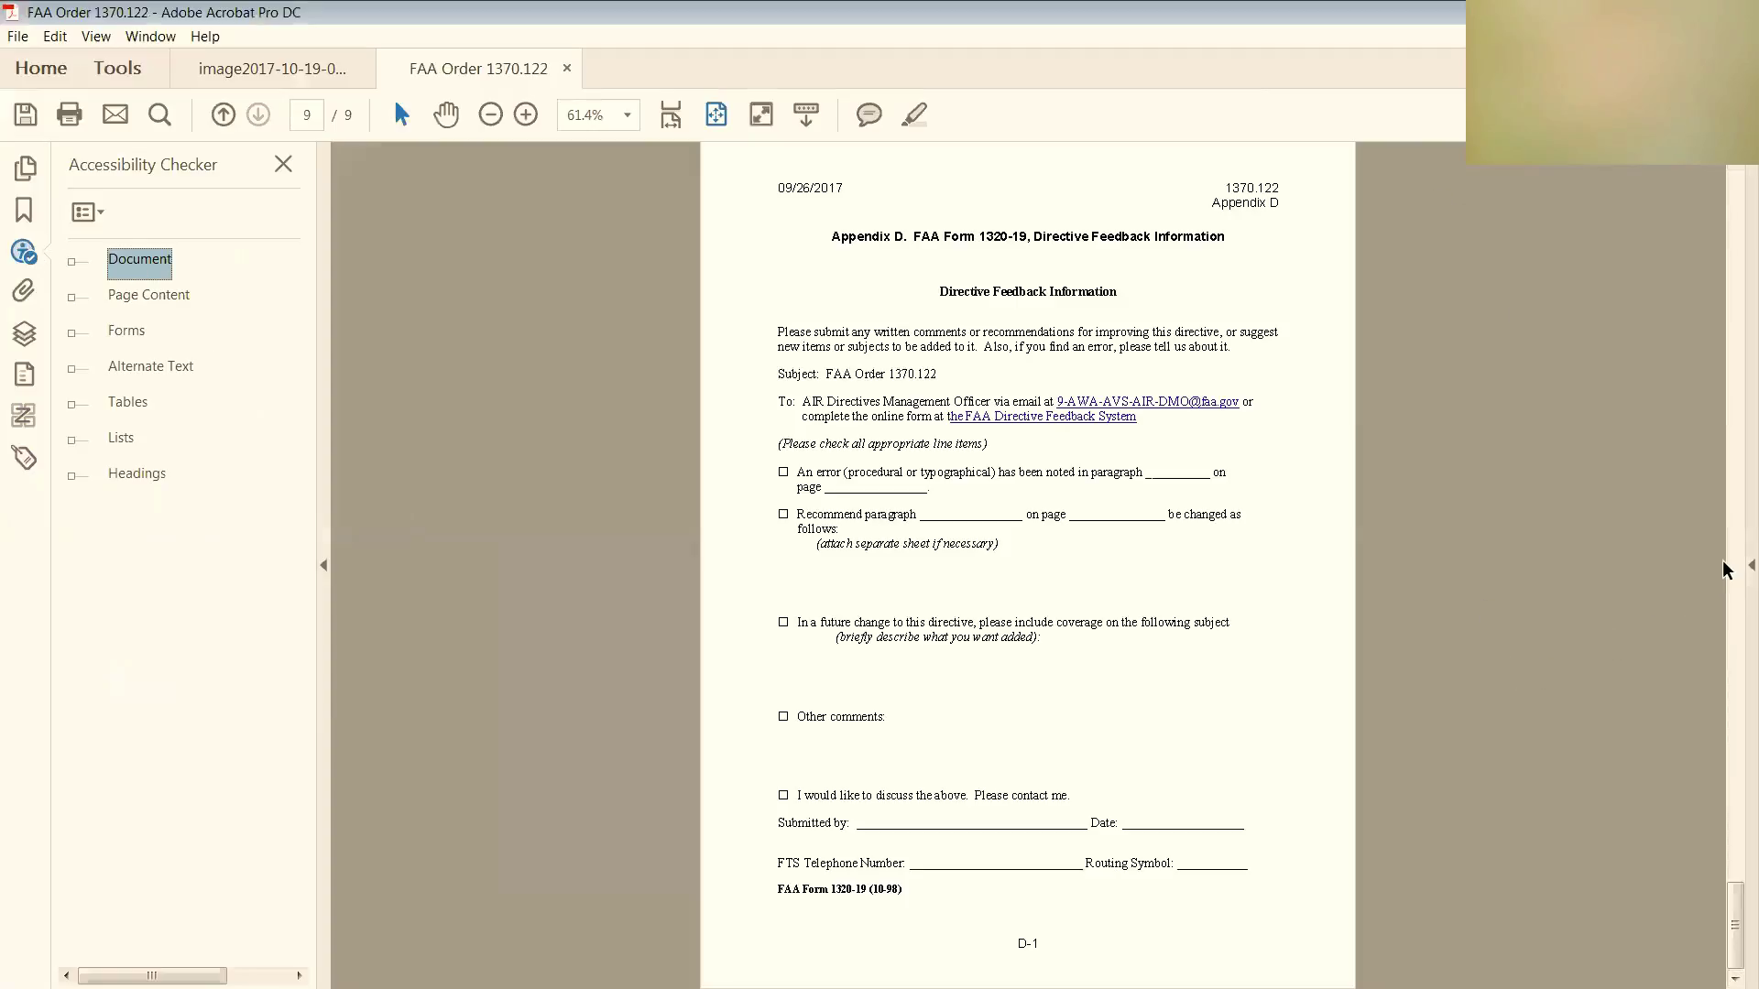
pyautogui.click(1751, 565)
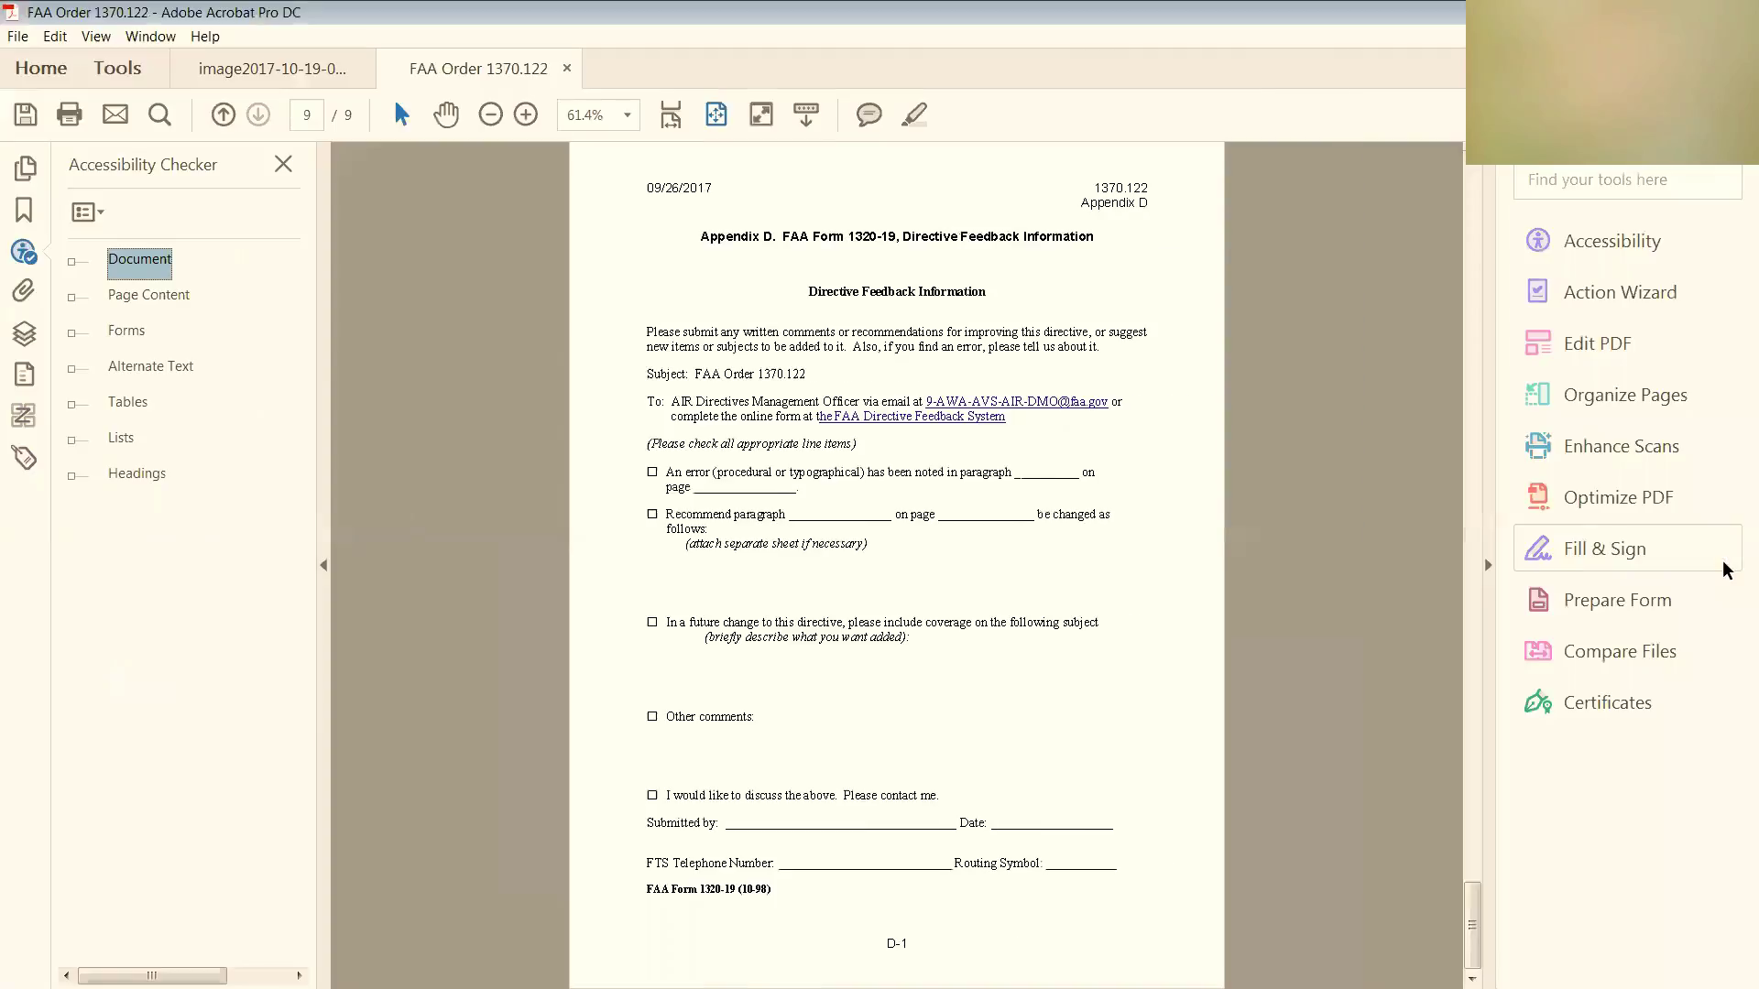
pyautogui.click(1602, 240)
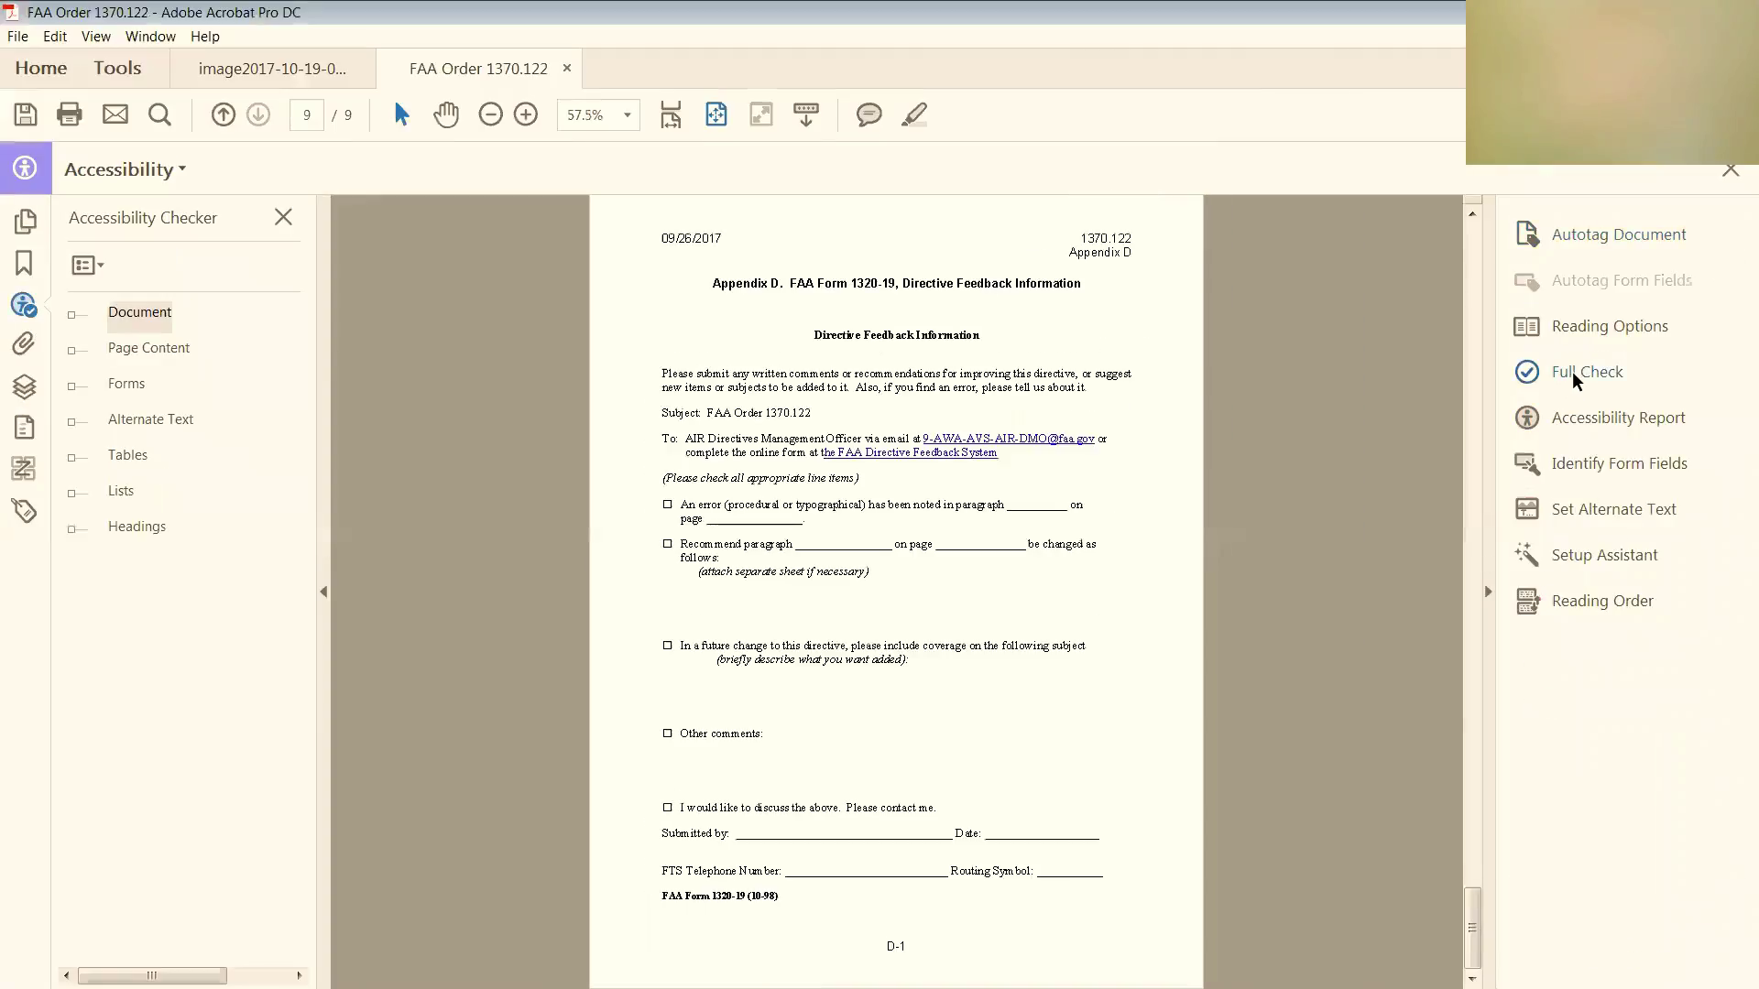